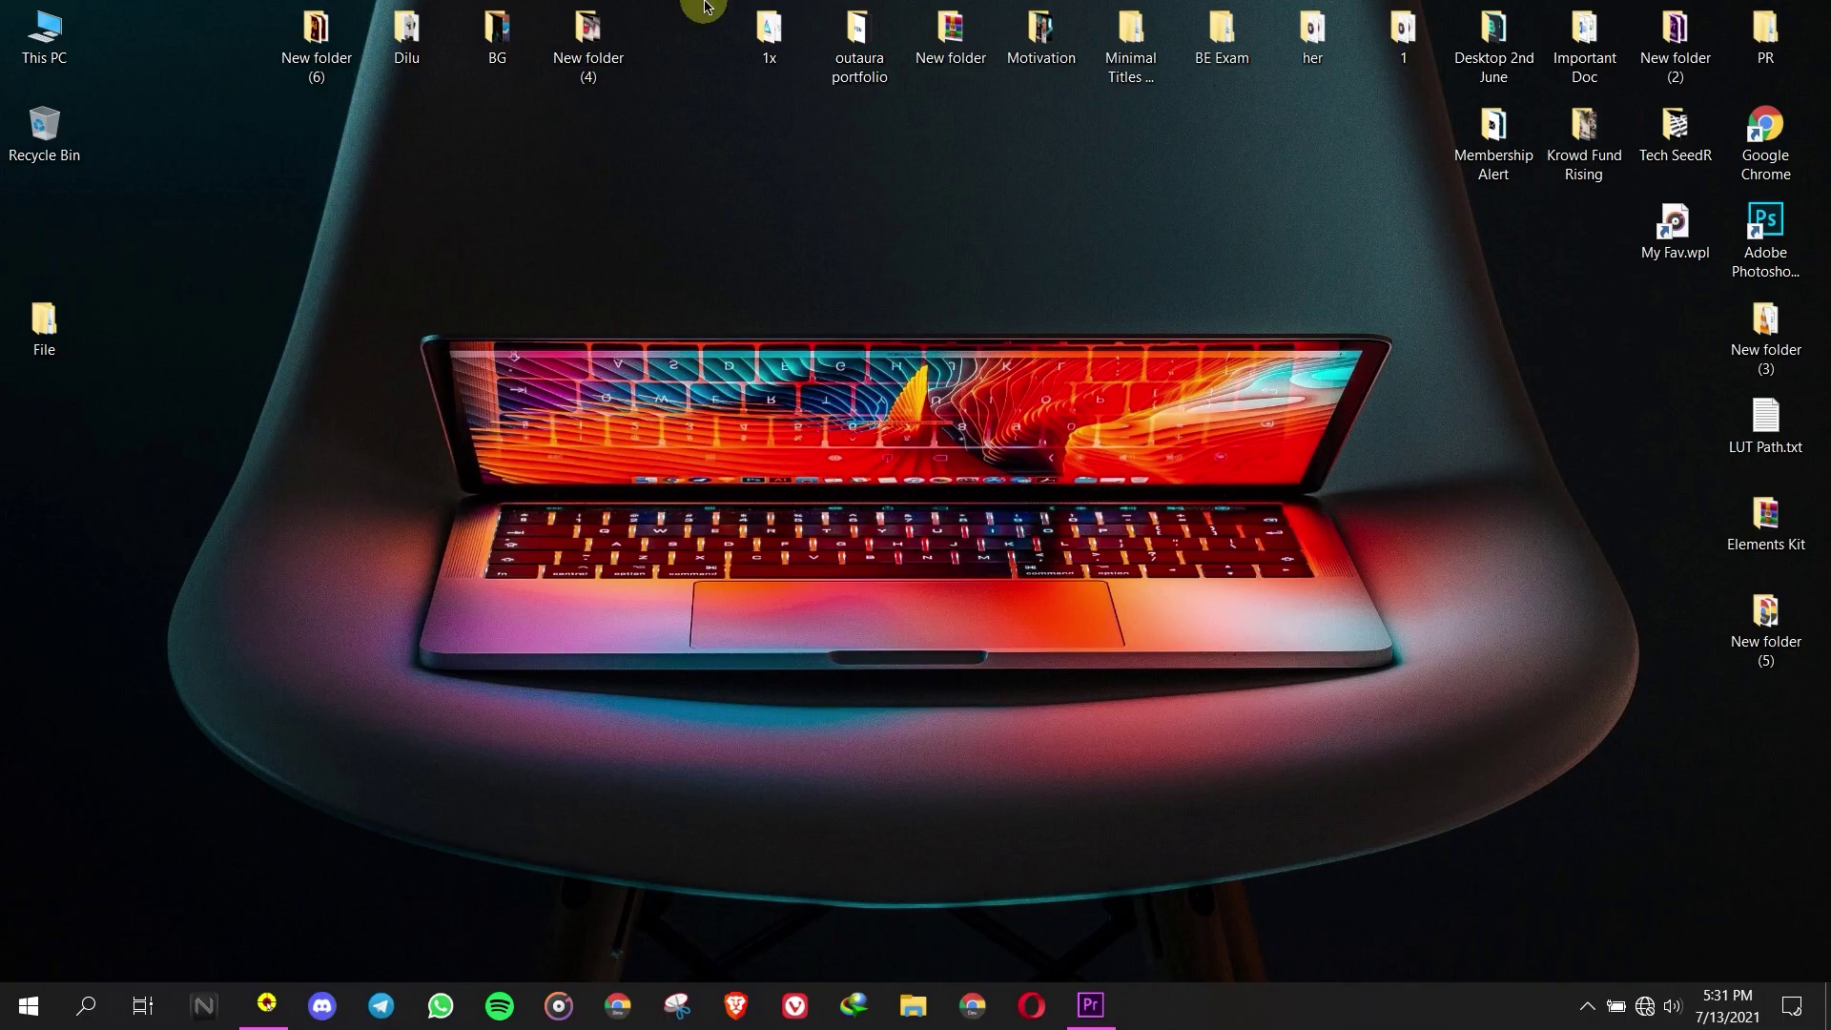
- Extract the Ink Transition Premiere Pro.zip archive in place inside the desktop's File folder
right_click(793, 420)
click(841, 492)
double_click(38, 324)
click(689, 302)
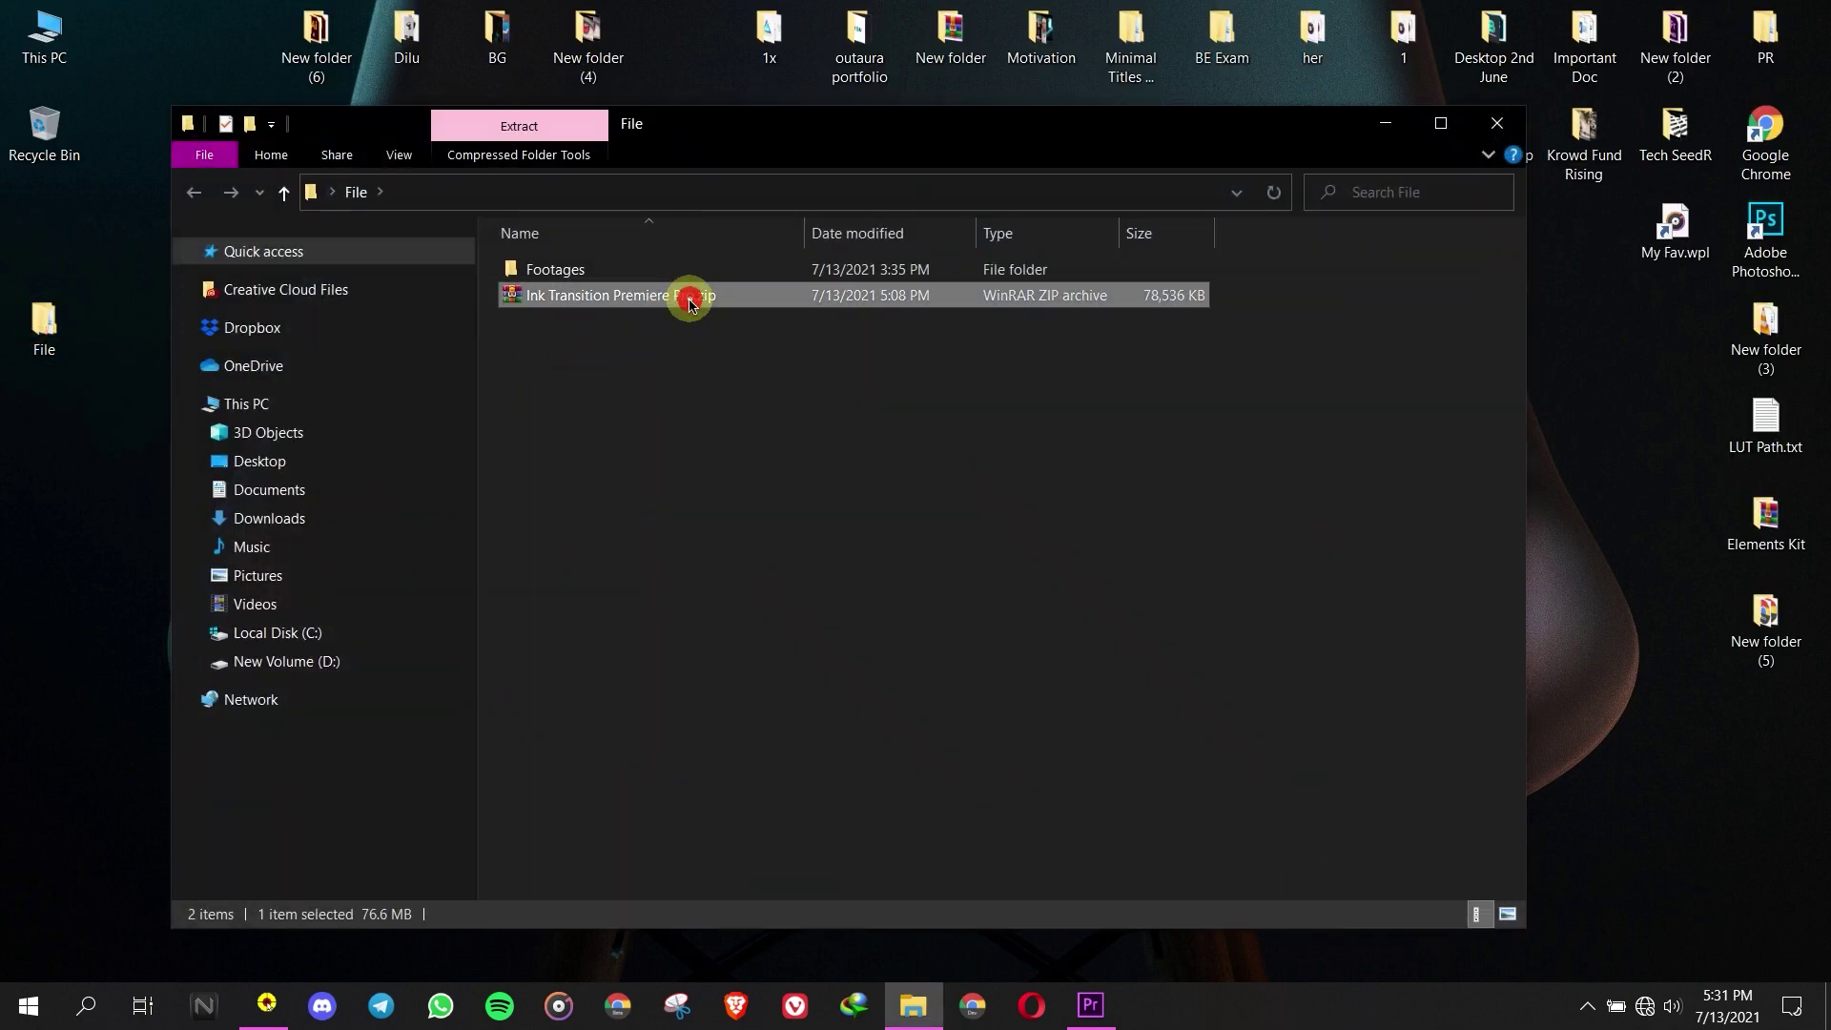
right_click(618, 302)
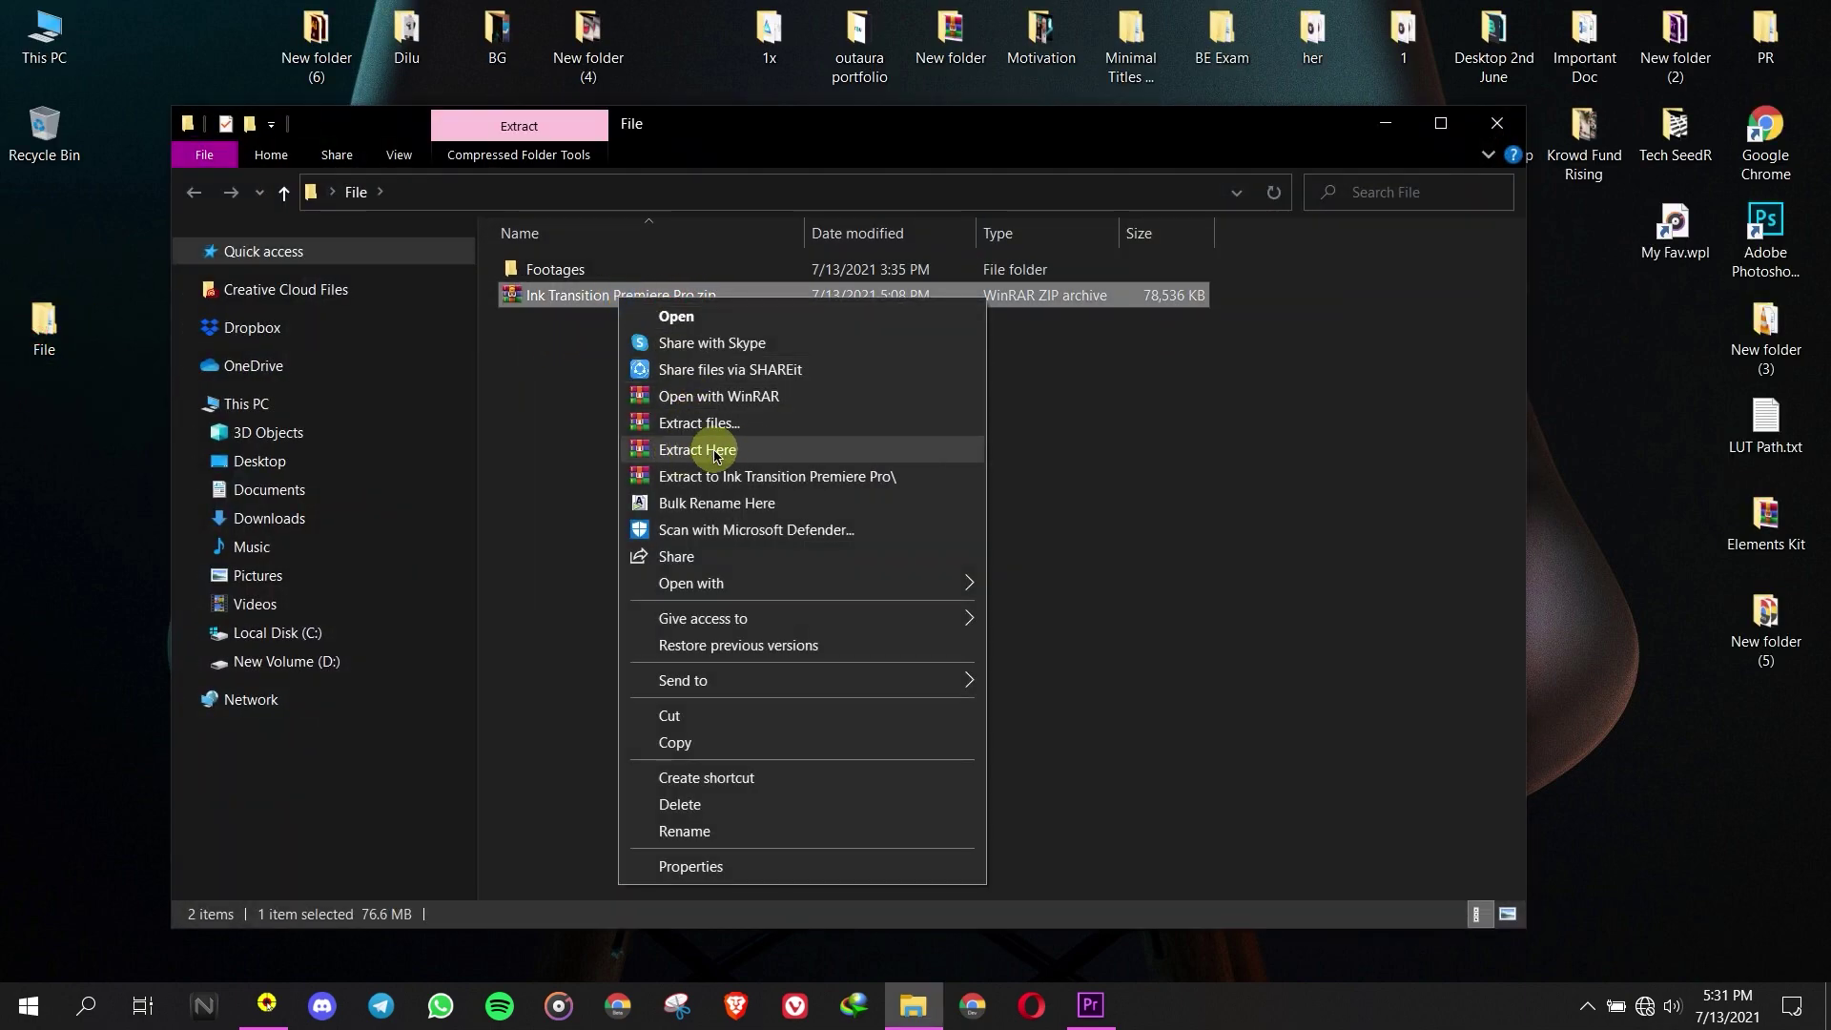
click(699, 446)
drag(719, 127, 690, 127)
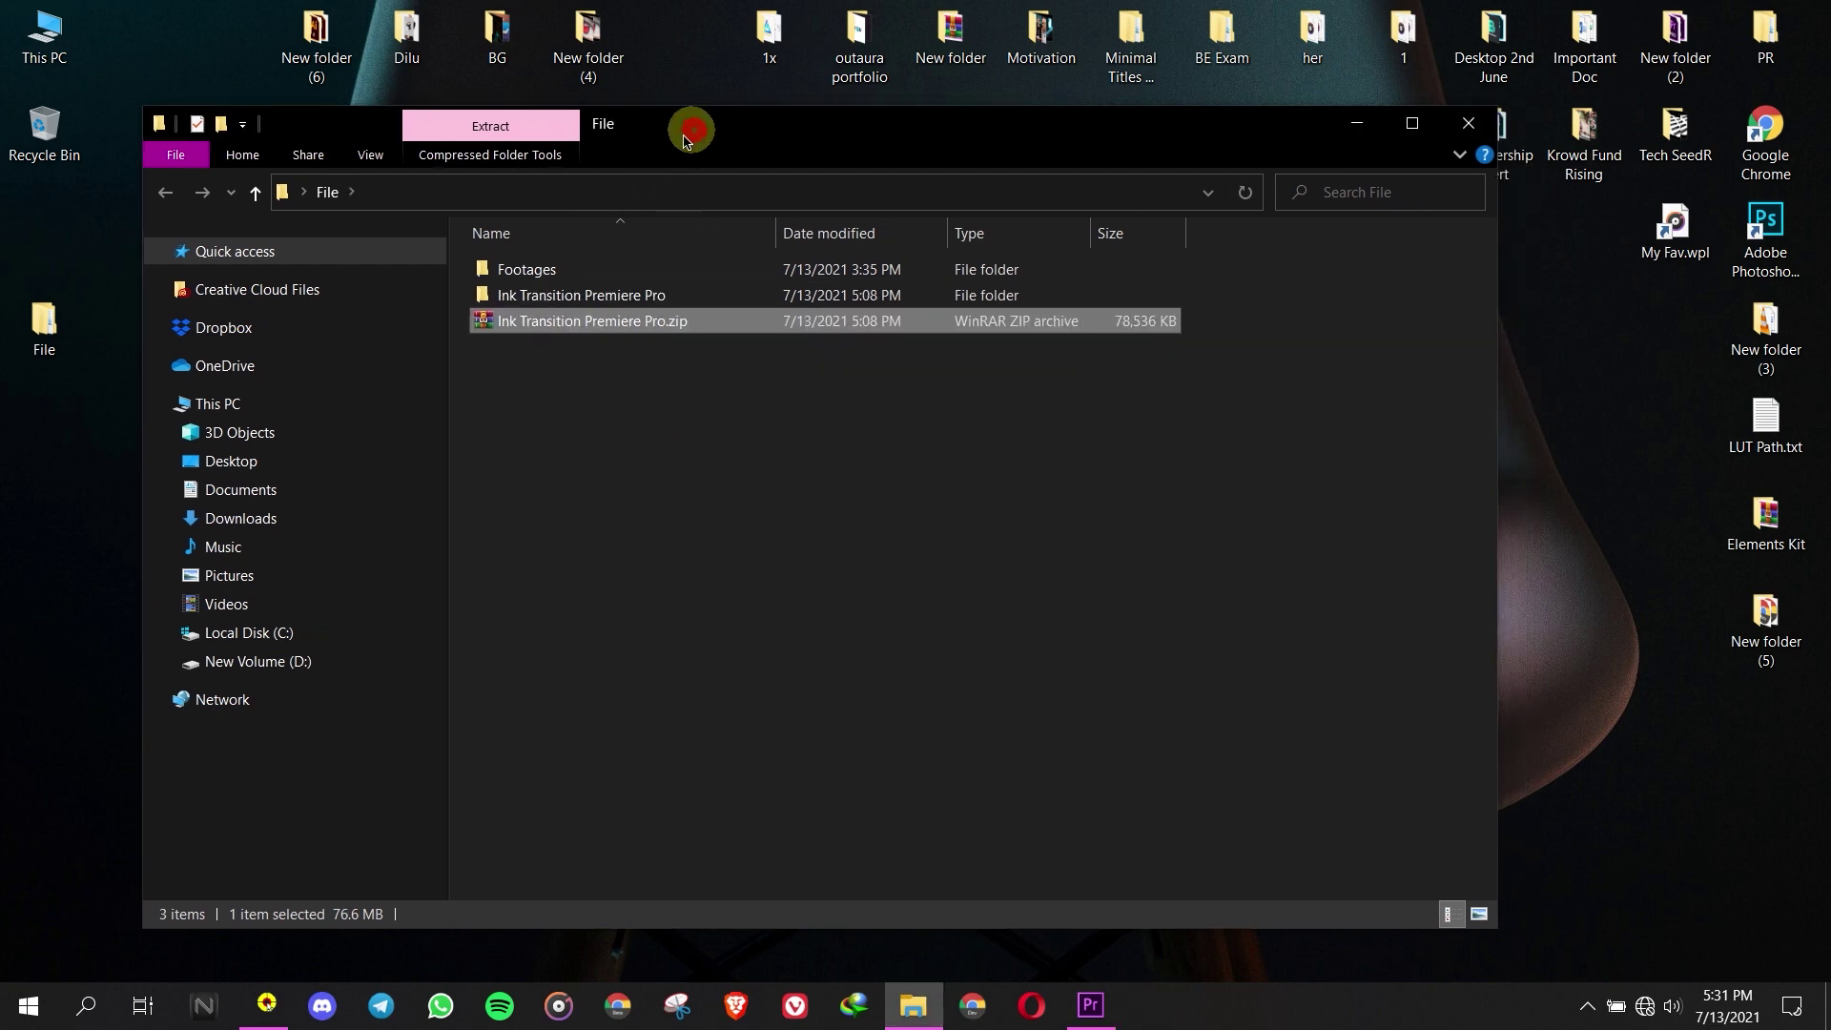
- Browse the extracted Ink Transition Premiere Pro folder, checking the Font folder and leaving the Assets folder open
double_click(536, 296)
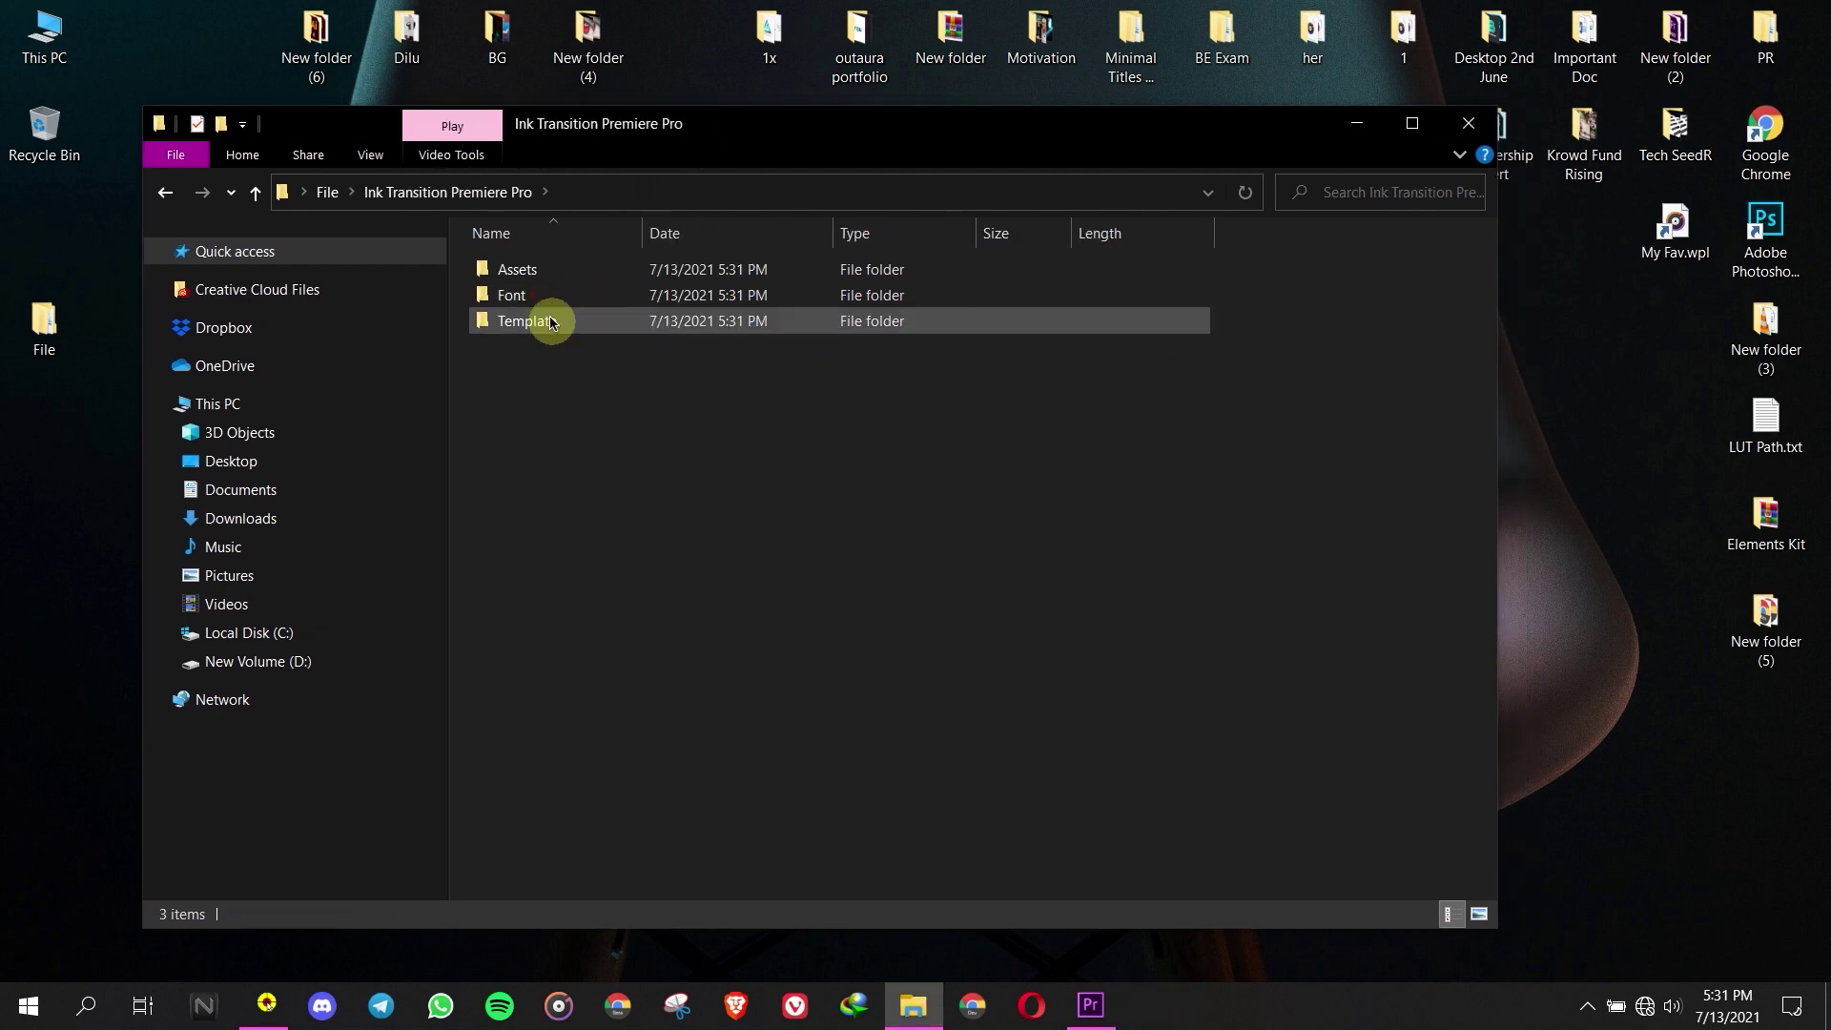
double_click(529, 295)
click(558, 270)
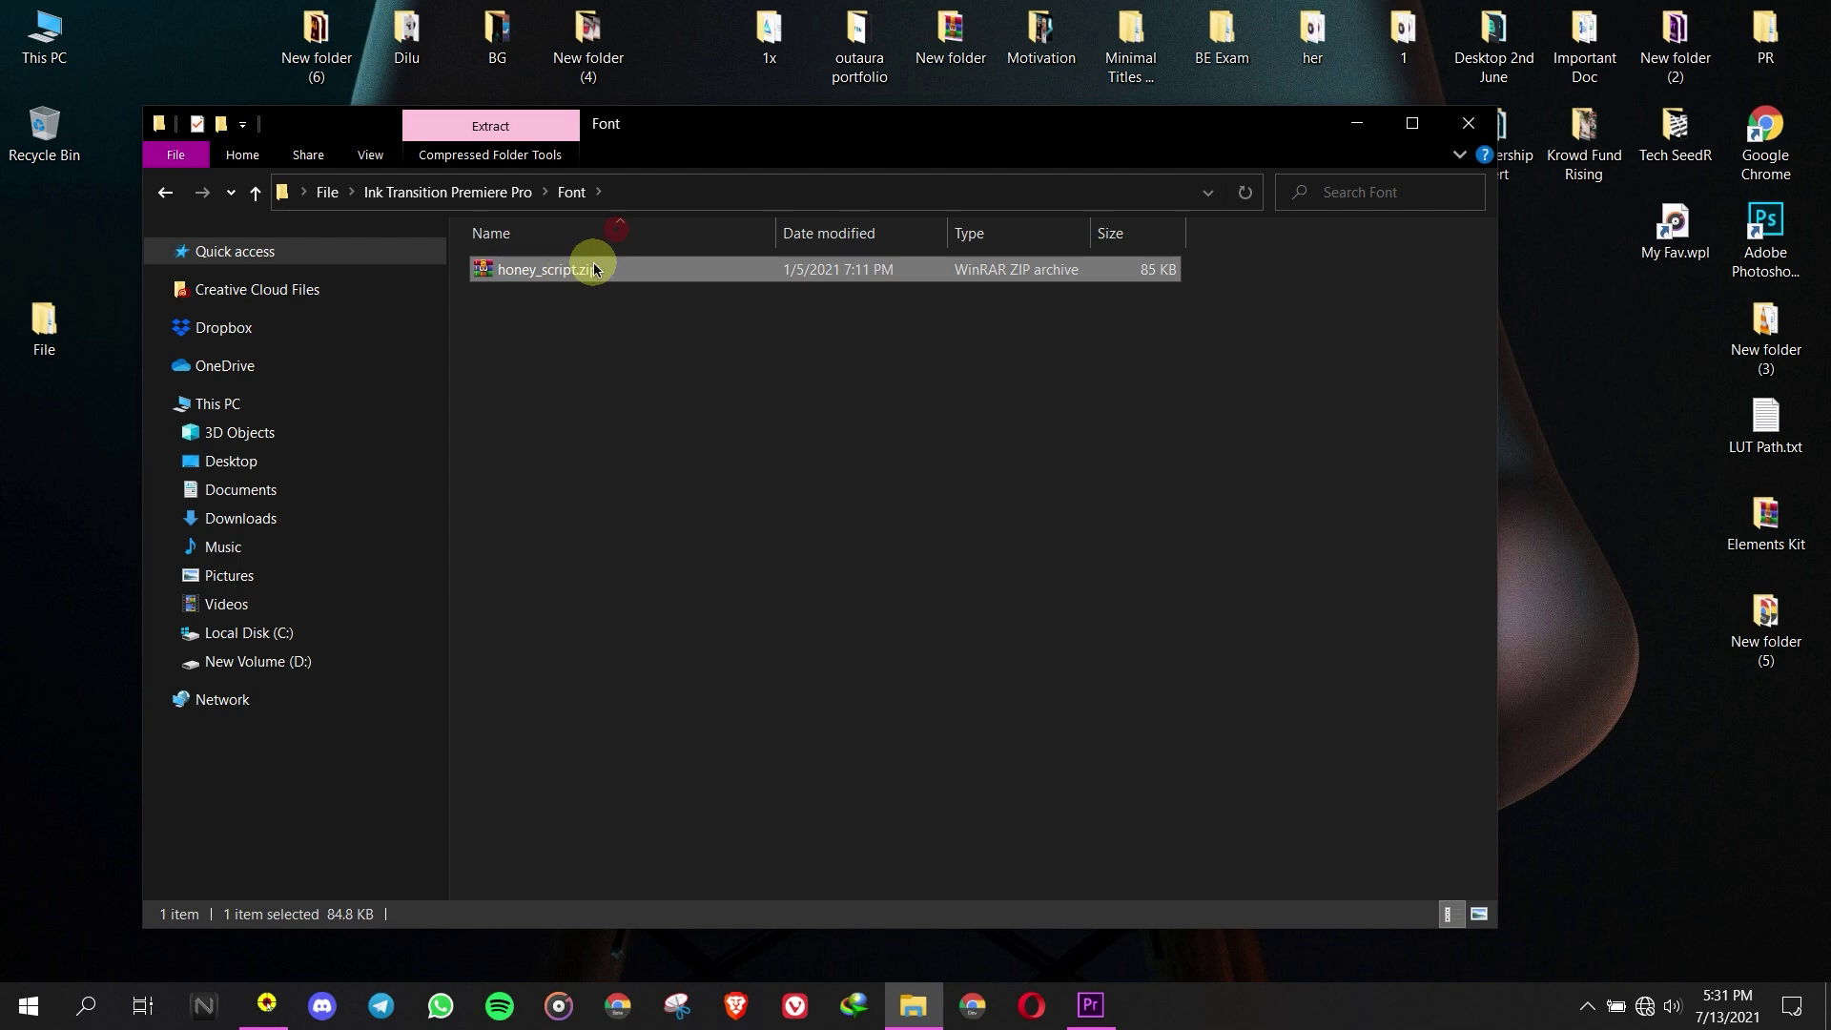
click(254, 193)
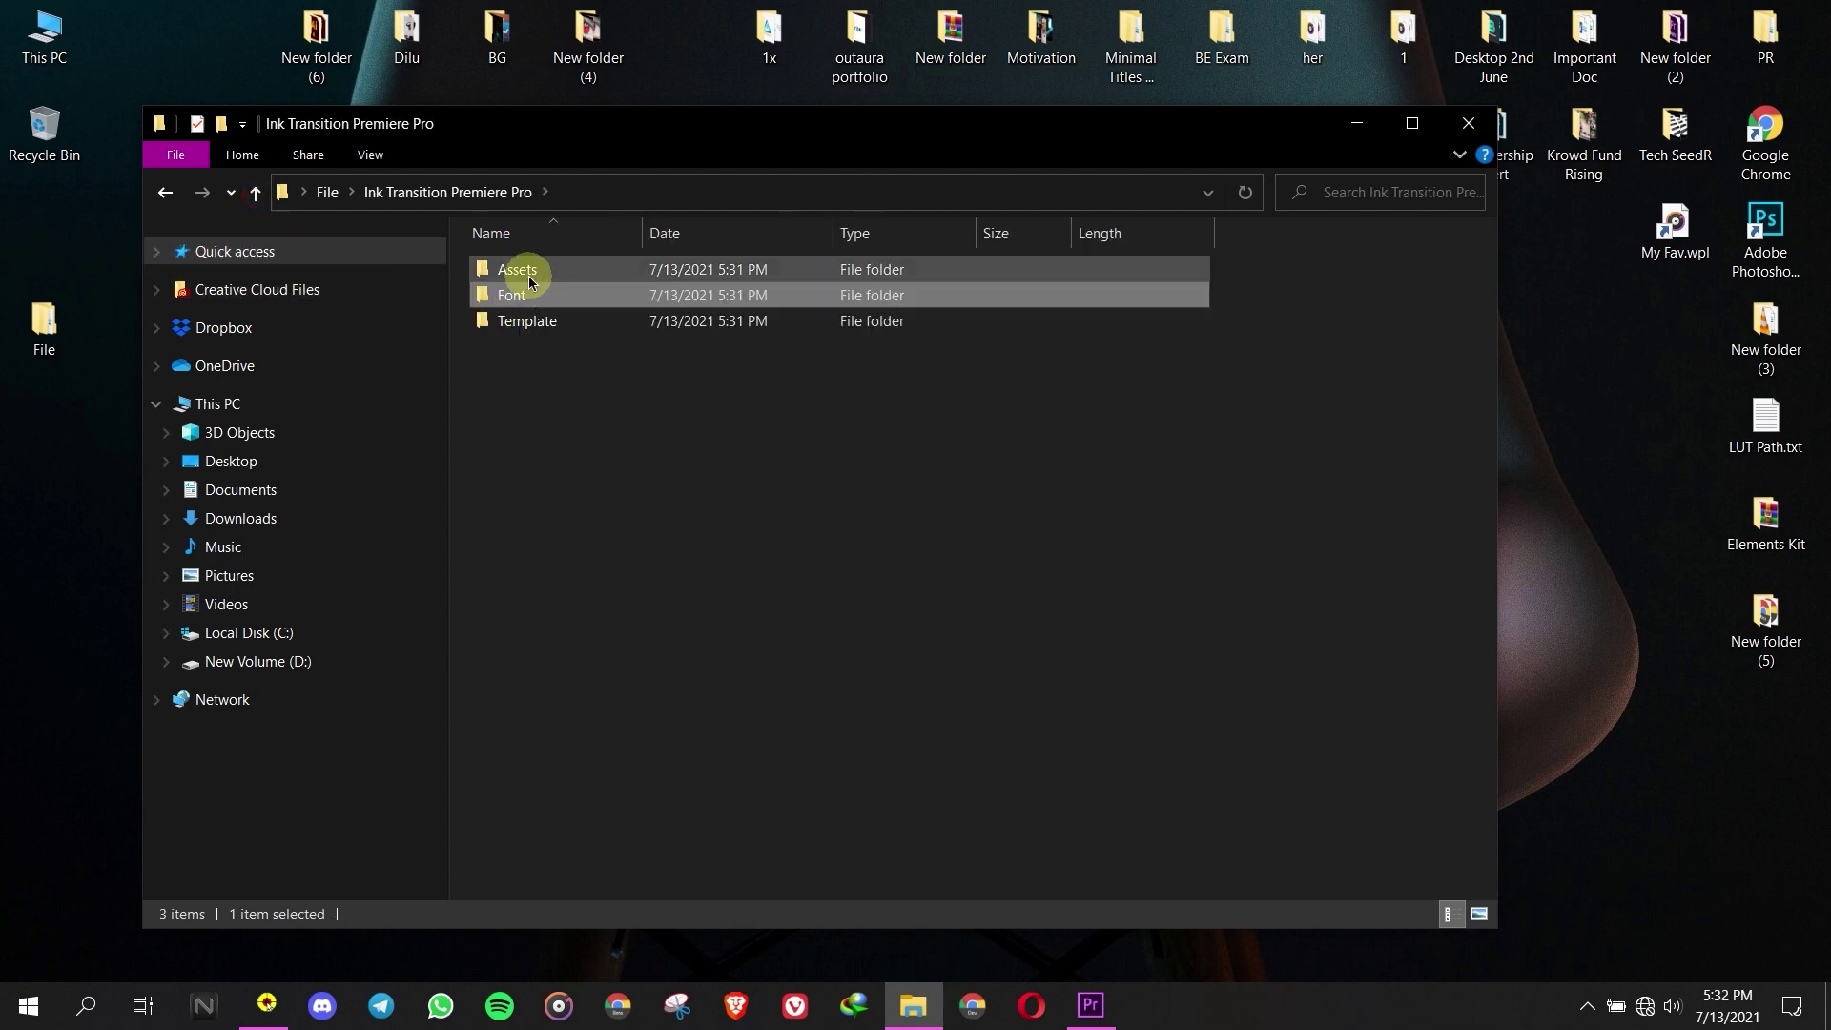
double_click(549, 271)
drag(531, 458, 1469, 315)
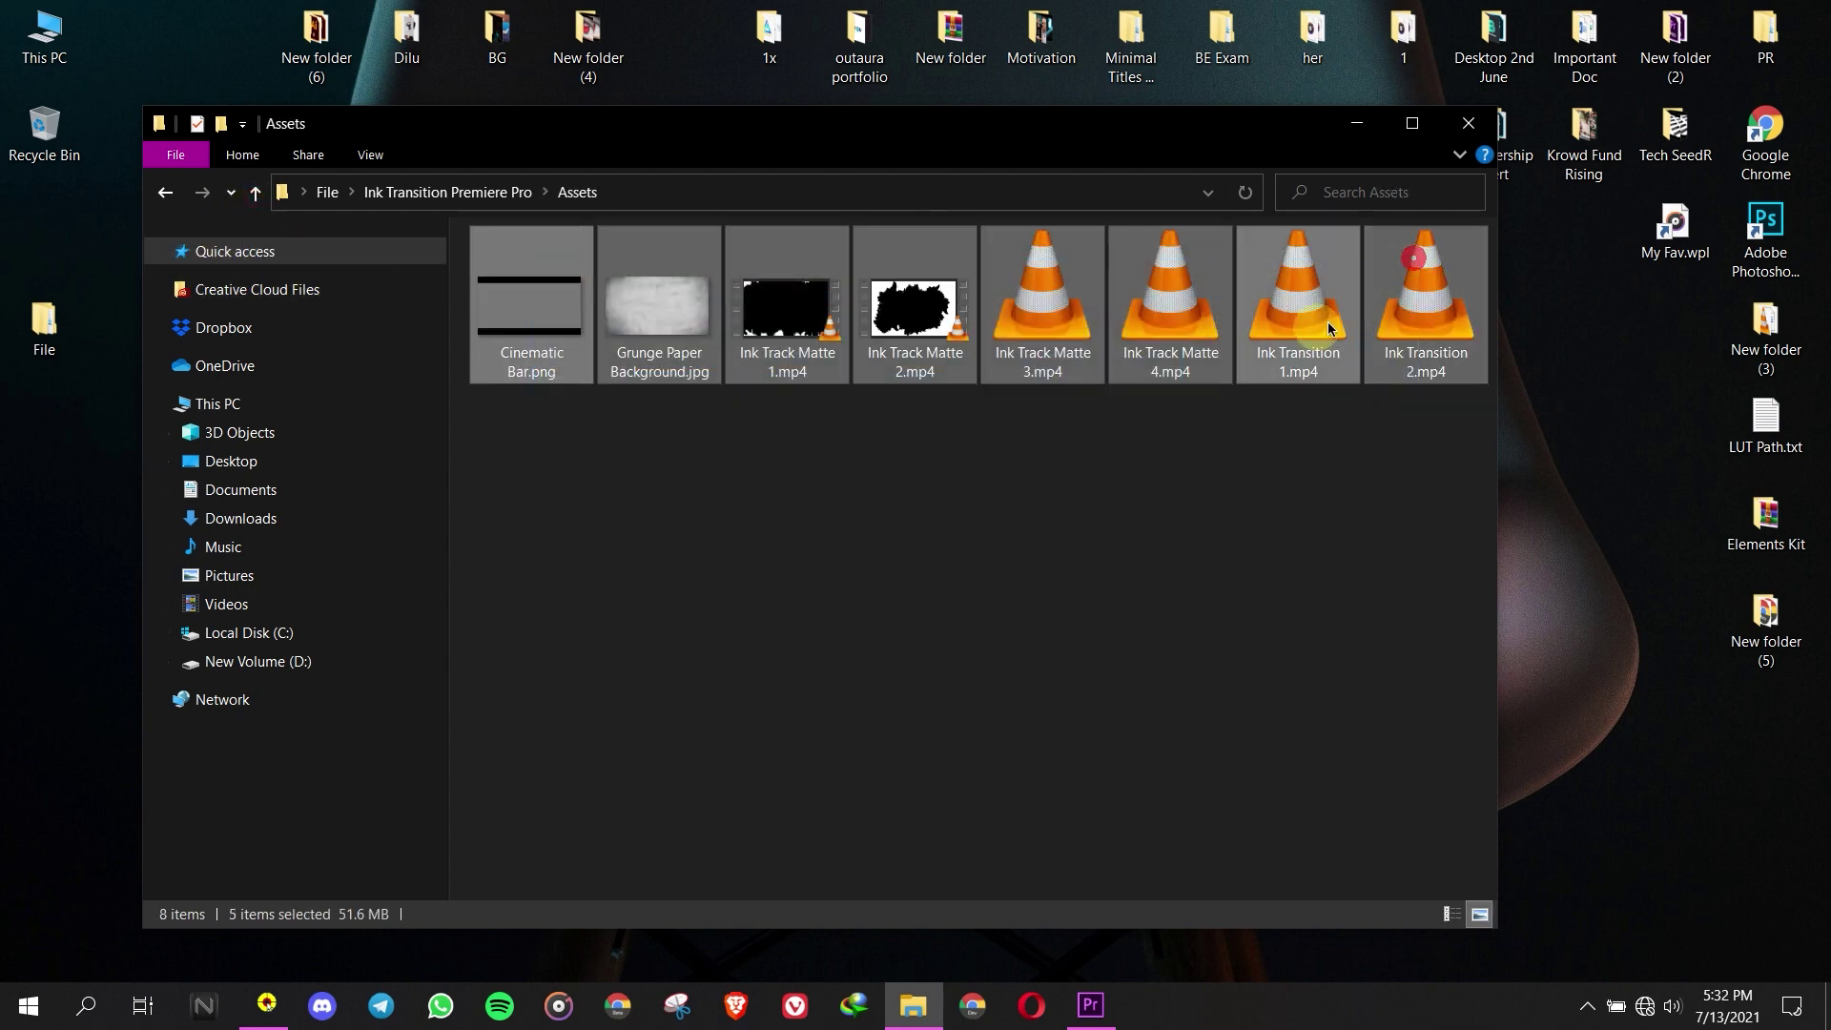
click(790, 477)
- Switch to Premiere Pro and create a sequence named Main Ink Transition using the ARRI 1080p 30 preset
click(1088, 1000)
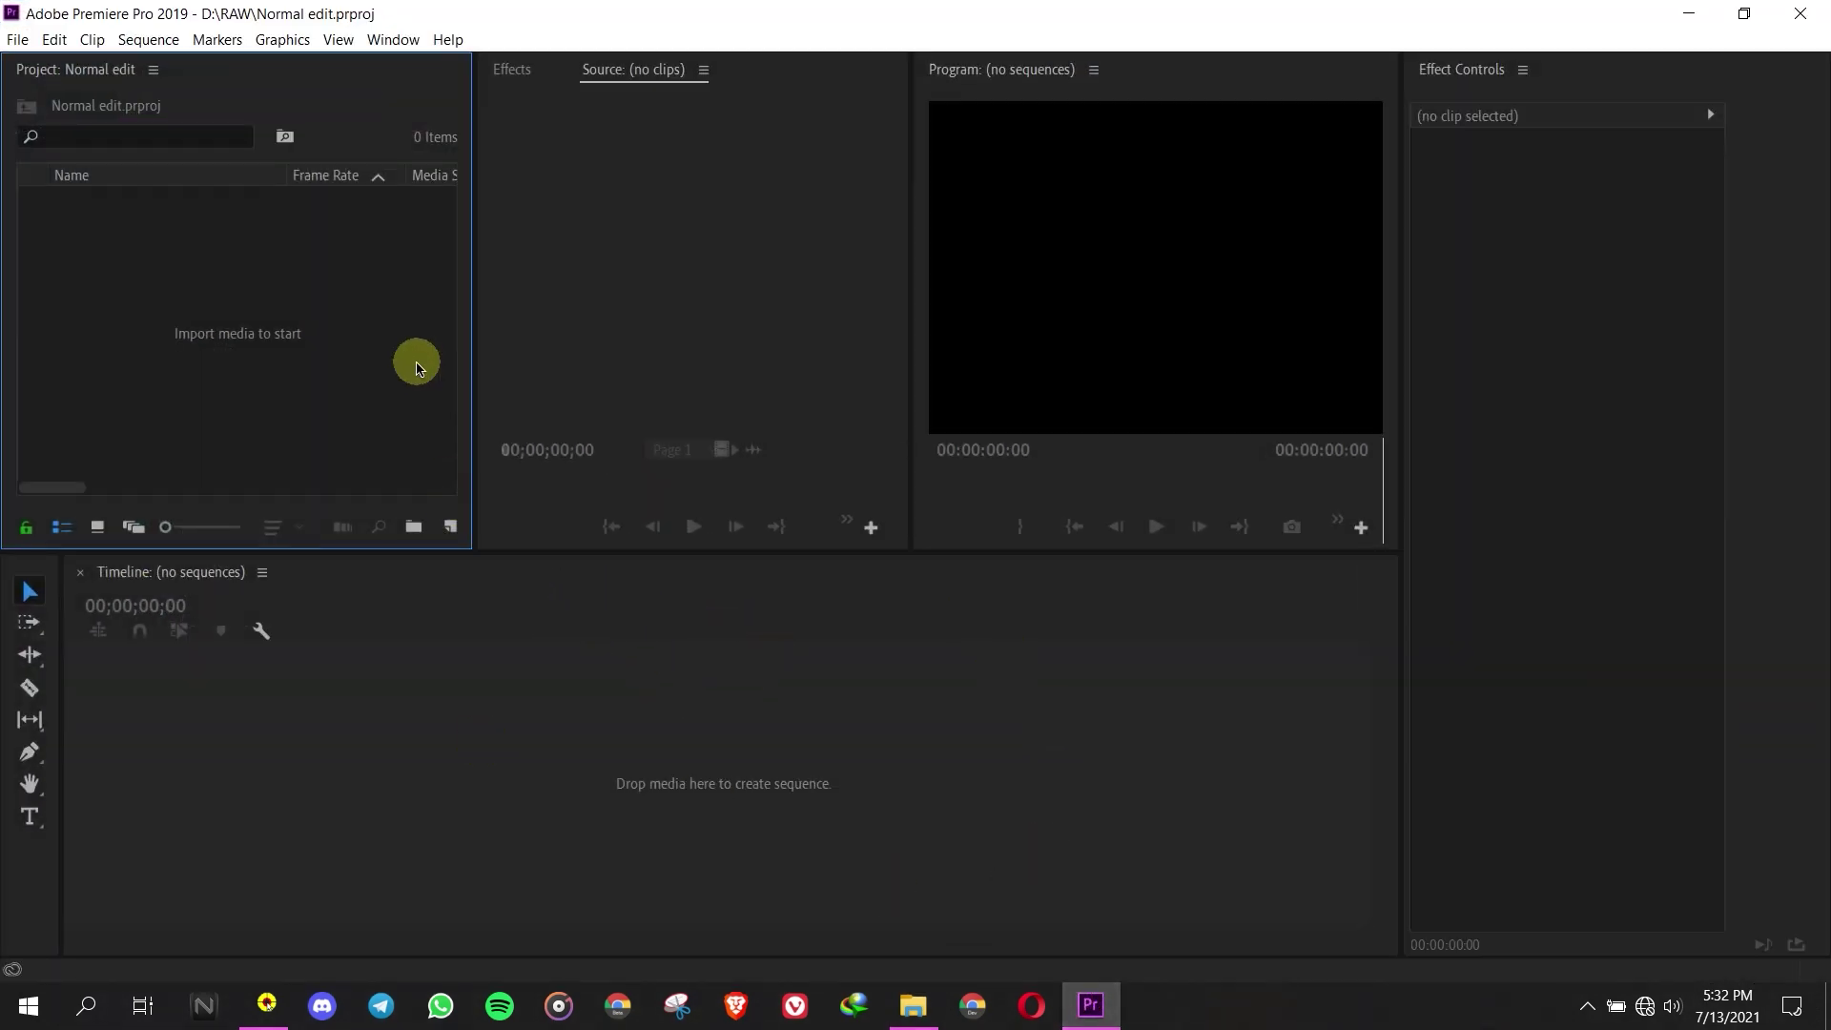
click(454, 527)
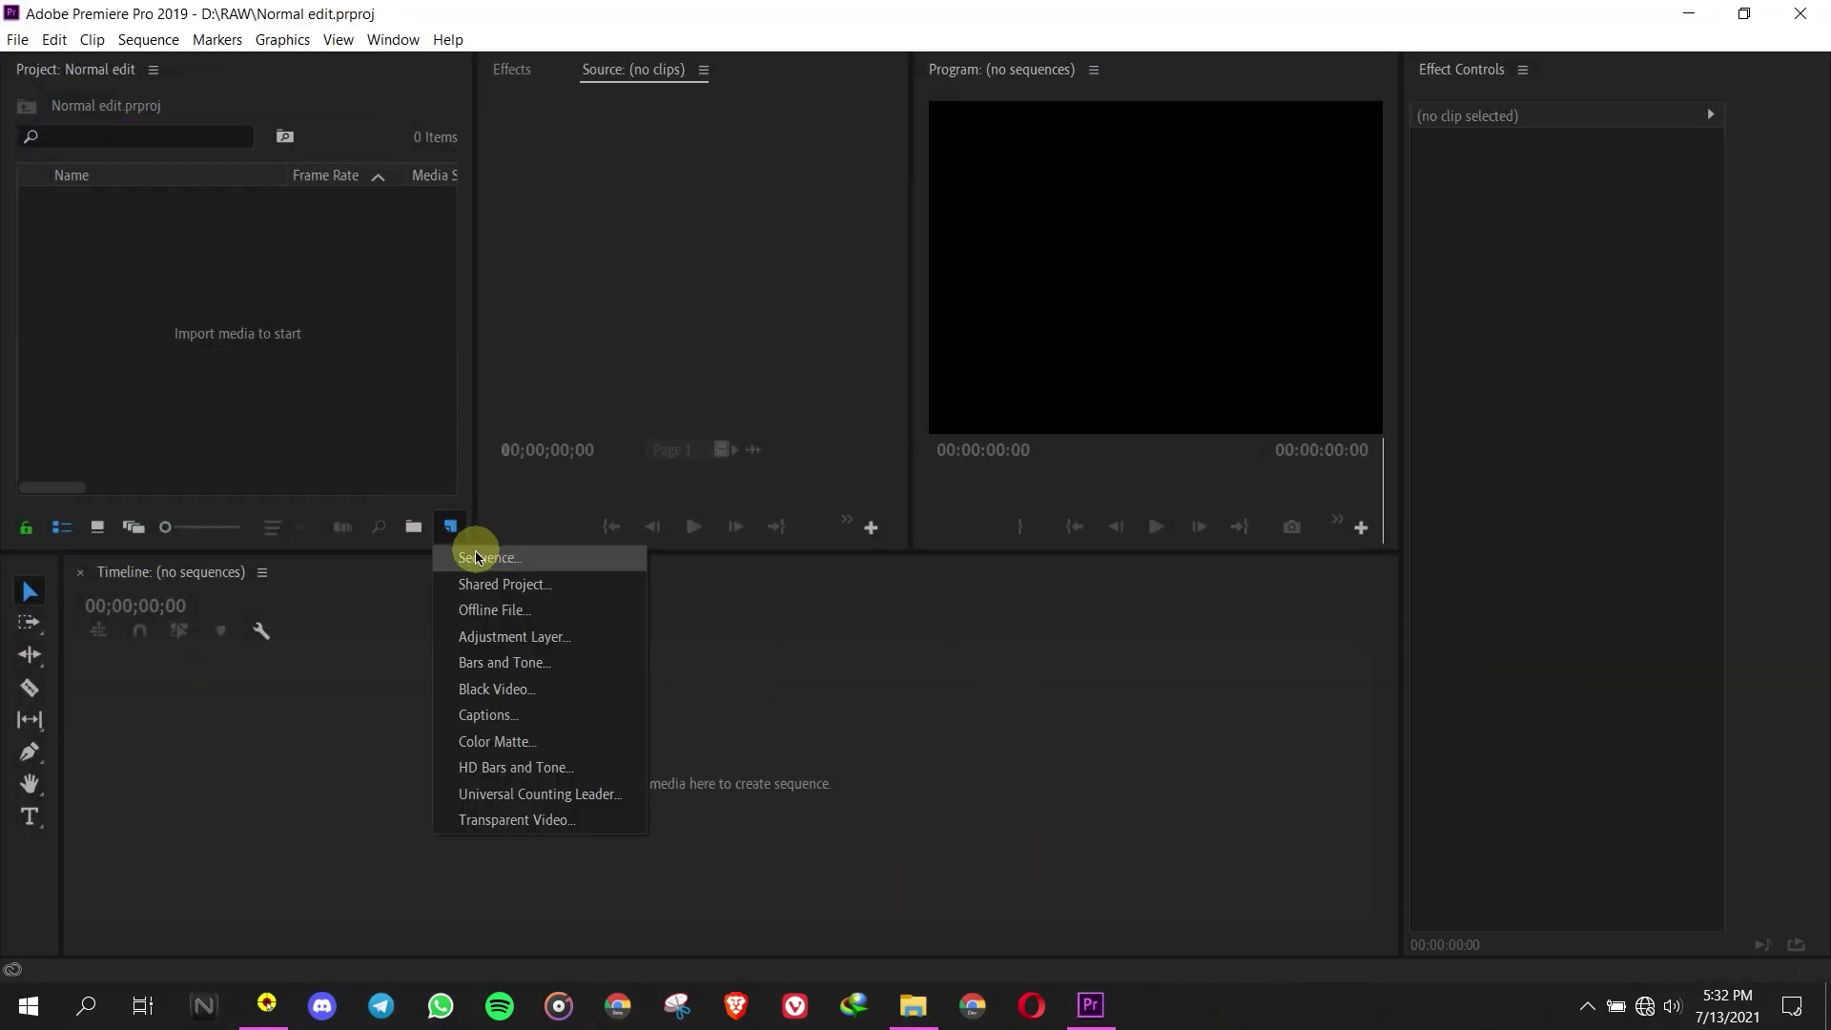
click(496, 553)
click(679, 330)
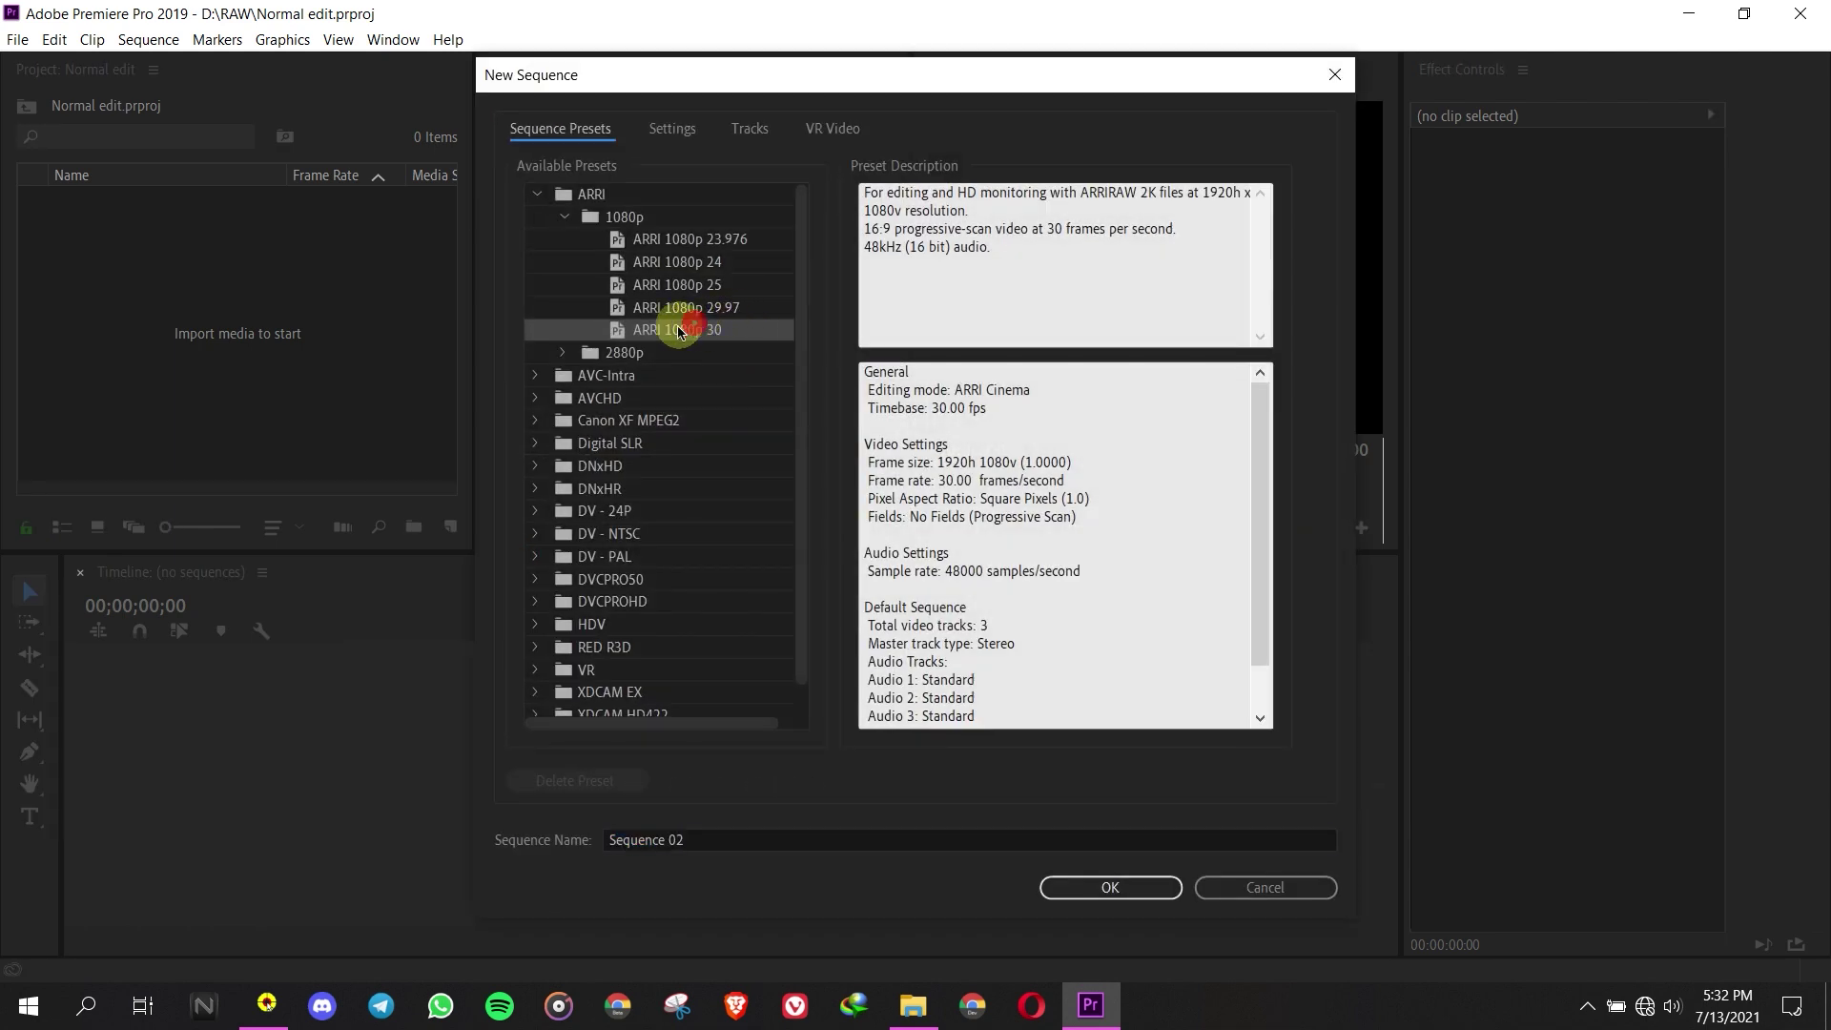
click(696, 838)
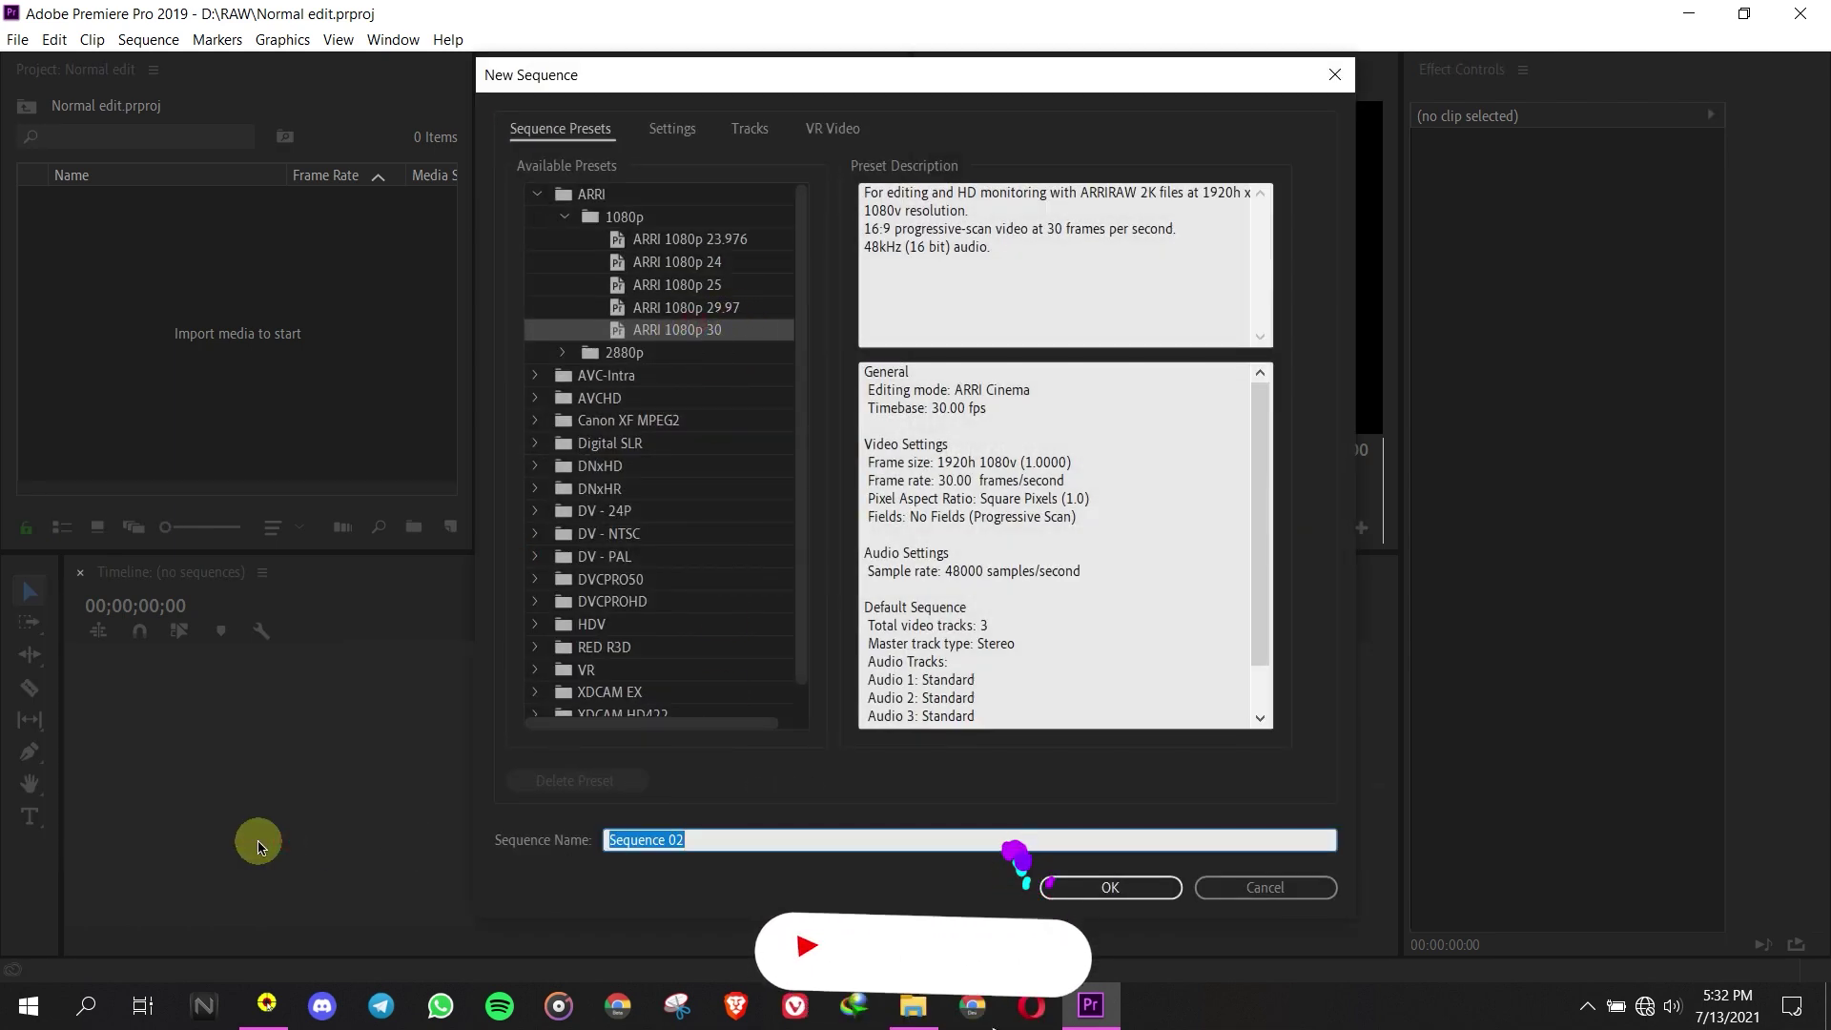
text(Main Ink Transition)
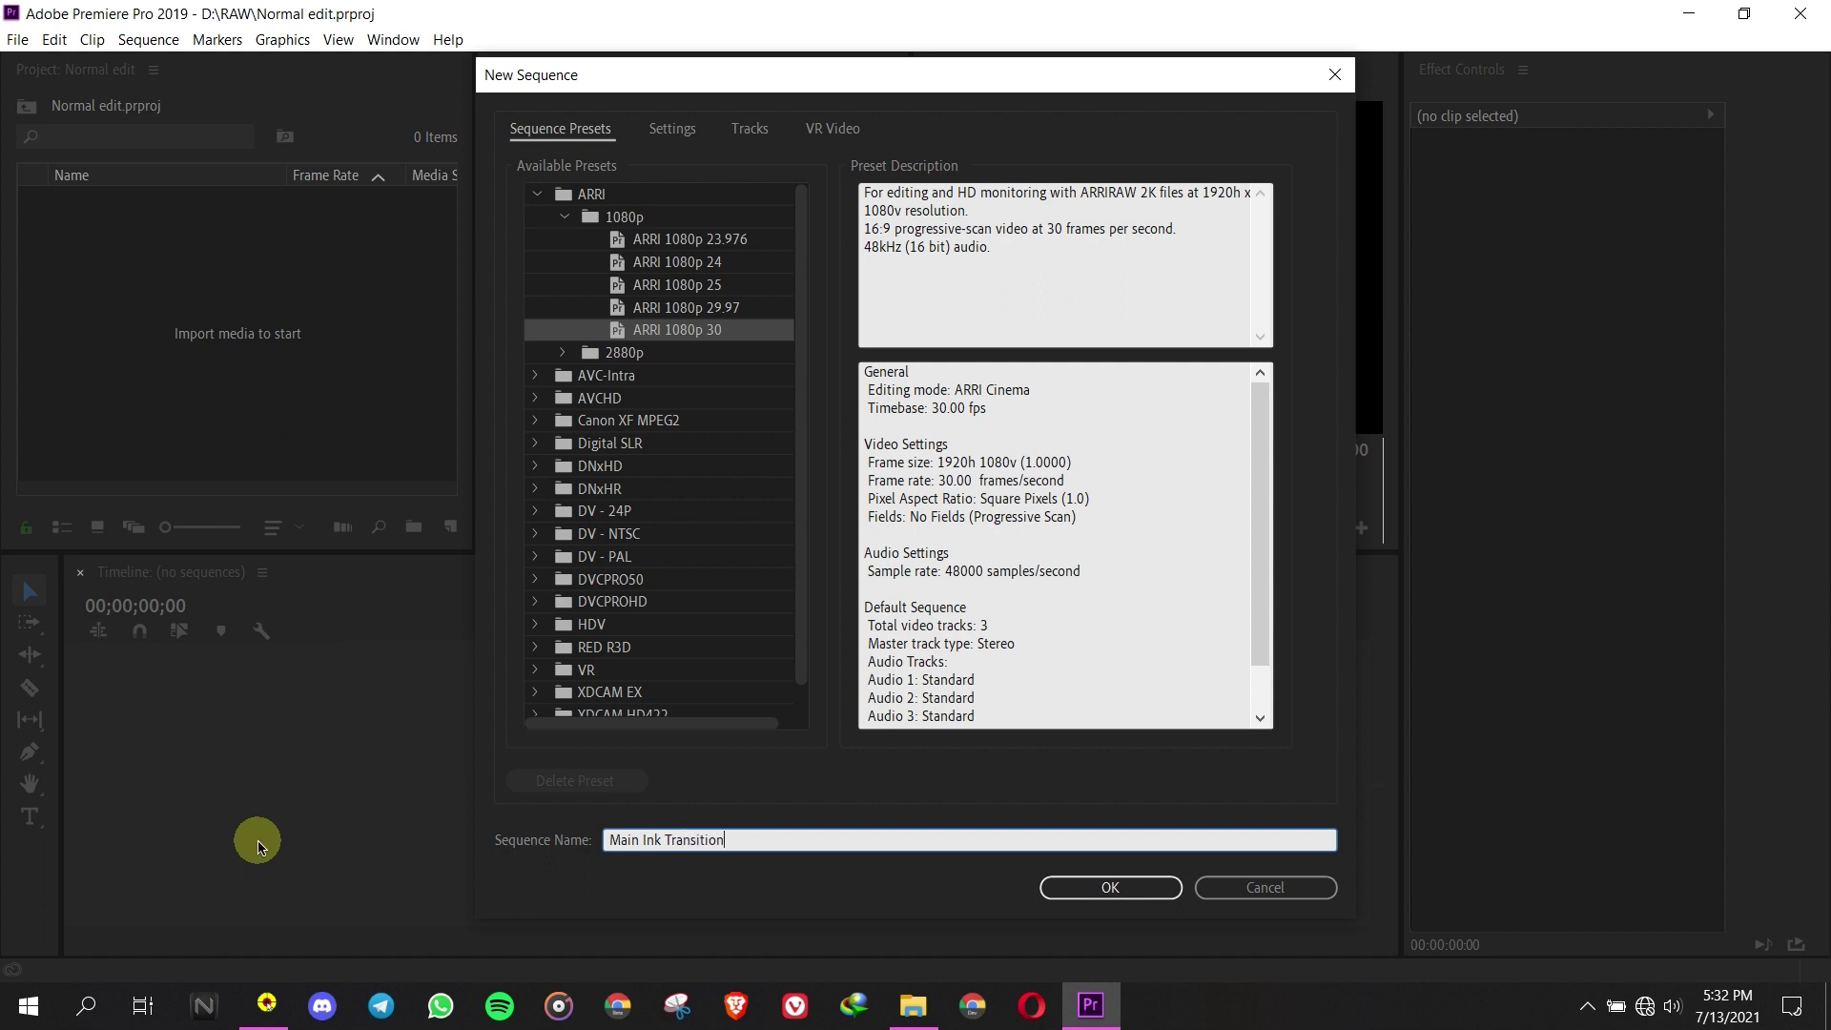
click(1144, 892)
click(408, 634)
drag(408, 634, 324, 625)
drag(739, 939, 547, 928)
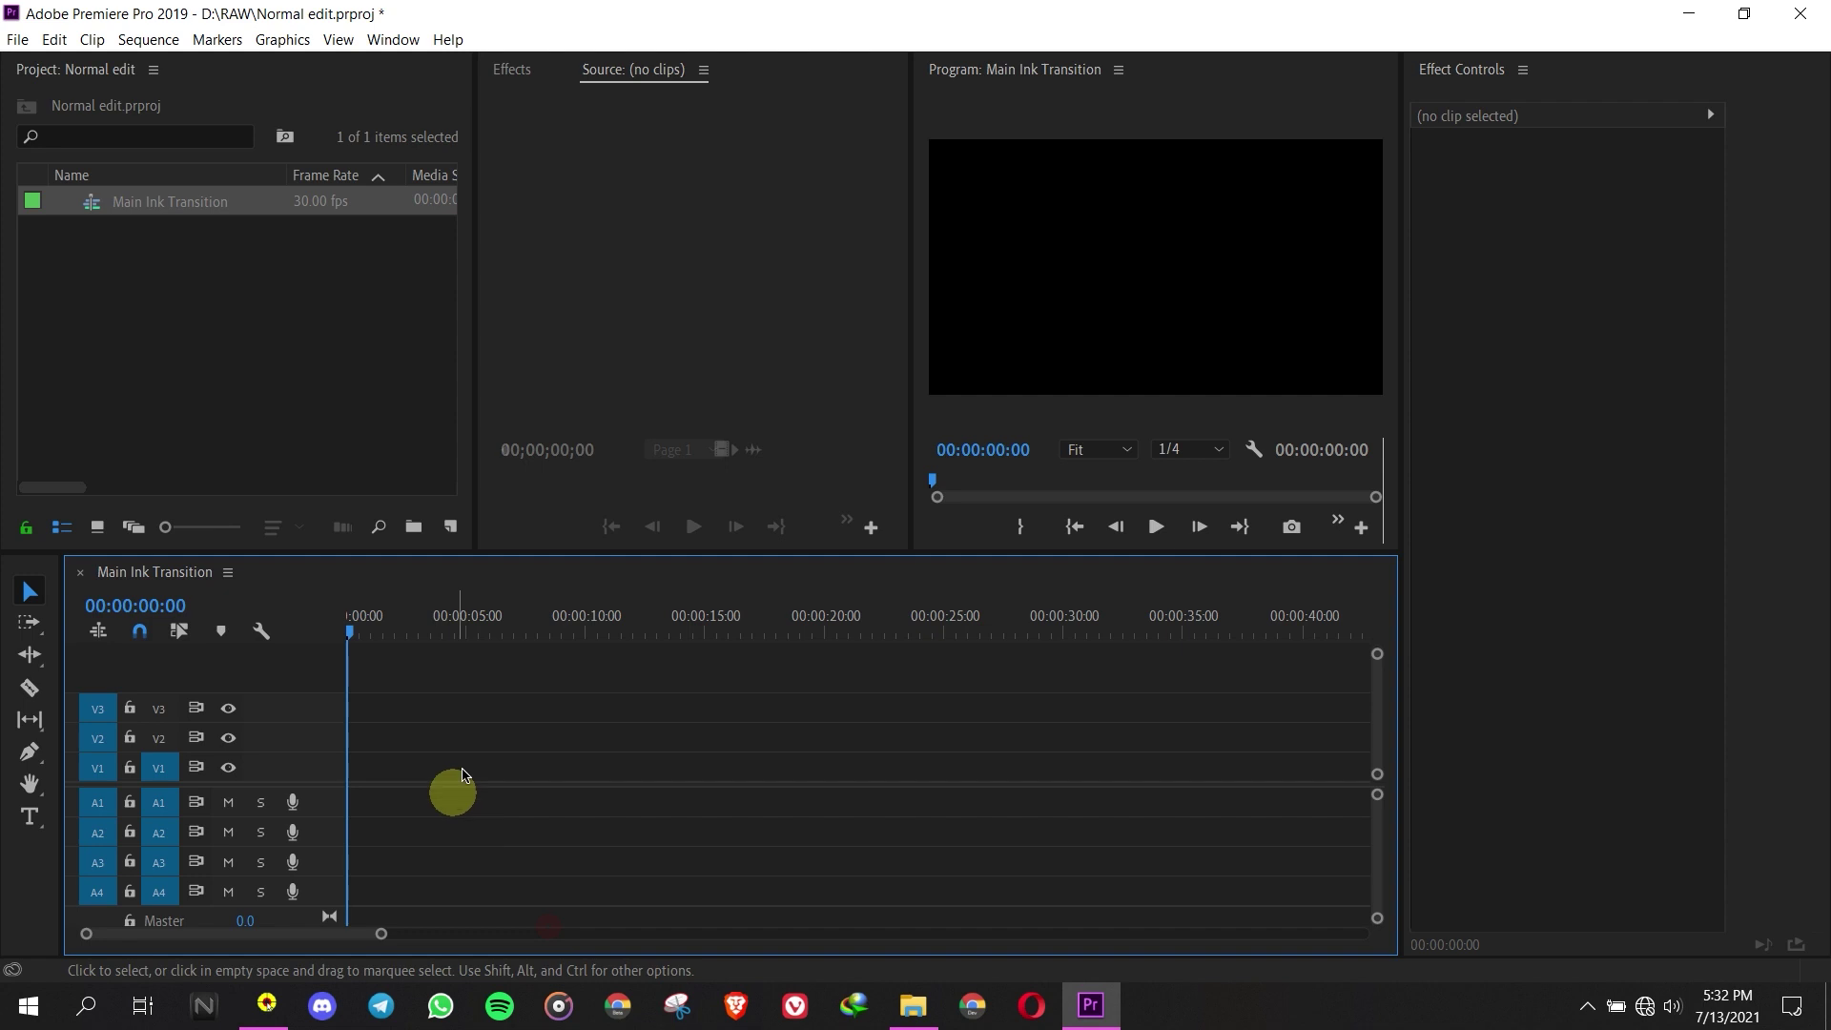
- Create a new bin named Assets in the project
click(265, 434)
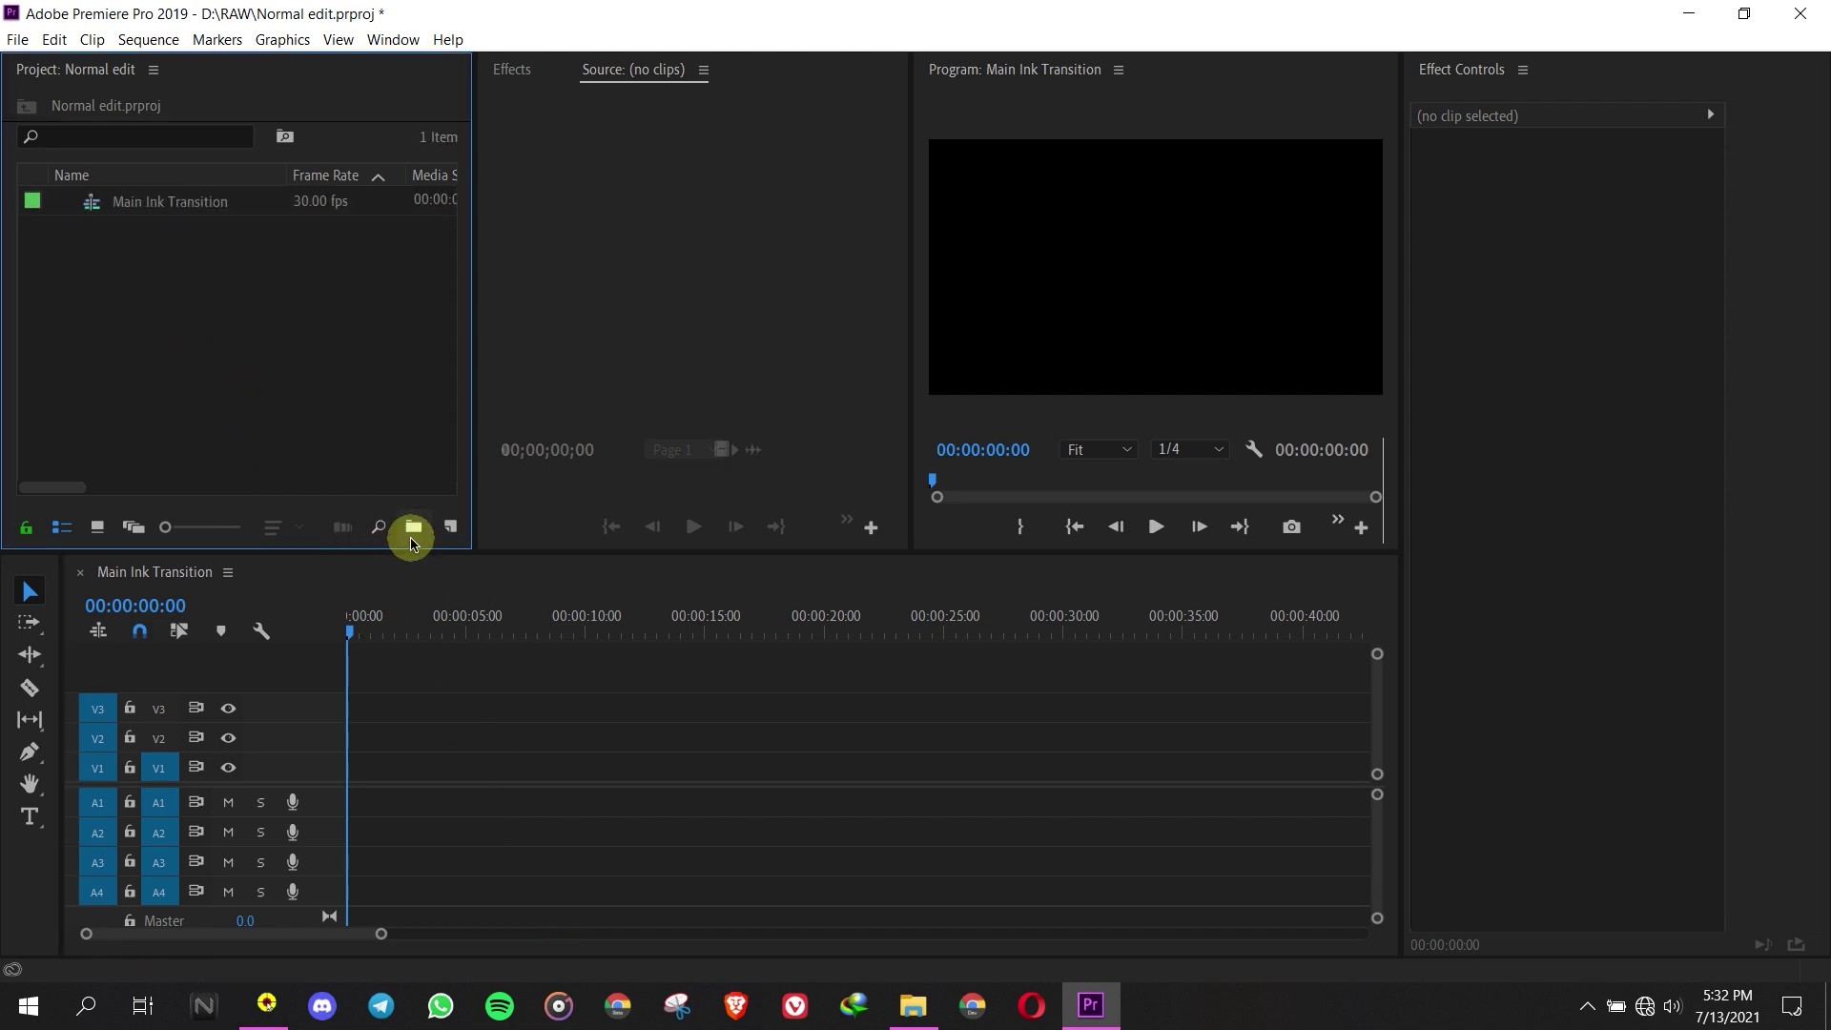
click(413, 527)
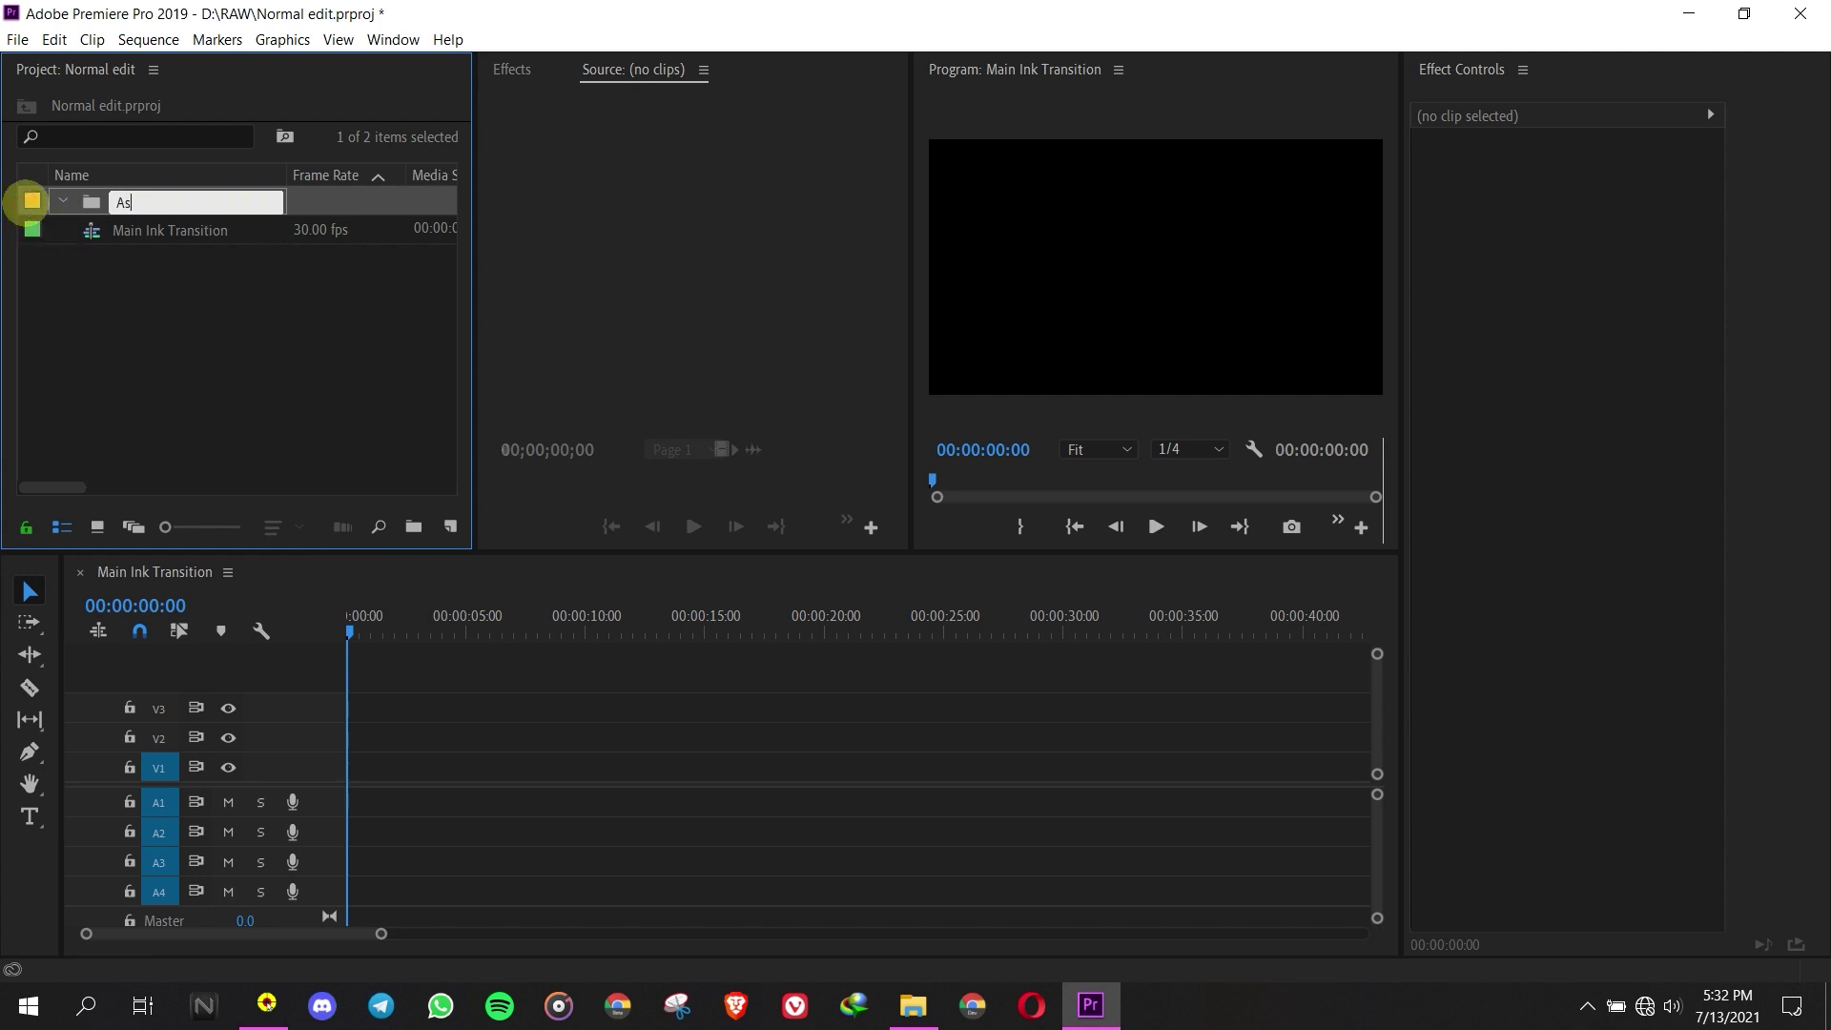
click(133, 278)
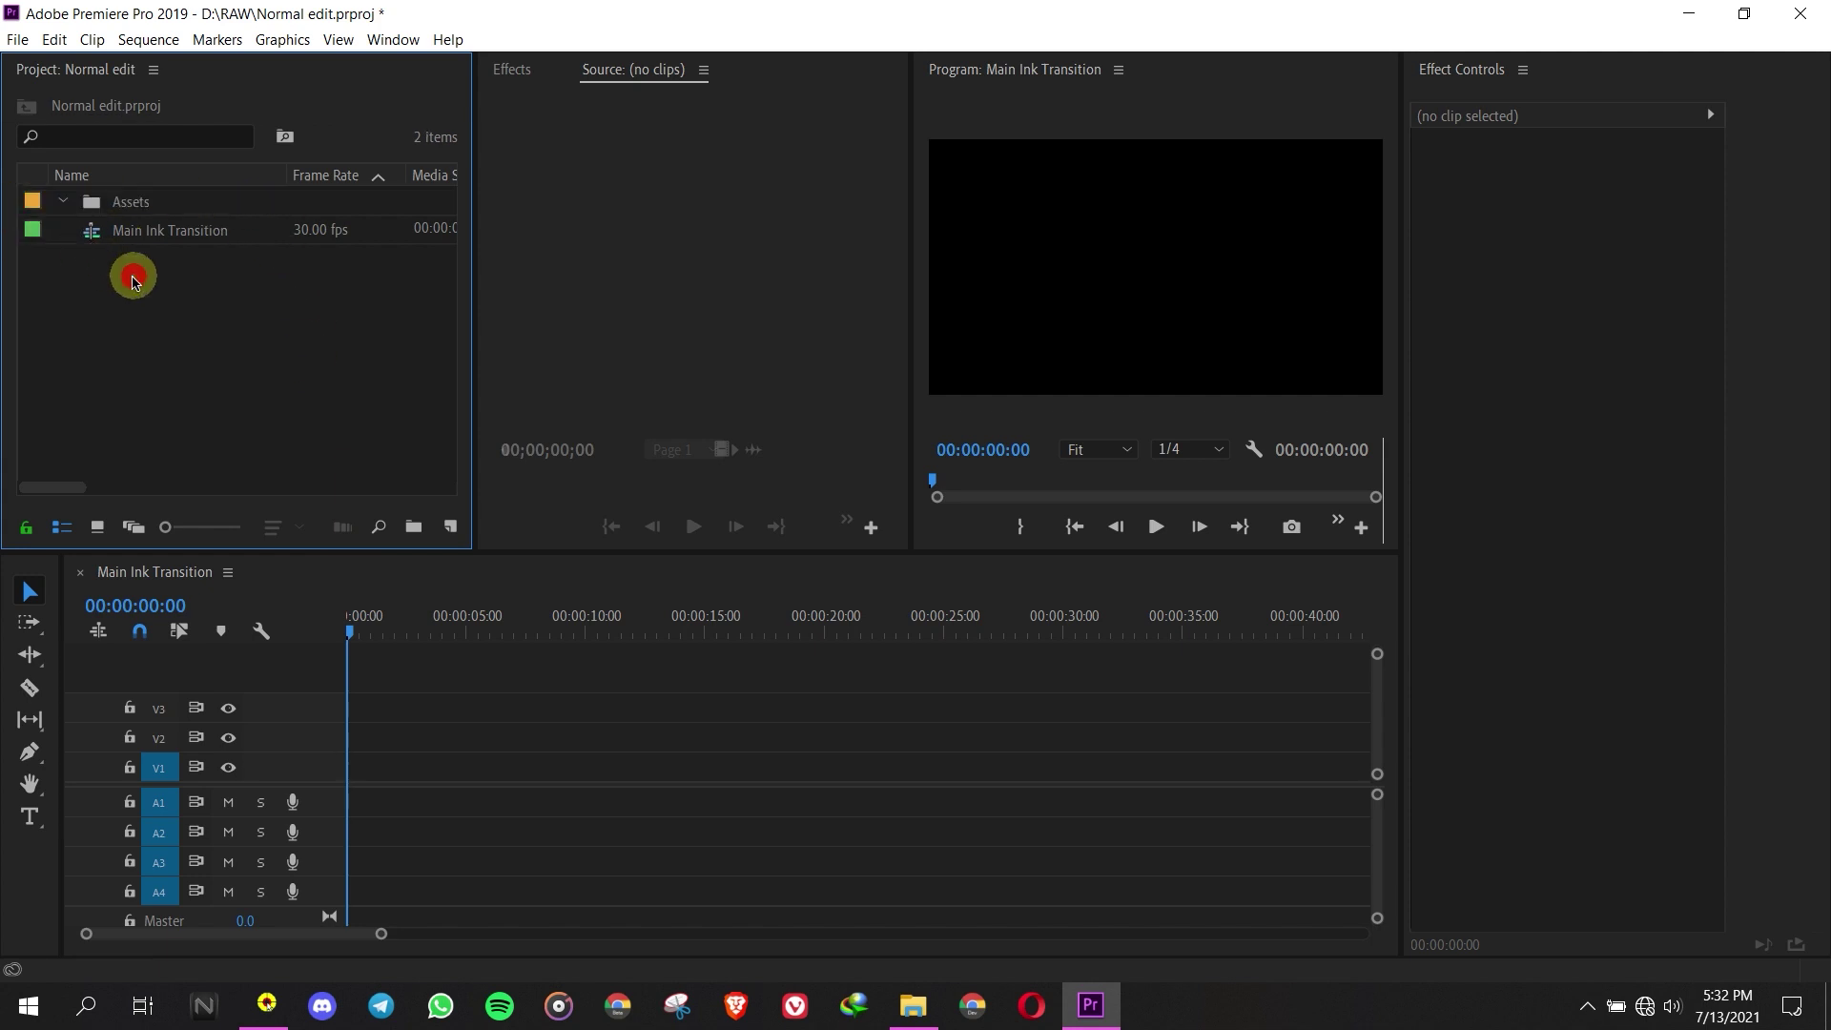
click(148, 205)
click(146, 201)
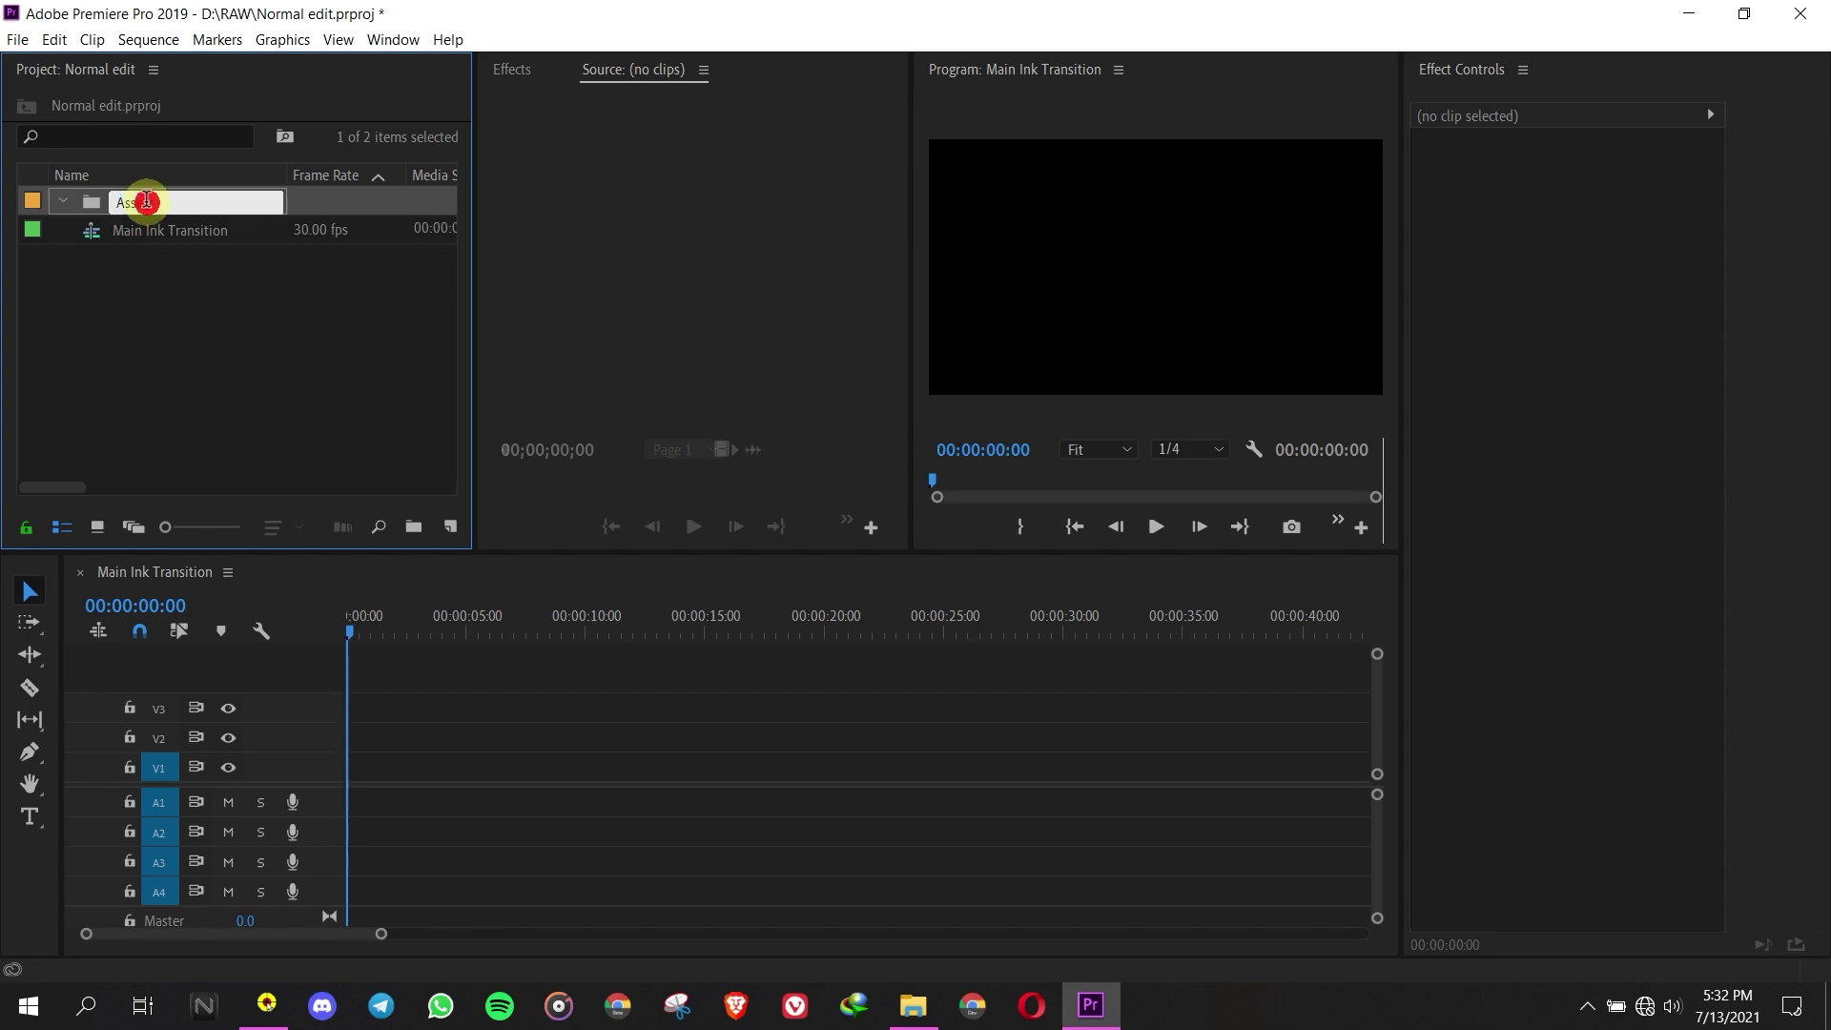
- Import all the files from the extracted Assets folder into the project's Assets bin
double_click(286, 204)
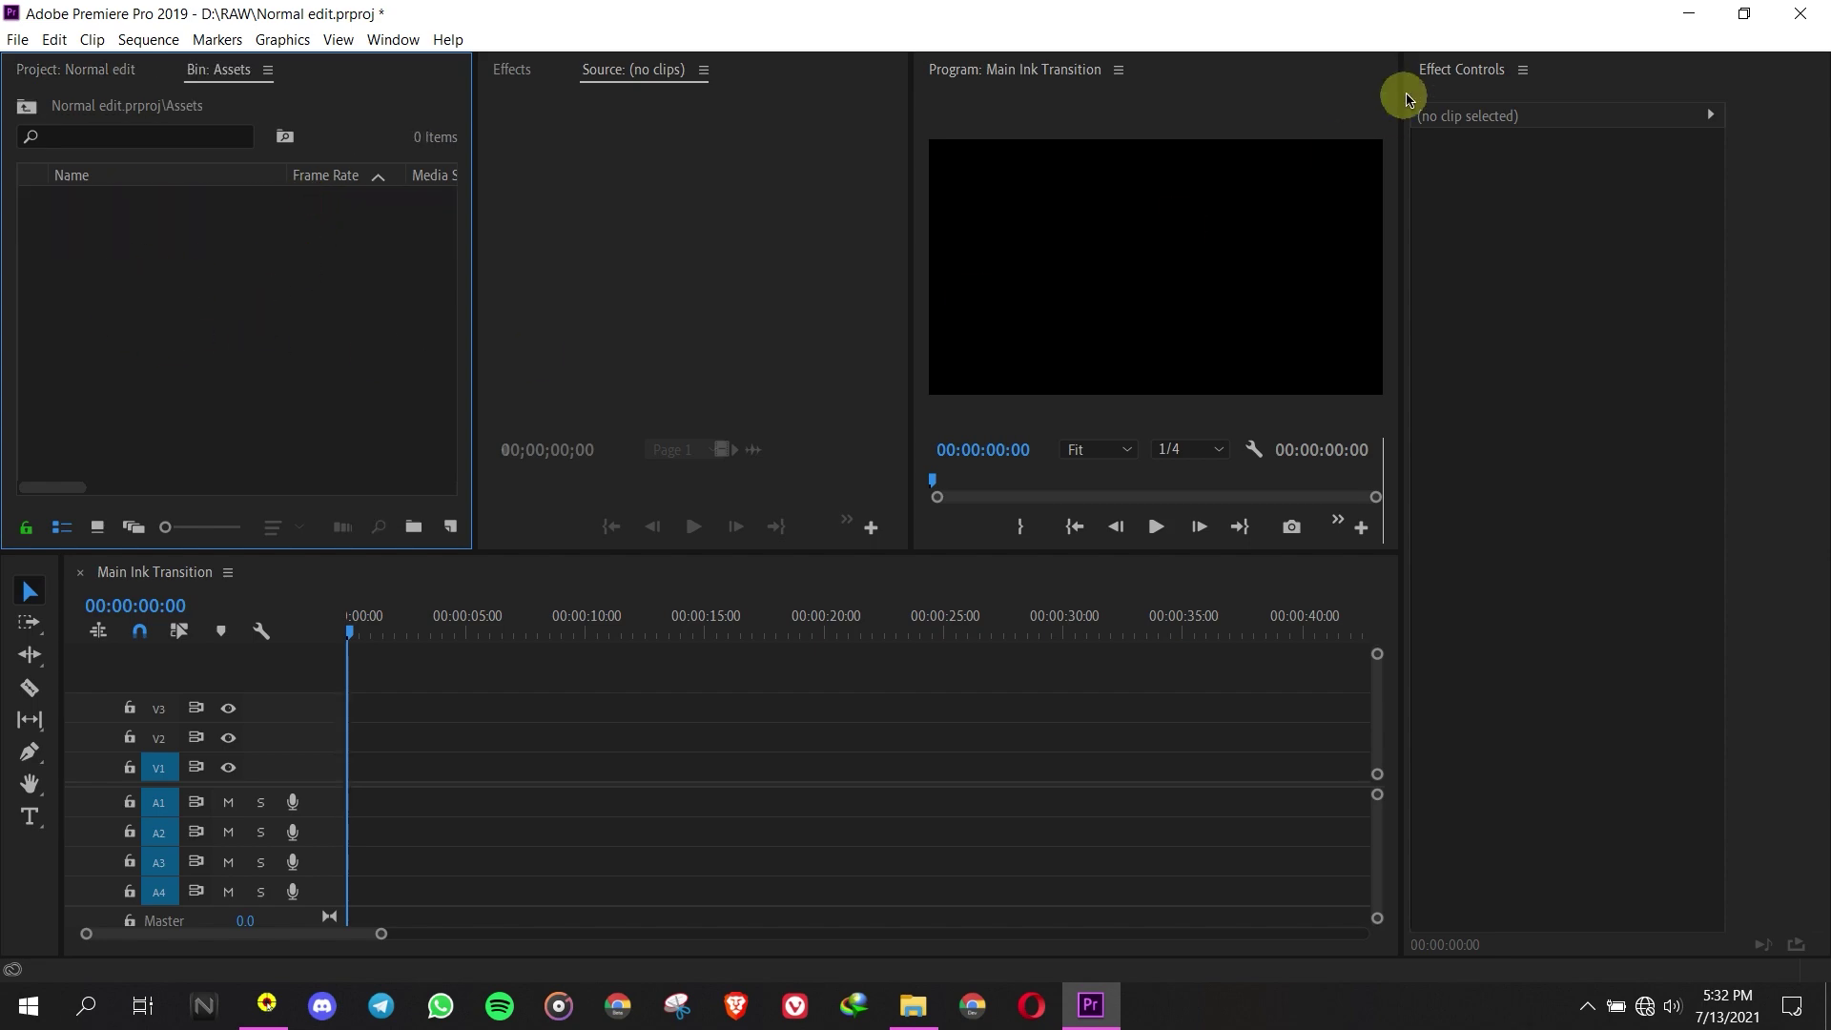
click(1676, 13)
mouse_move(522, 461)
mouse_down()
mouse_move(1353, 278)
mouse_move(1442, 276)
mouse_up()
mouse_move(1025, 310)
mouse_down()
mouse_move(1081, 1011)
mouse_move(164, 358)
mouse_up()
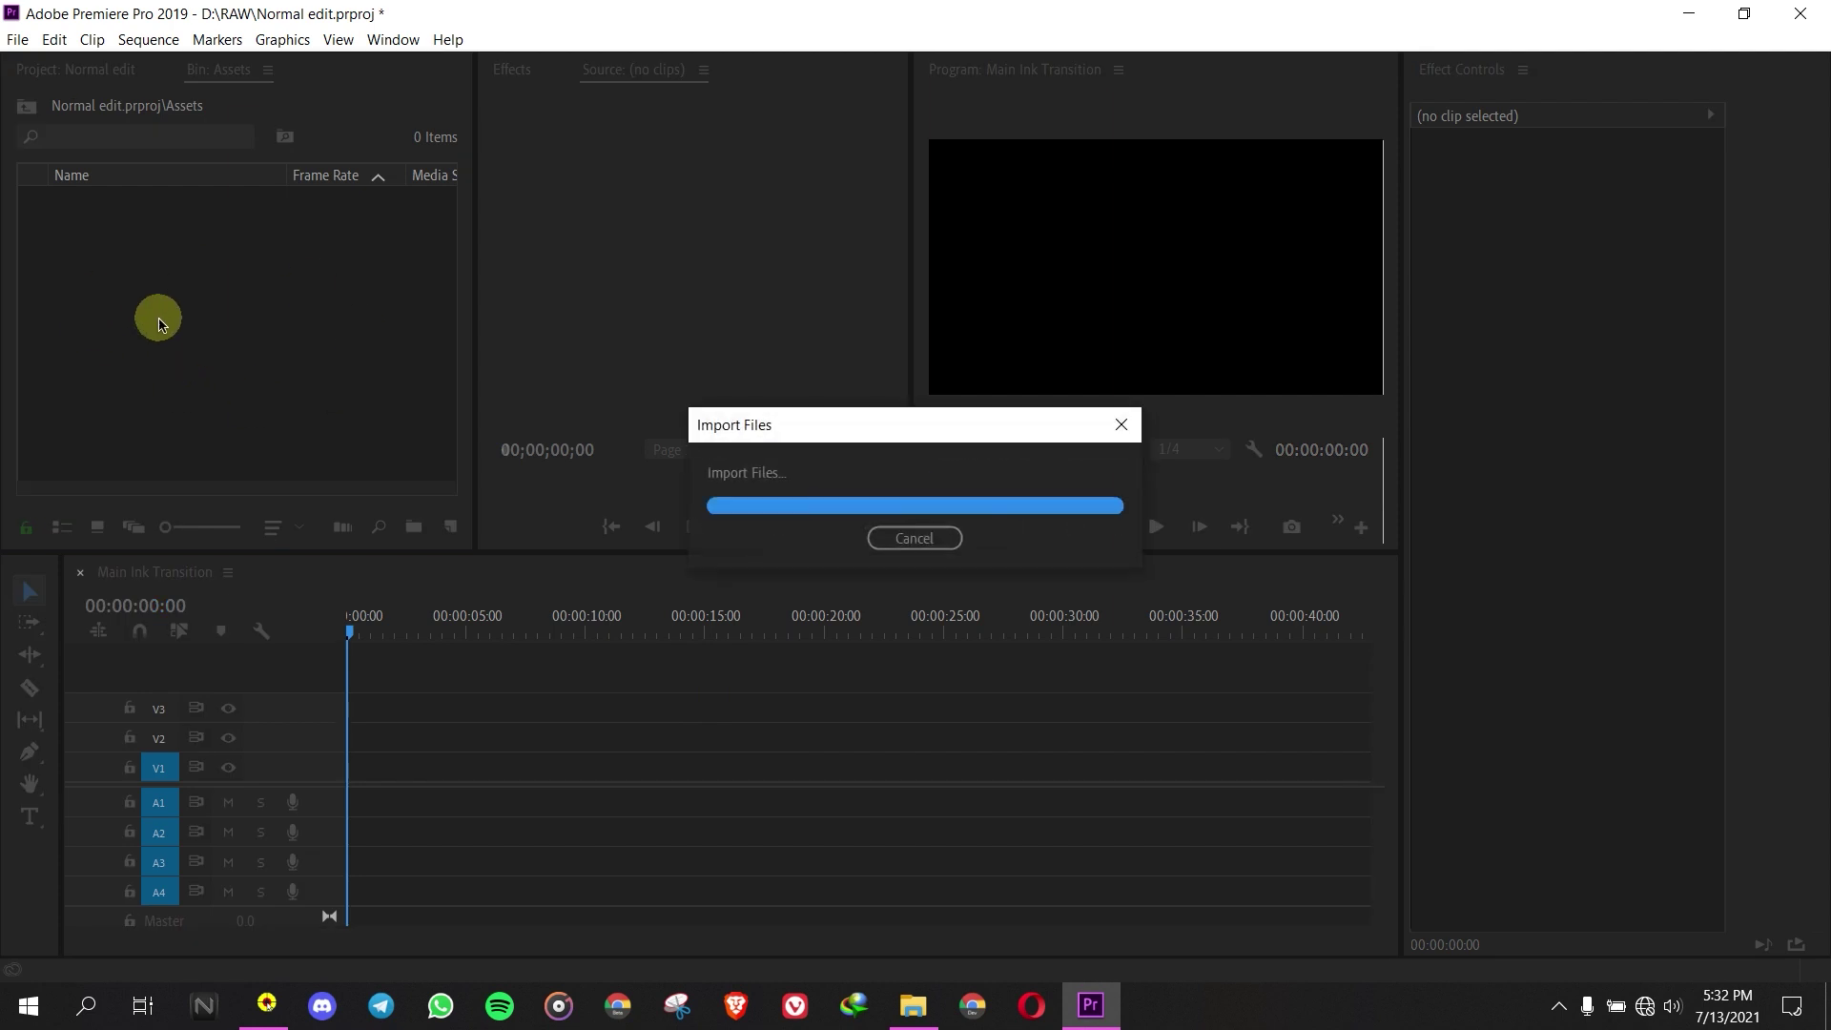
click(118, 448)
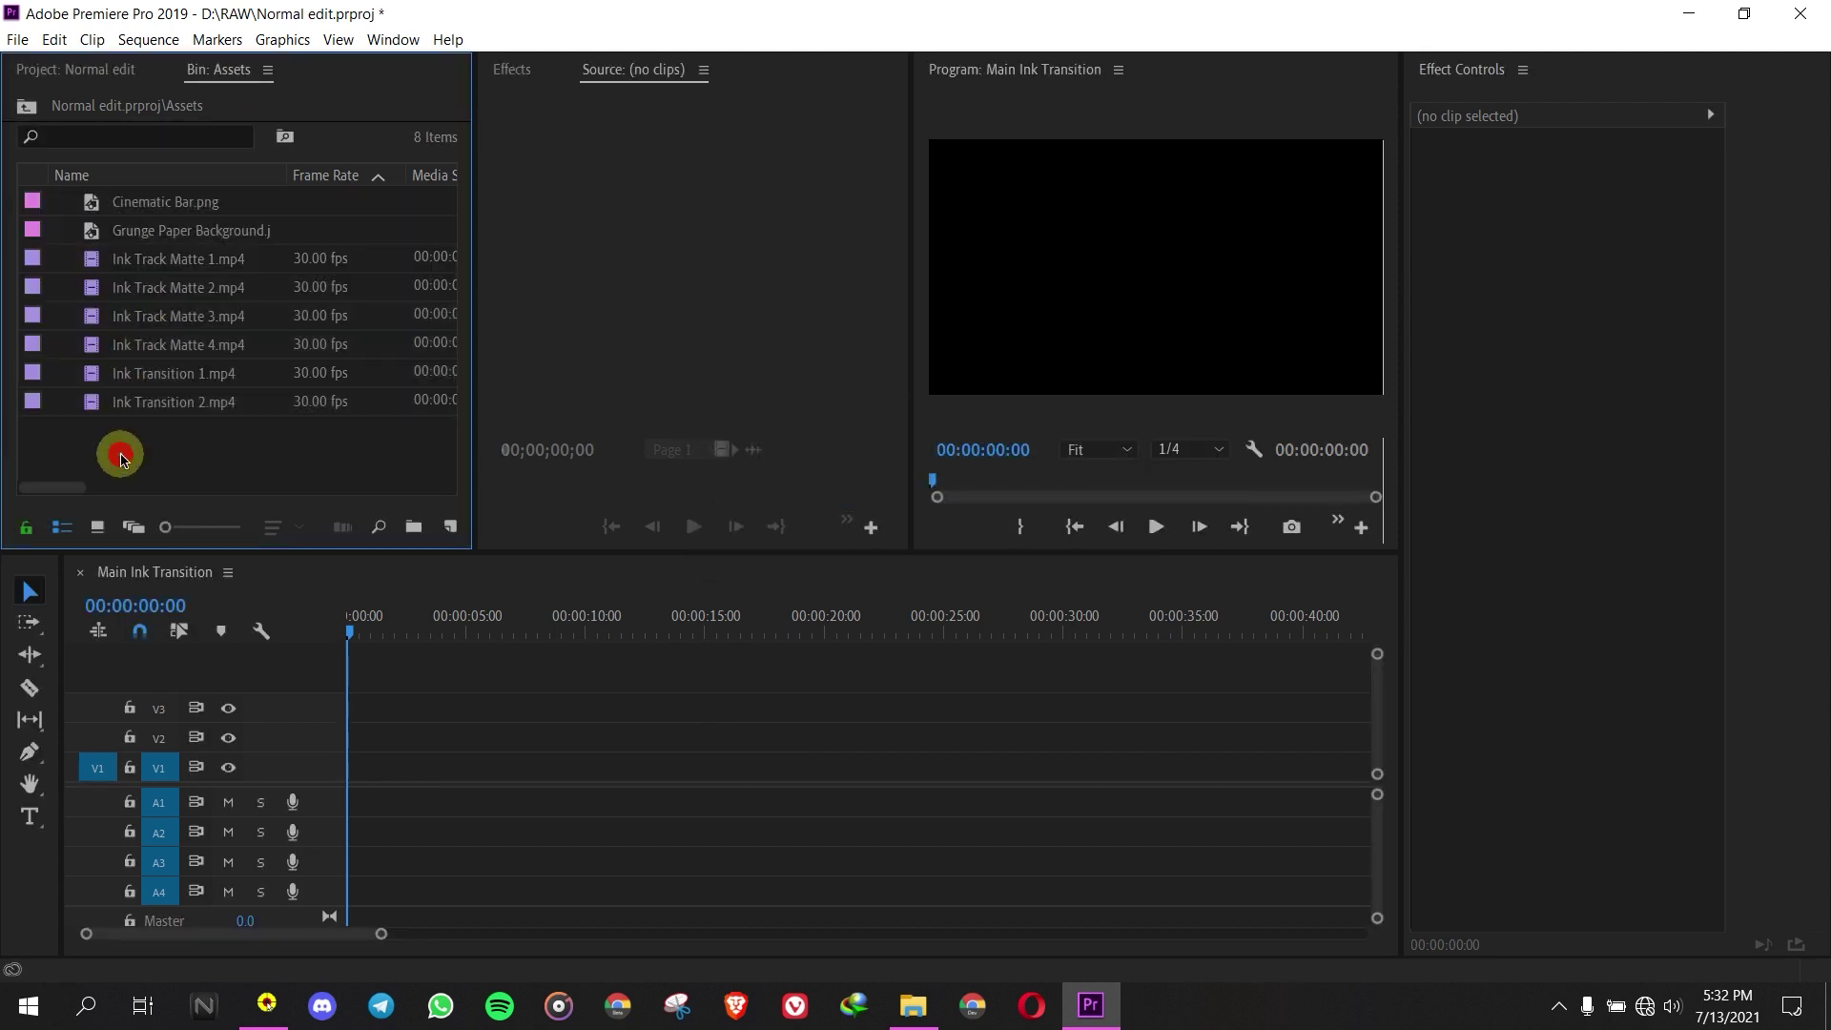
- Create a dark grey 1920 x 1080, 30 fps color matte with the name Color Matte
click(451, 528)
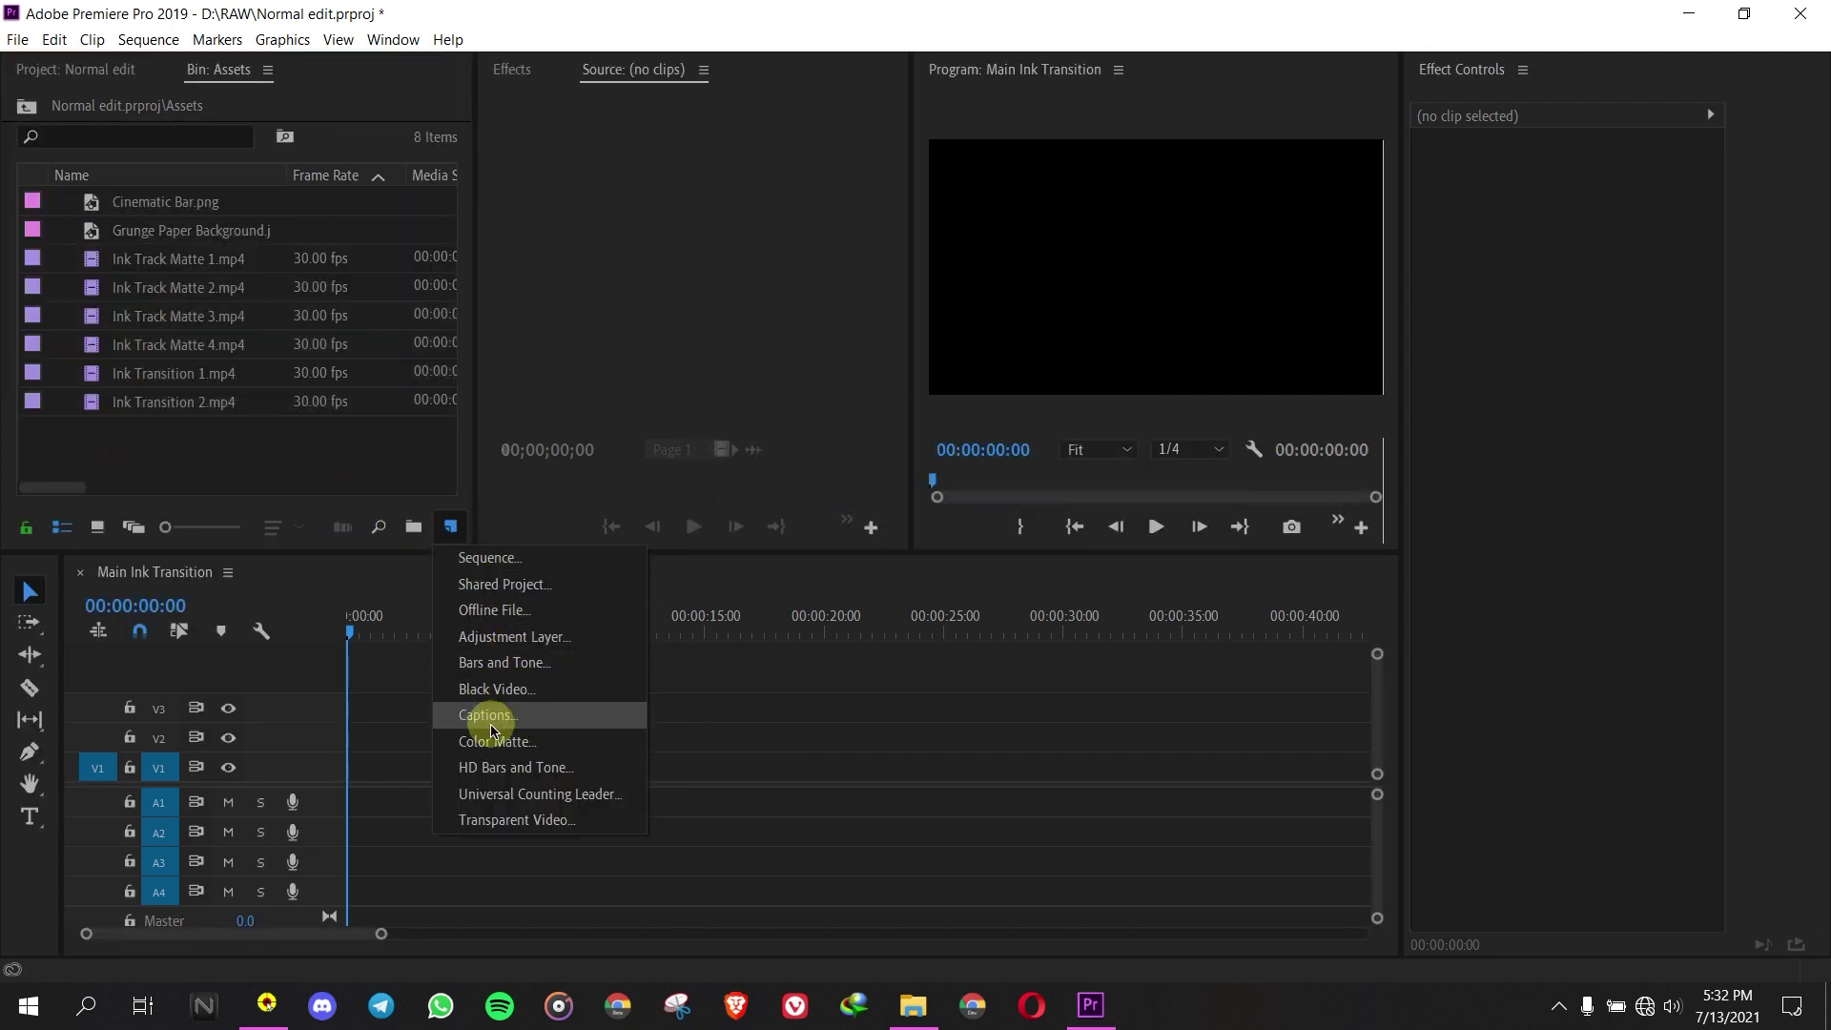
click(525, 744)
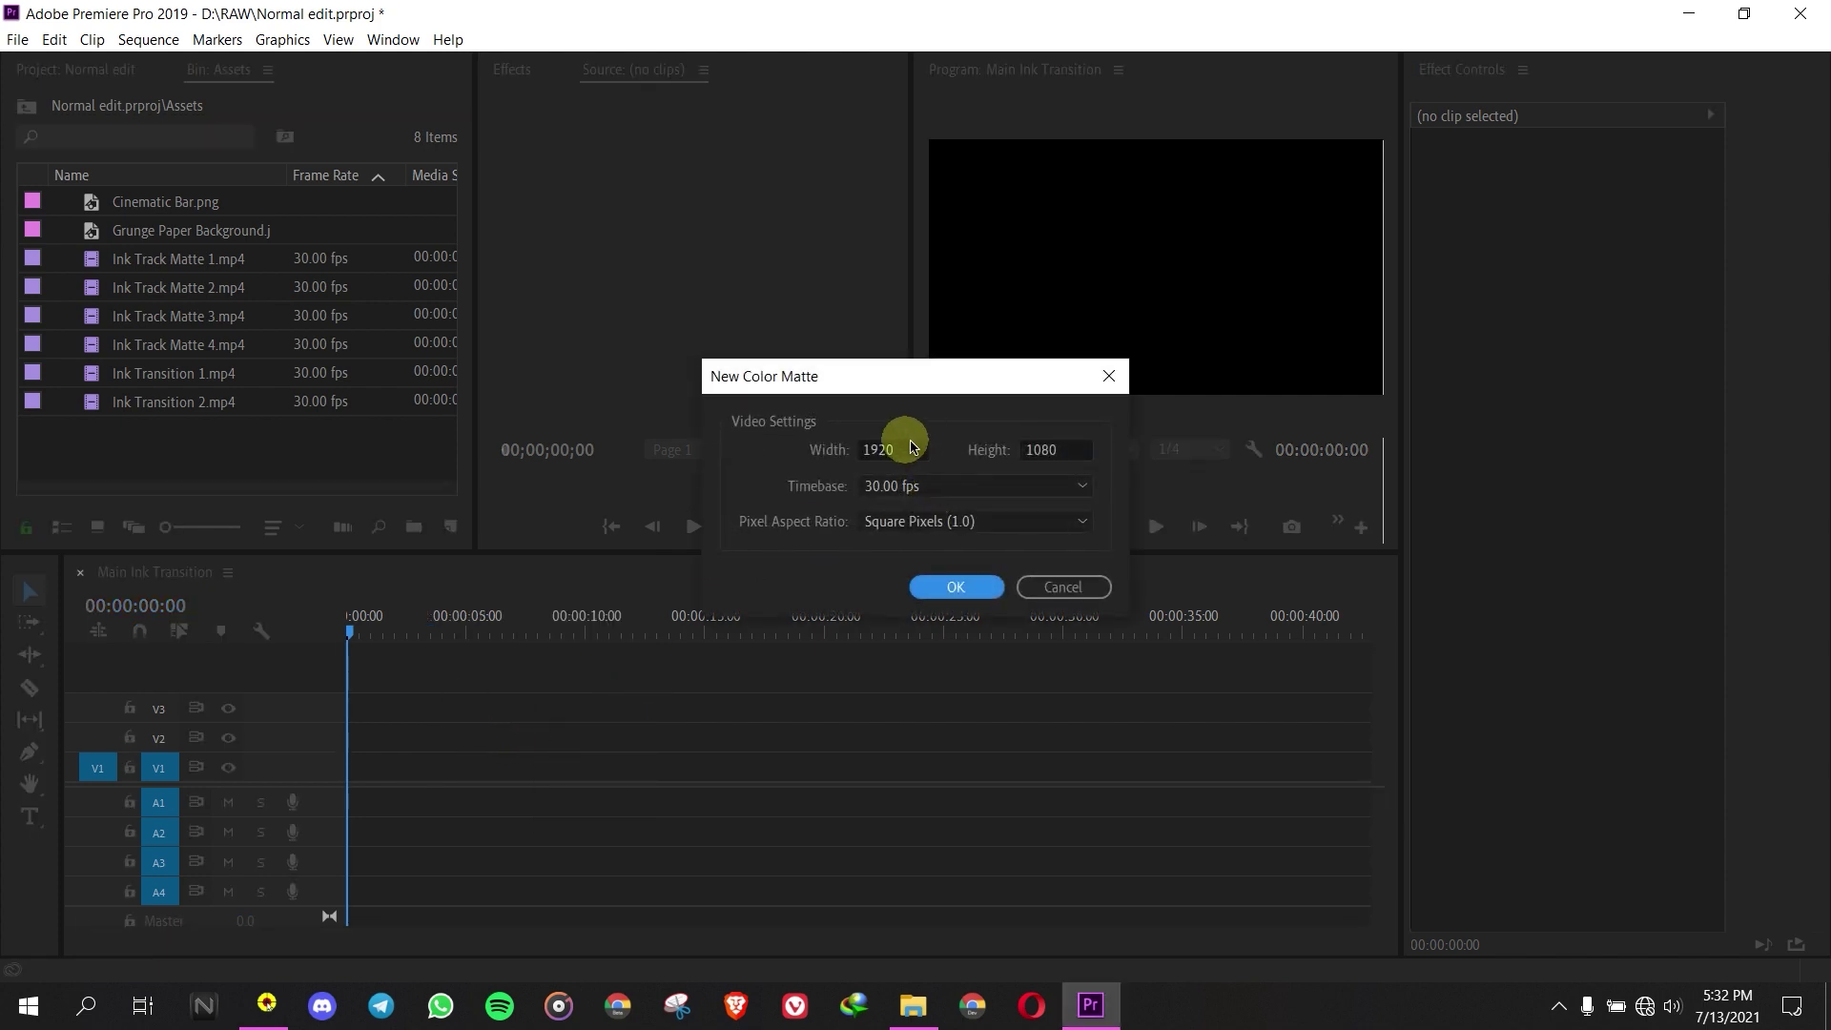
click(957, 585)
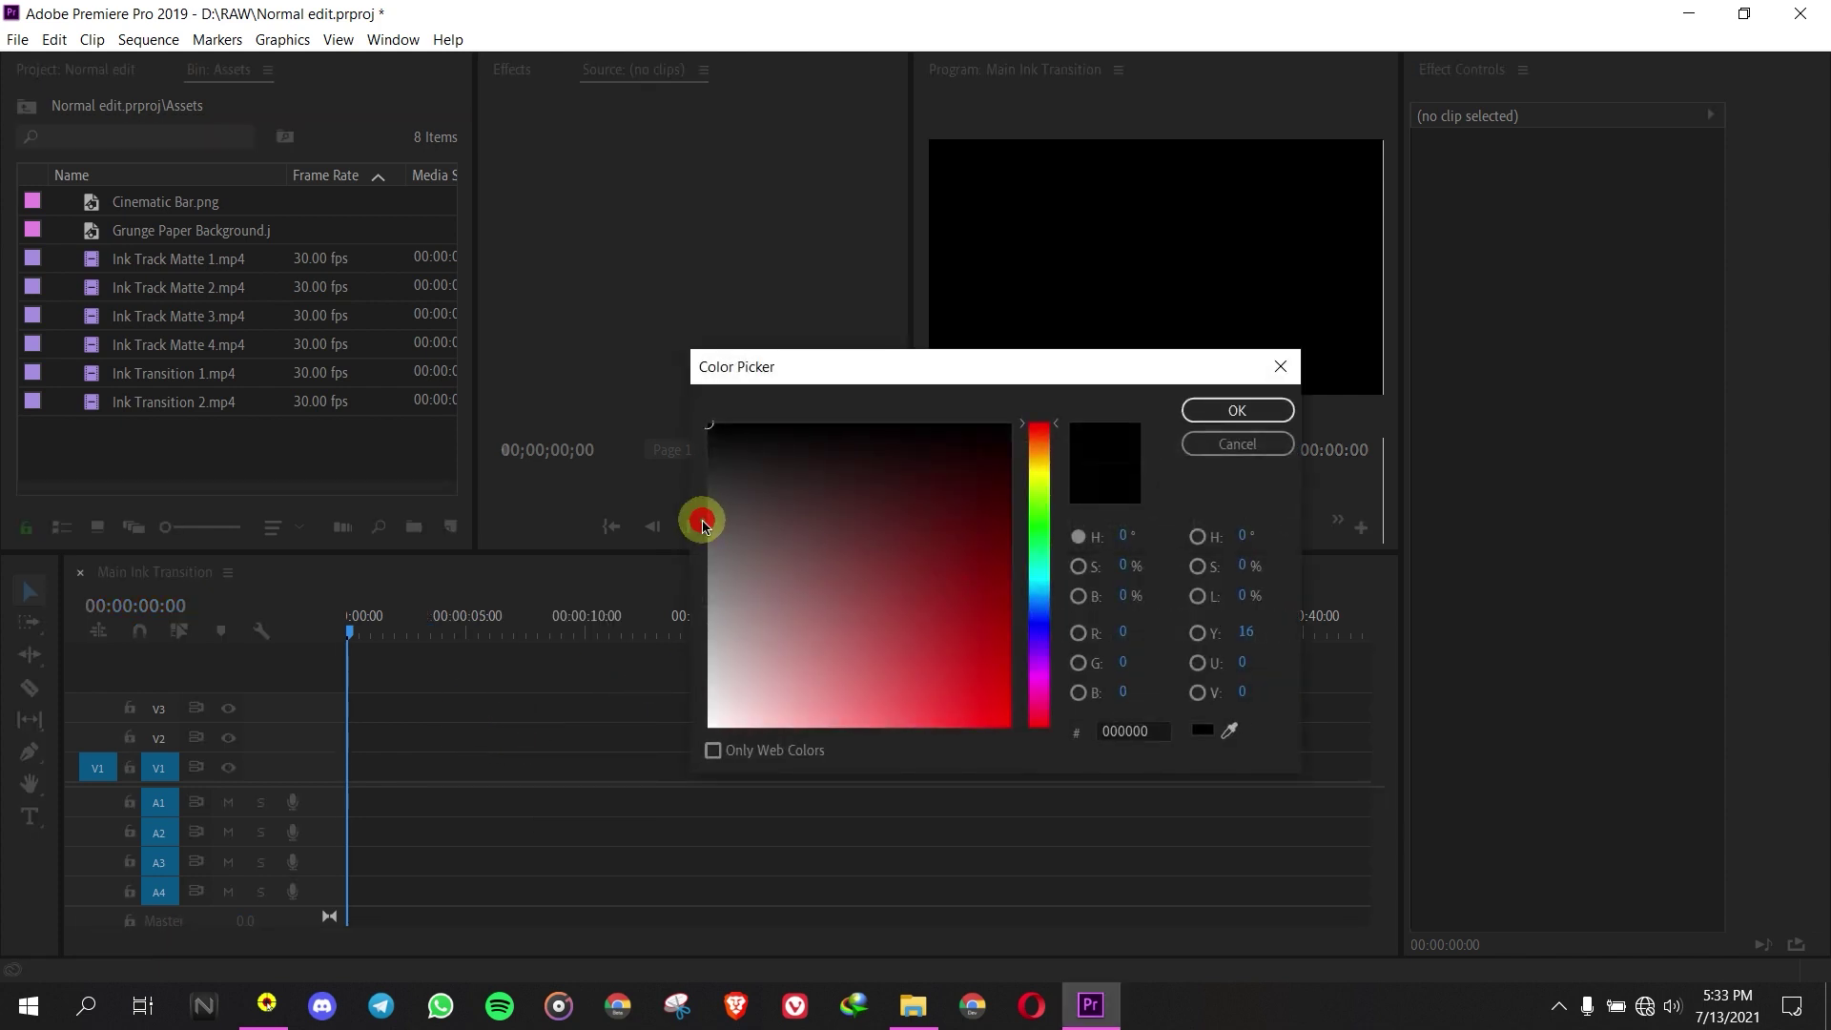
click(723, 517)
click(1239, 409)
click(860, 541)
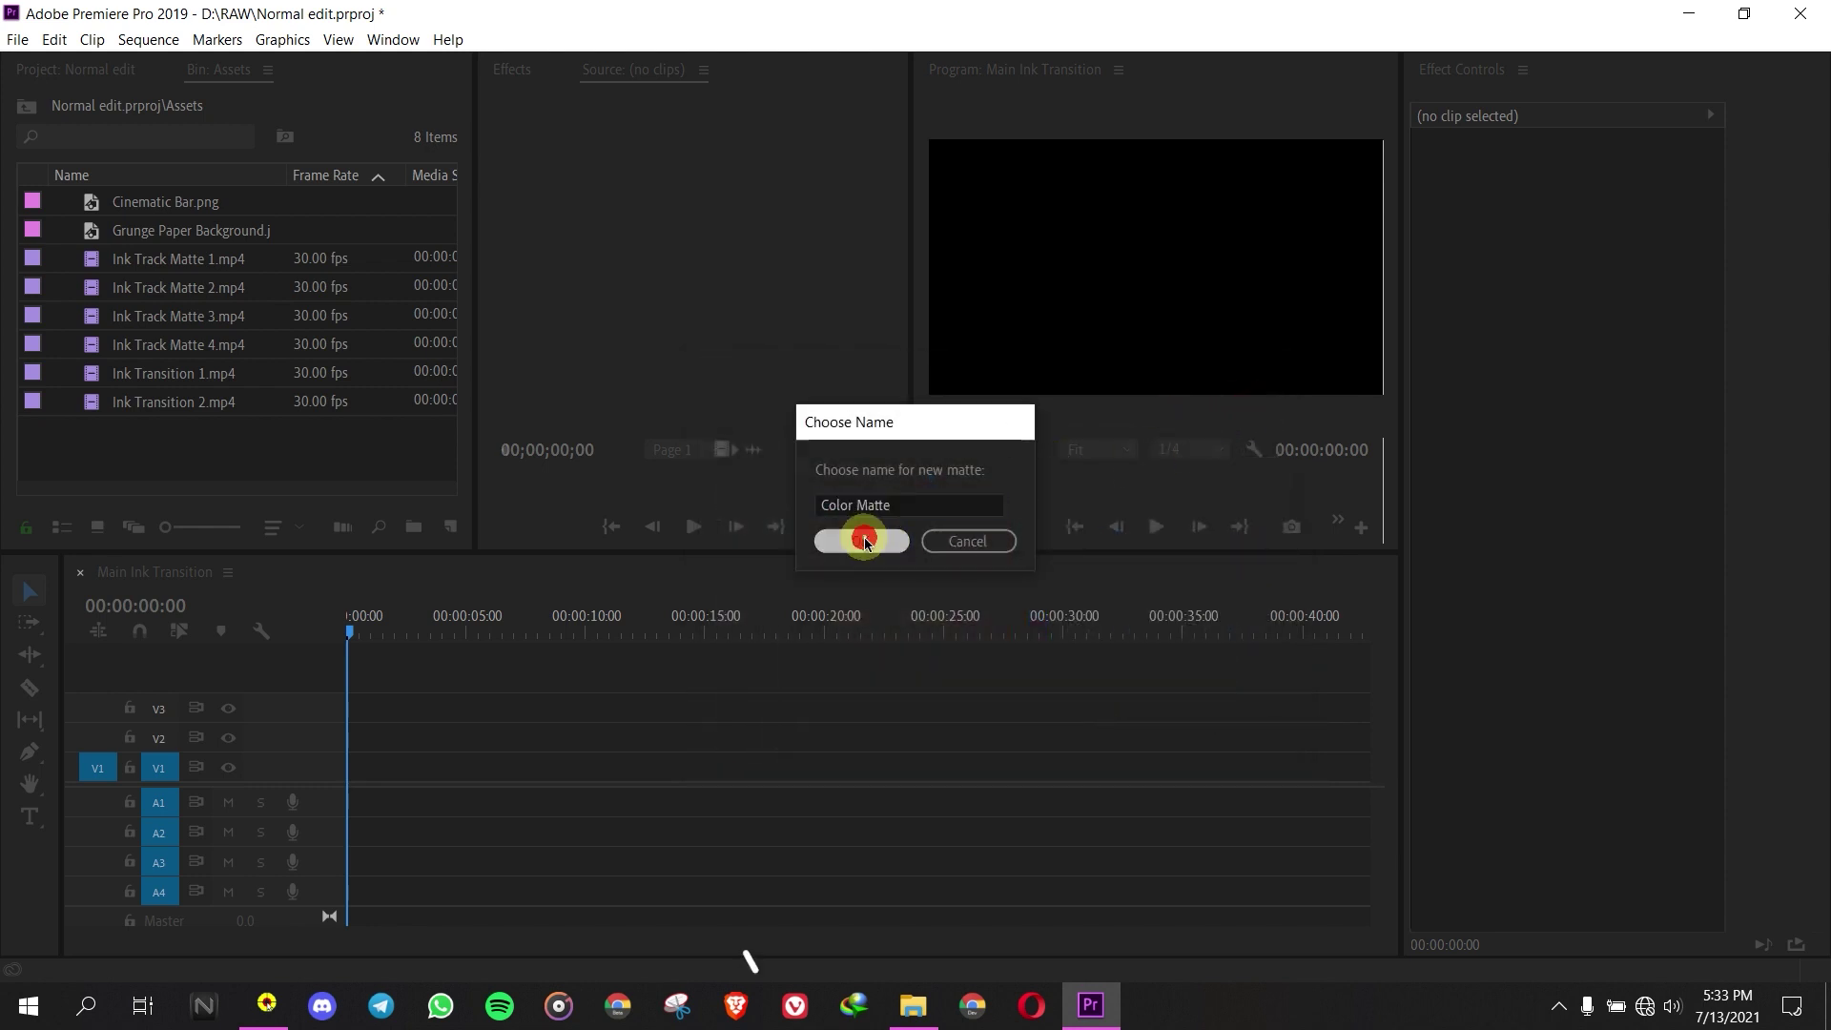
- Place the Color Matte on track V1 at the start of the Main Ink Transition sequence
click(93, 232)
drag(94, 232, 332, 768)
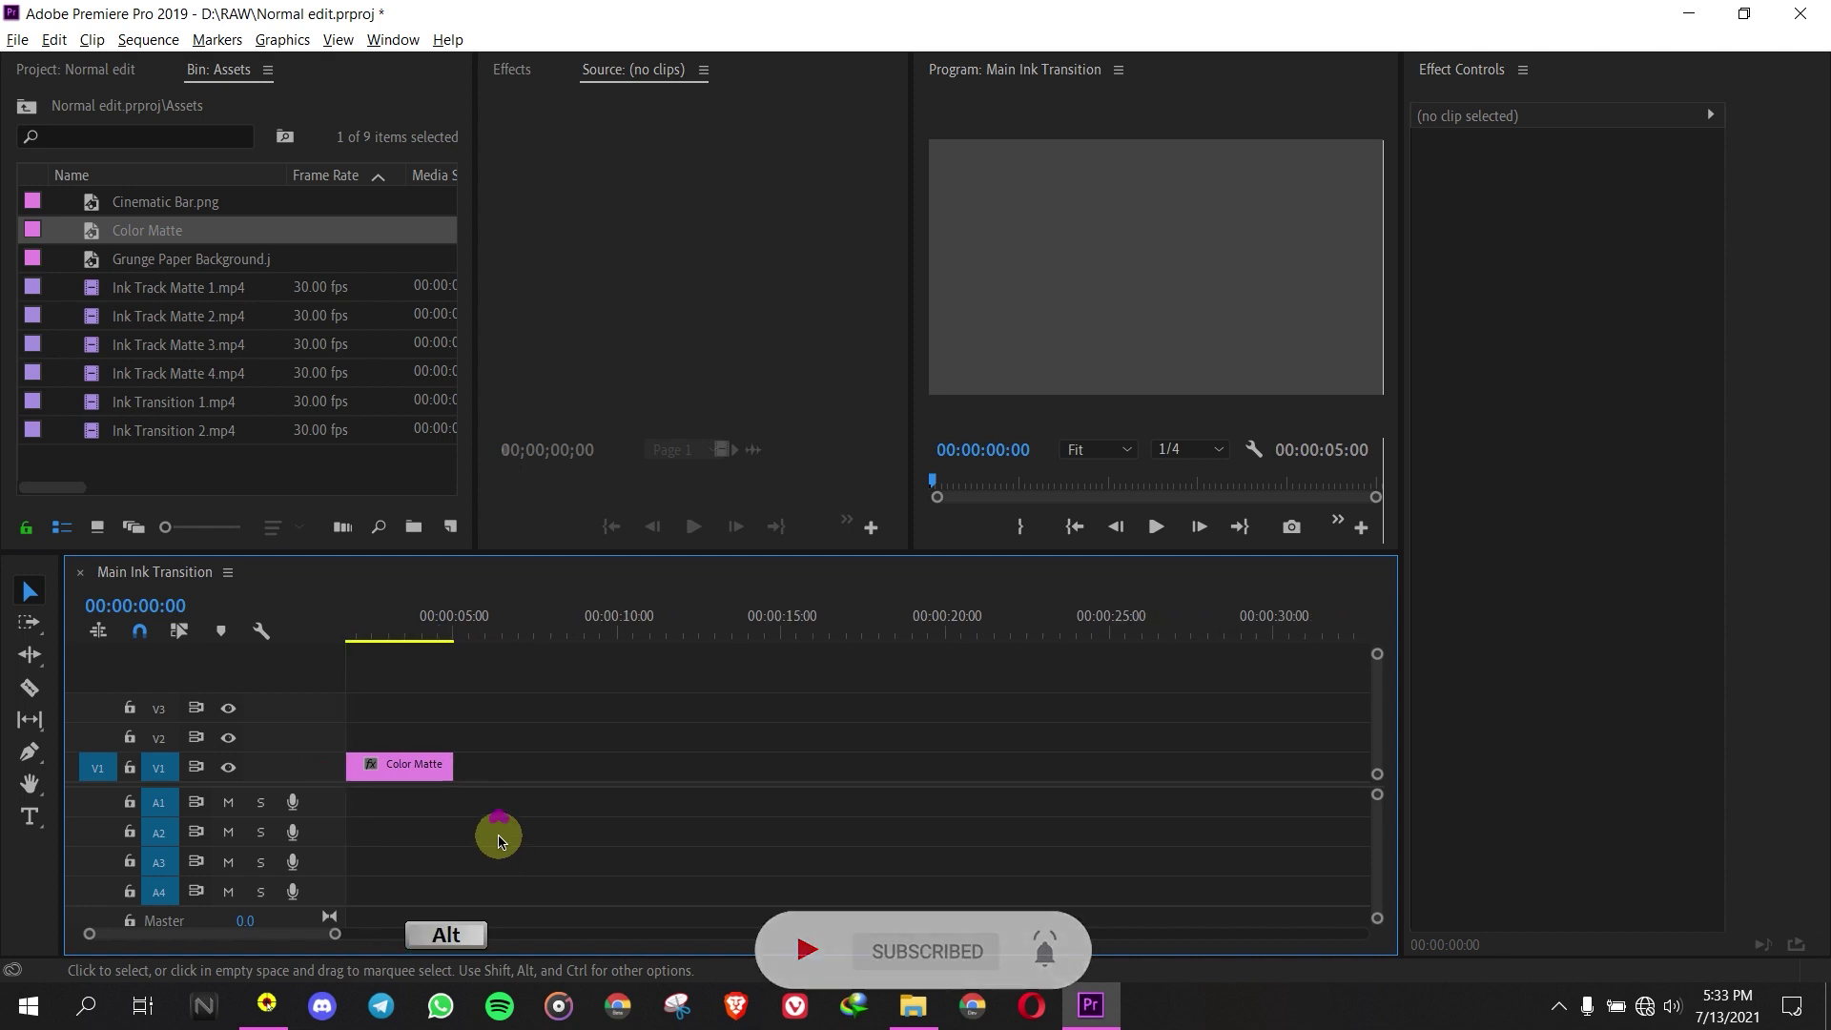
scroll(499, 839, up, 1)
scroll(498, 839, up, 2)
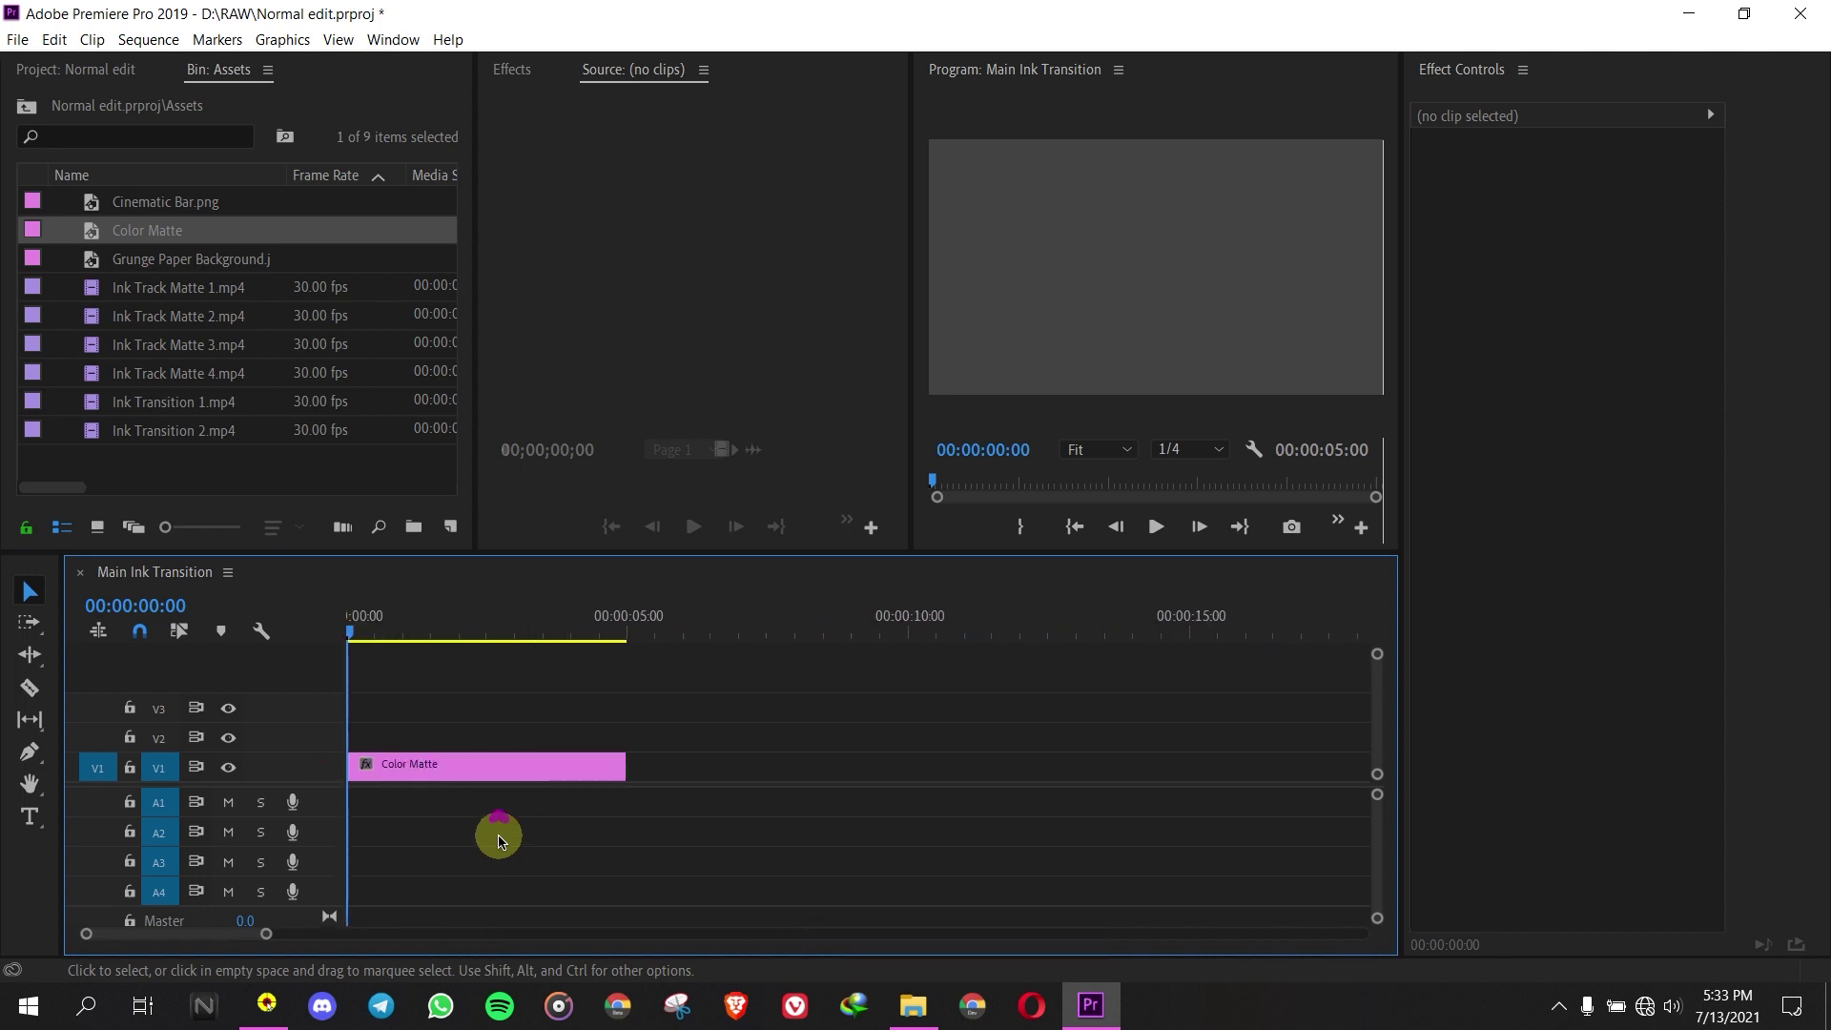
mouse_move(356, 639)
mouse_down()
mouse_move(434, 627)
mouse_move(334, 637)
mouse_up()
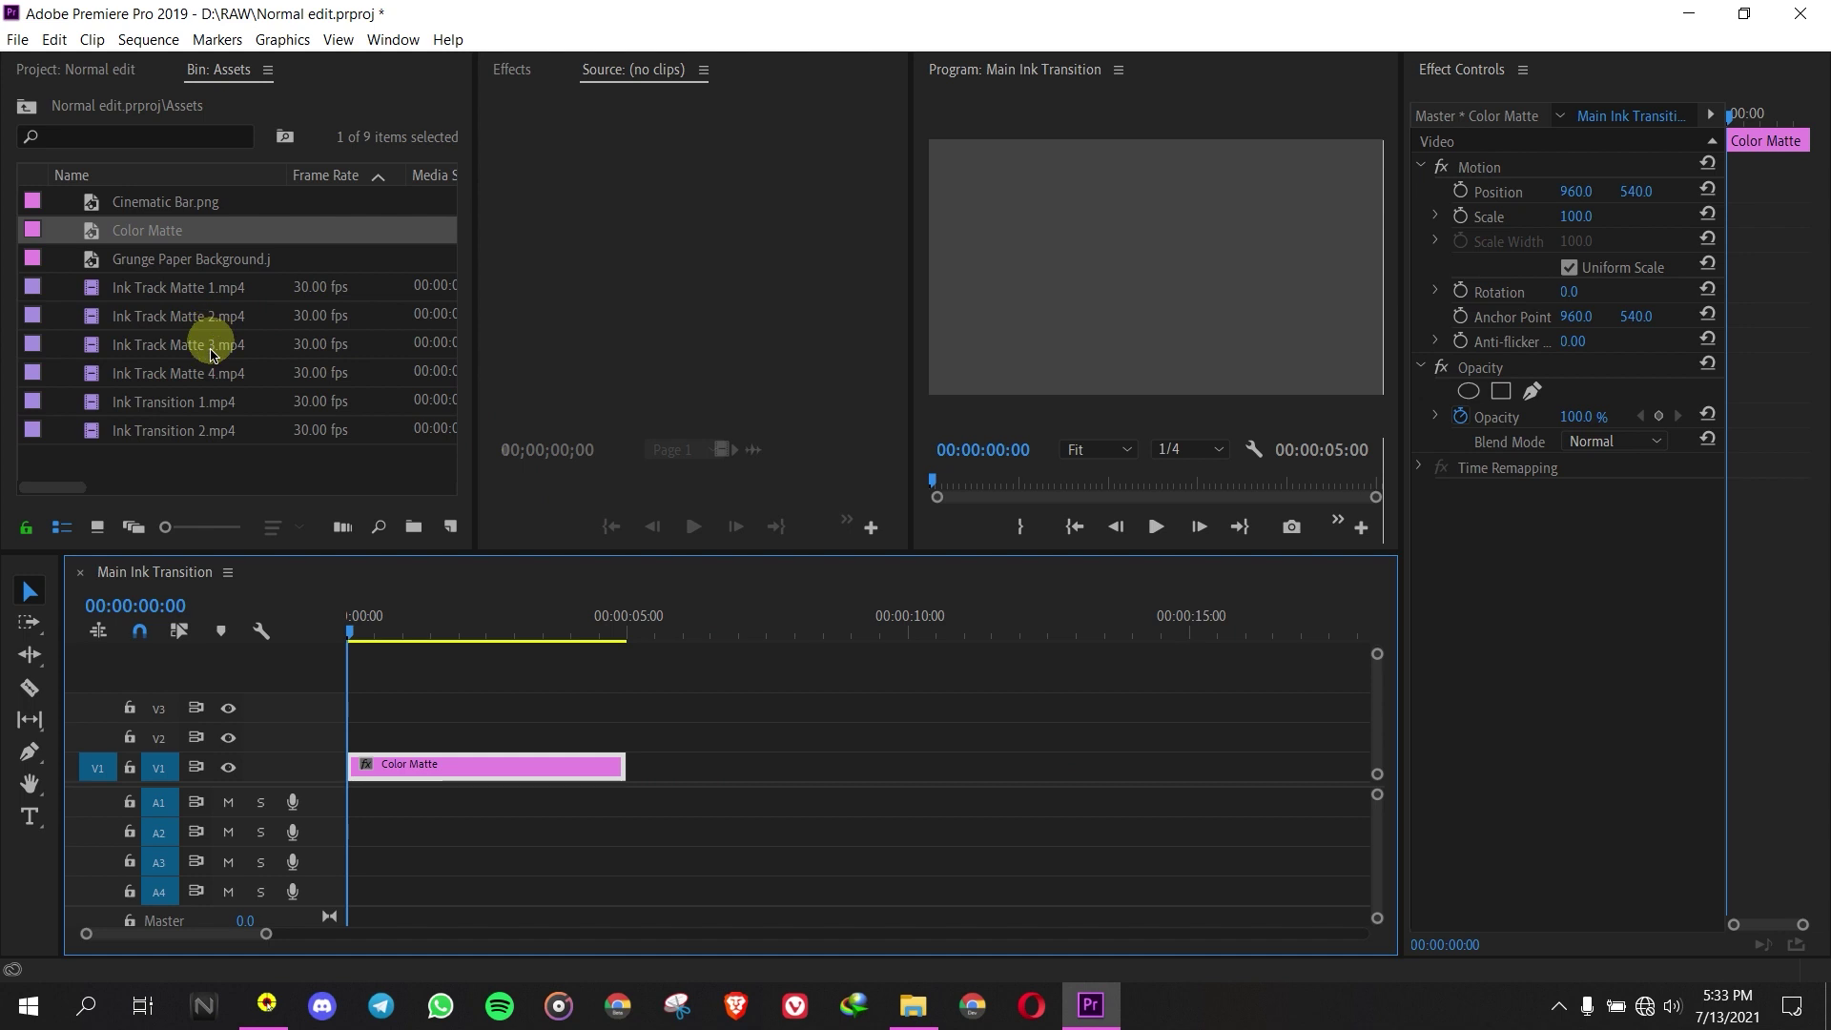
- Place Ink Transition 1.mp4 on track V2 at the sequence start and extend the Color Matte to the same end point
click(173, 409)
mouse_move(92, 408)
mouse_down()
mouse_move(359, 642)
mouse_move(325, 730)
mouse_up()
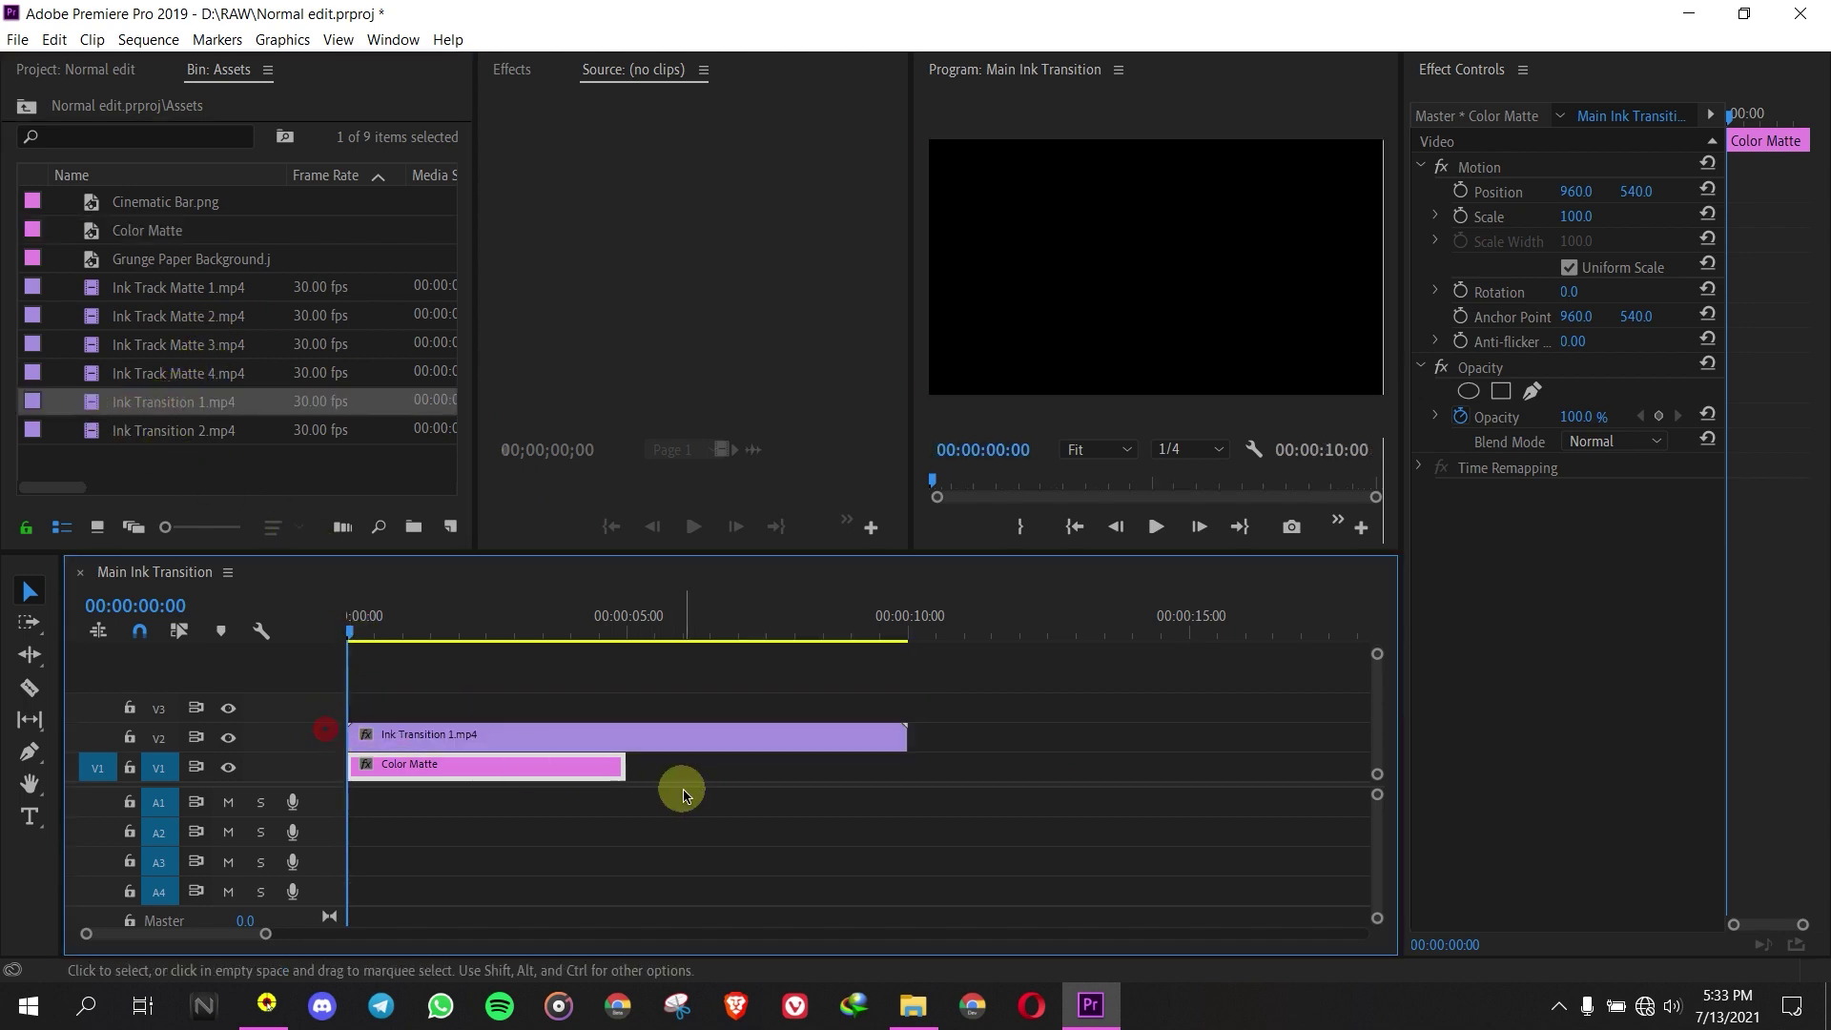
drag(650, 769, 905, 763)
drag(358, 620, 311, 633)
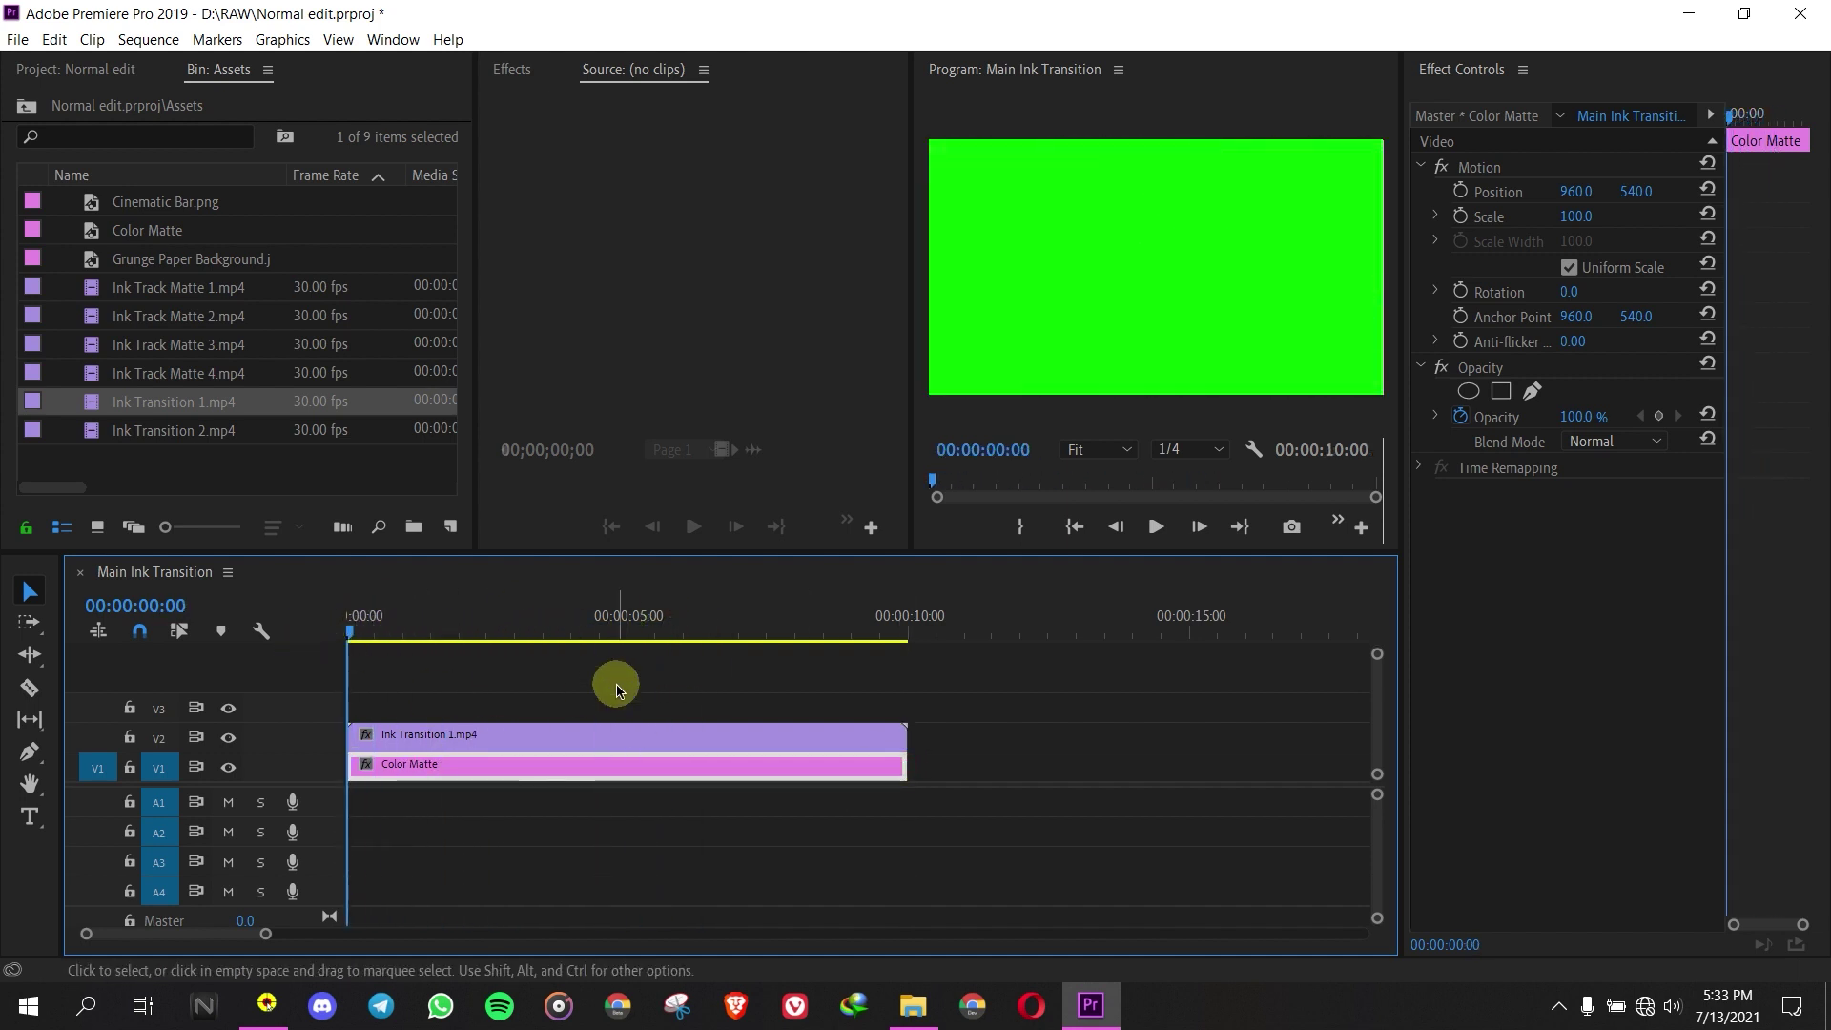
- Find the Ultra Key effect and apply it to the Ink Transition 1.mp4 clip on V2
click(404, 39)
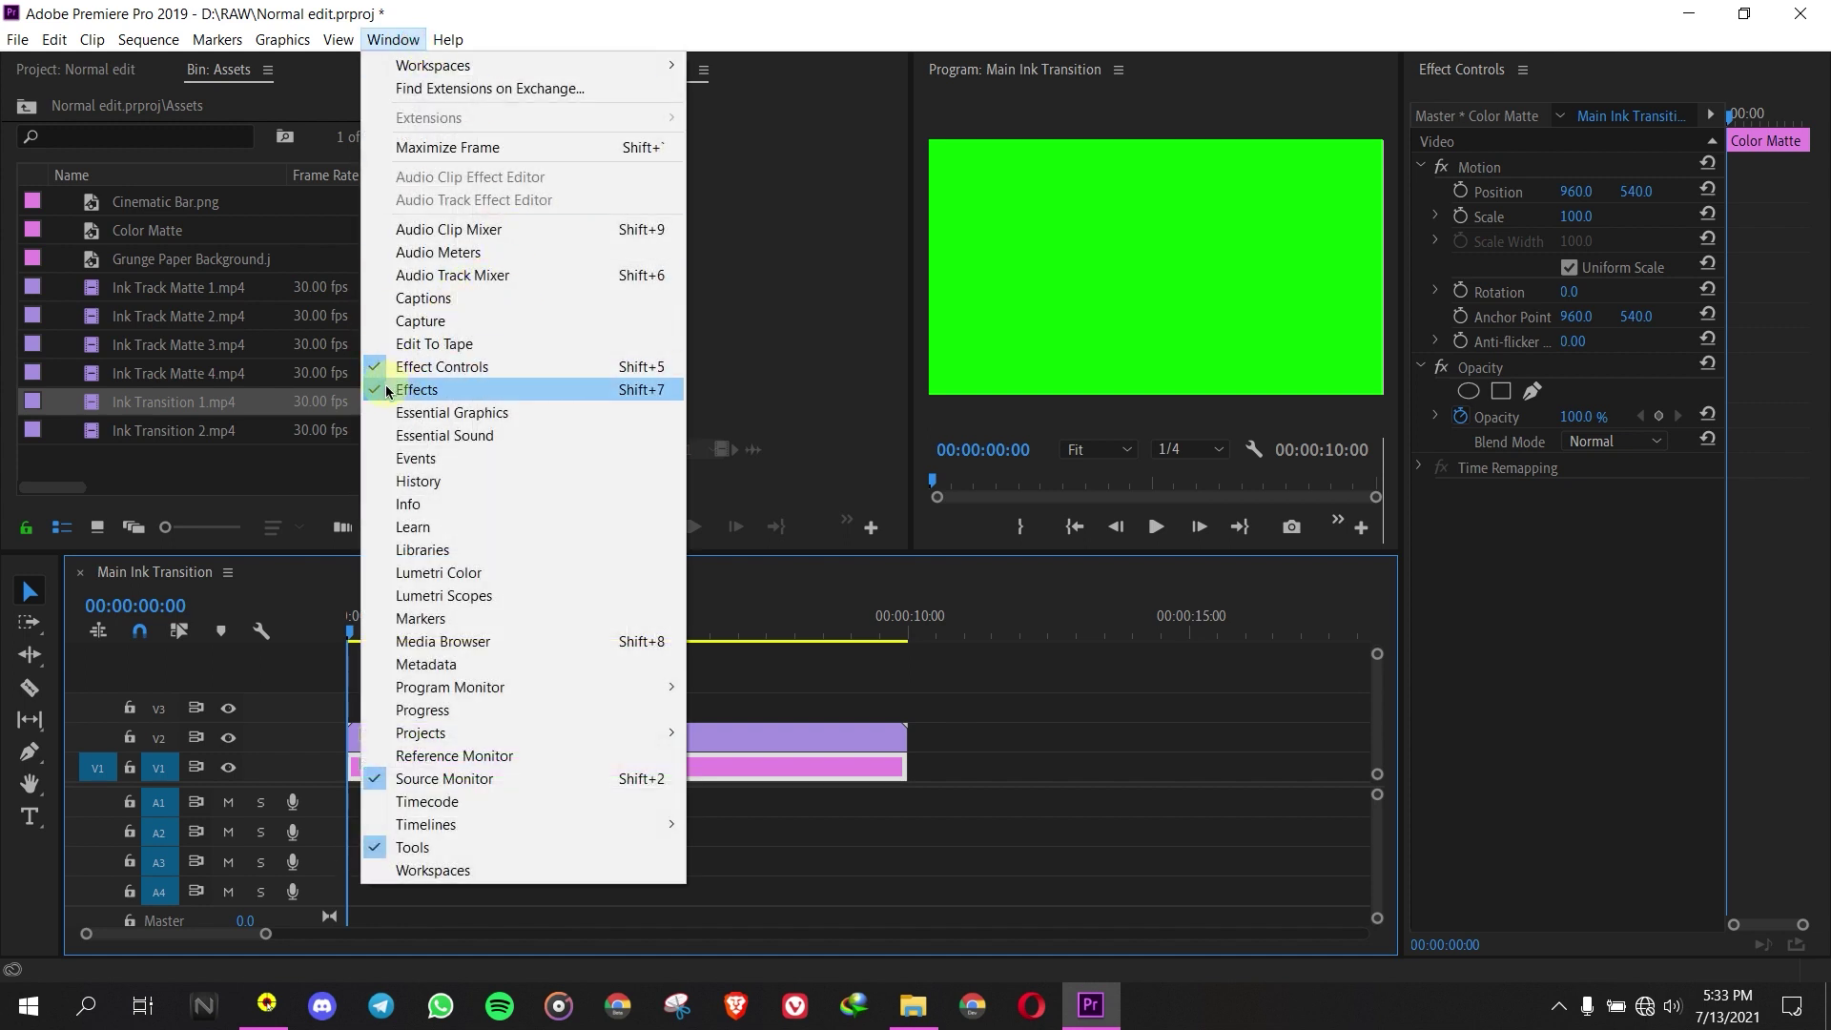
click(430, 390)
click(597, 101)
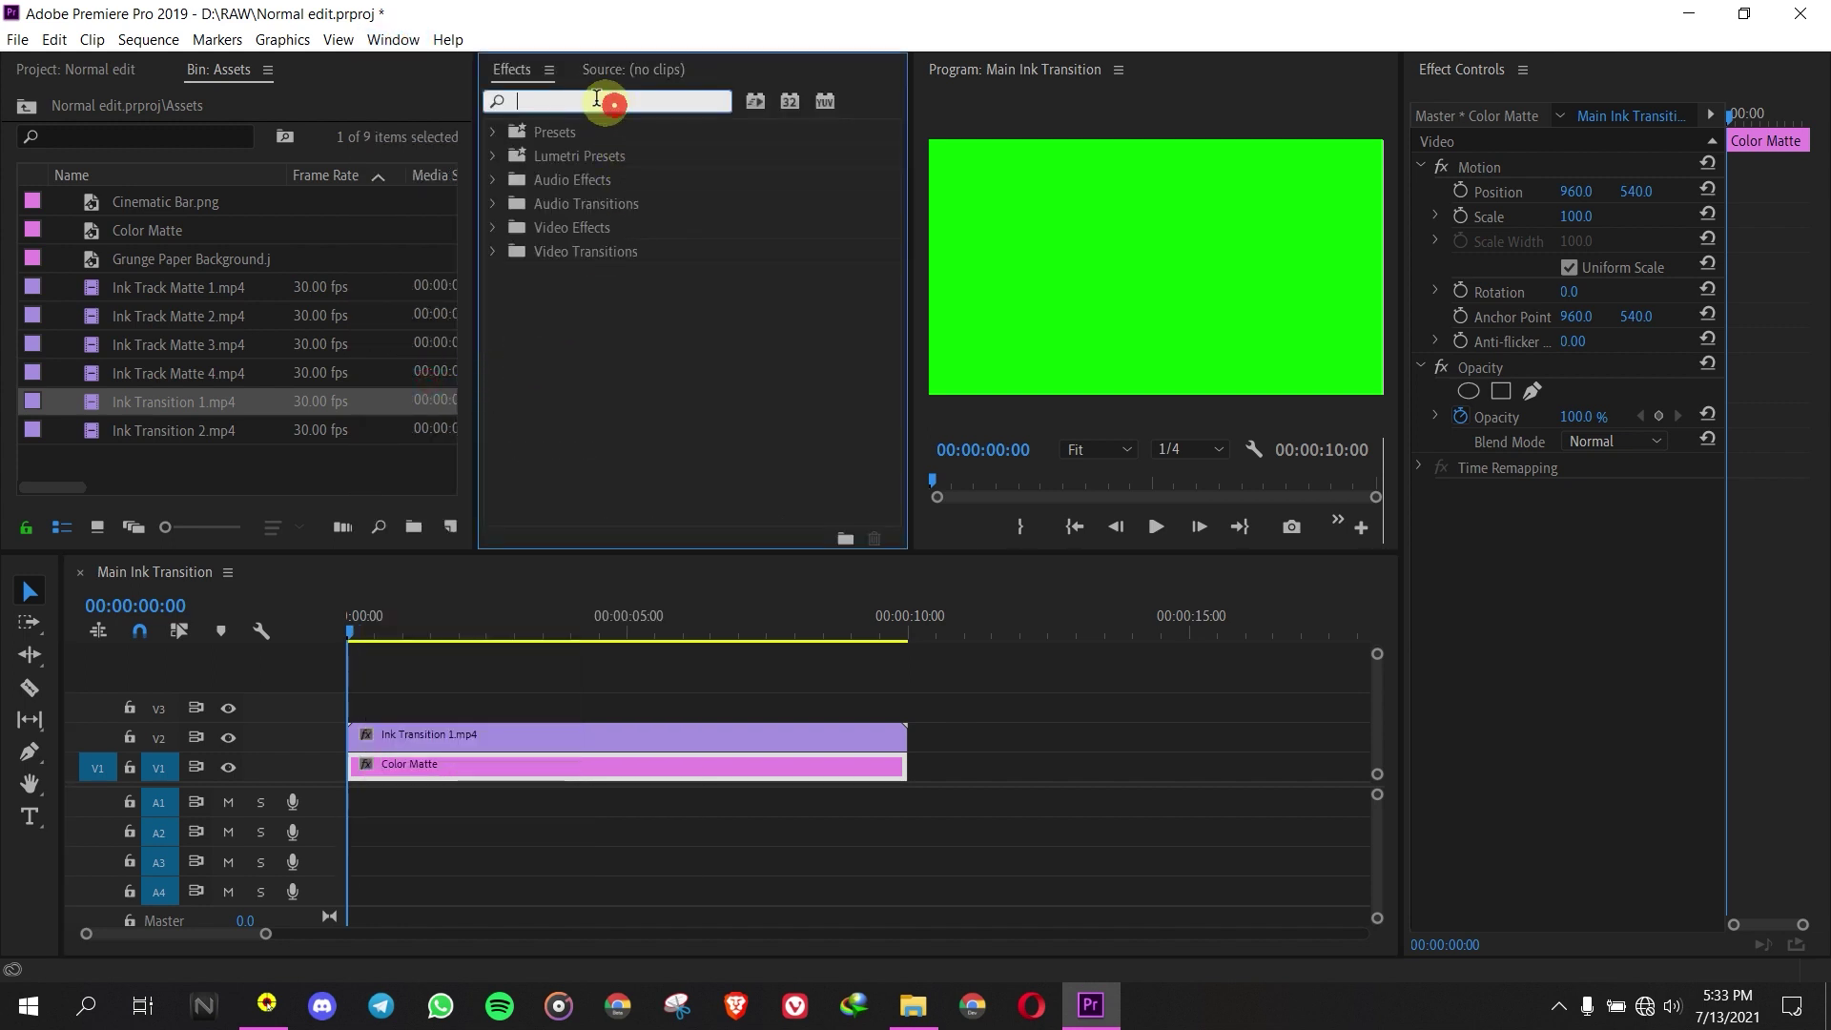
click(527, 96)
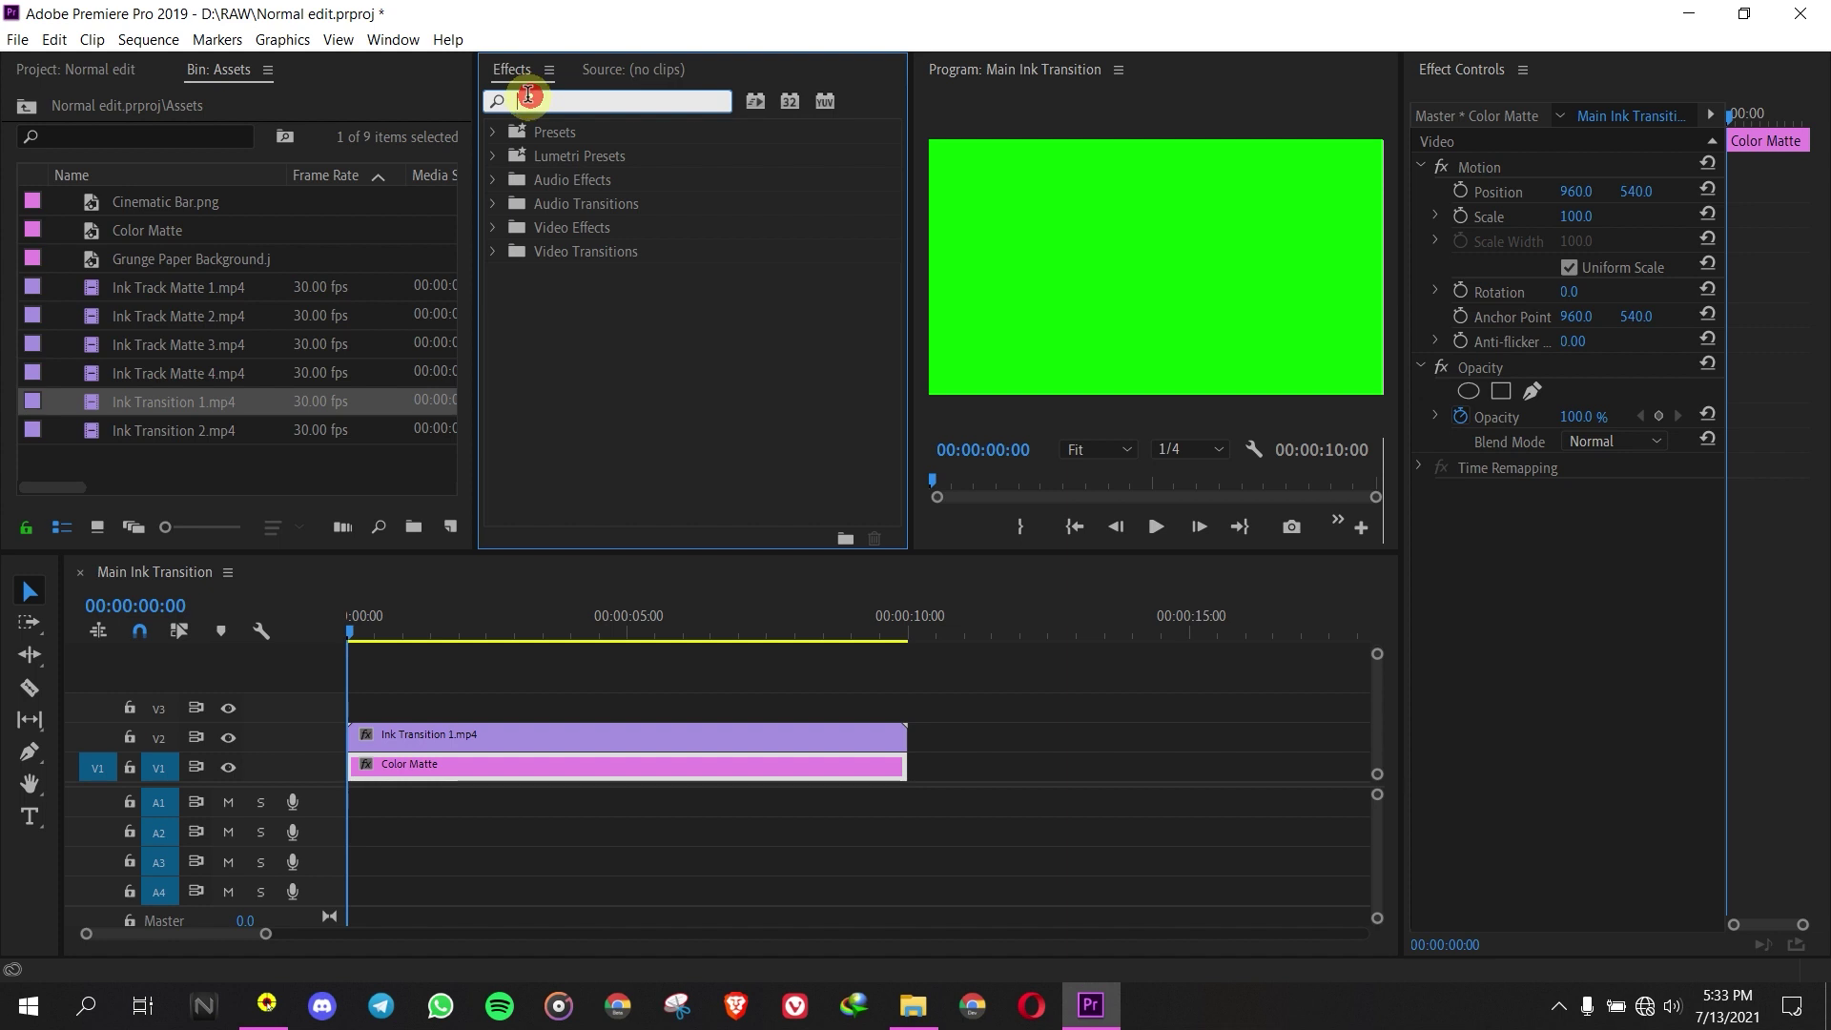
text(ultra key)
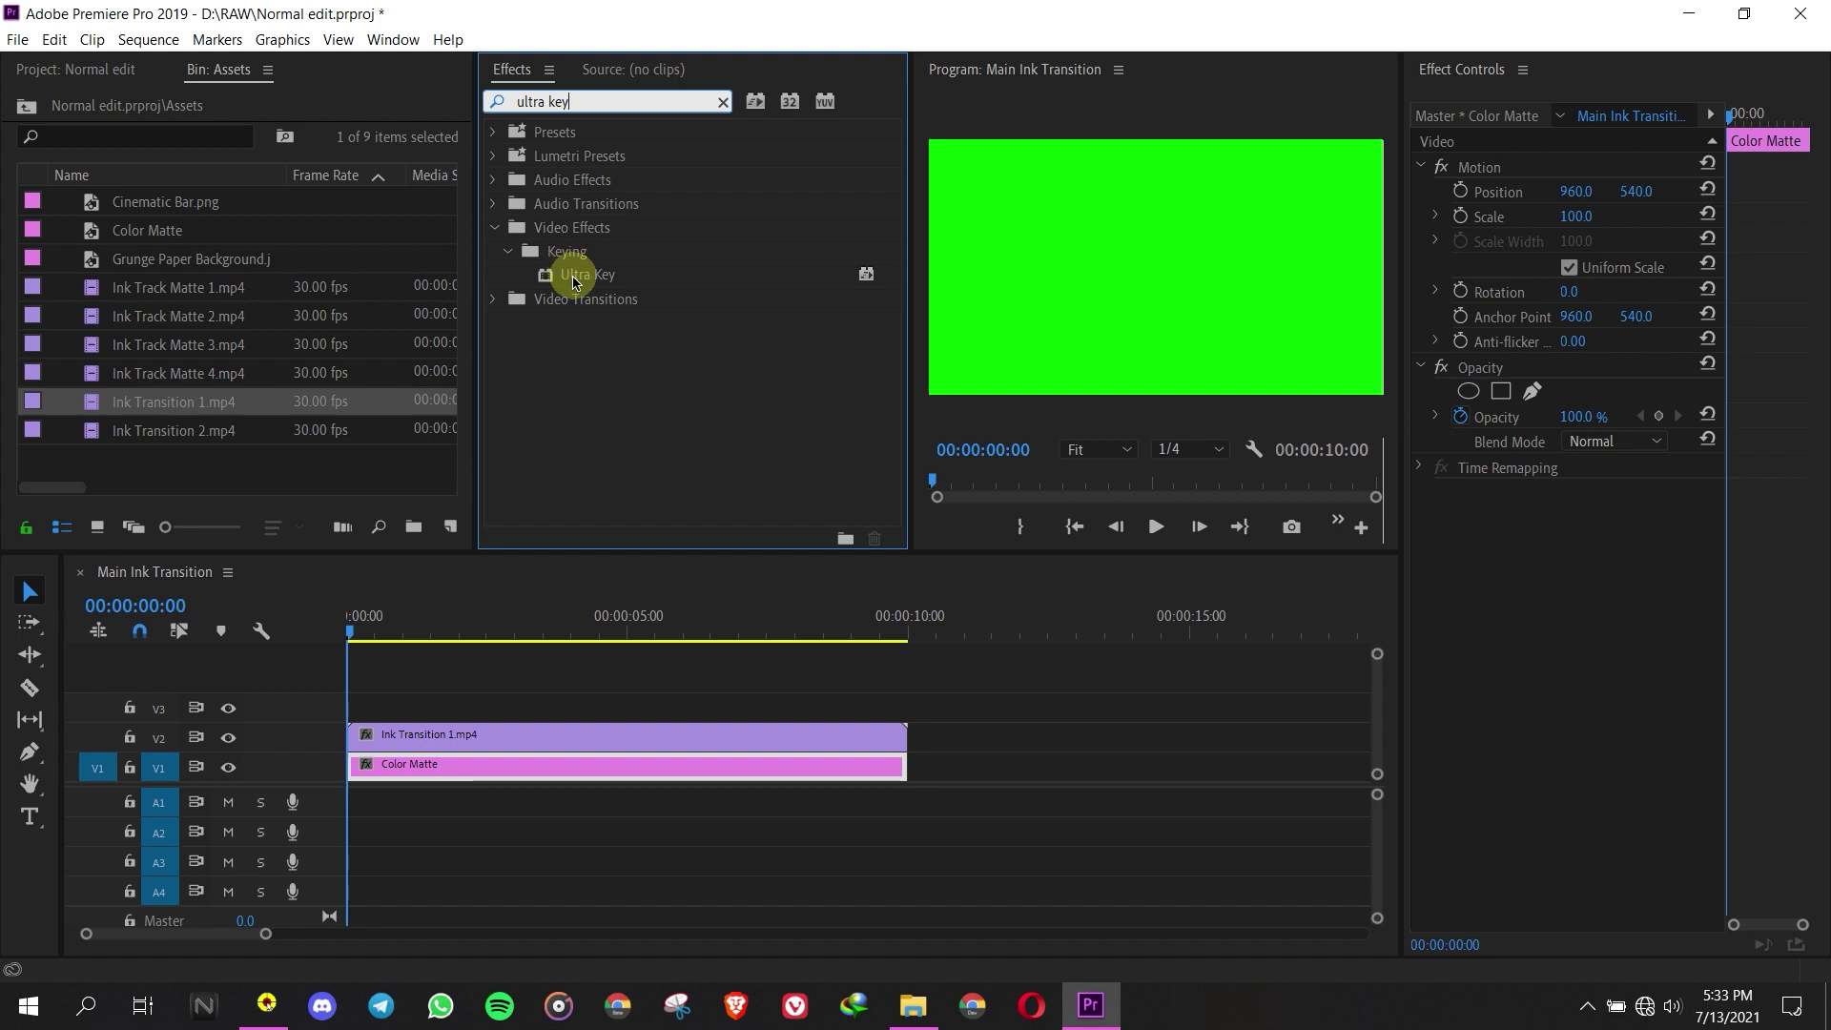
click(576, 276)
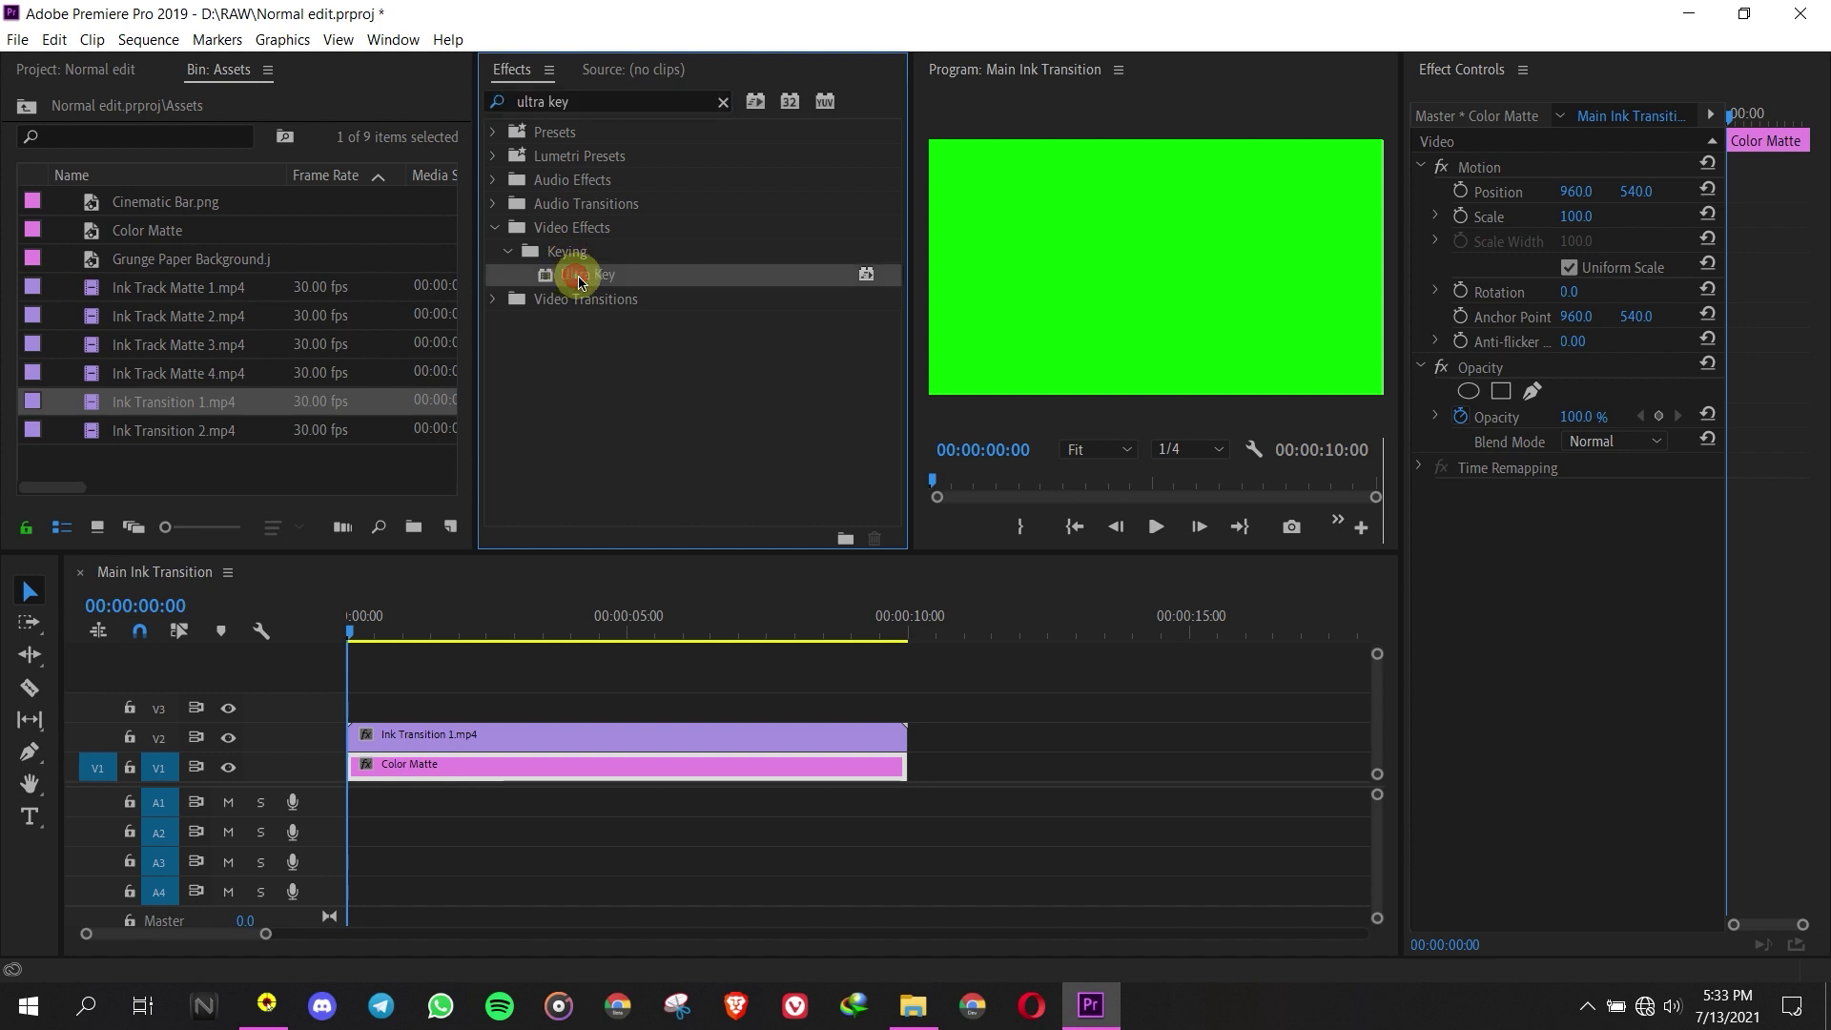
mouse_move(588, 279)
mouse_down()
mouse_move(625, 667)
mouse_move(436, 732)
mouse_move(454, 731)
mouse_up()
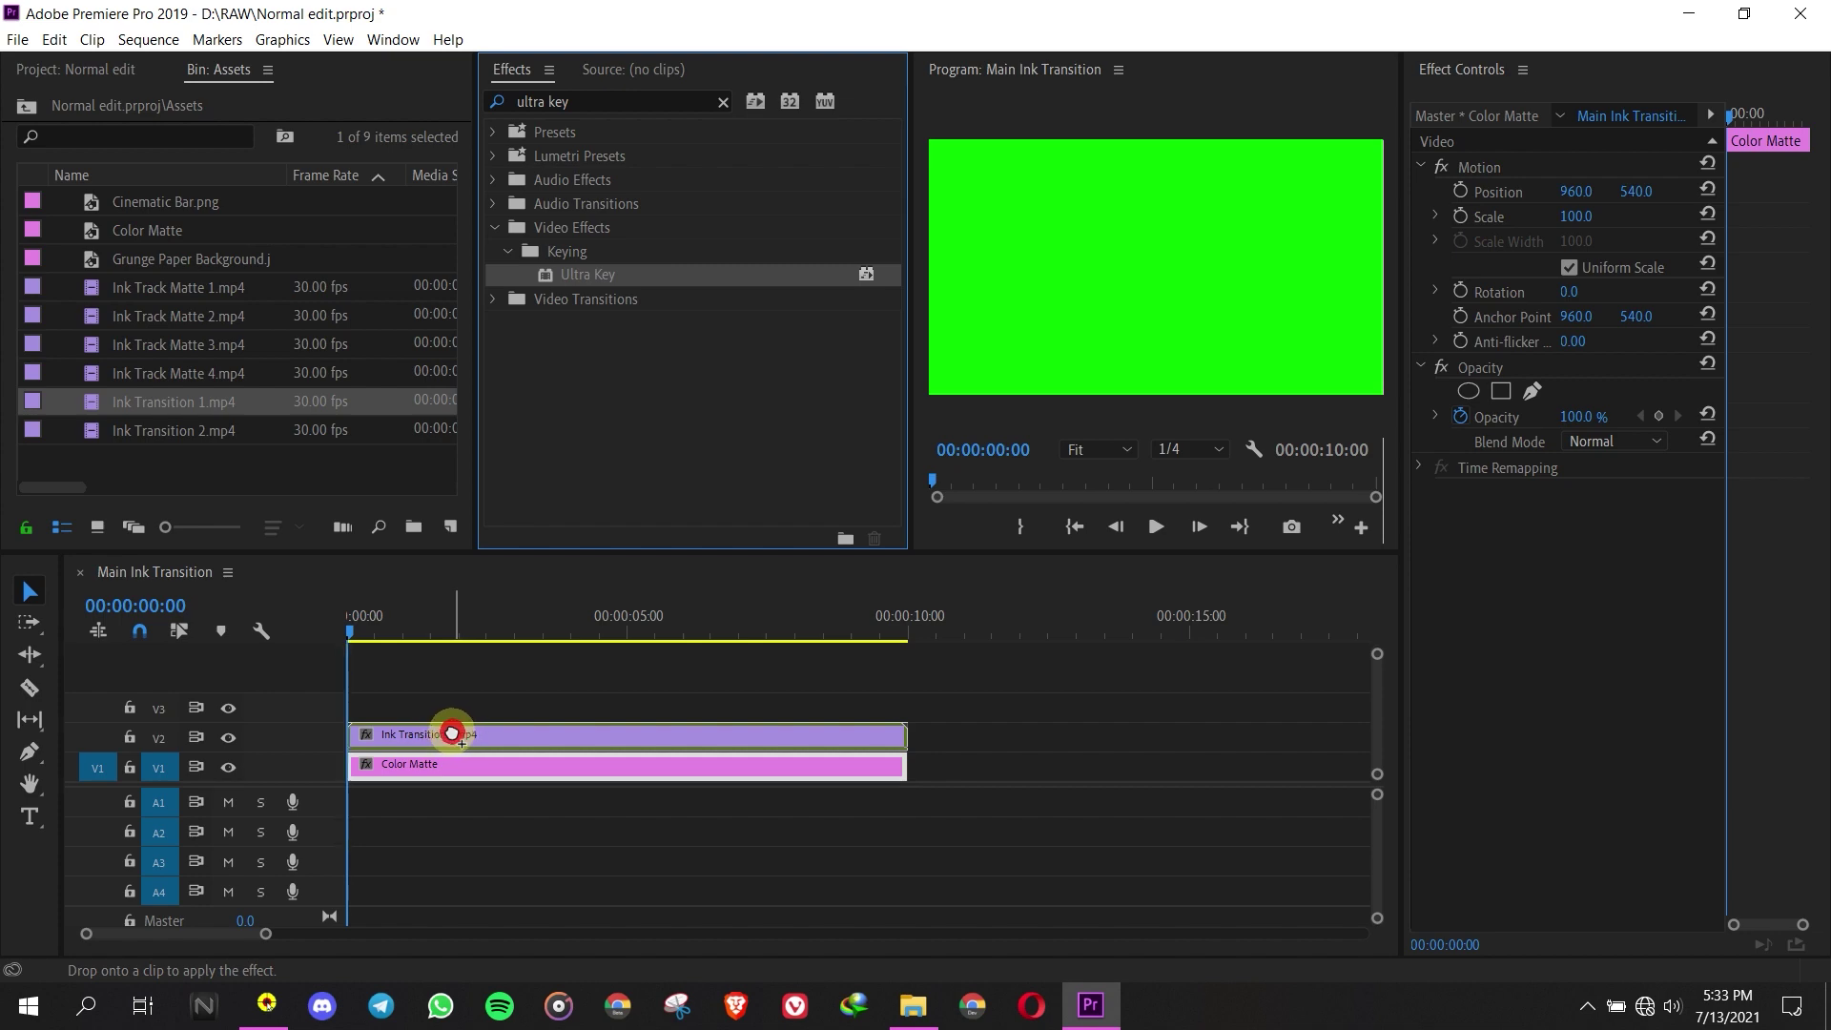
- Sample the green of the Ink Transition 1.mp4 clip in the preview as the Ultra Key's key color
drag(452, 732, 458, 735)
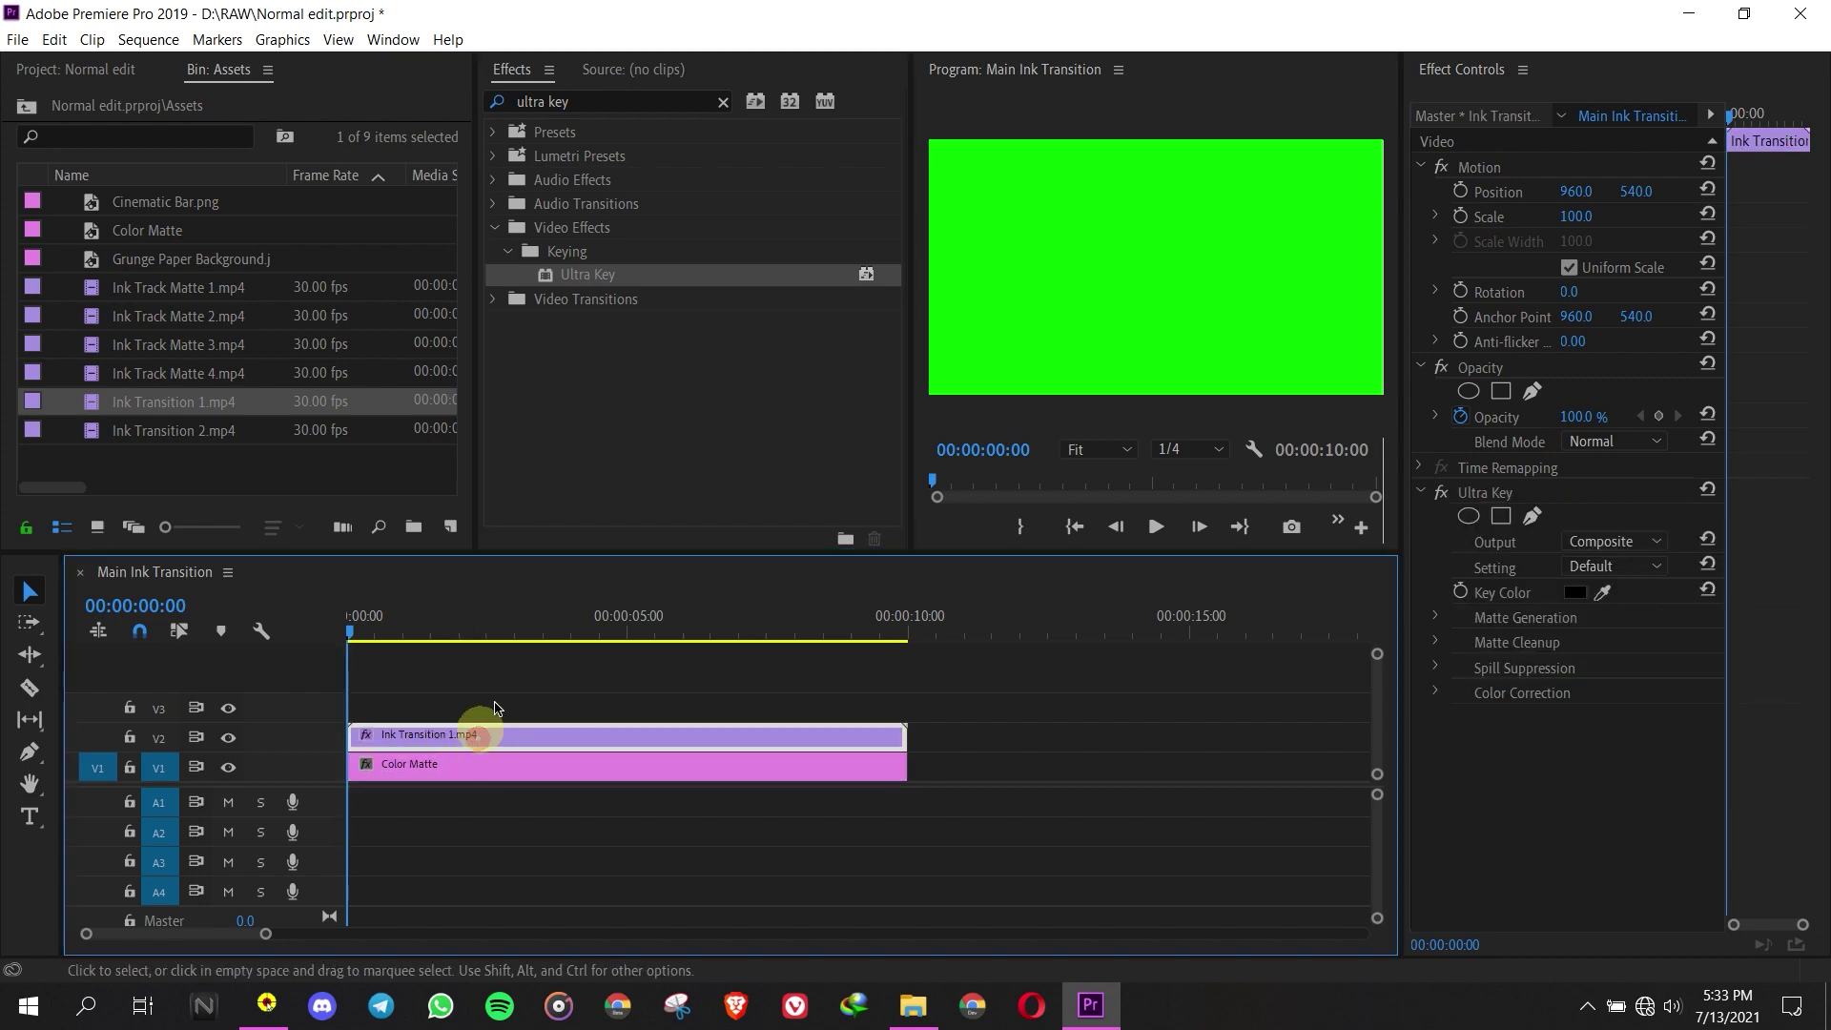
click(393, 39)
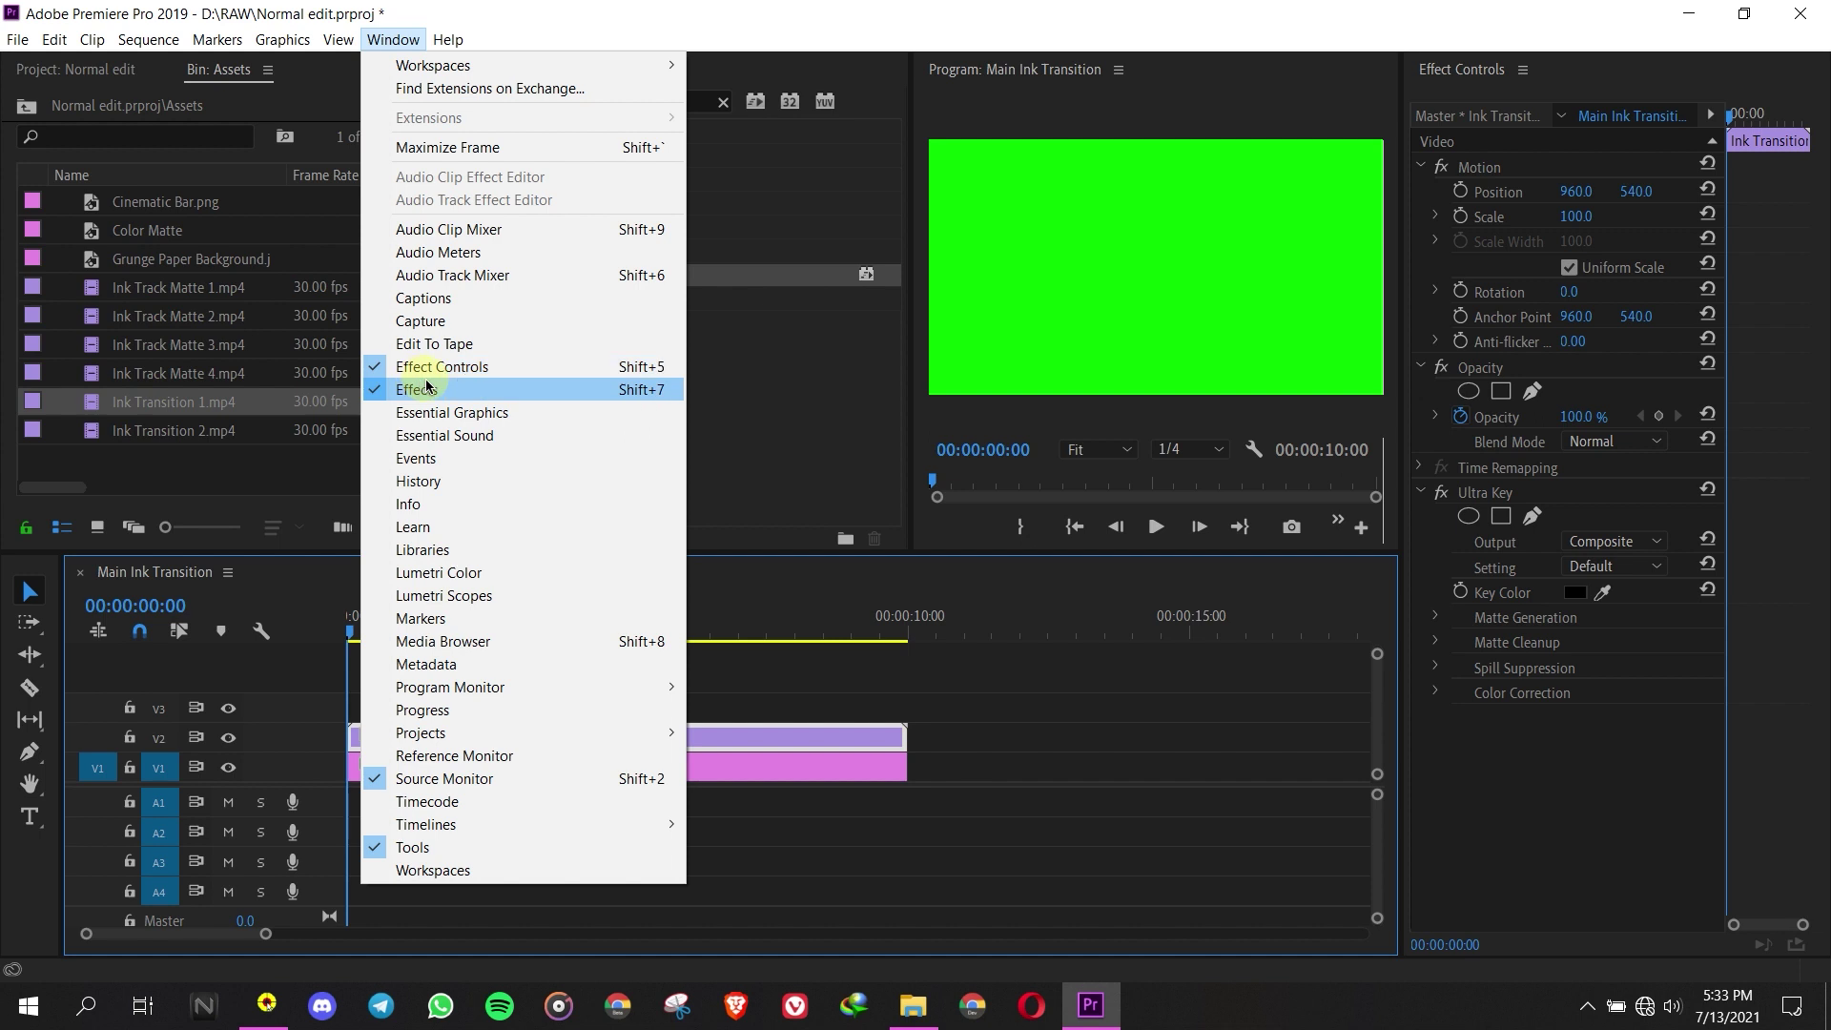
click(391, 366)
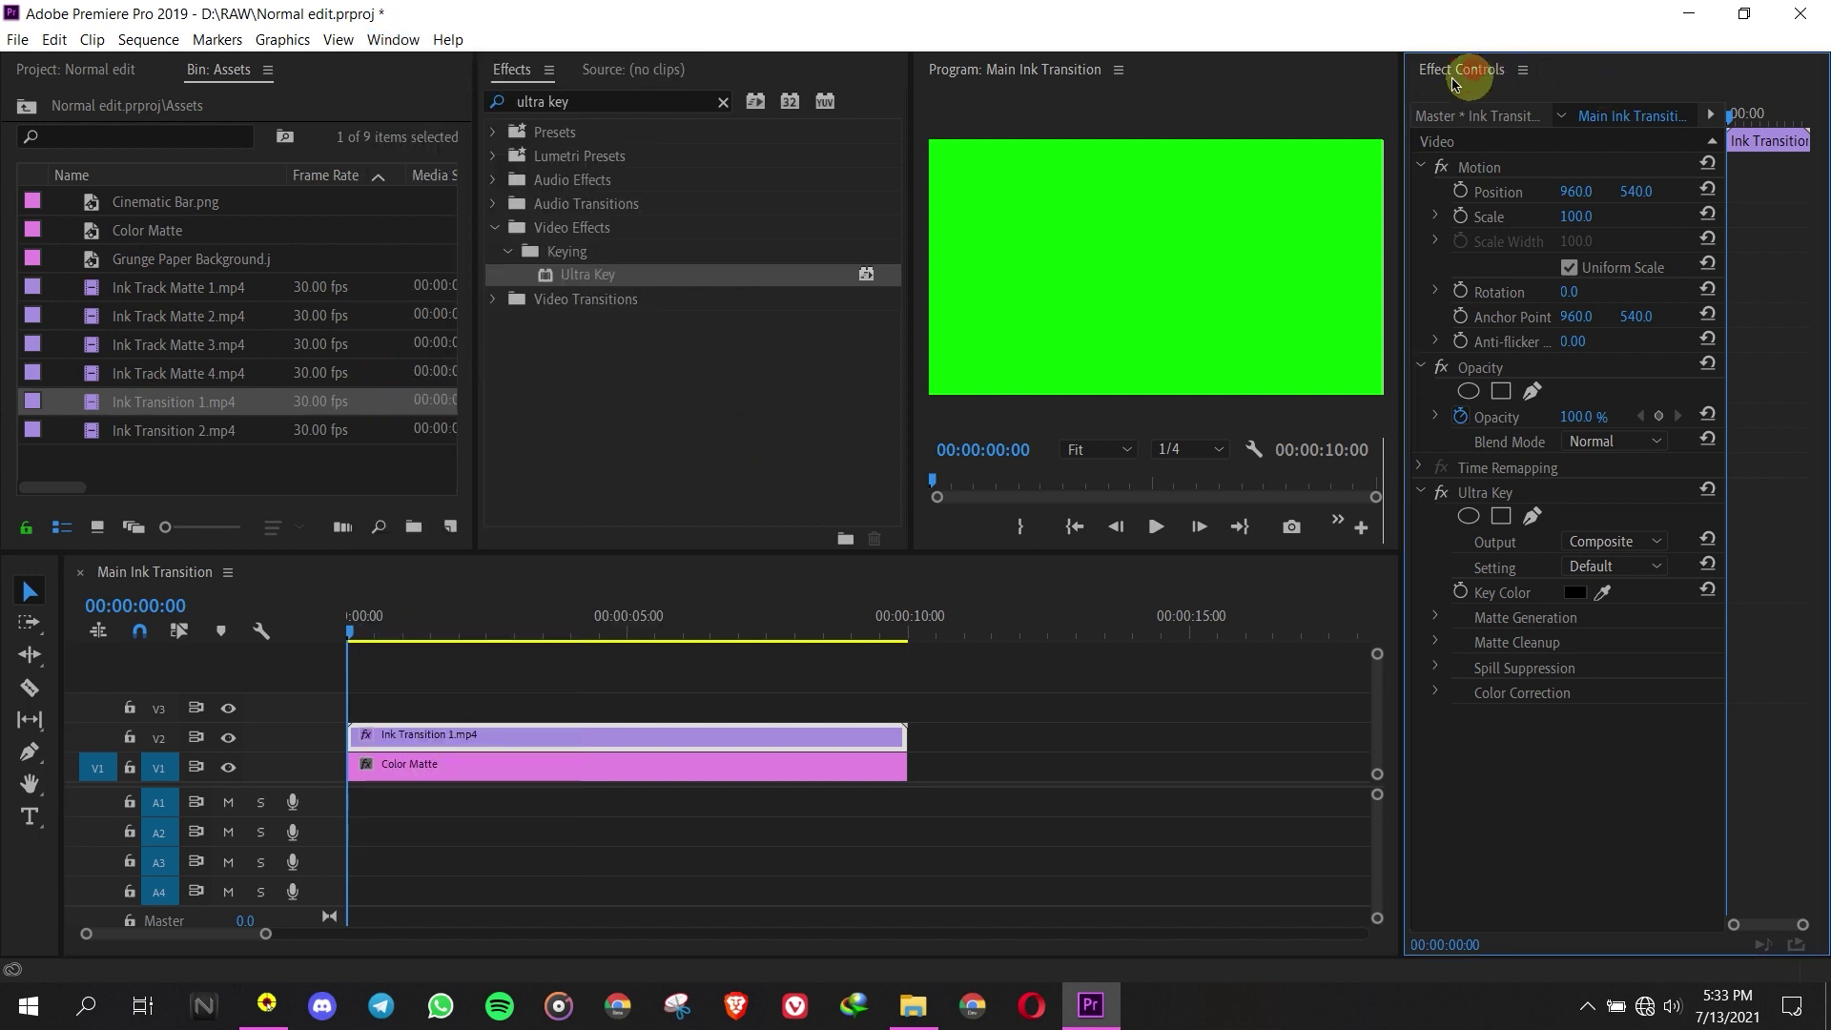
drag(1602, 592, 1070, 258)
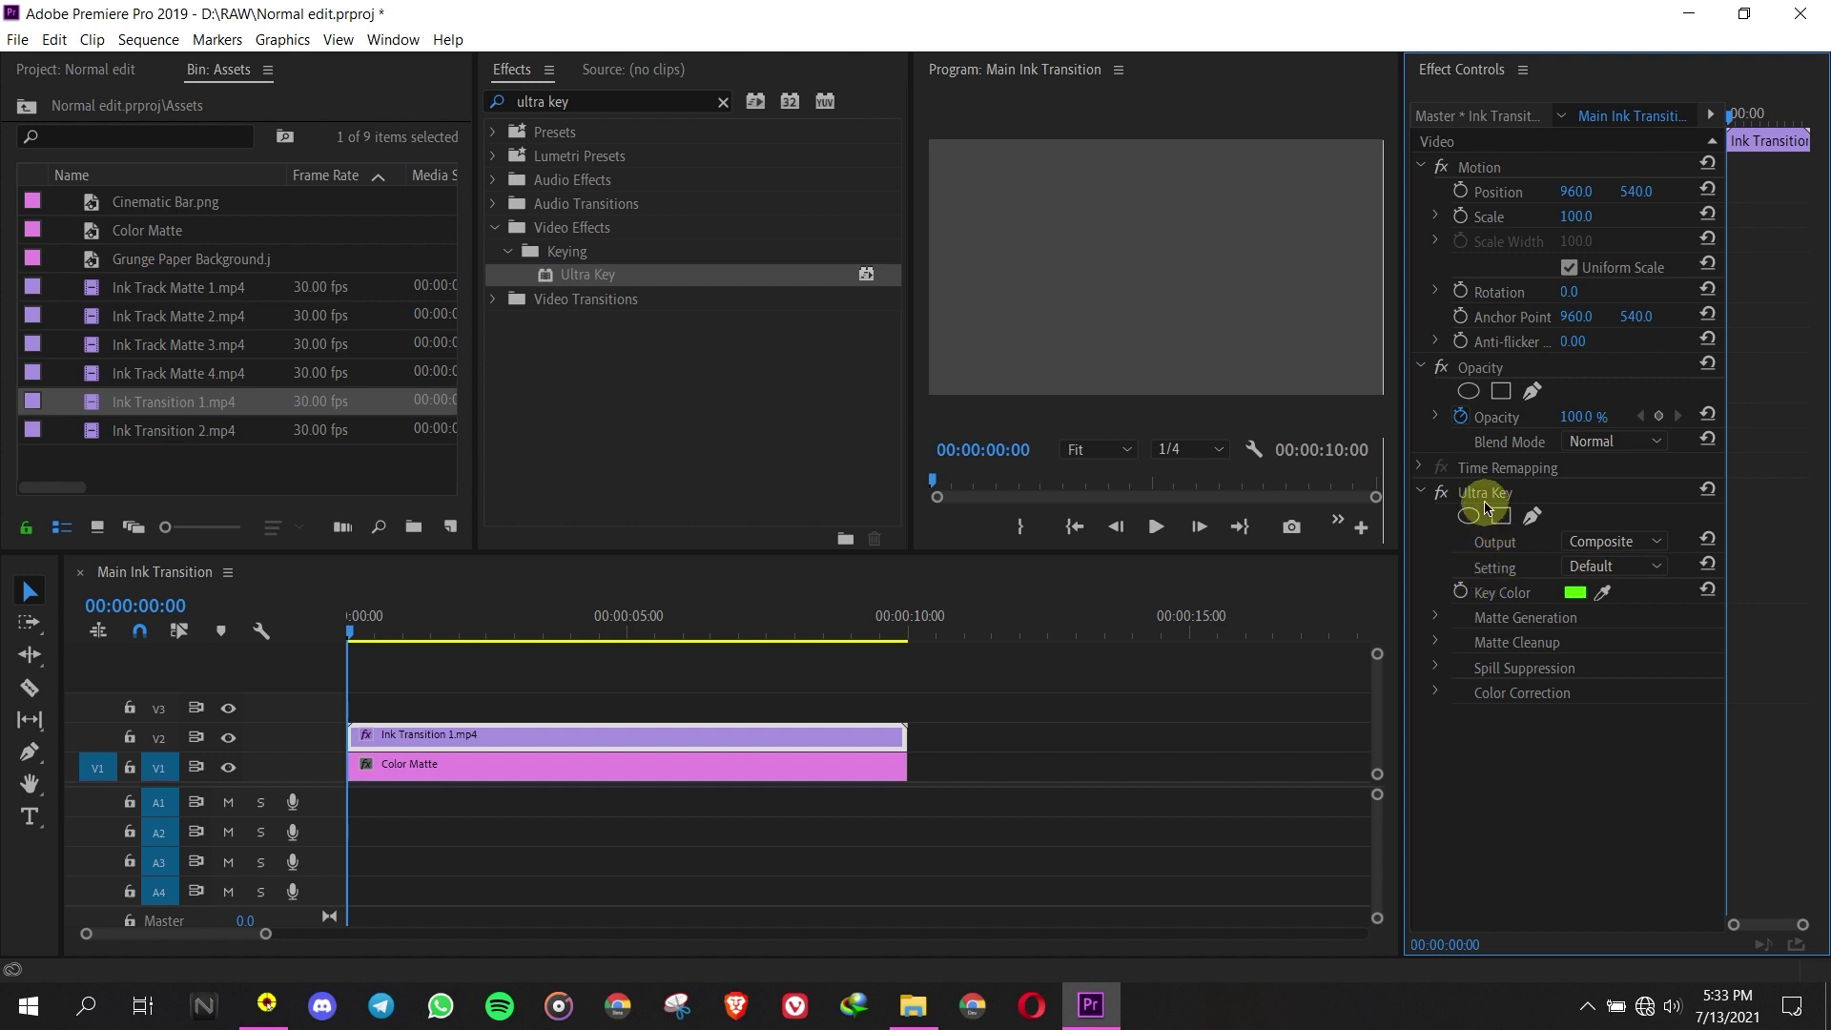
mouse_move(352, 631)
mouse_down()
mouse_move(449, 628)
mouse_move(349, 626)
mouse_up()
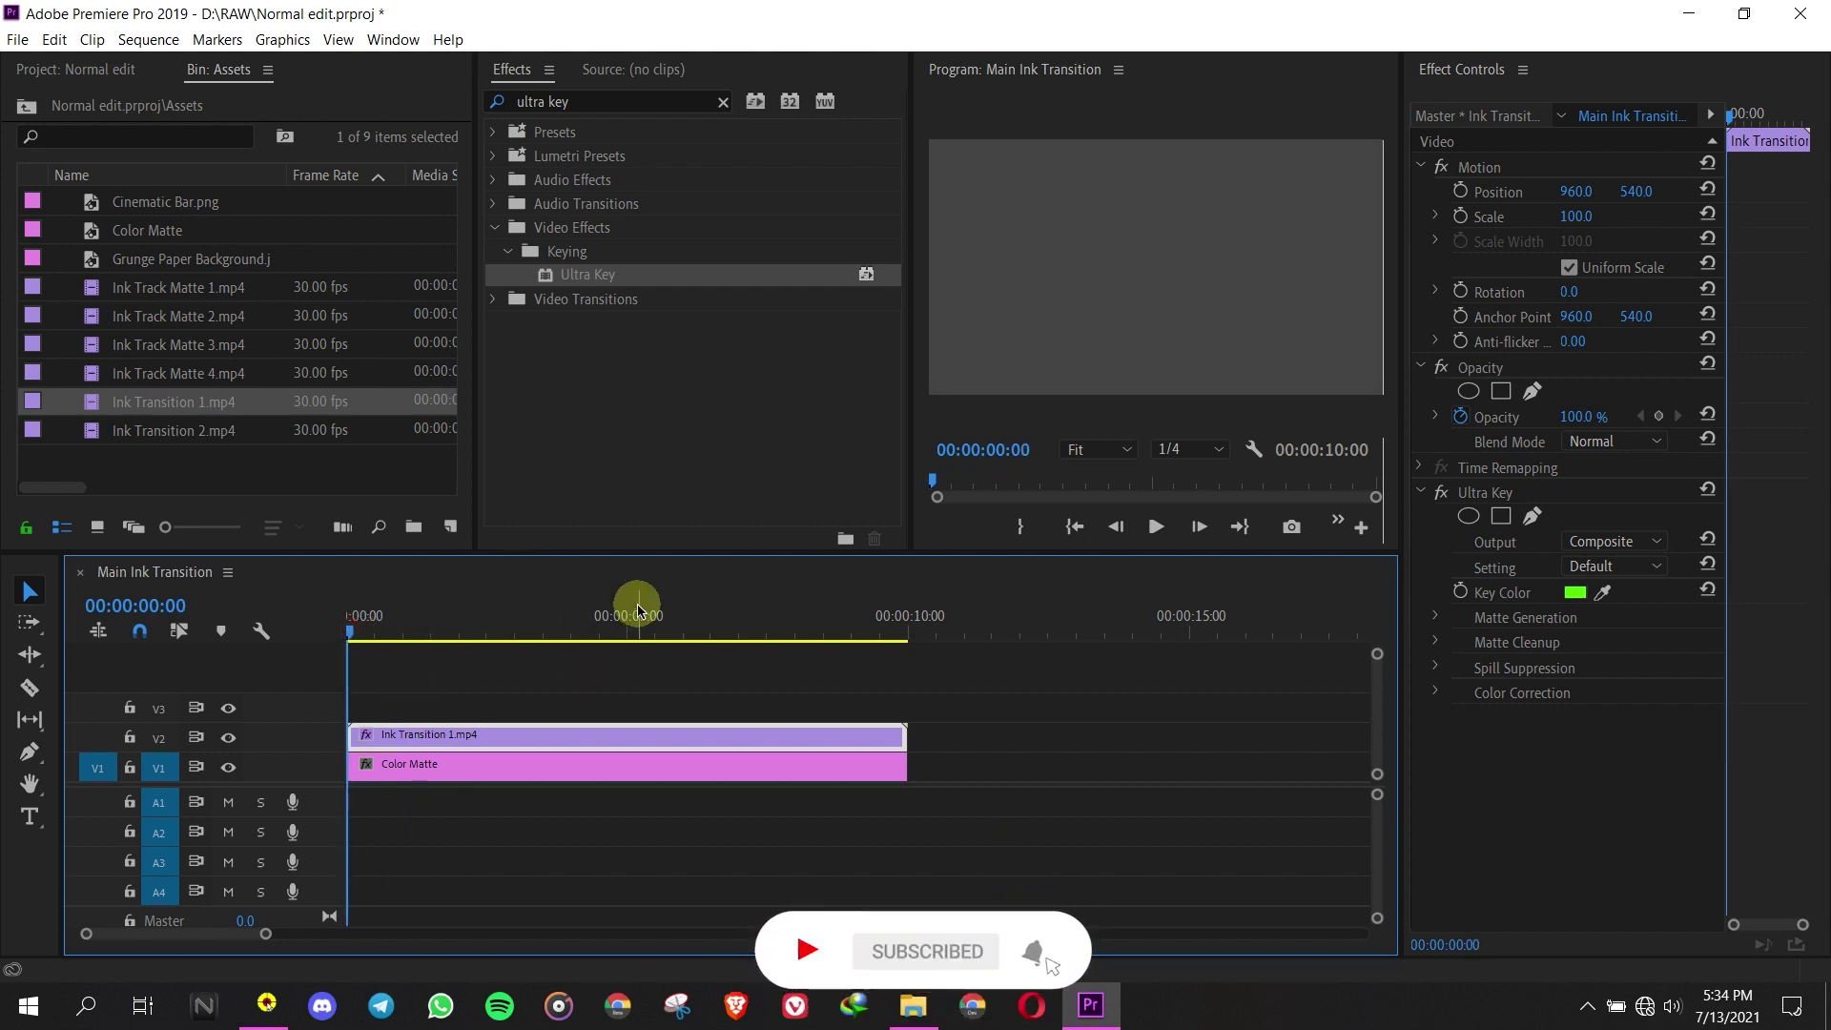
- Find the Track Matte Key effect and apply it to the Color Matte clip on V1
drag(599, 101, 443, 99)
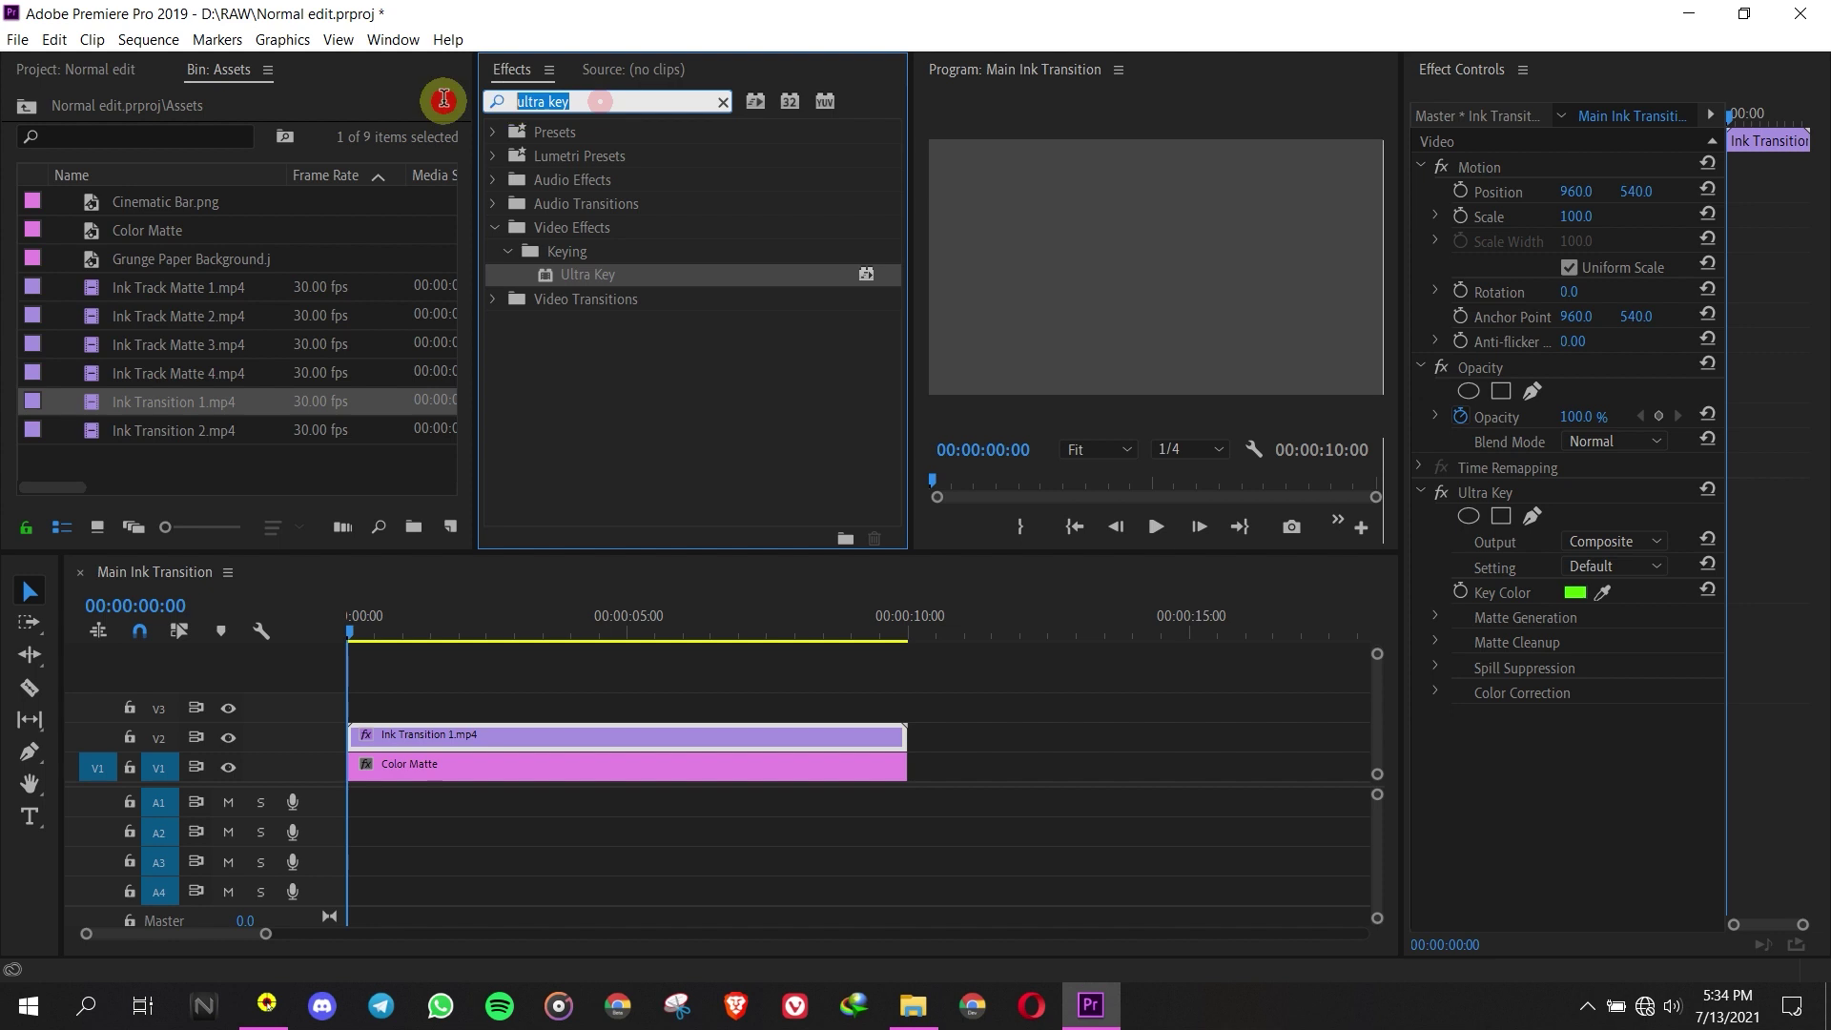
text(track)
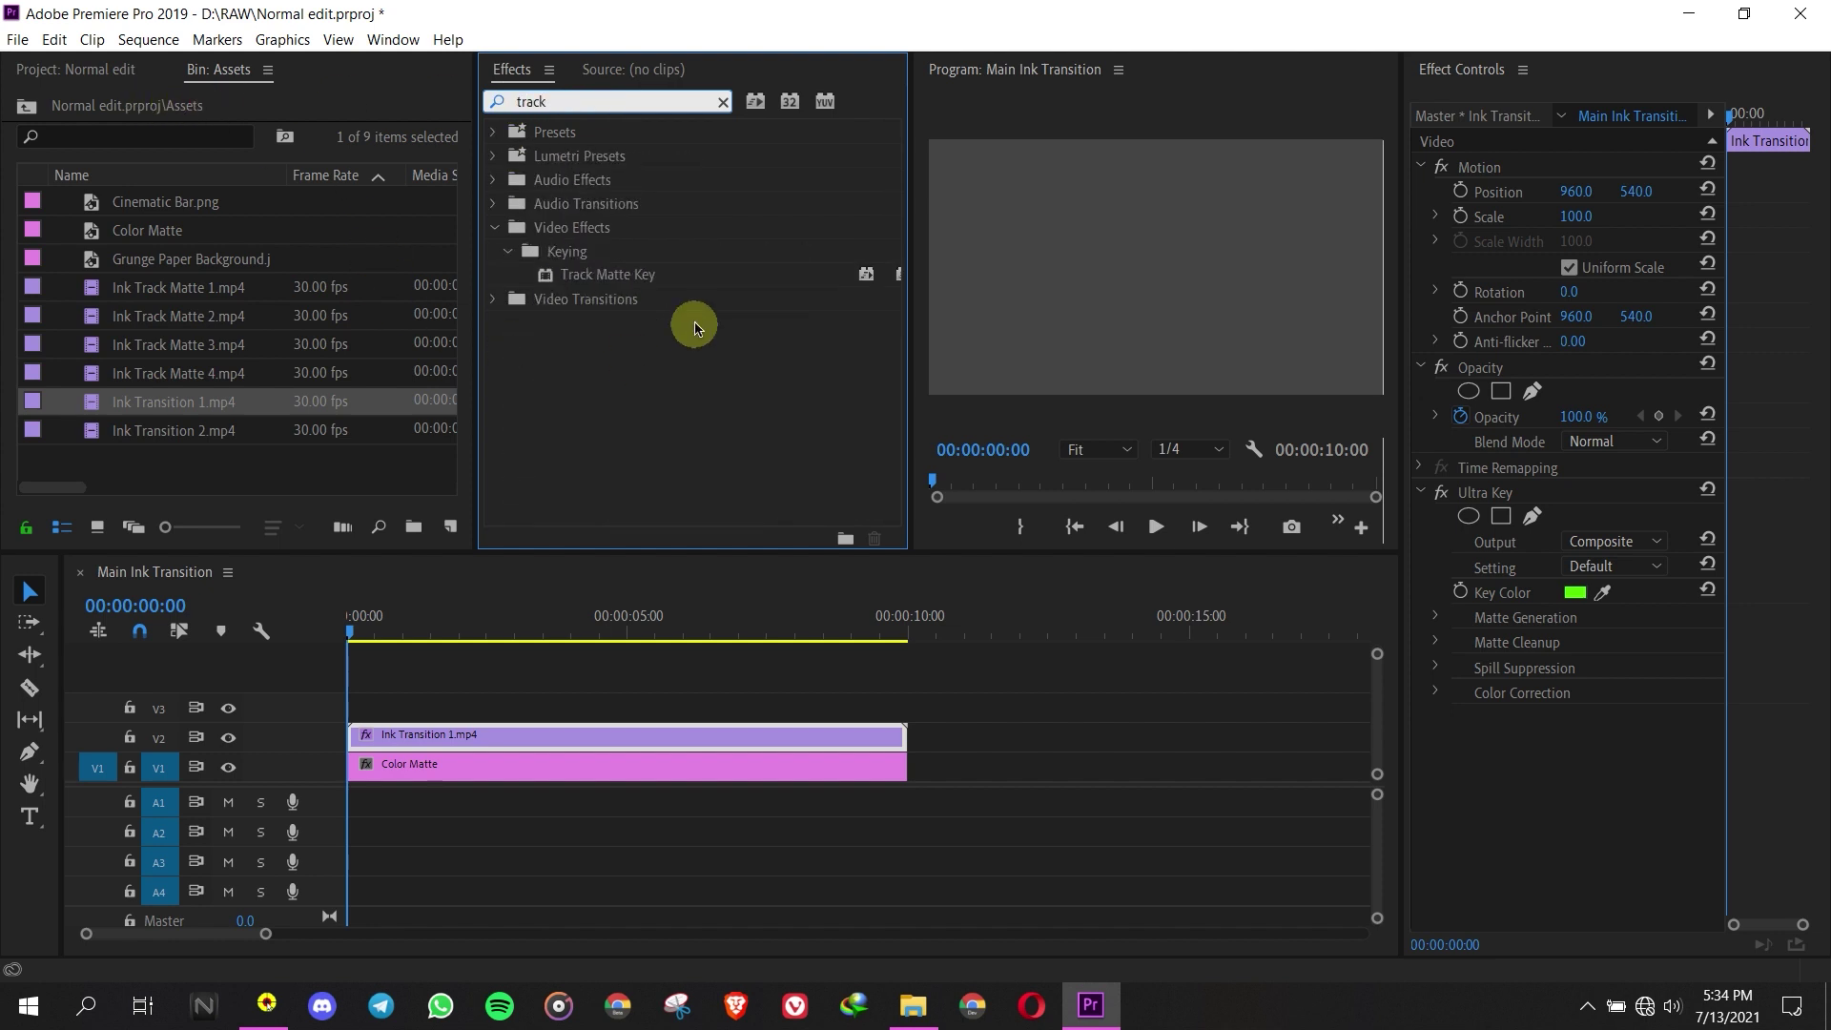
click(654, 272)
drag(618, 275, 405, 770)
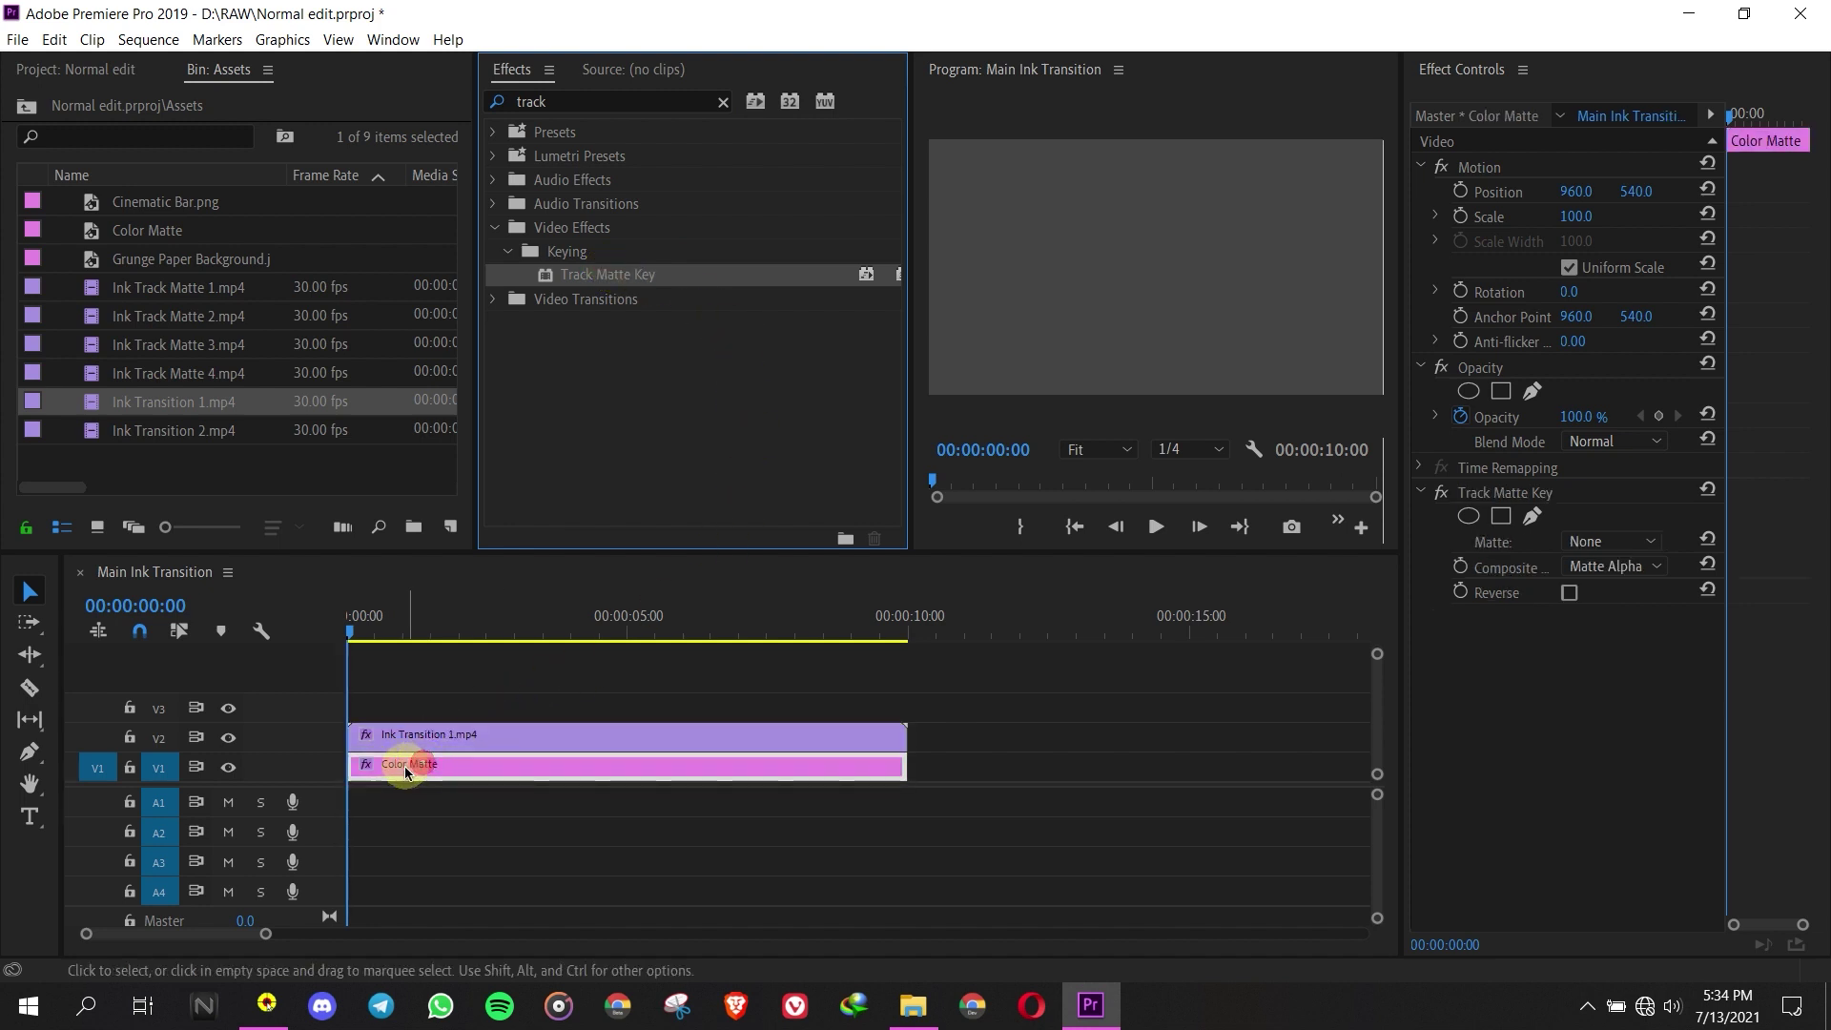
- Set the Color Matte's Track Matte Key to composite using Matte Luma with Video 2 as the matte
click(441, 771)
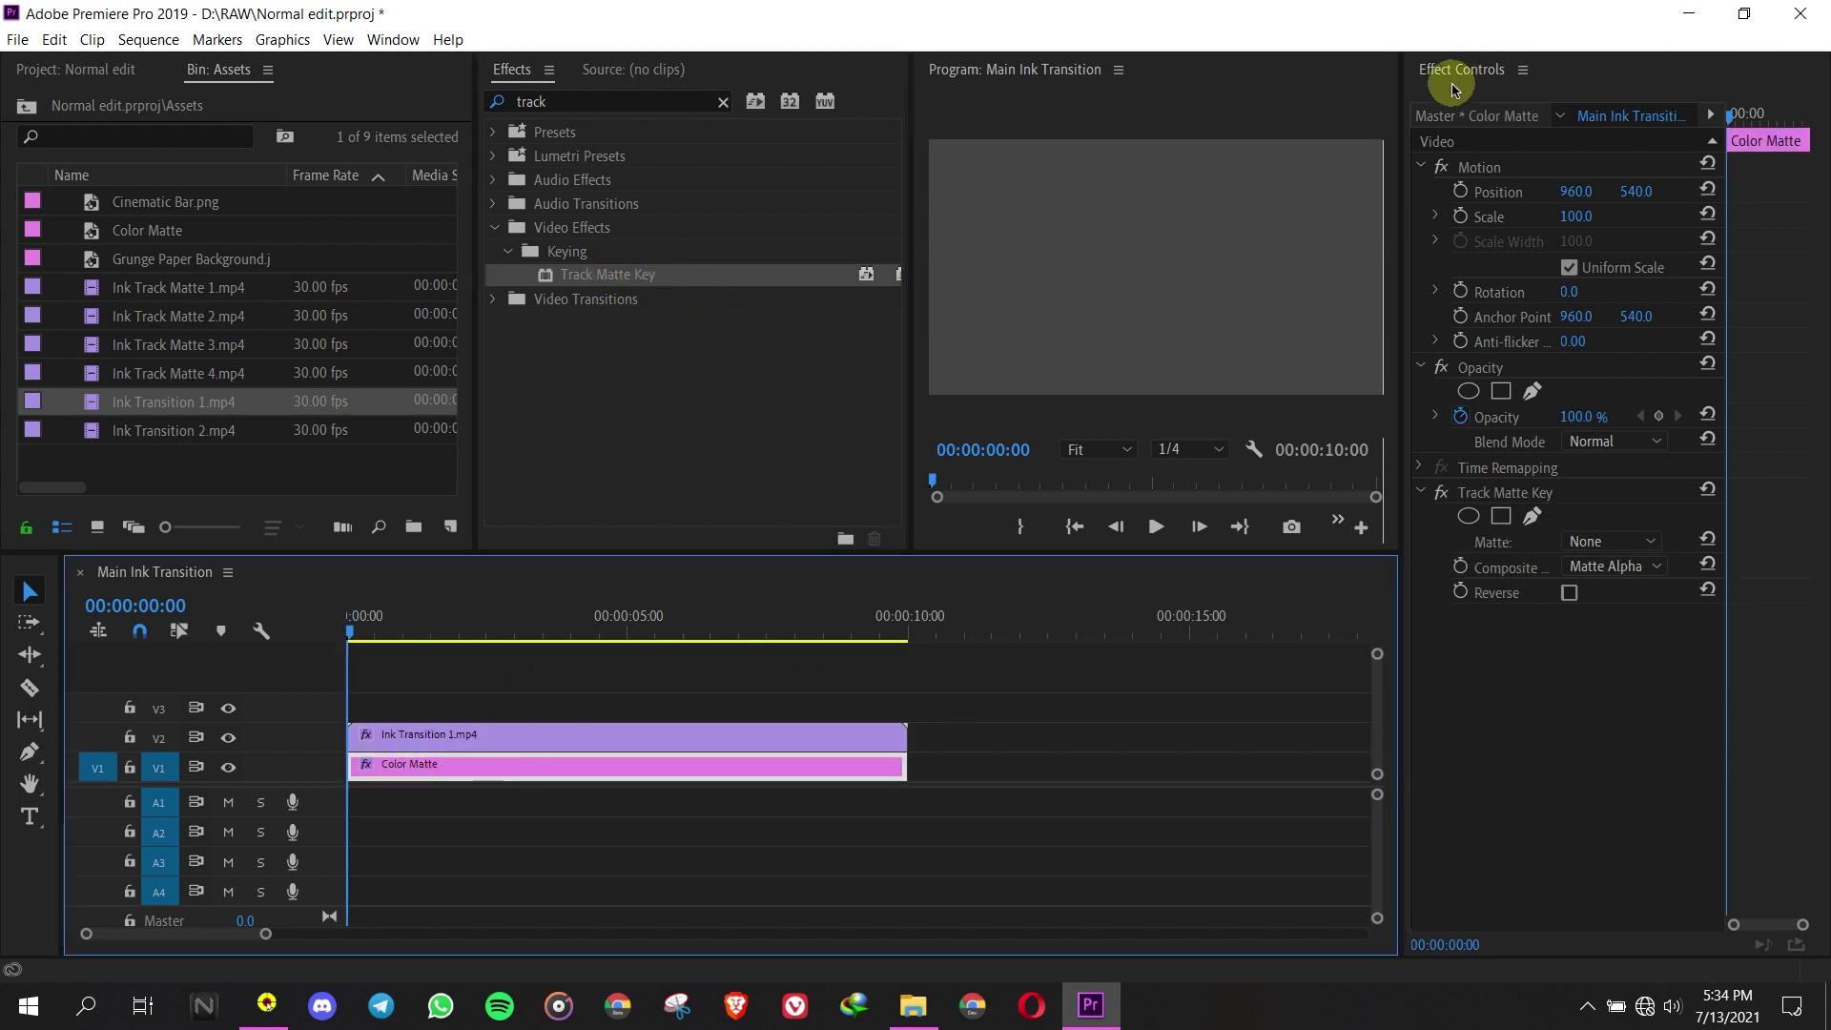
click(1598, 565)
click(1626, 616)
click(1612, 541)
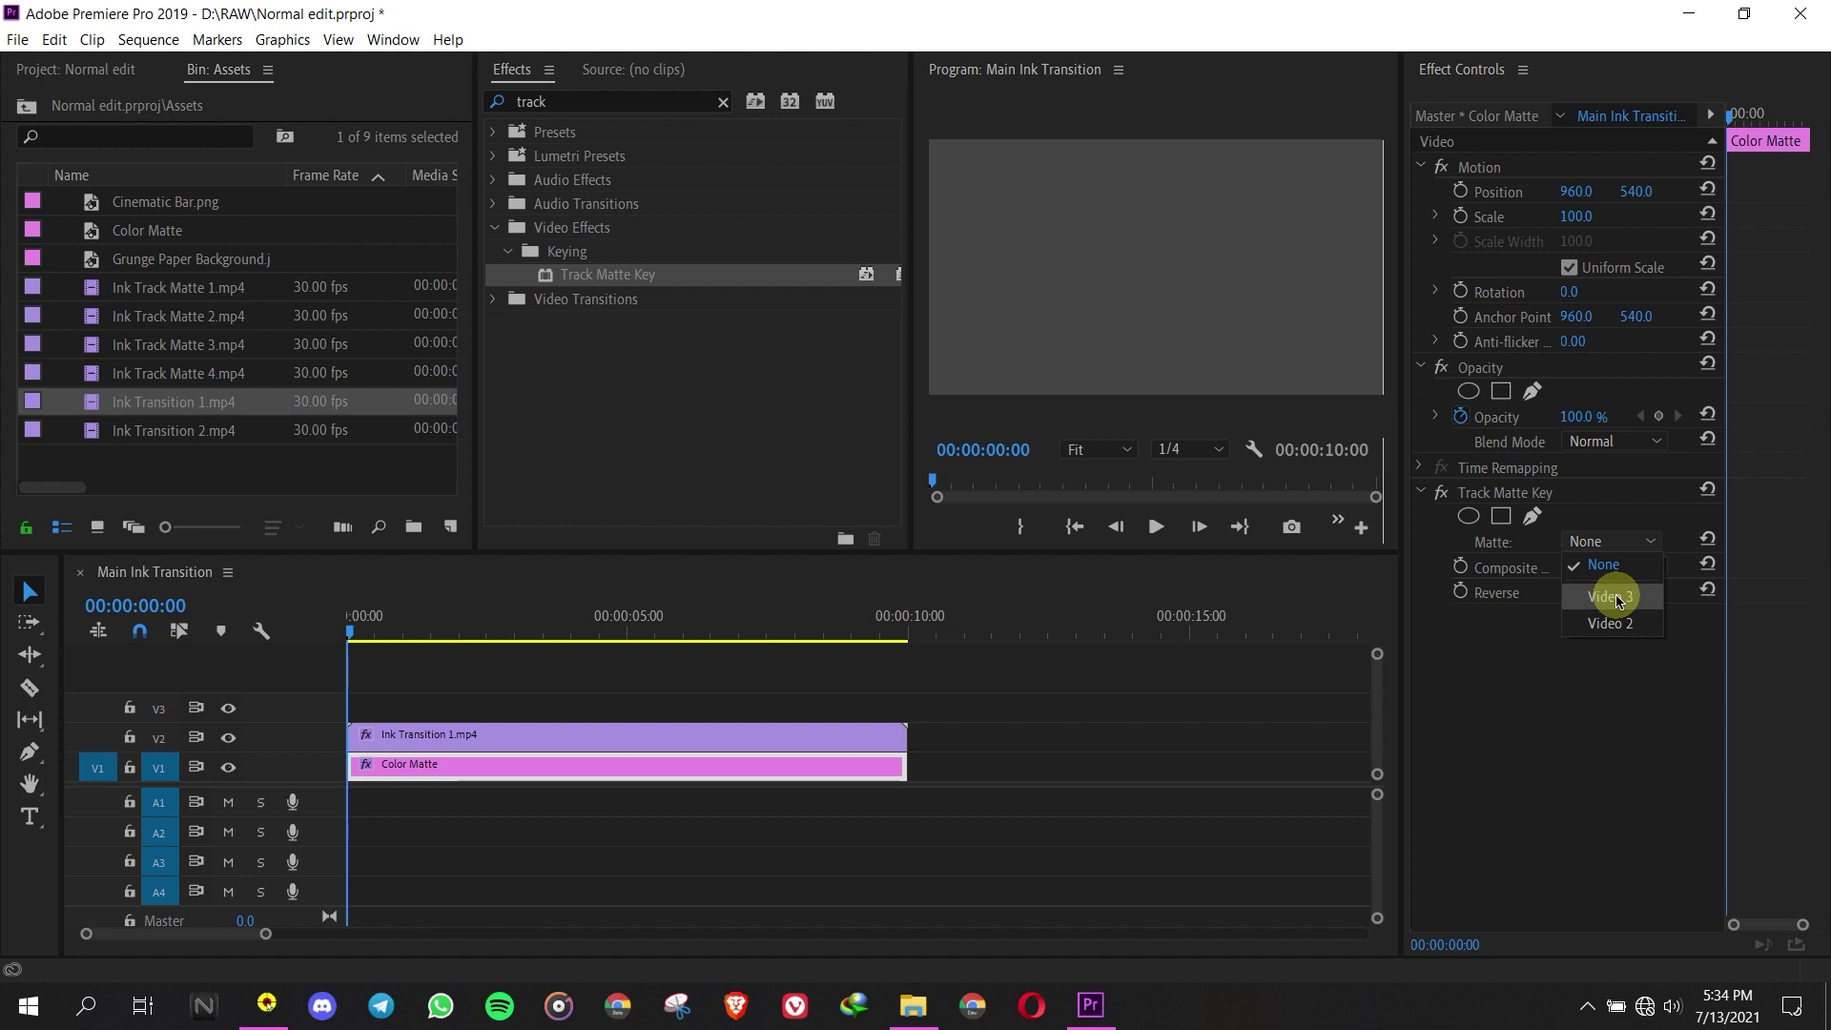
click(1618, 624)
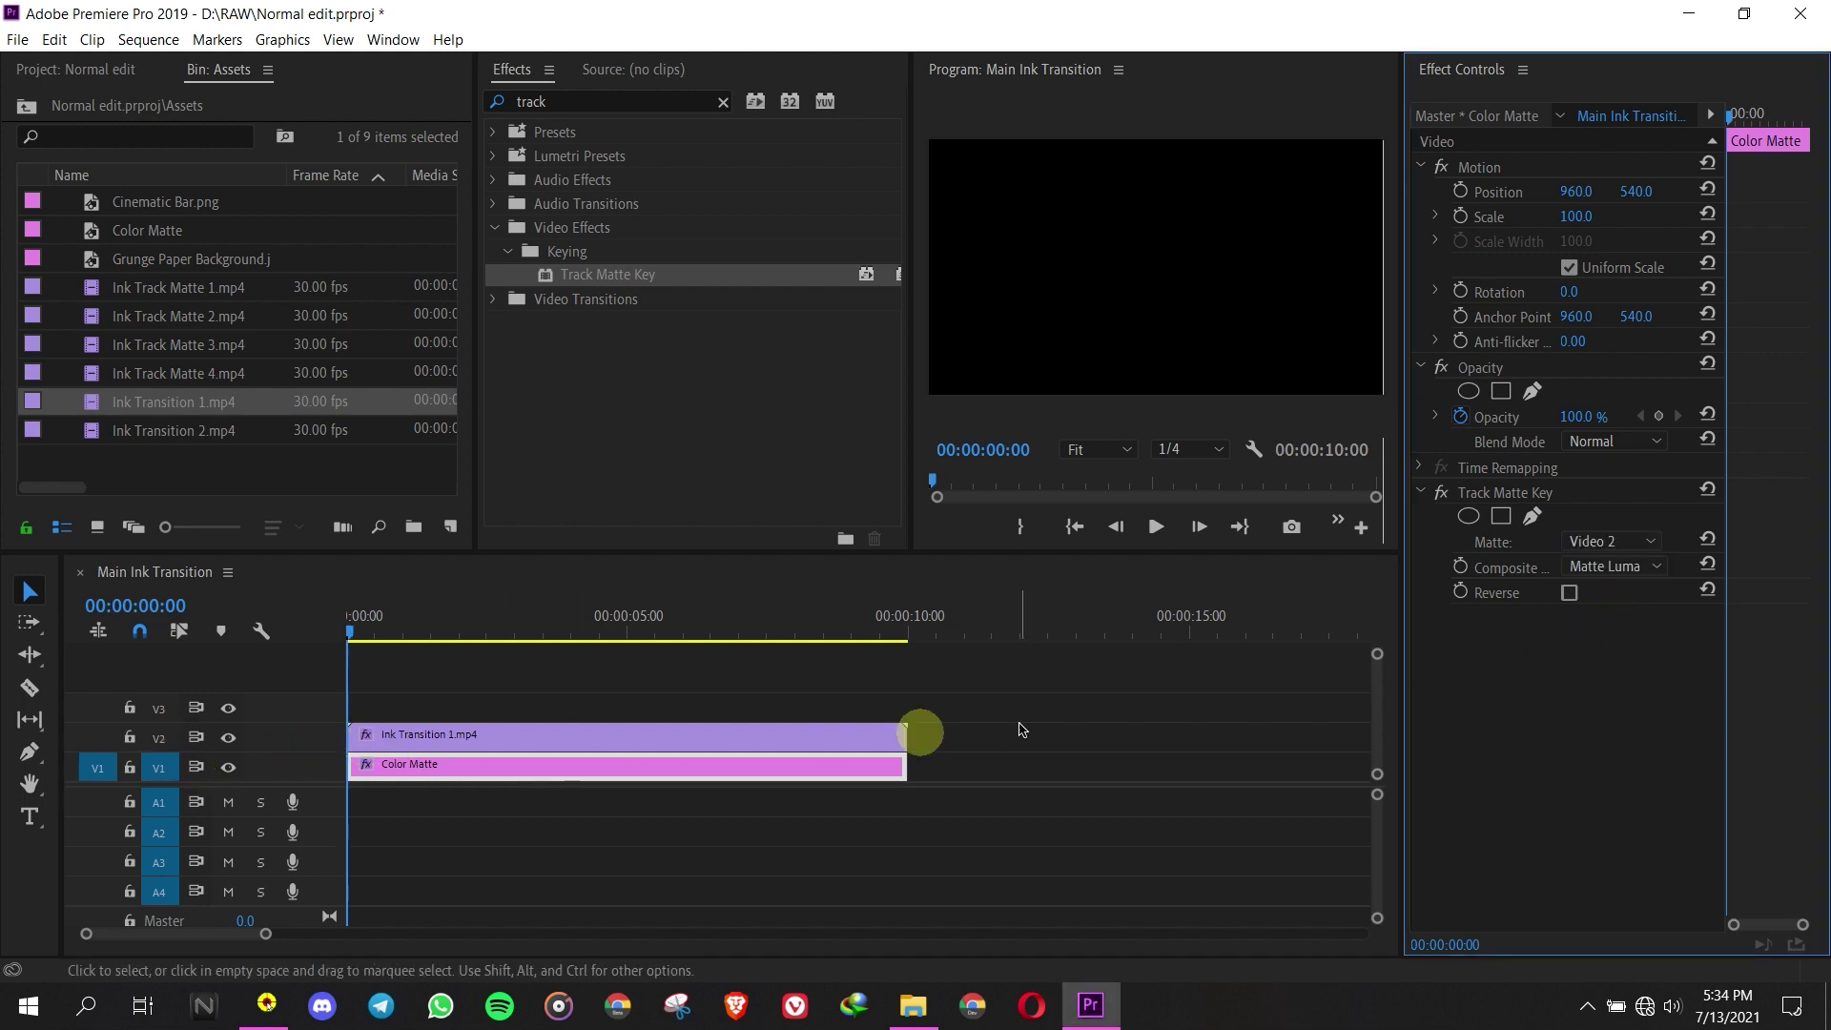
mouse_move(352, 625)
mouse_down()
mouse_move(438, 613)
mouse_move(349, 620)
mouse_up()
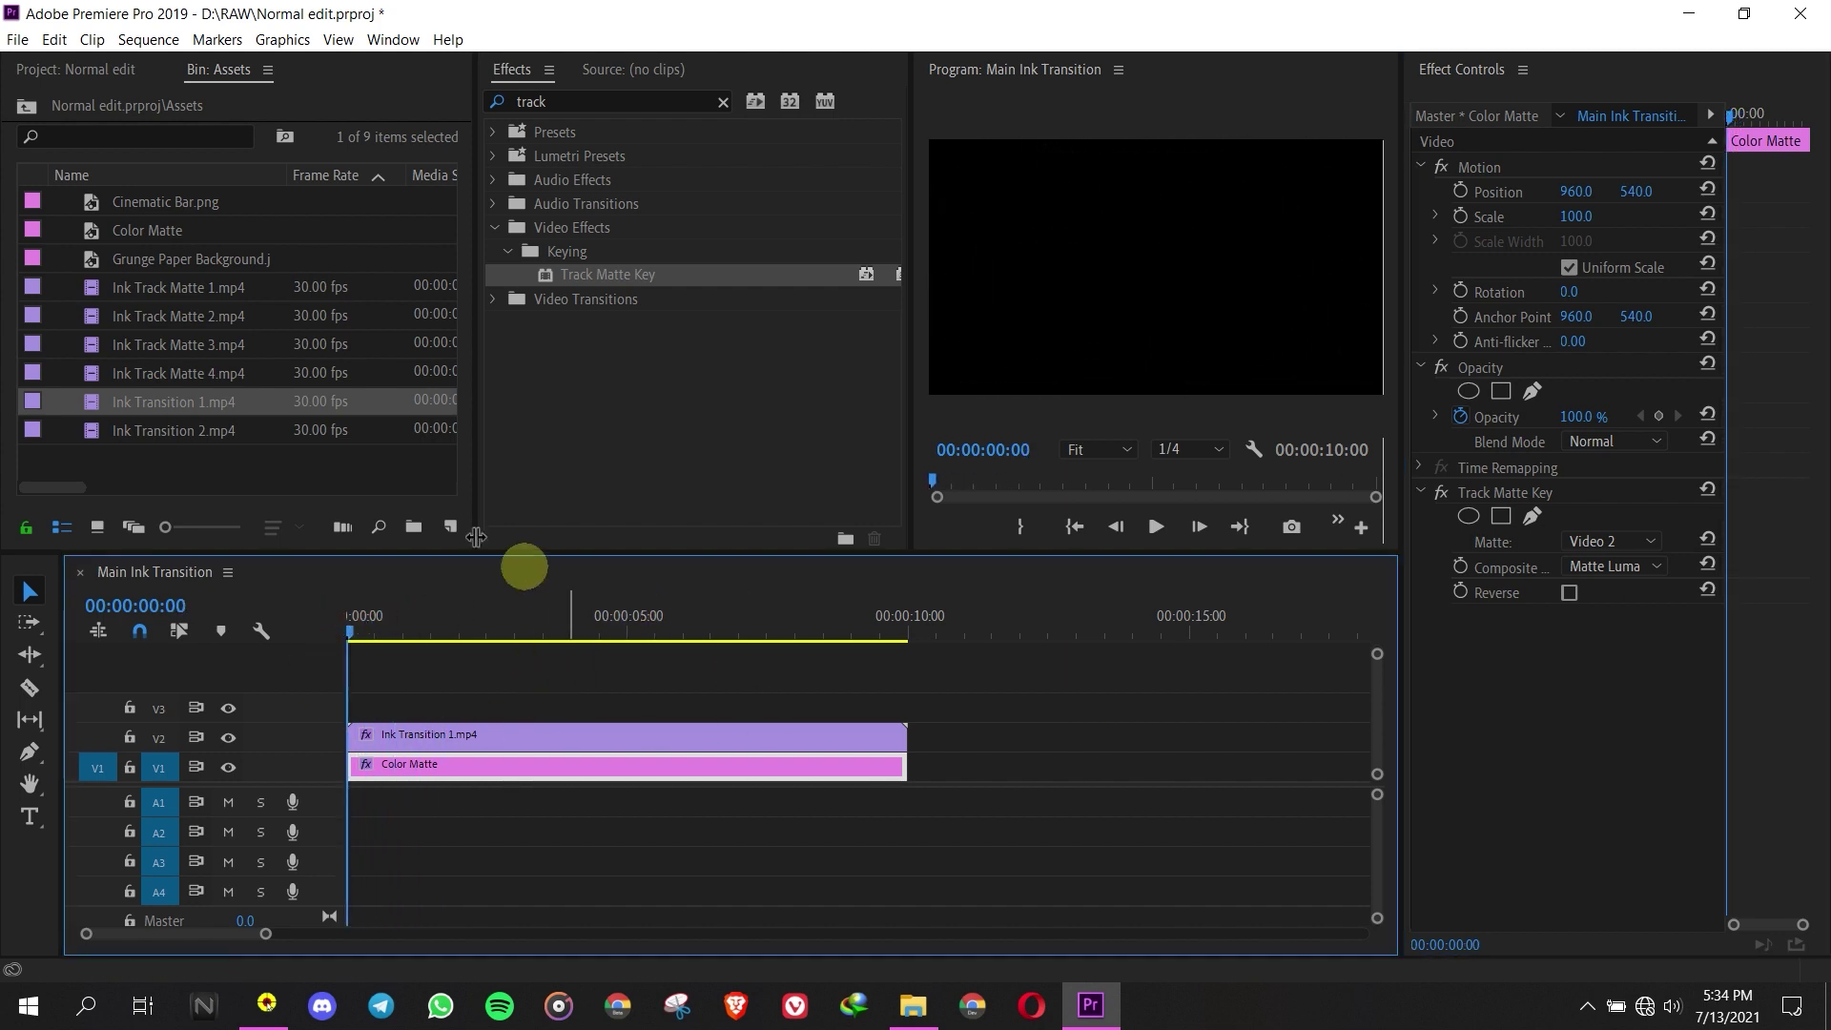
- Create a bin named Video Footages at the project's root level and open it
click(107, 74)
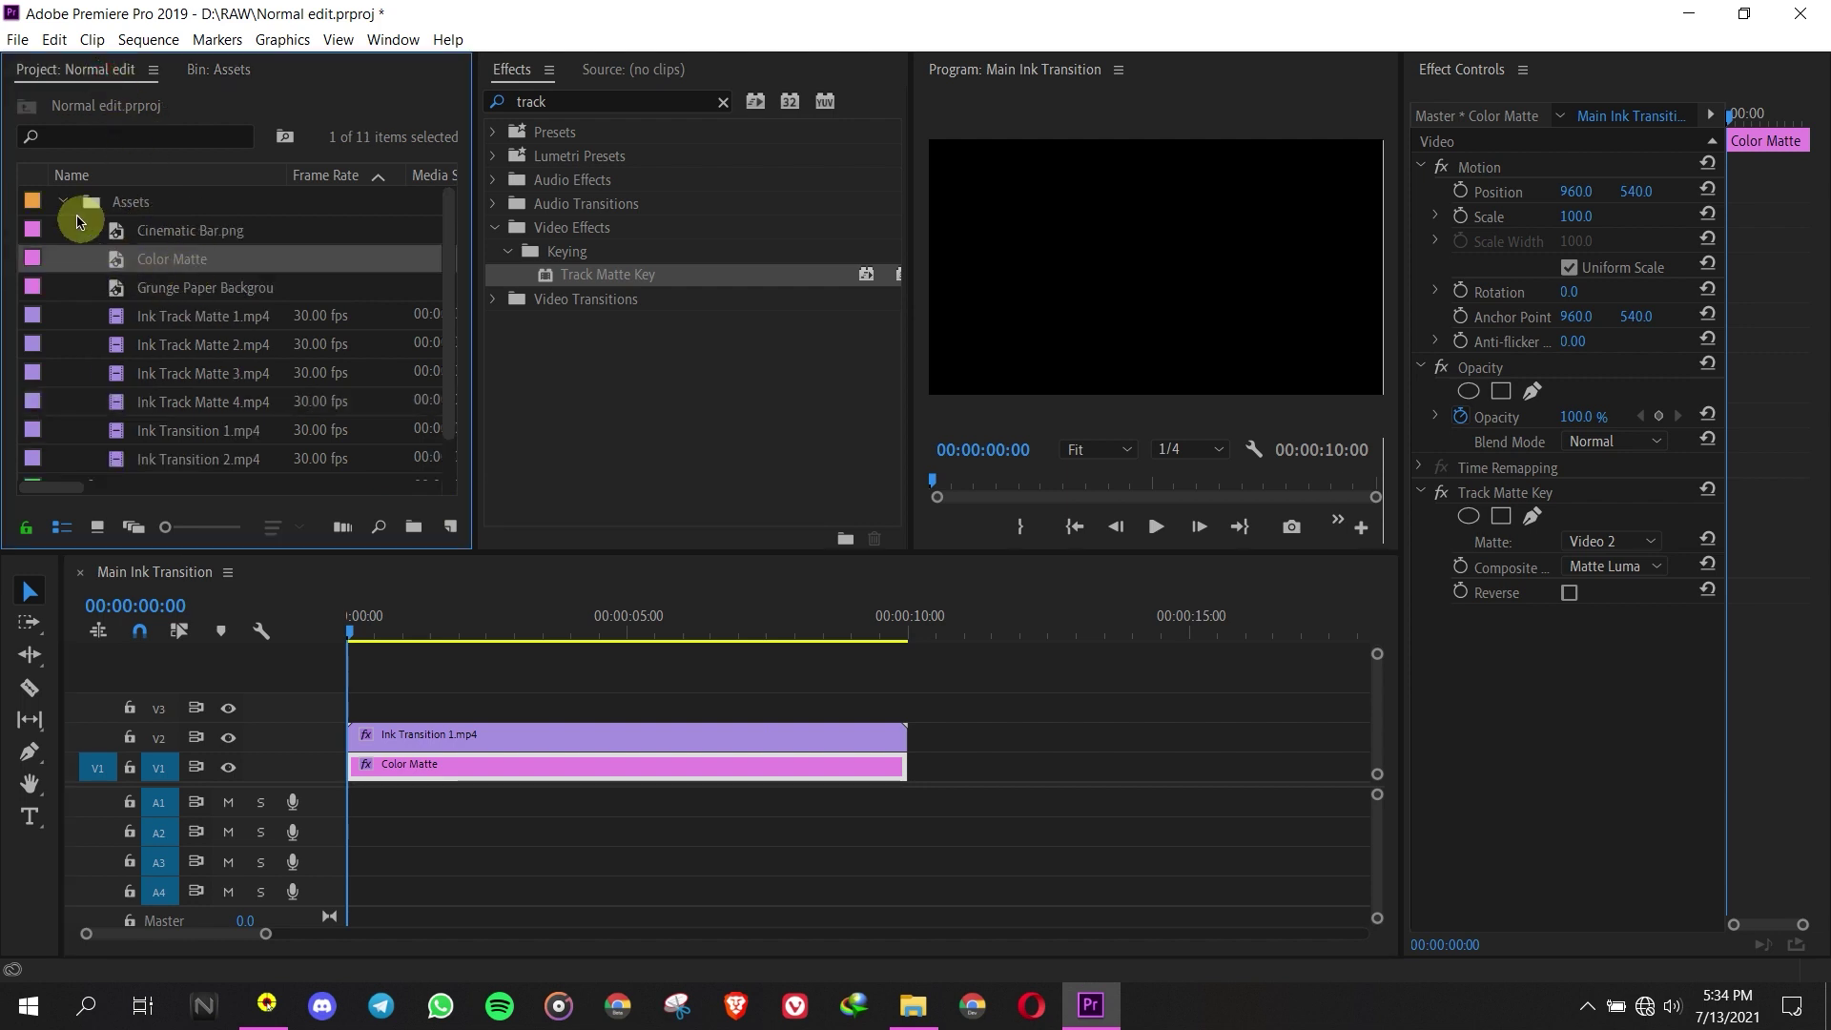
click(63, 202)
click(413, 527)
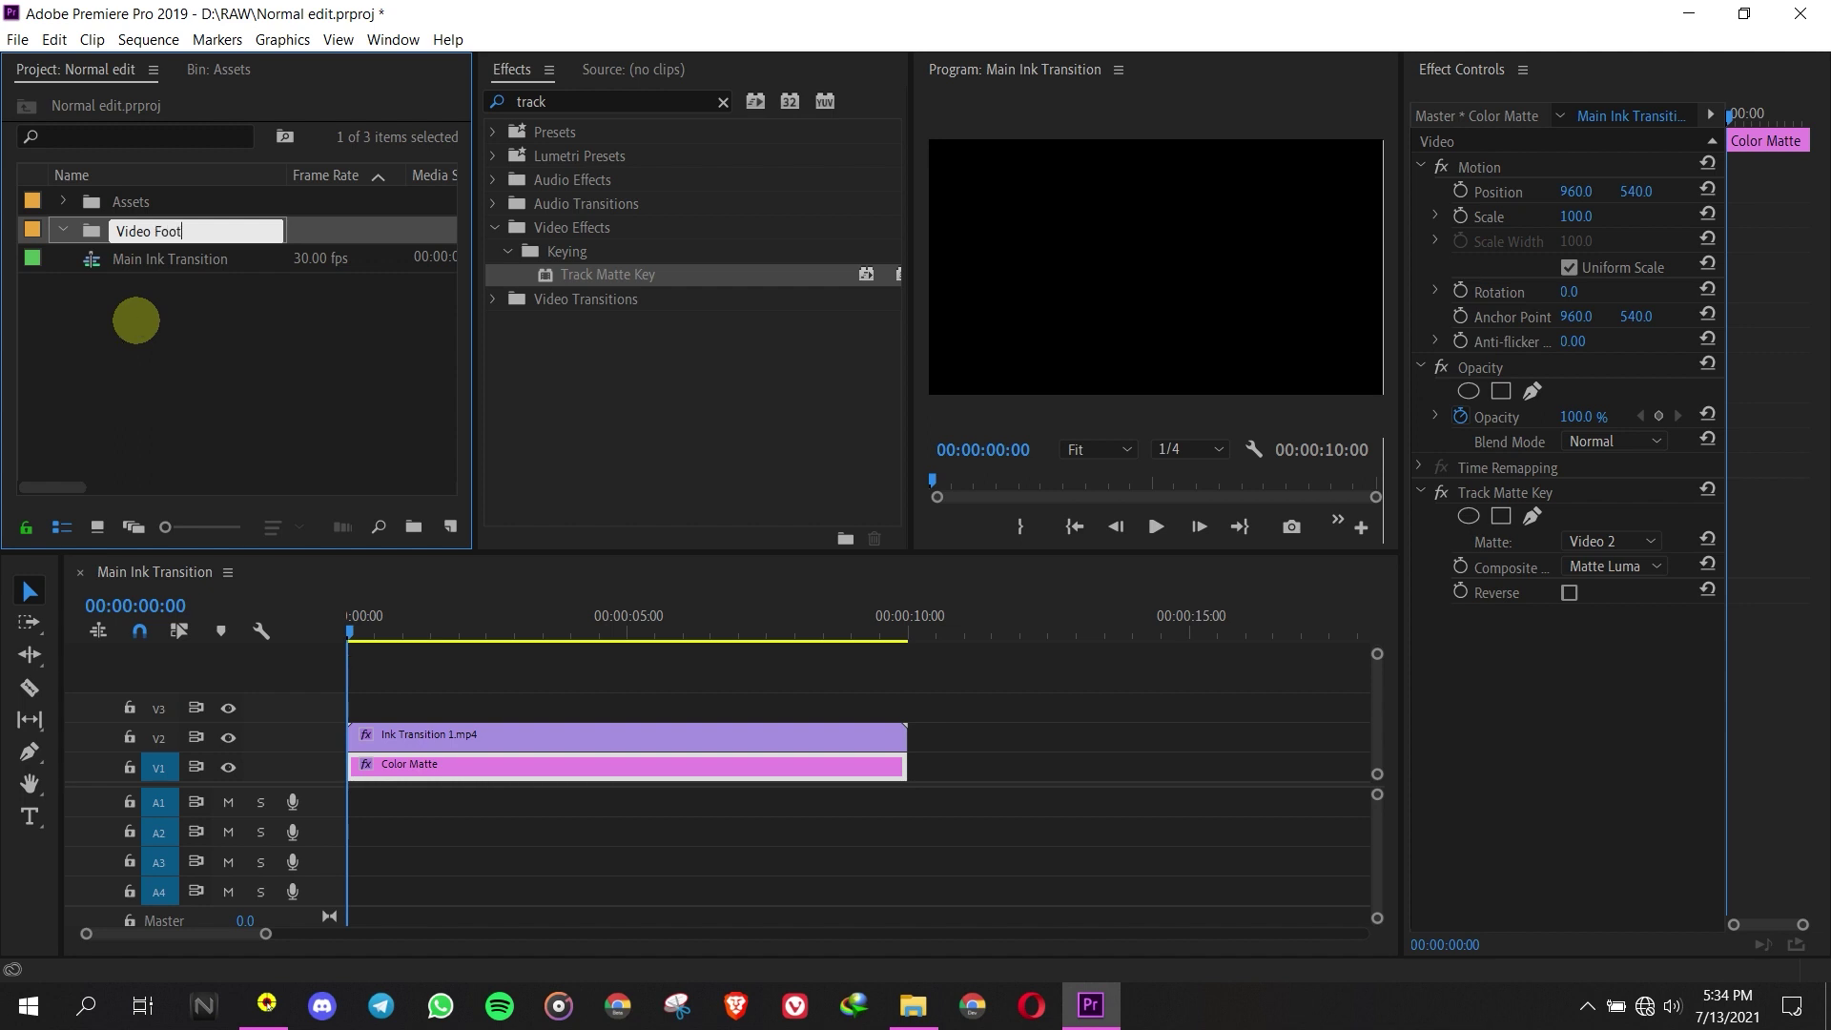
click(148, 429)
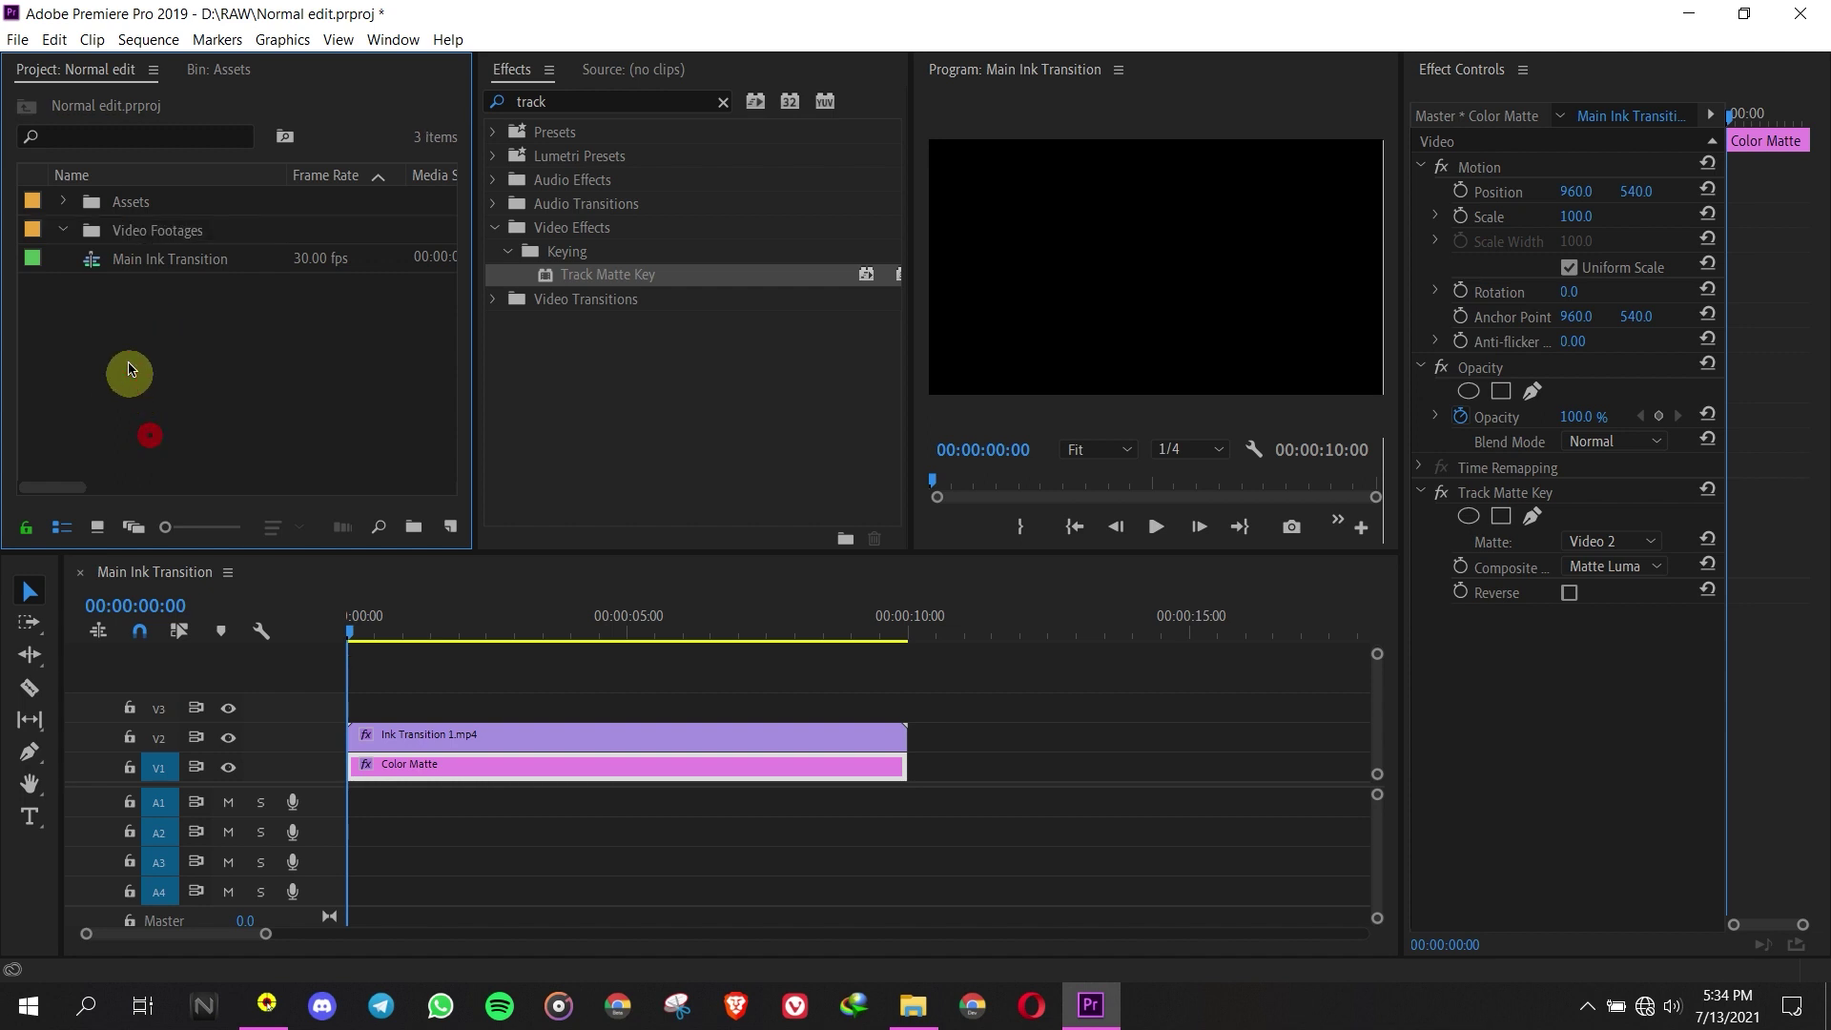
click(114, 229)
click(127, 225)
double_click(91, 230)
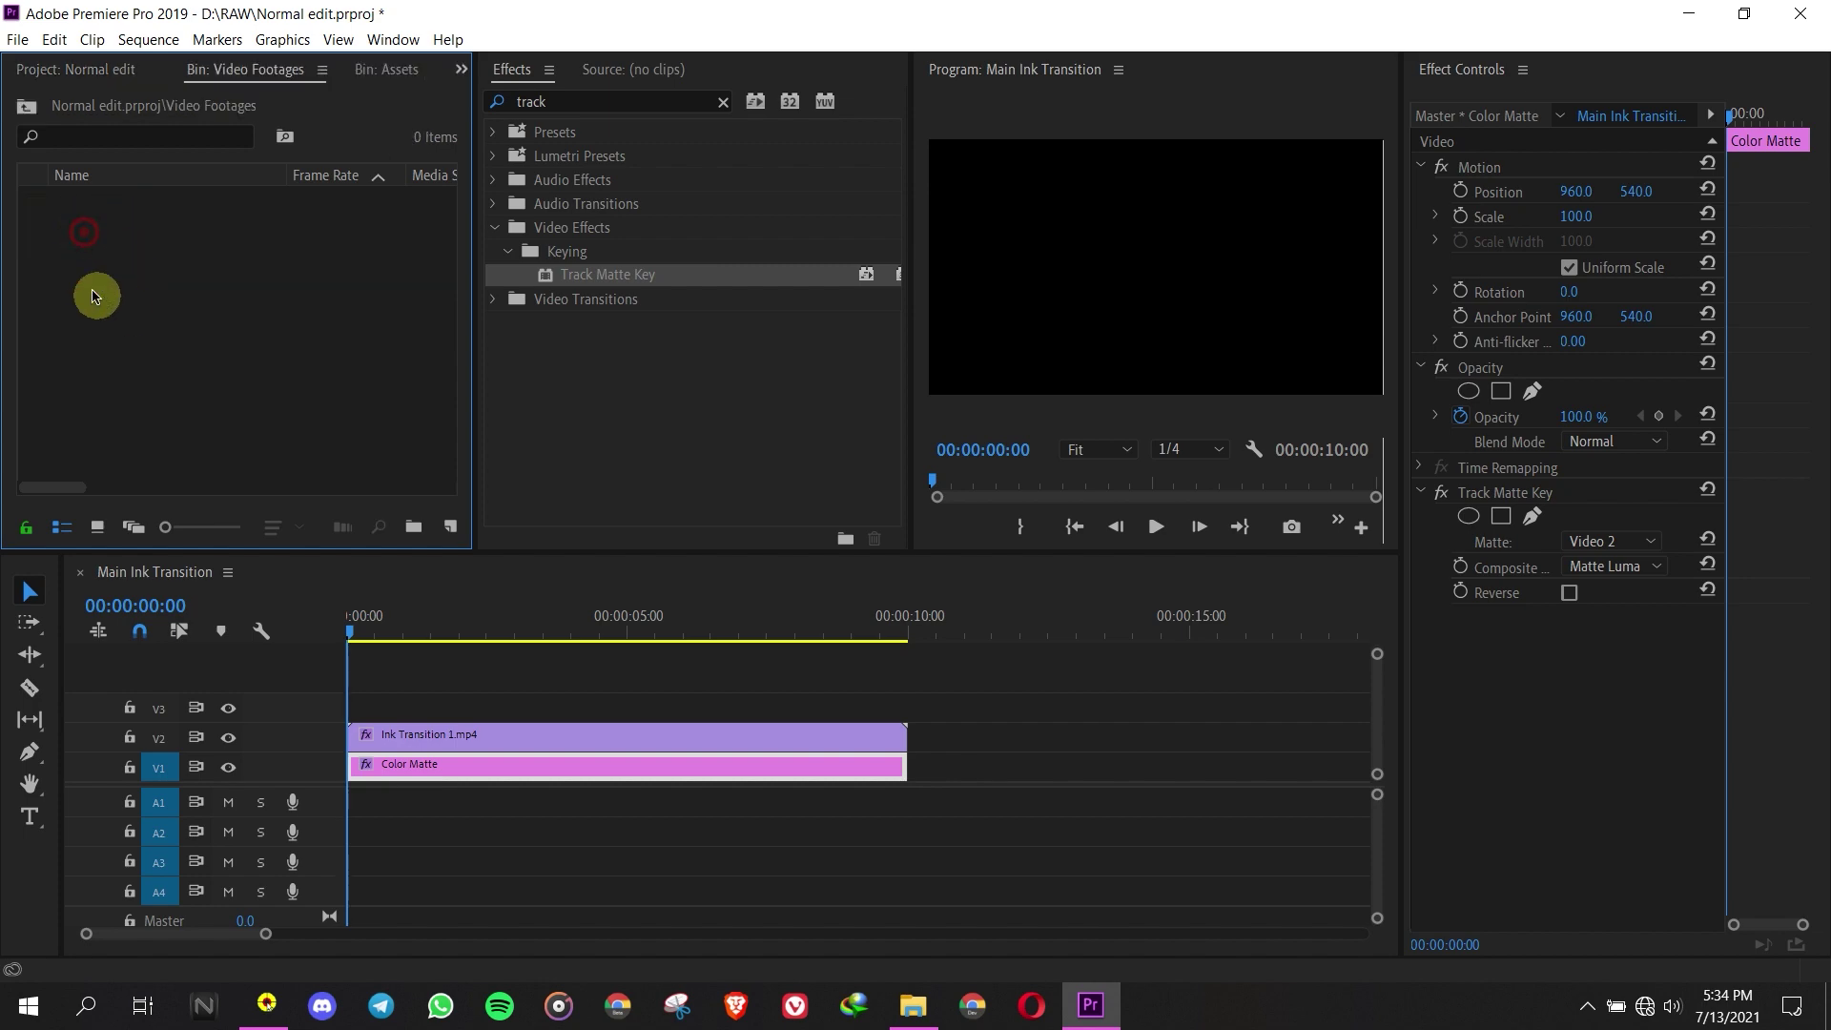
- Browse to the footage folder on disk and import clips 1.mp4 to 8.mp4 into the Video Footages bin
click(1676, 8)
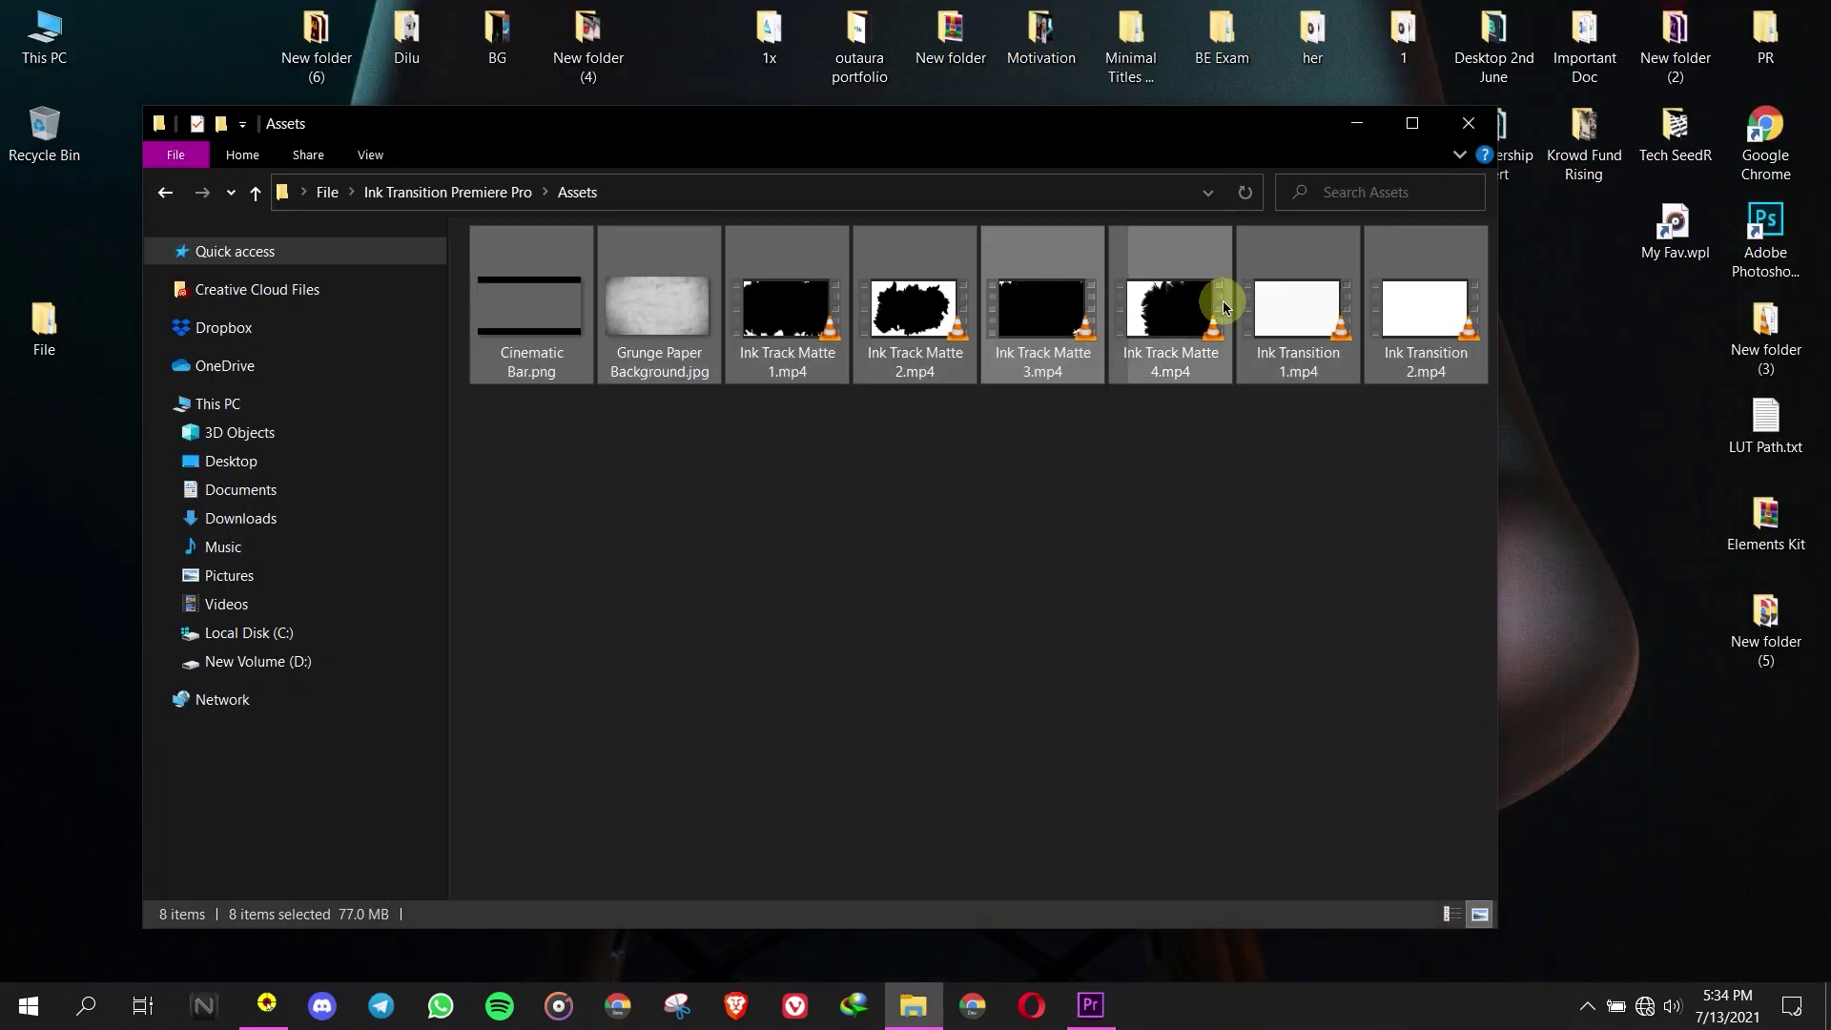
click(258, 198)
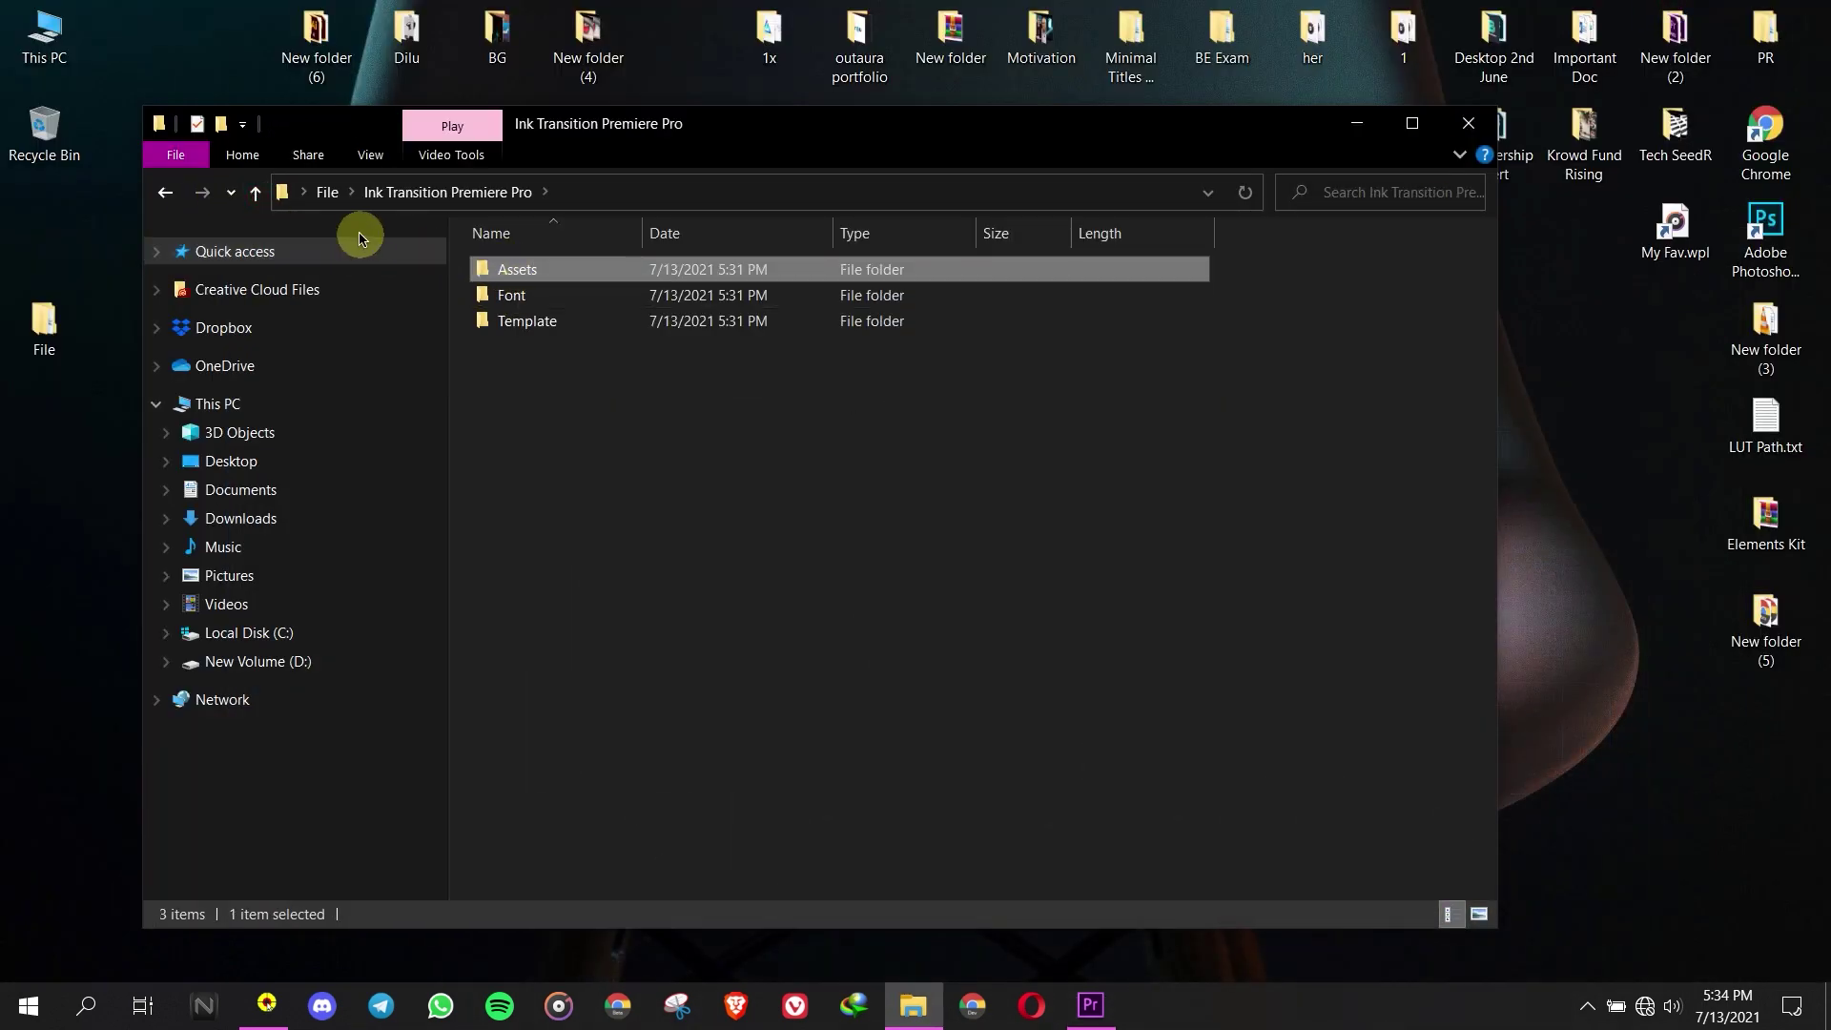
click(255, 193)
double_click(522, 267)
drag(565, 453, 1128, 401)
key(ctrl+a)
drag(543, 320, 206, 368)
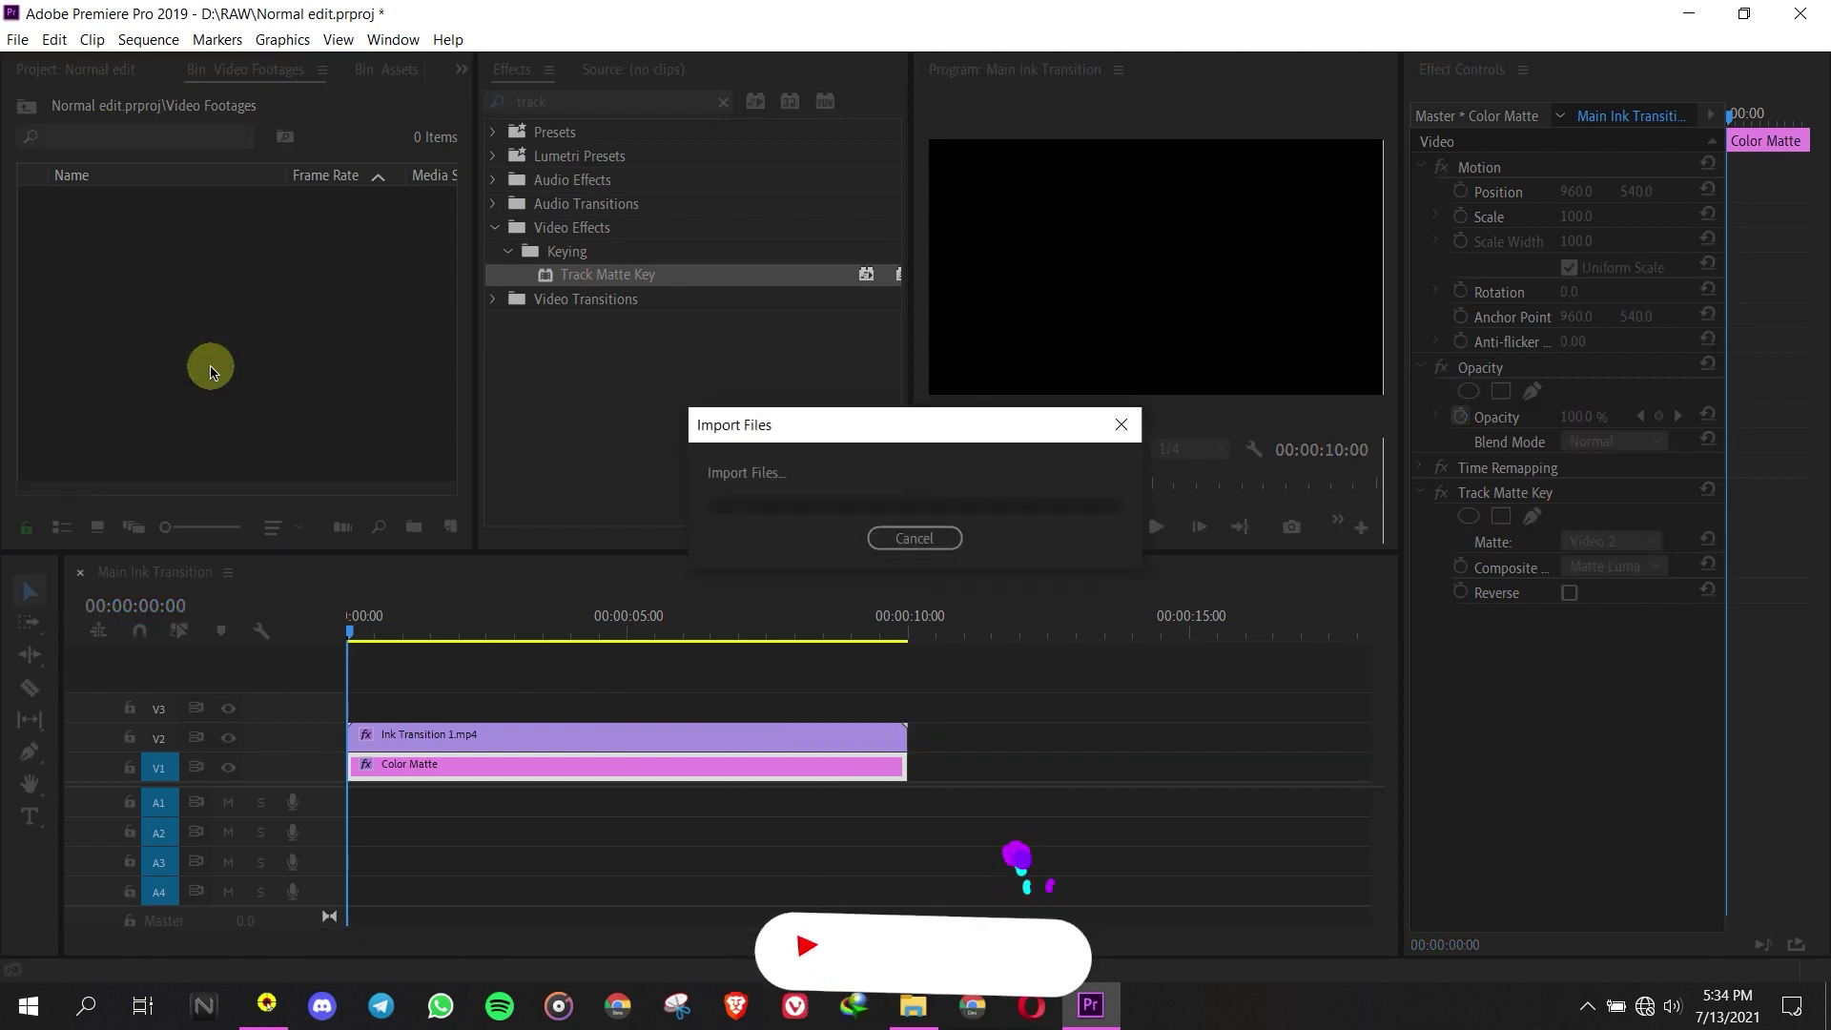
- Place 1.mp4 on track V3 at the sequence start and delete its audio
click(91, 203)
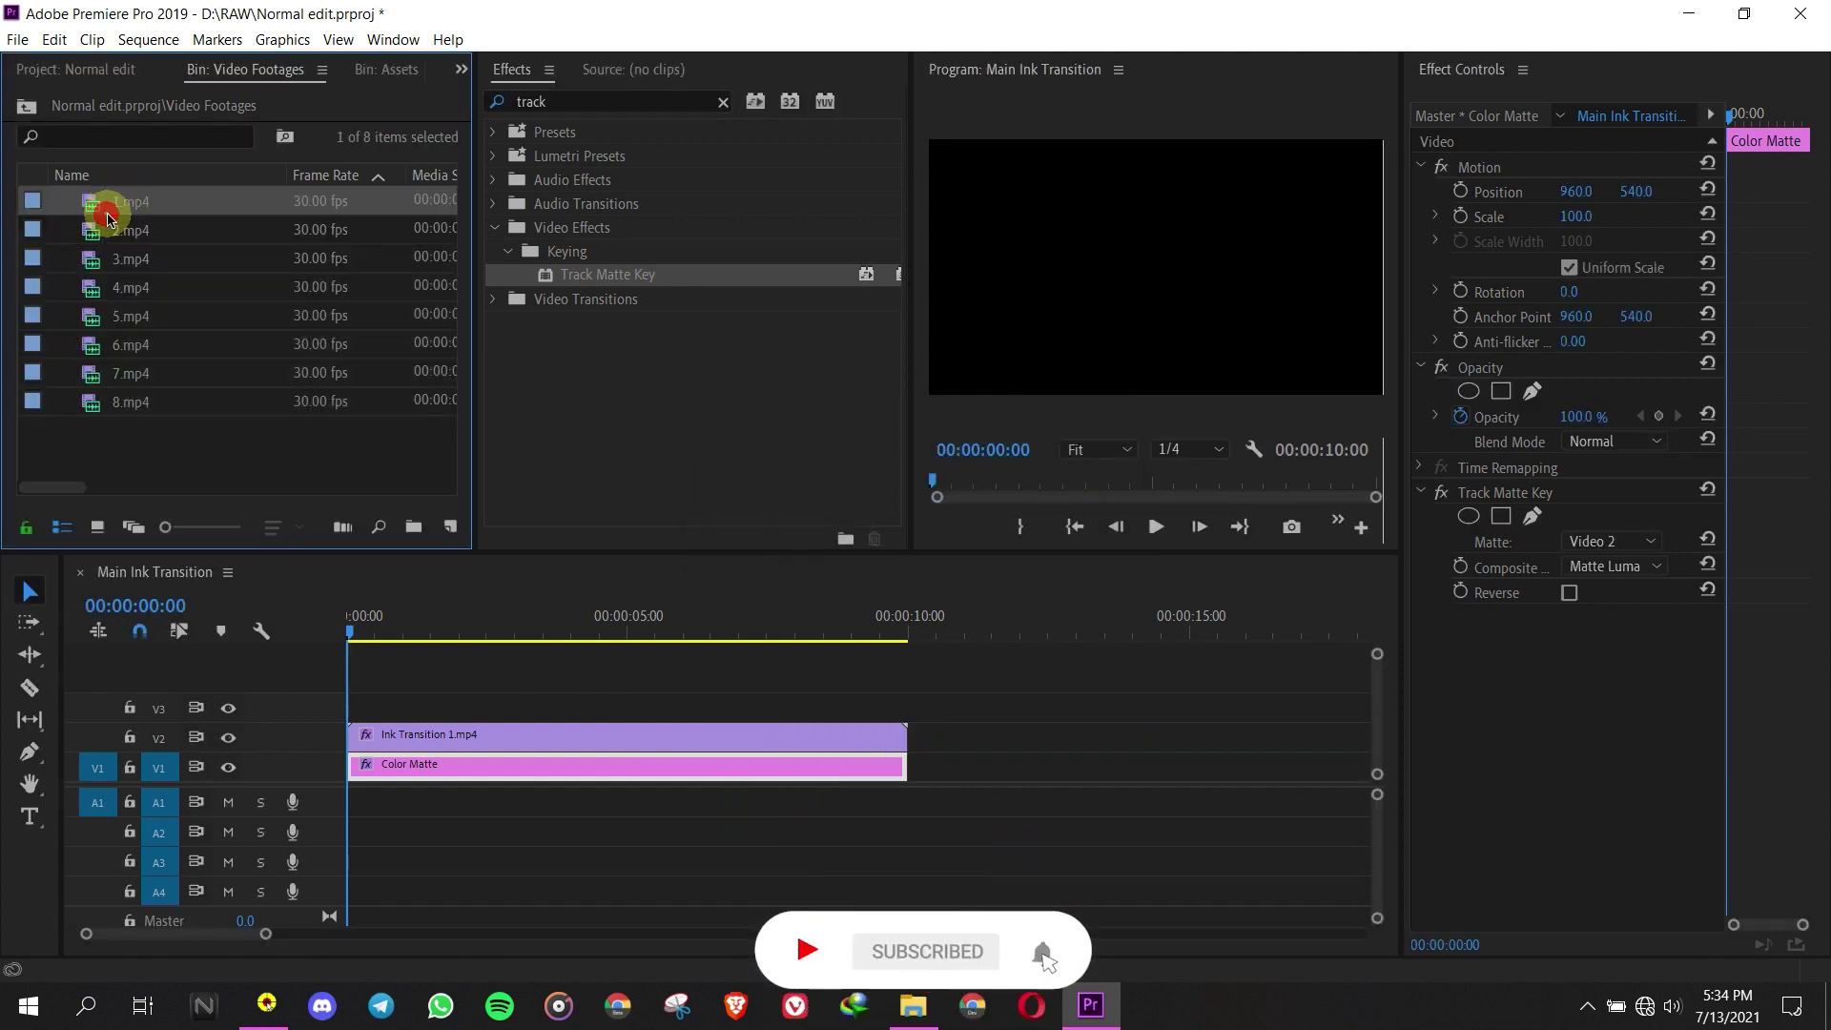
drag(91, 203, 344, 701)
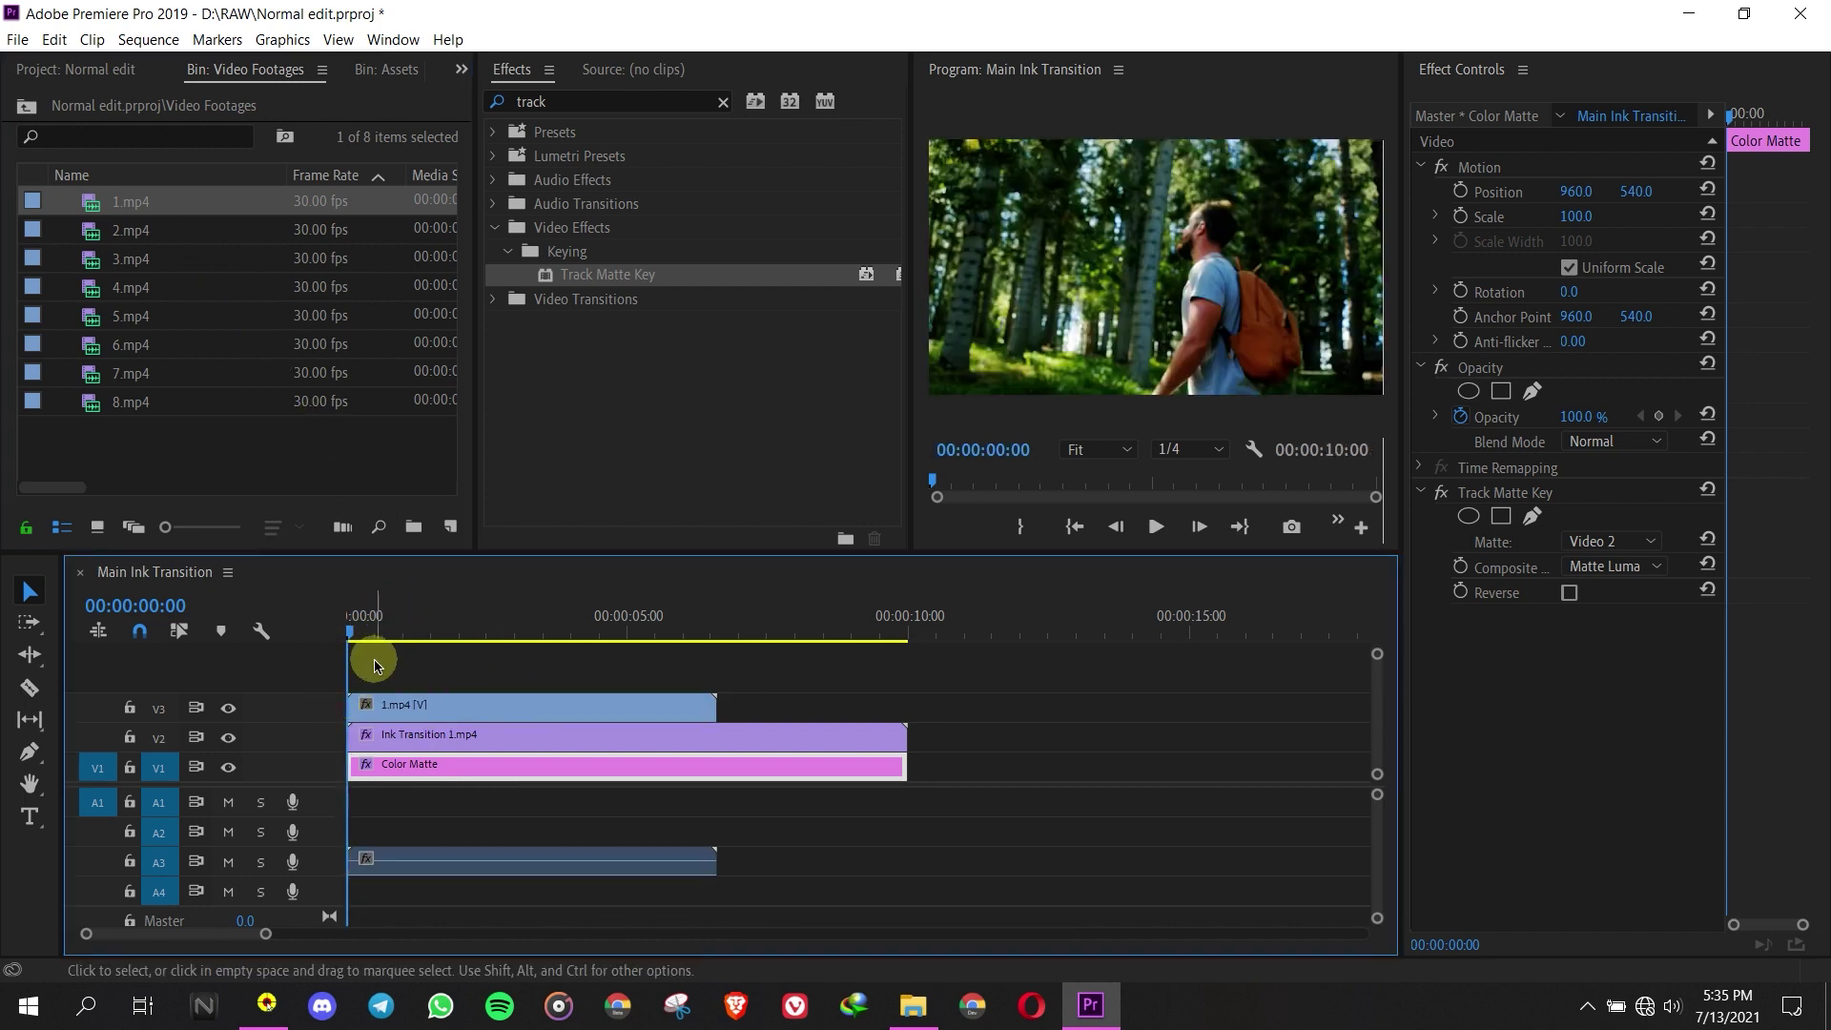
click(534, 863)
key(Delete)
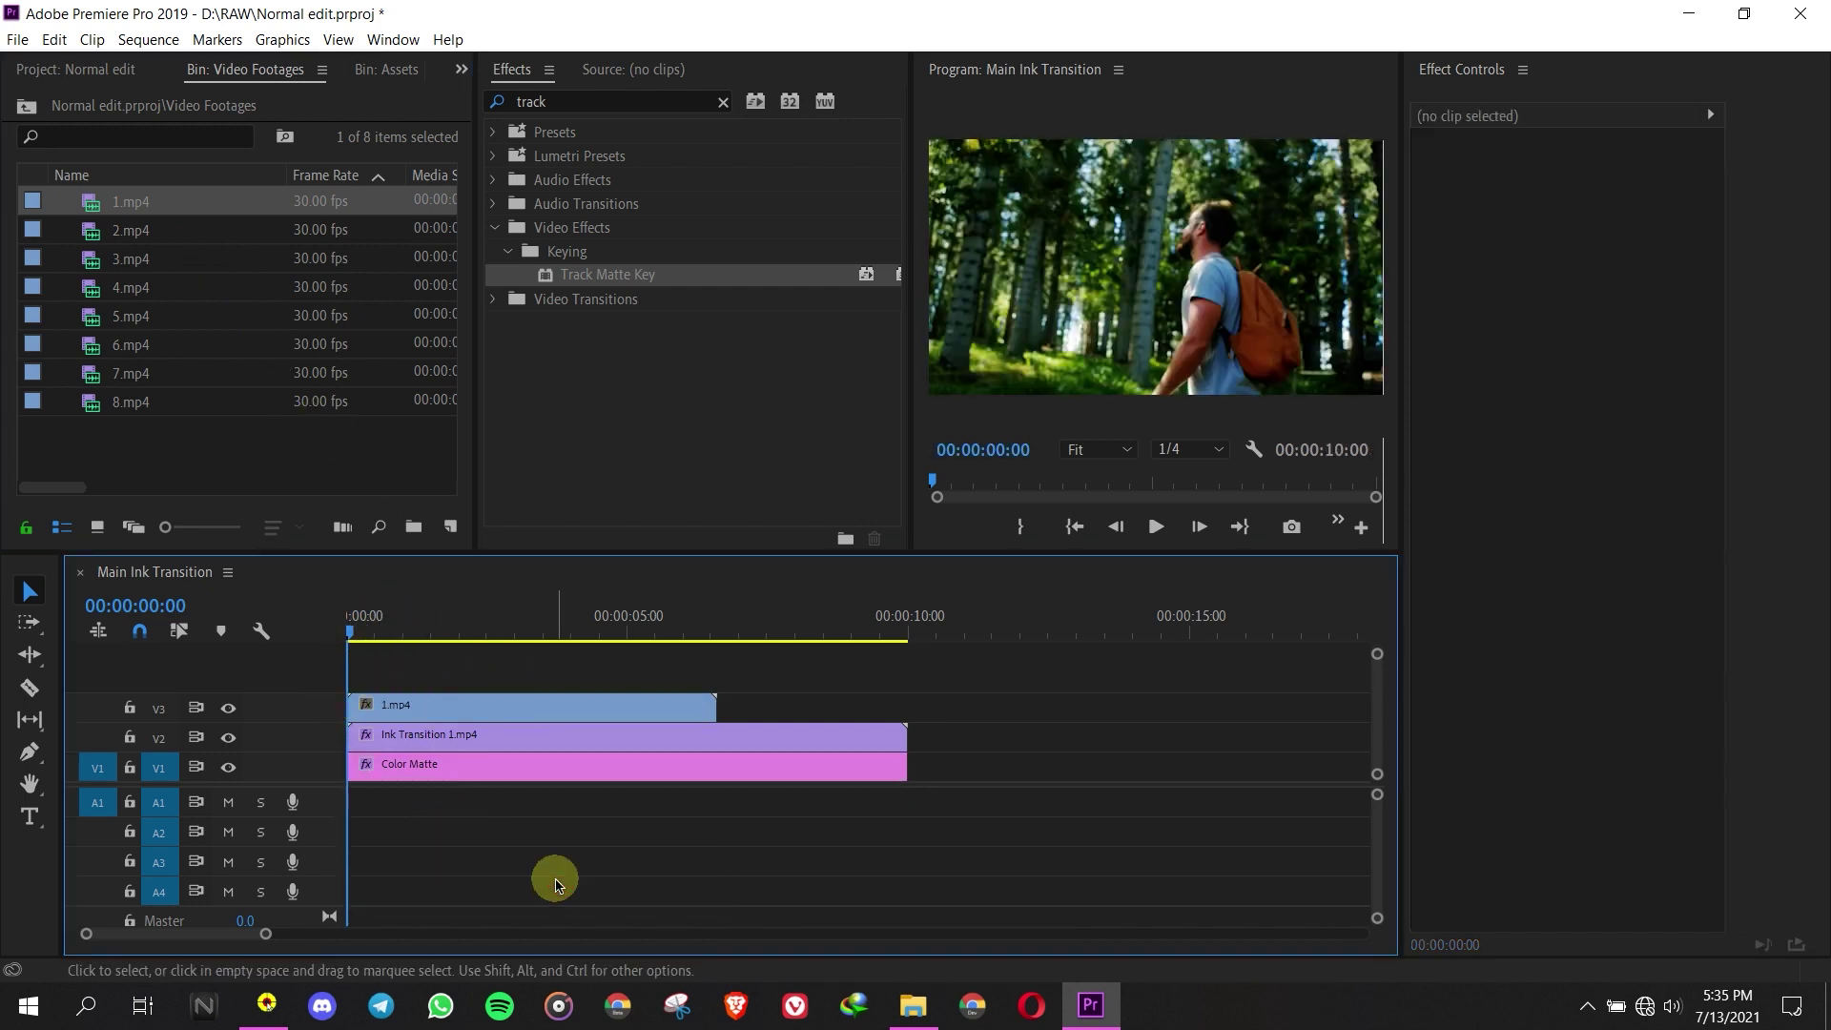
click(501, 765)
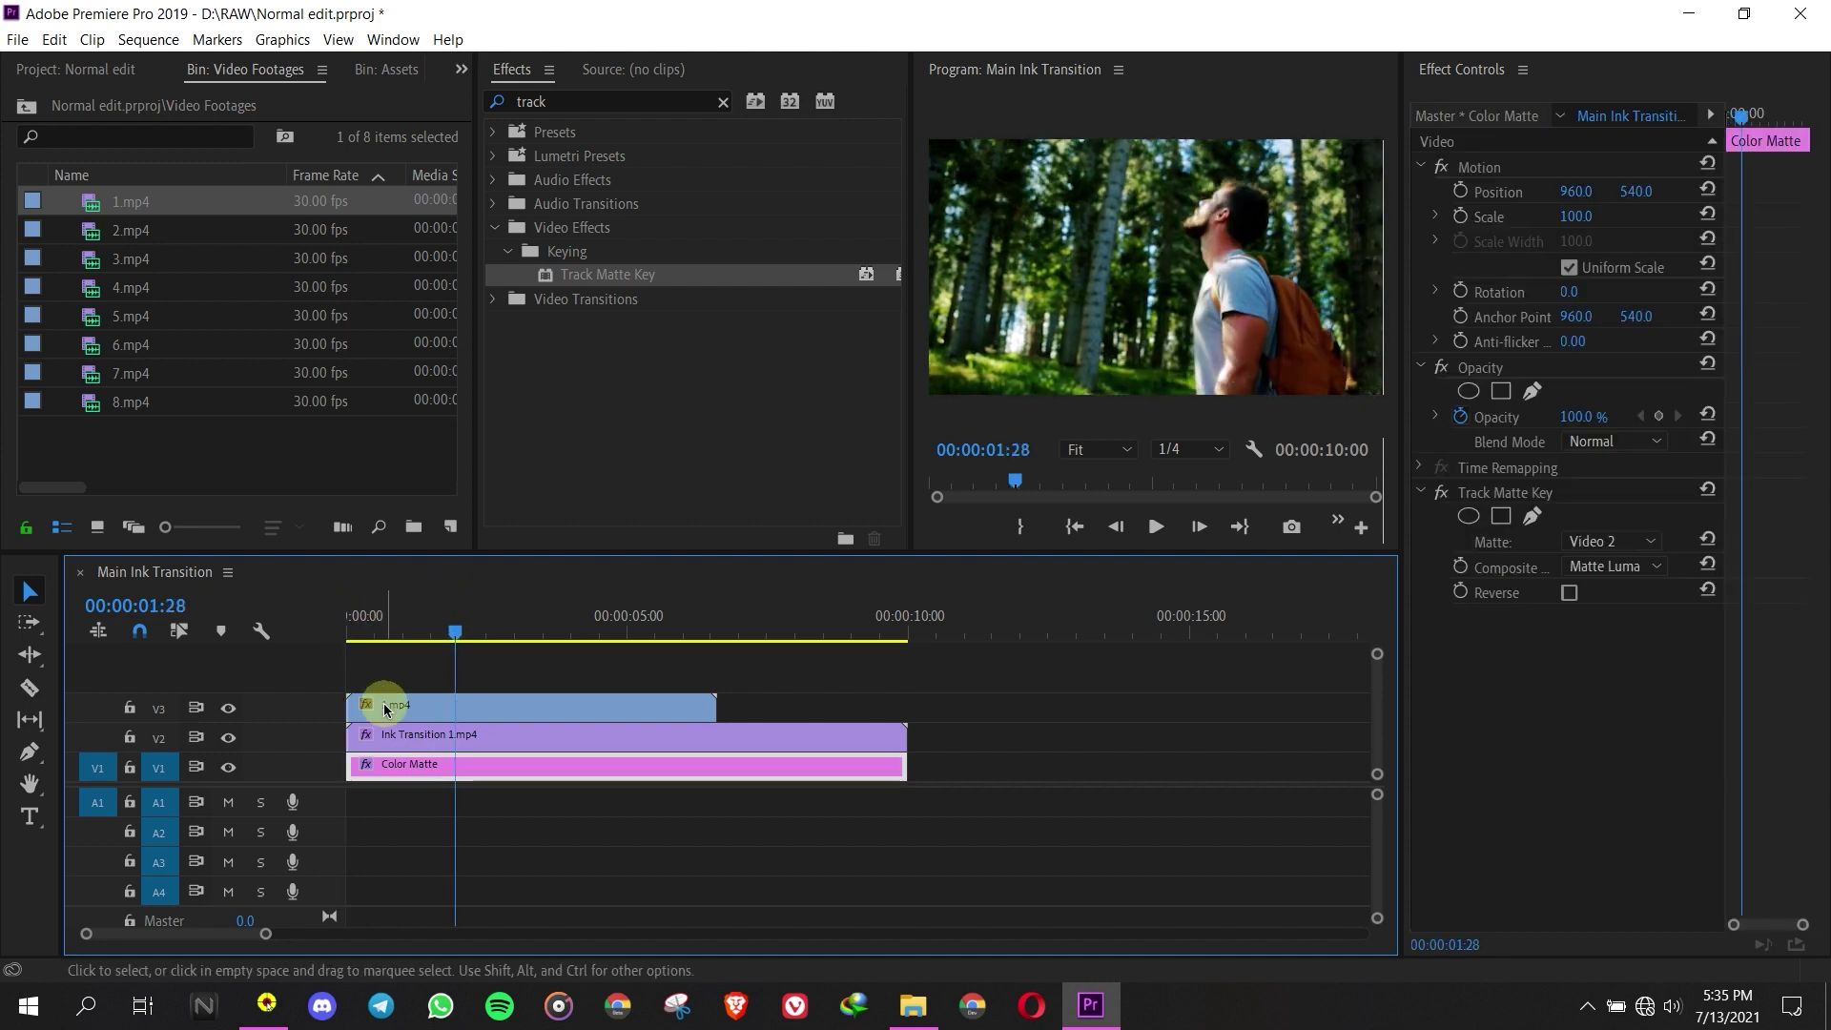
click(460, 712)
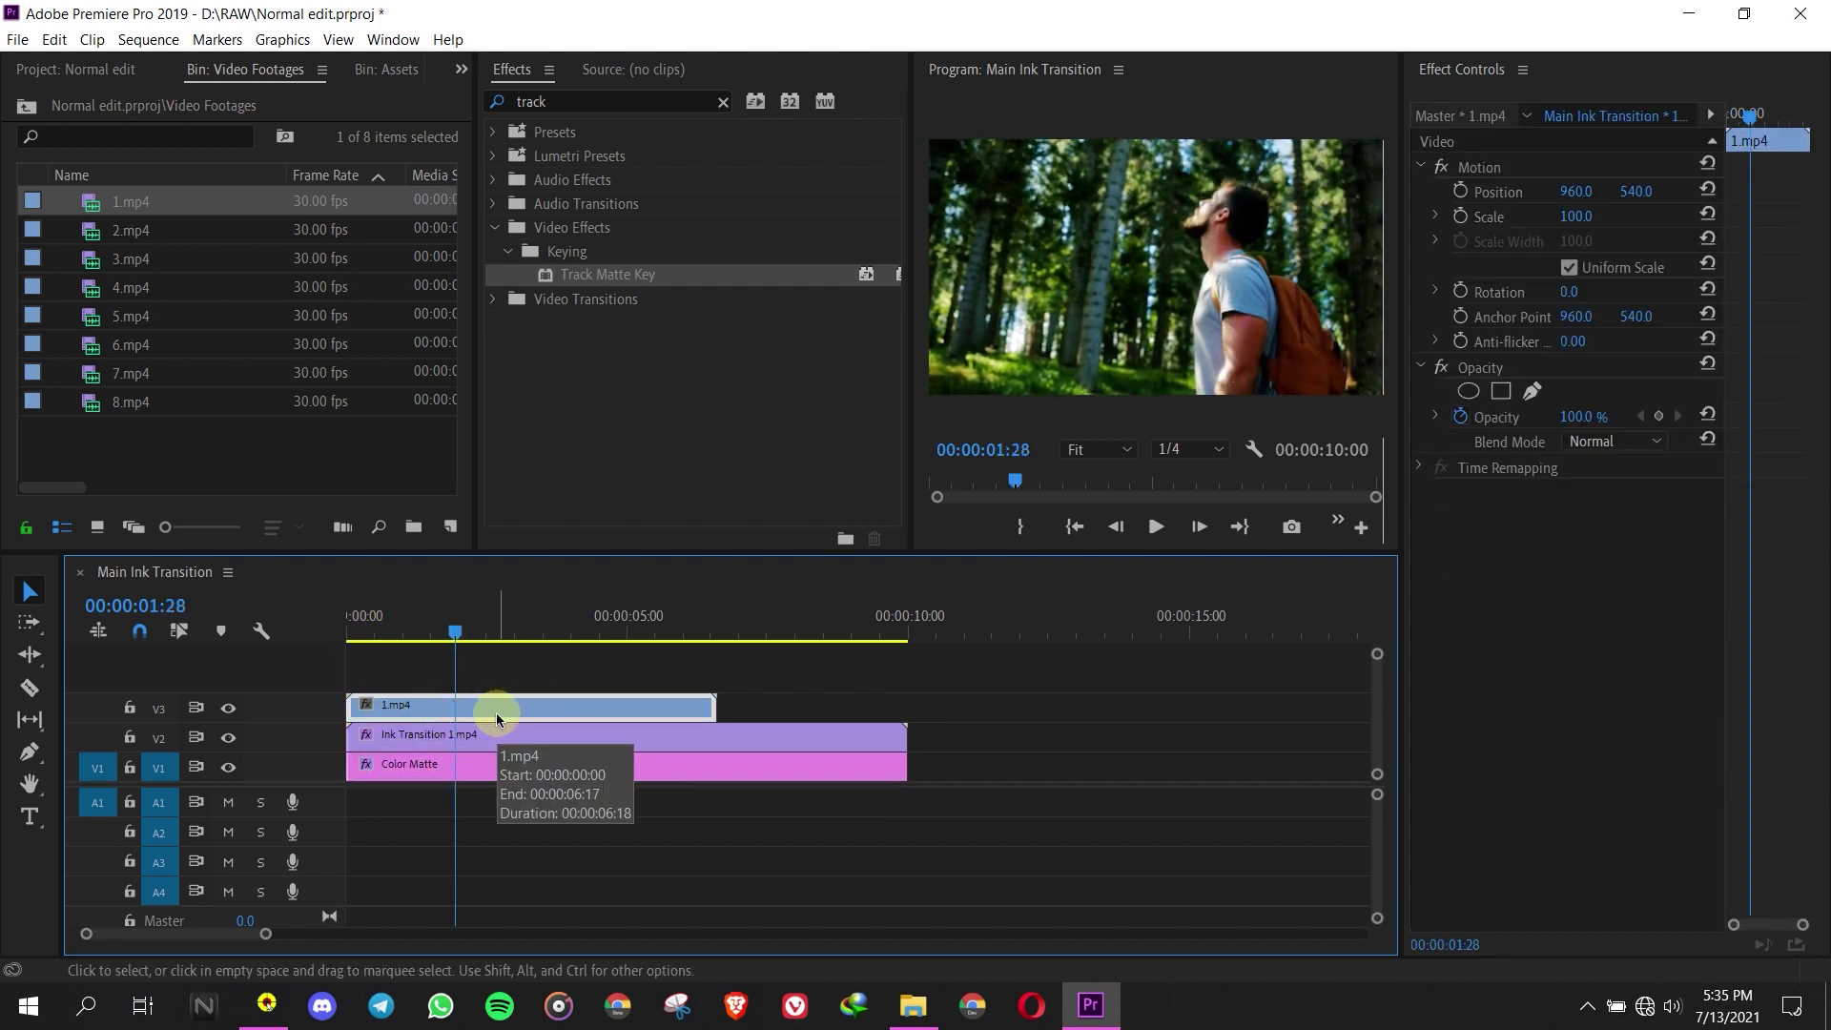
- Place Ink Track Matte 1.mp4 from the Assets bin on track V4 at the sequence start
click(18, 109)
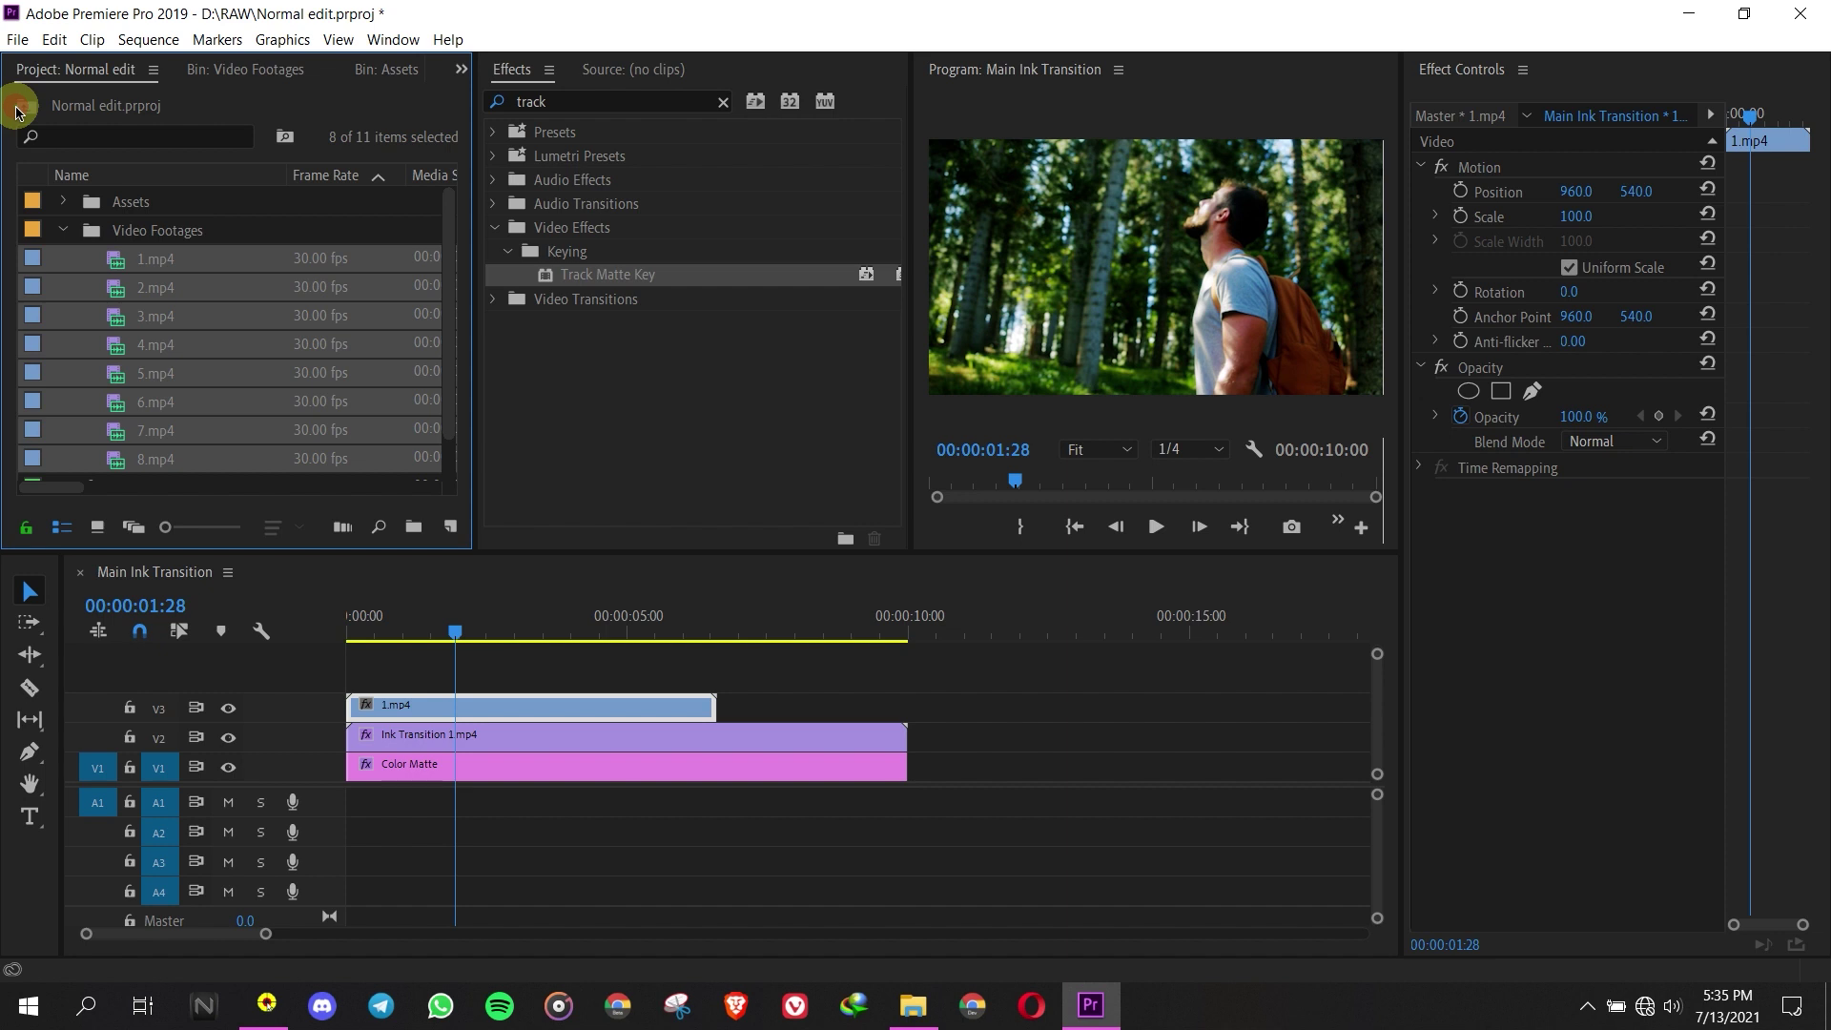
click(69, 230)
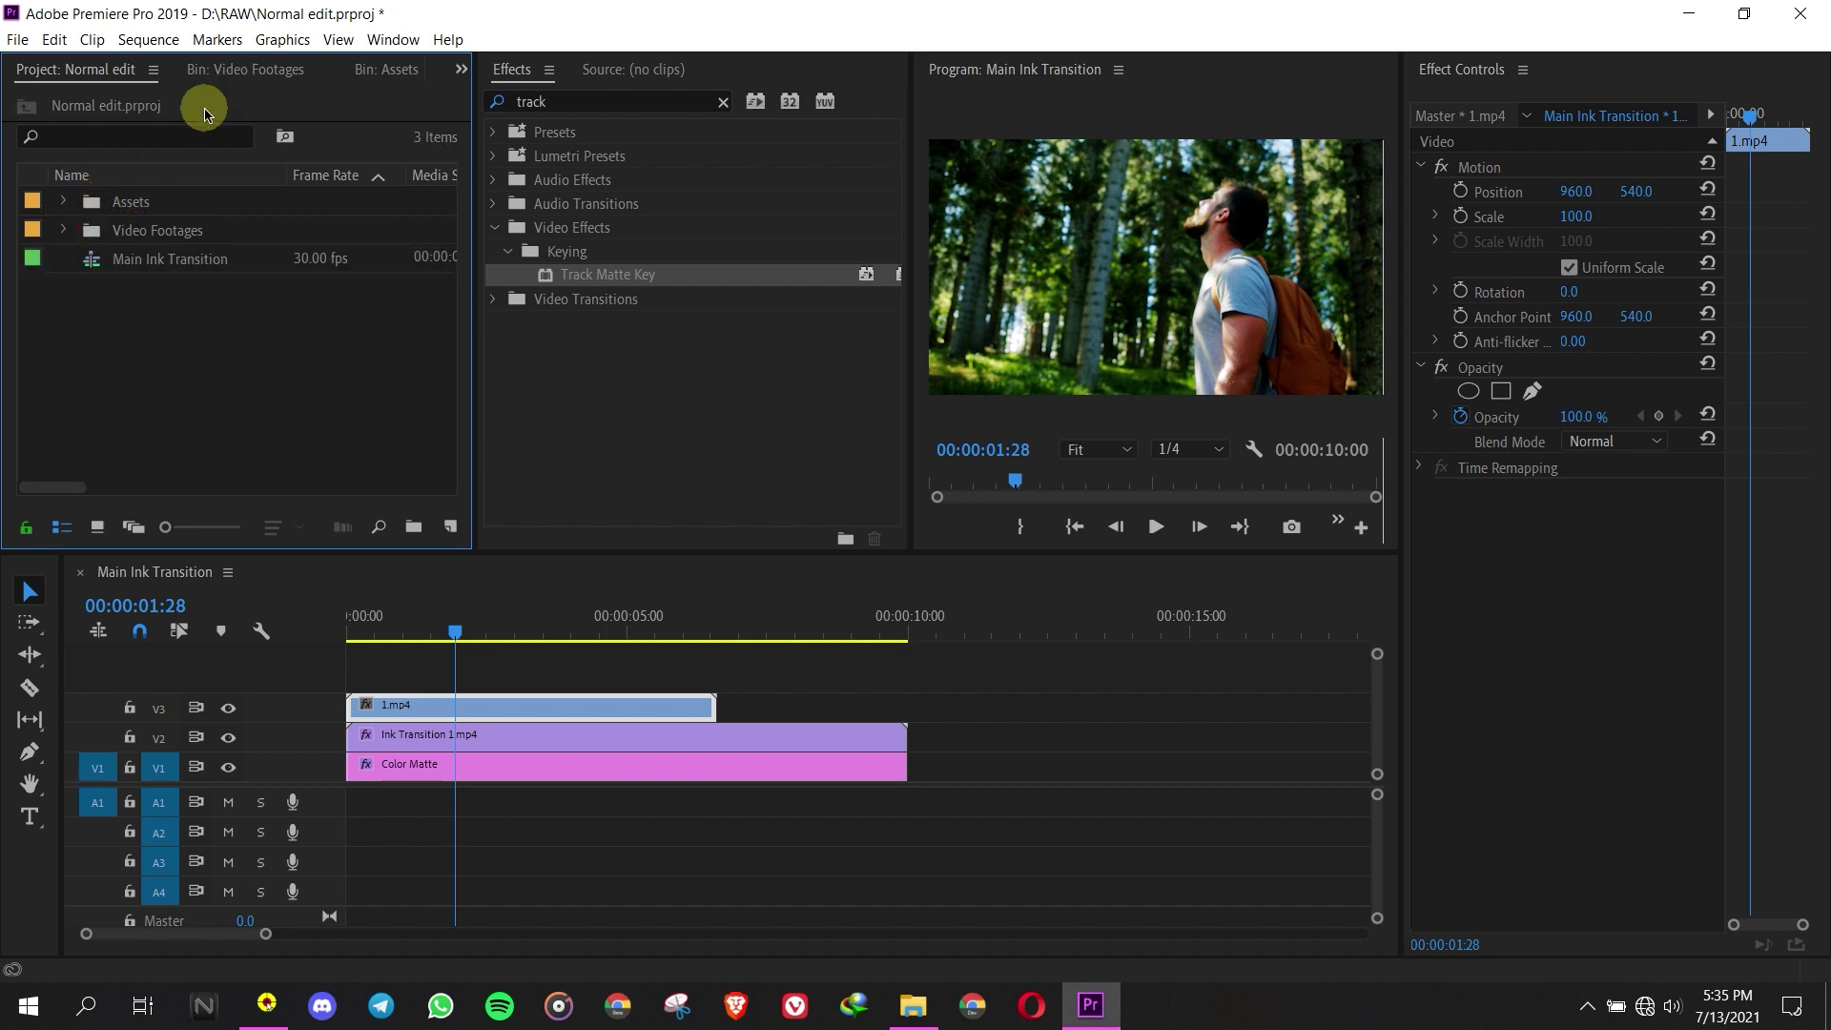
double_click(113, 205)
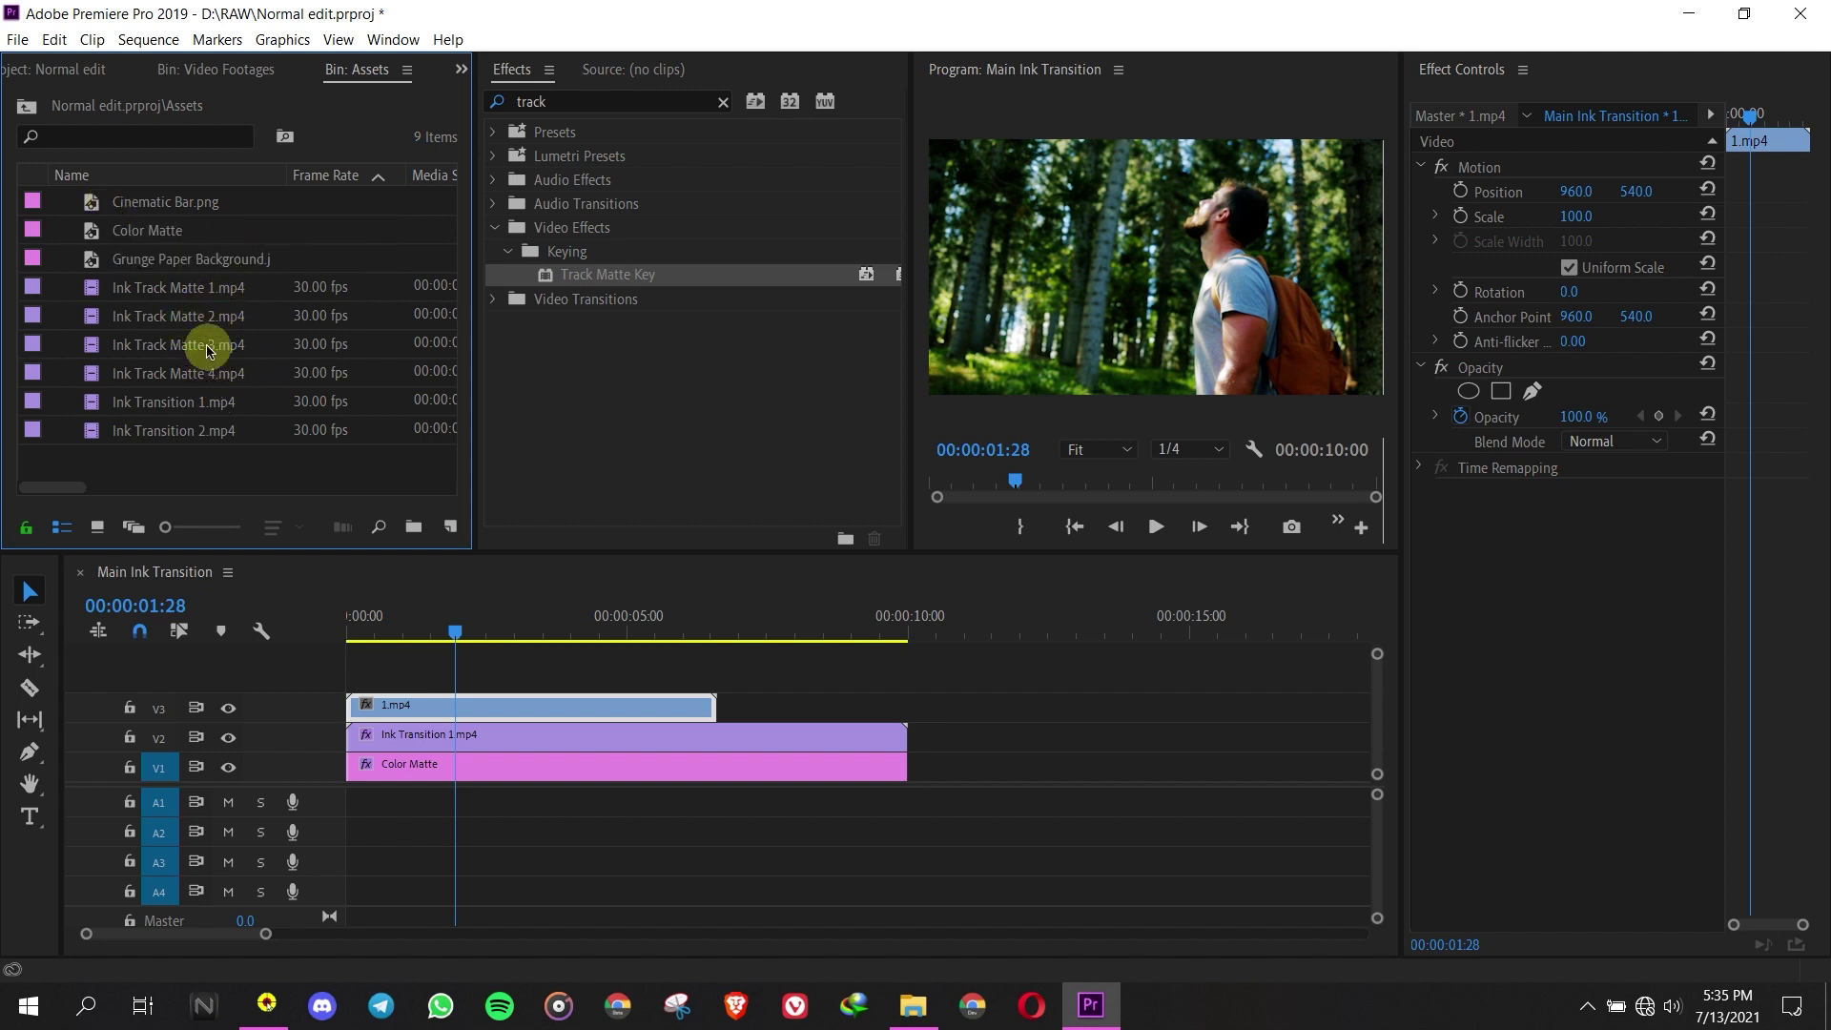
click(200, 298)
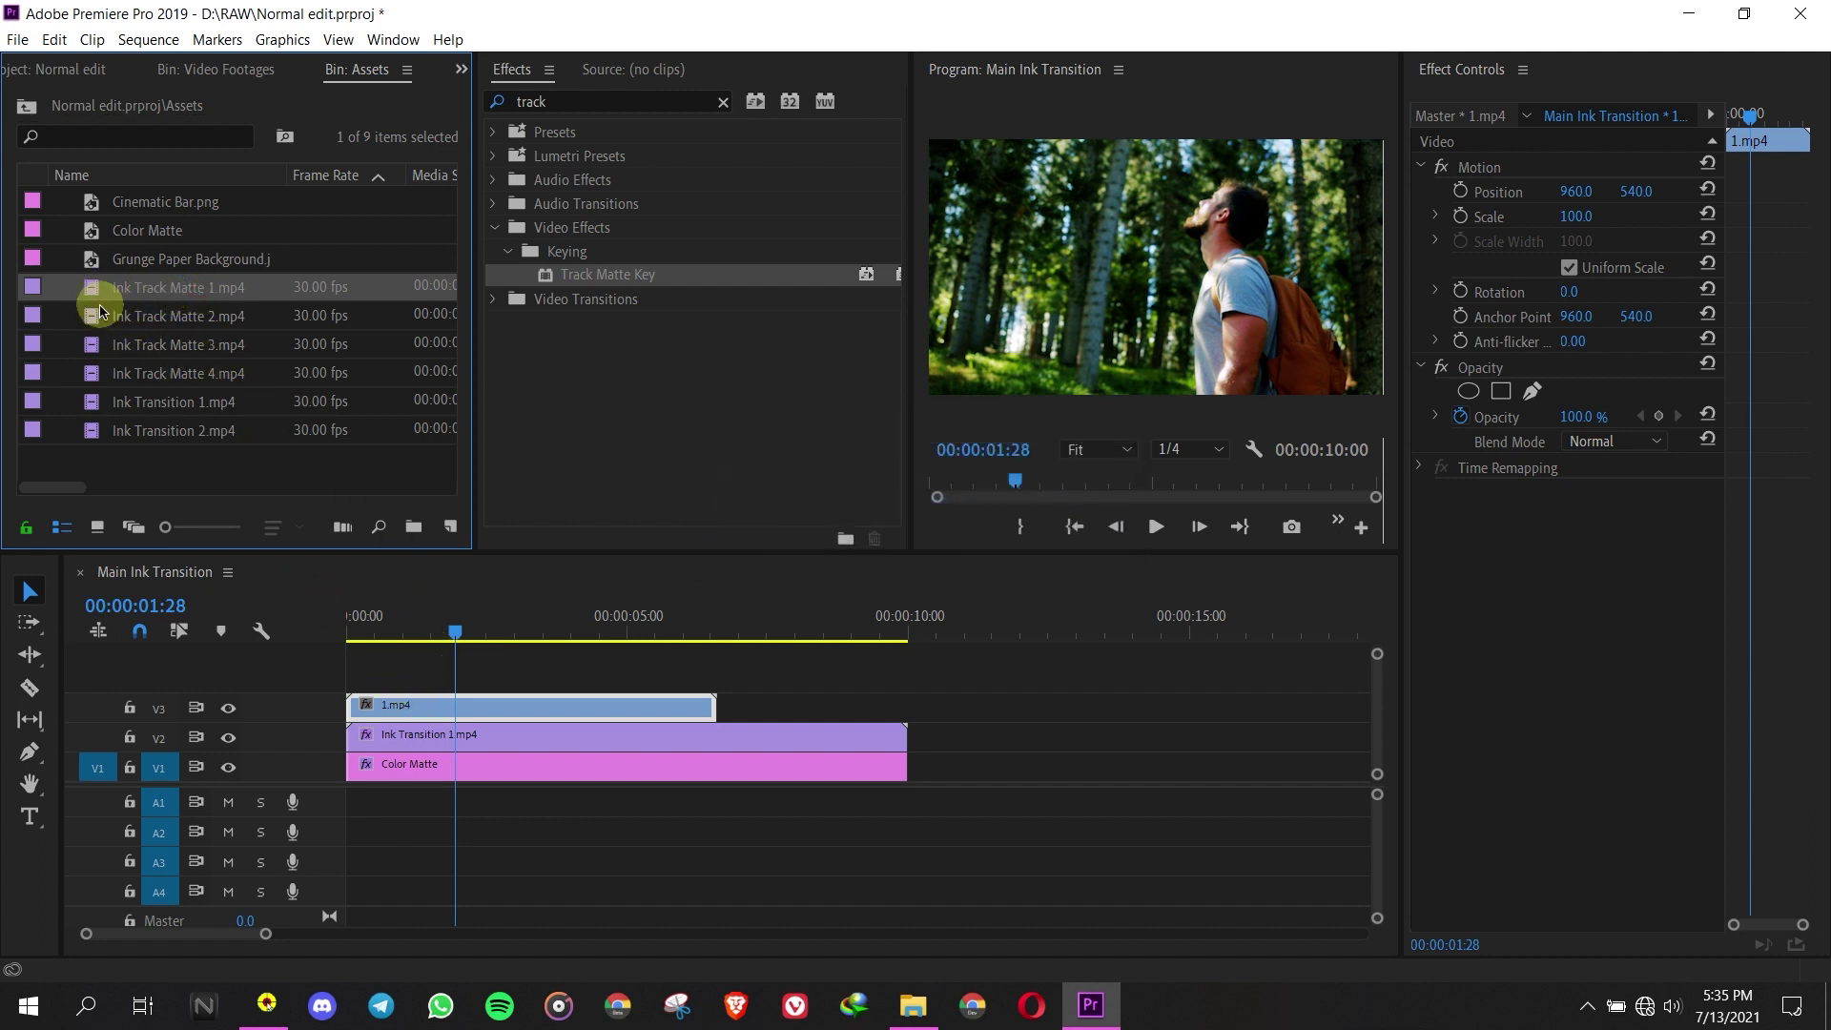
drag(90, 289, 173, 337)
mouse_move(347, 615)
mouse_down()
mouse_move(344, 646)
mouse_move(340, 620)
mouse_move(451, 614)
mouse_up()
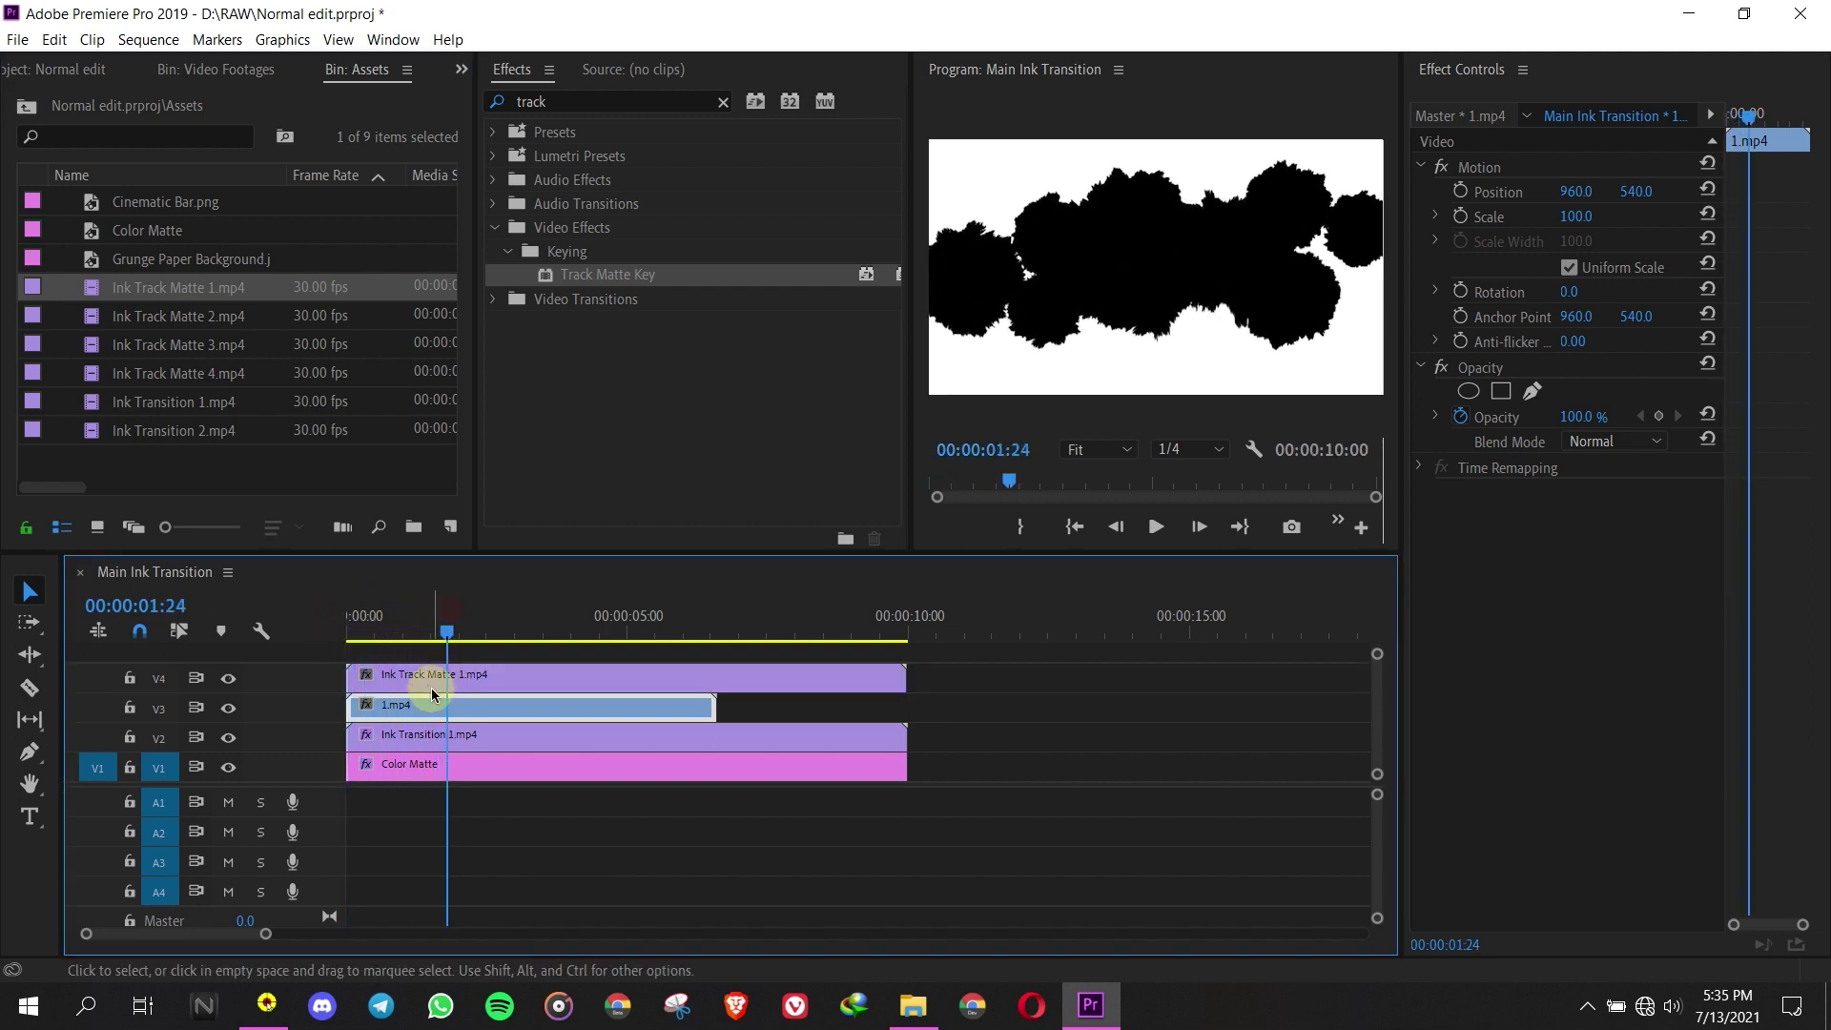
- Apply Track Matte Key to 1.mp4 on V3, using Video 4 as the matte with Matte Luma and Reverse enabled
click(566, 278)
drag(665, 363, 402, 709)
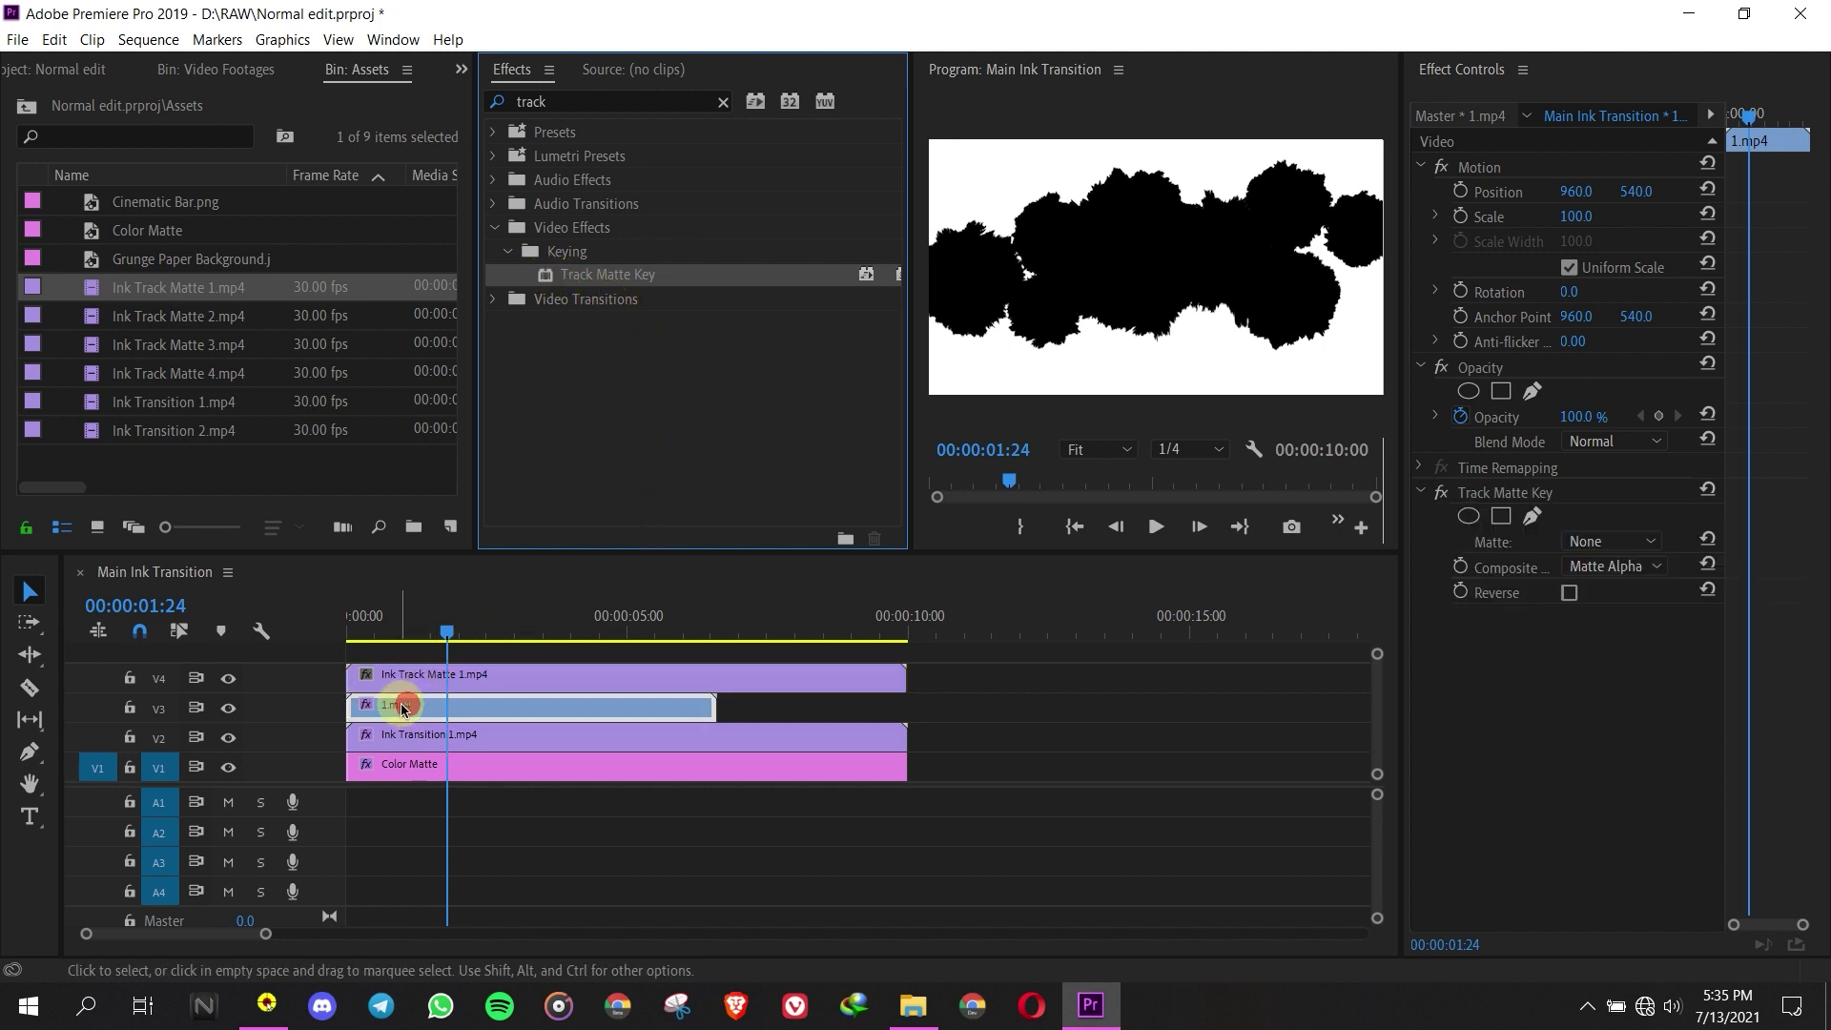
click(1628, 542)
click(1631, 597)
click(1608, 564)
click(1595, 616)
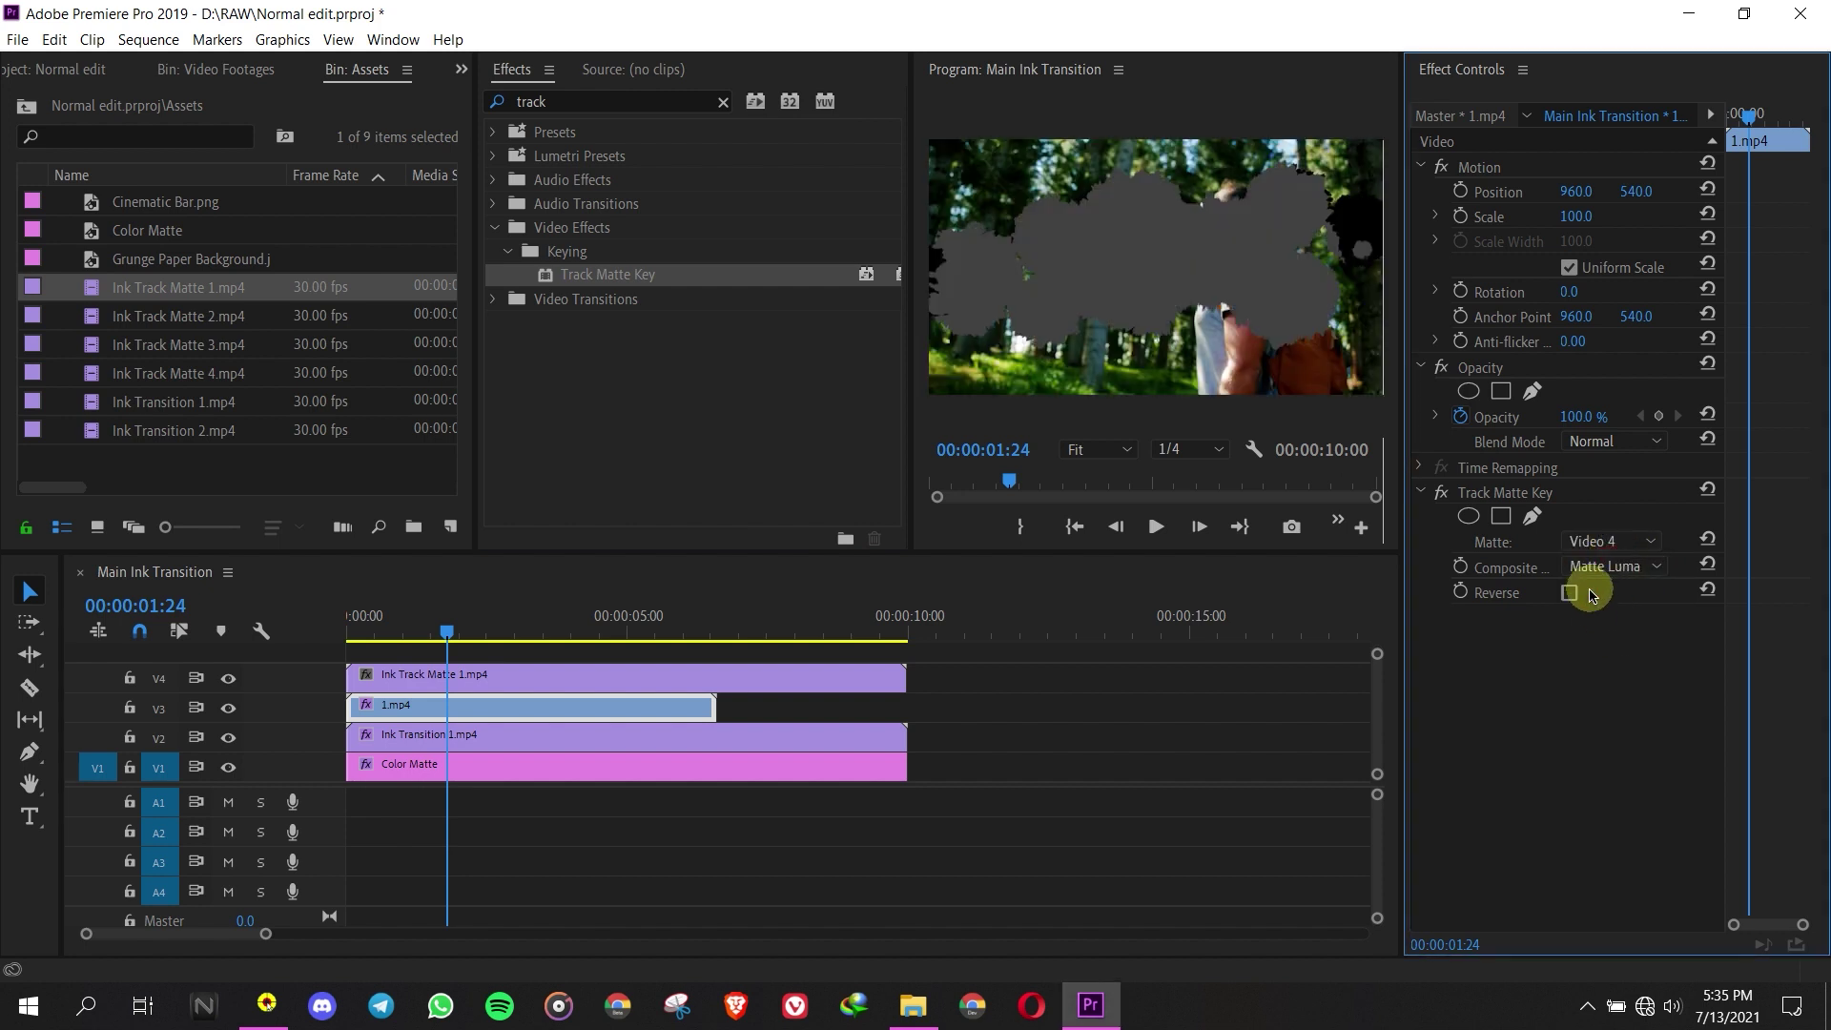
click(1570, 594)
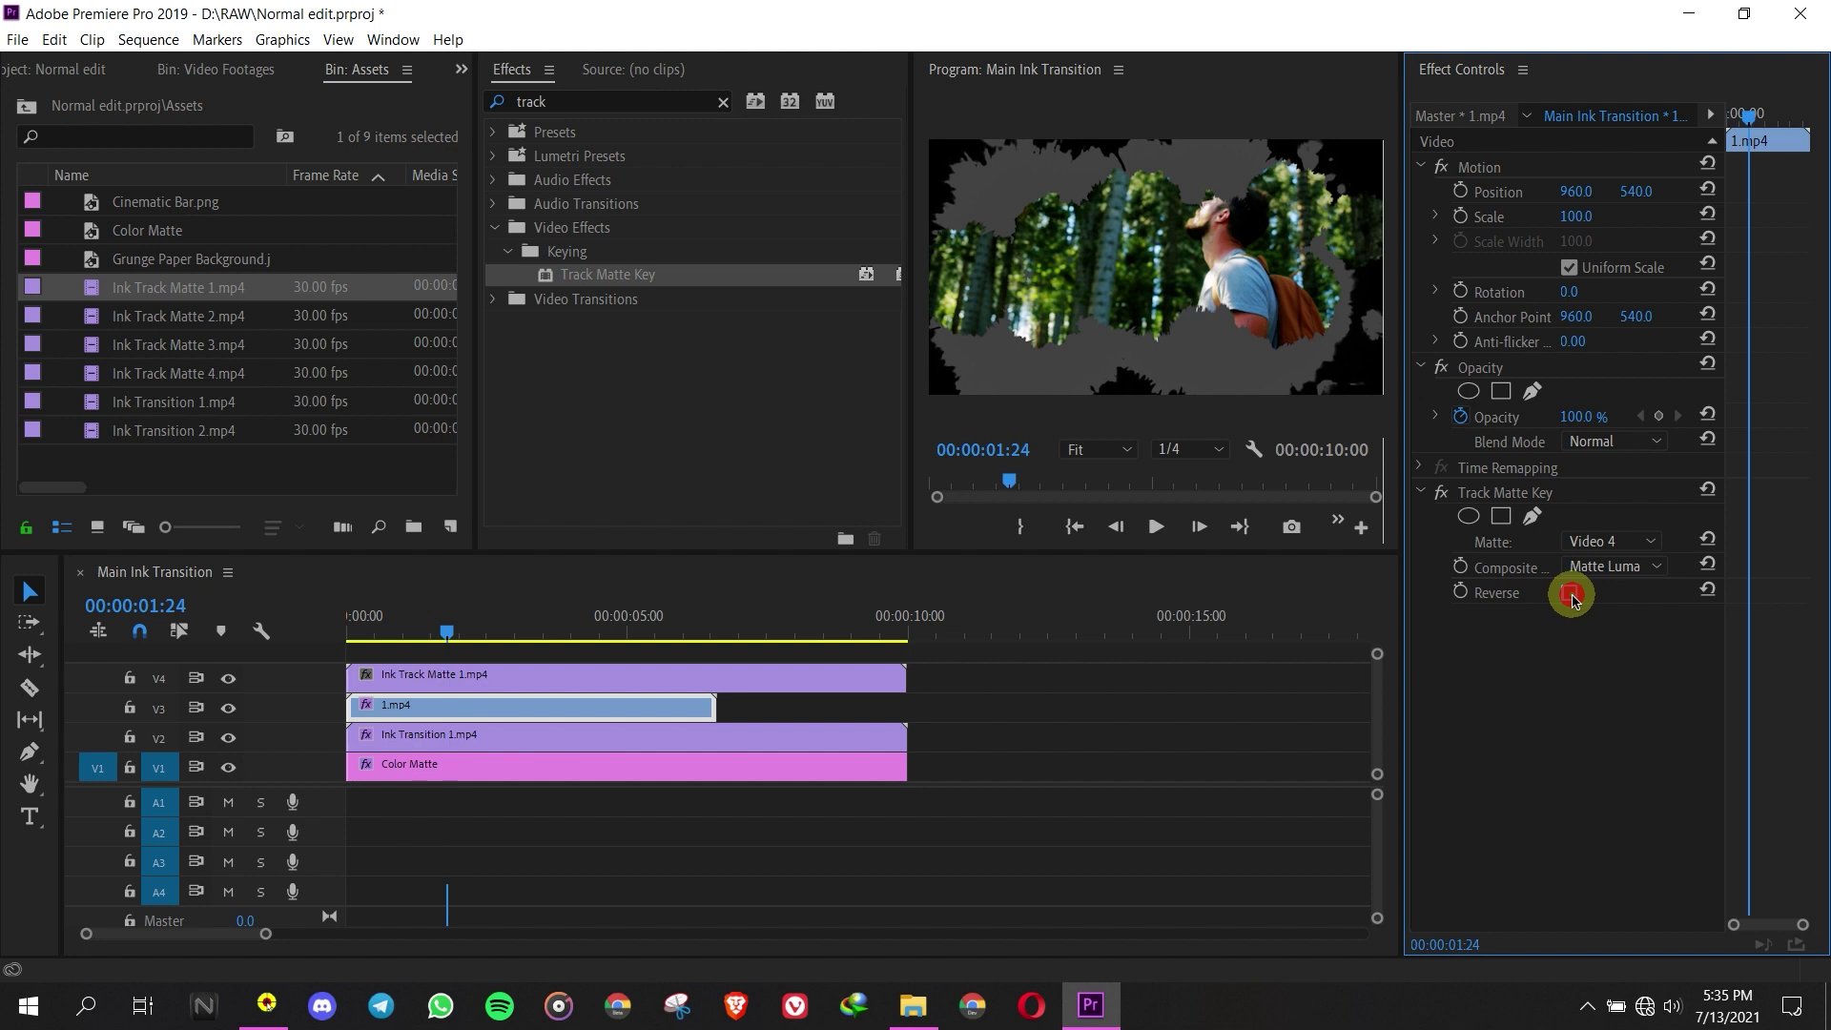
drag(363, 620, 548, 616)
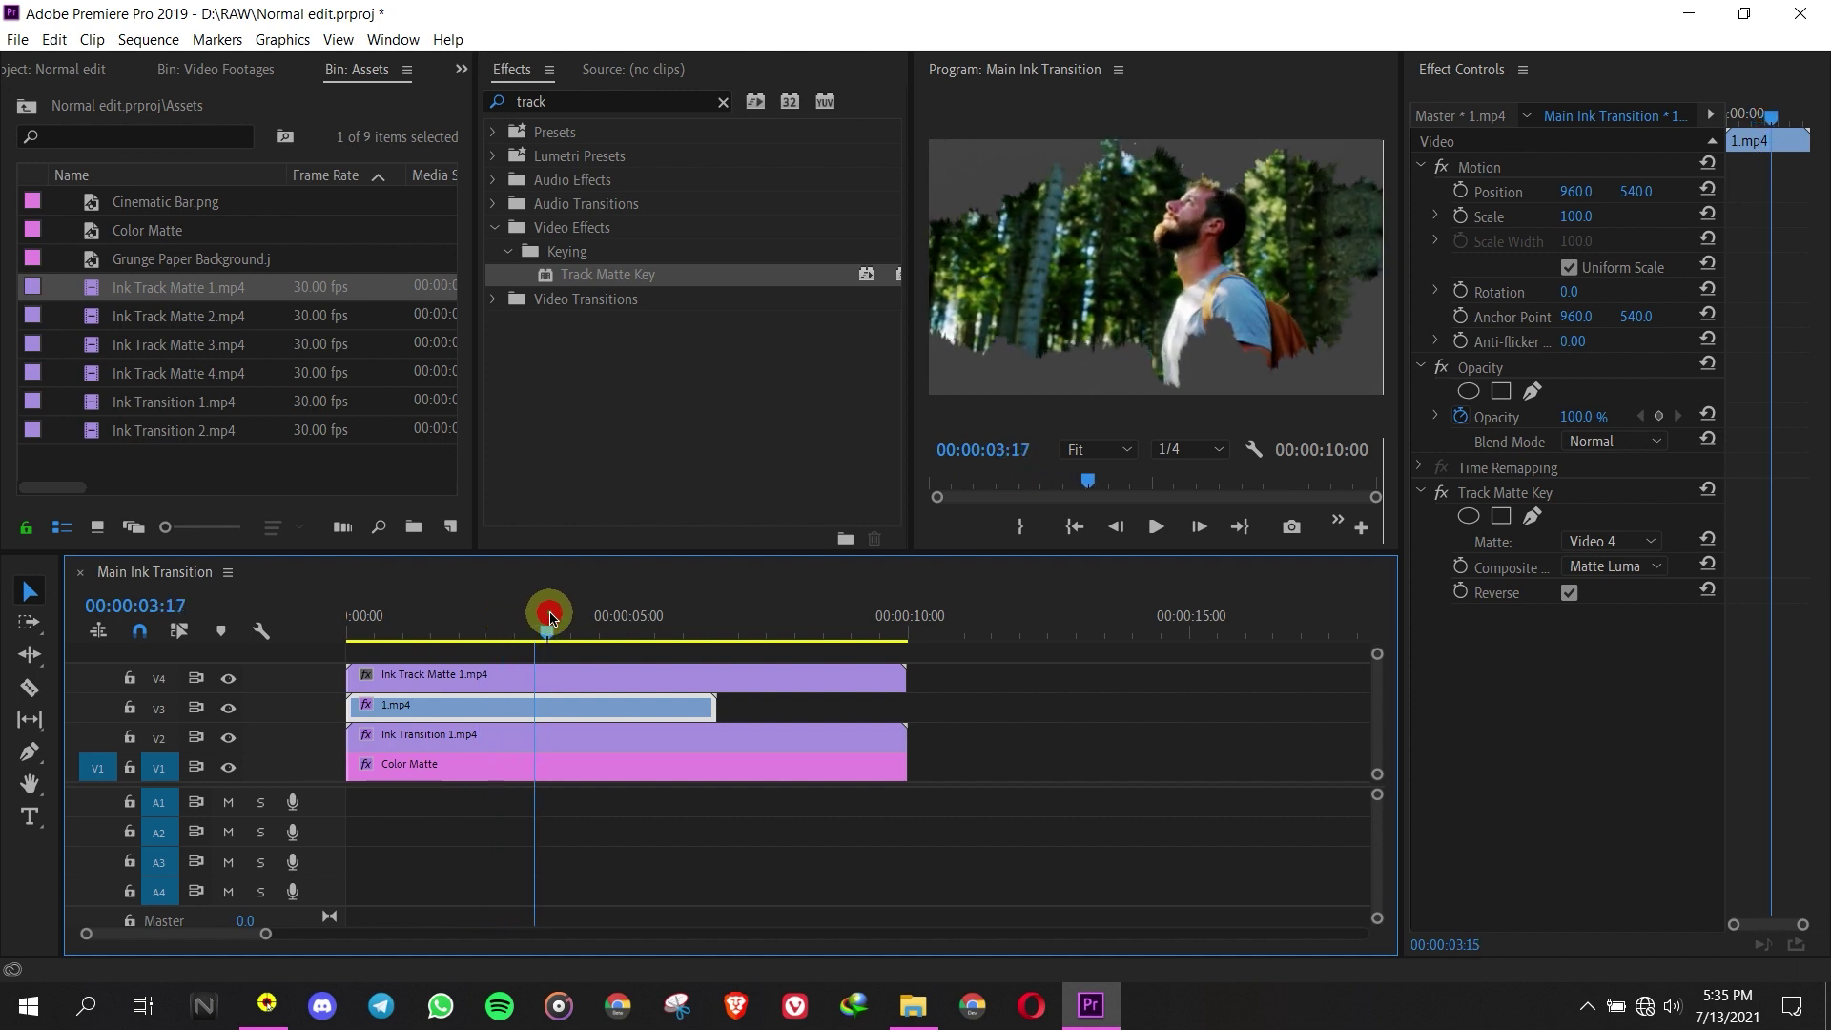
- Place Grunge Paper Background.jpg from the Assets bin on track V5 at the sequence start
drag(299, 782, 313, 864)
drag(410, 624, 512, 611)
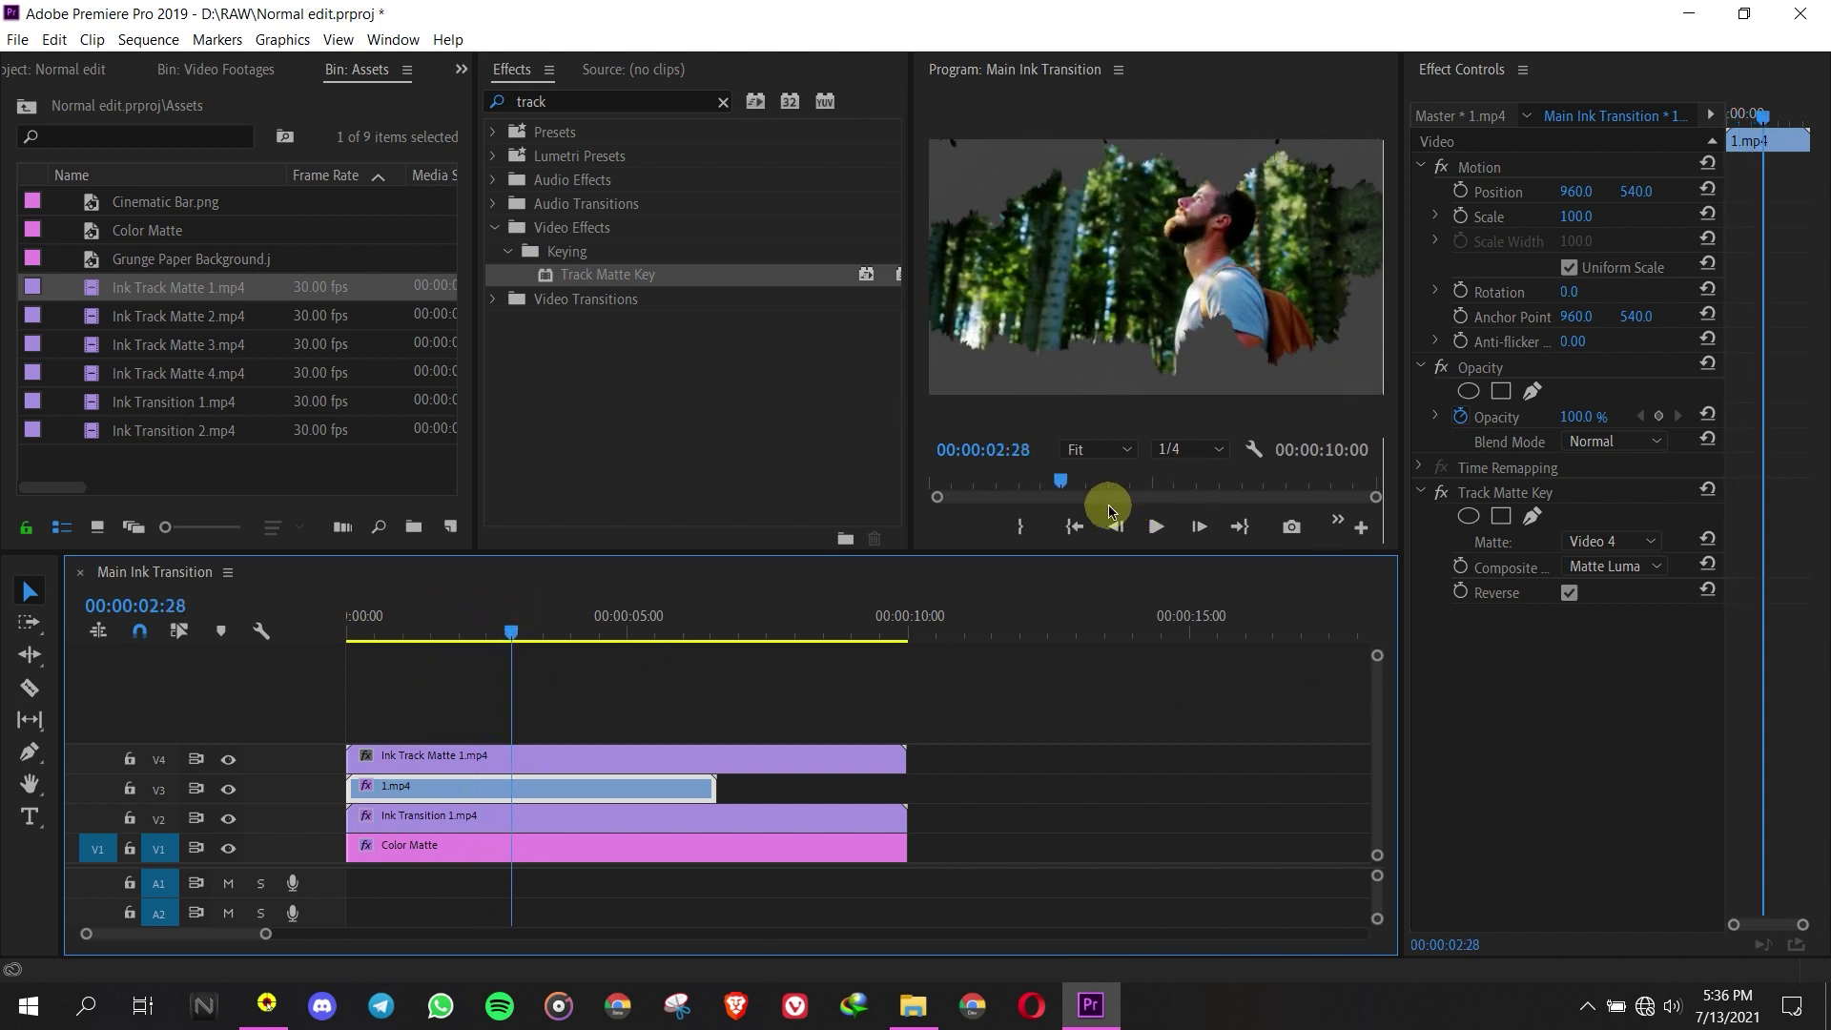
click(157, 264)
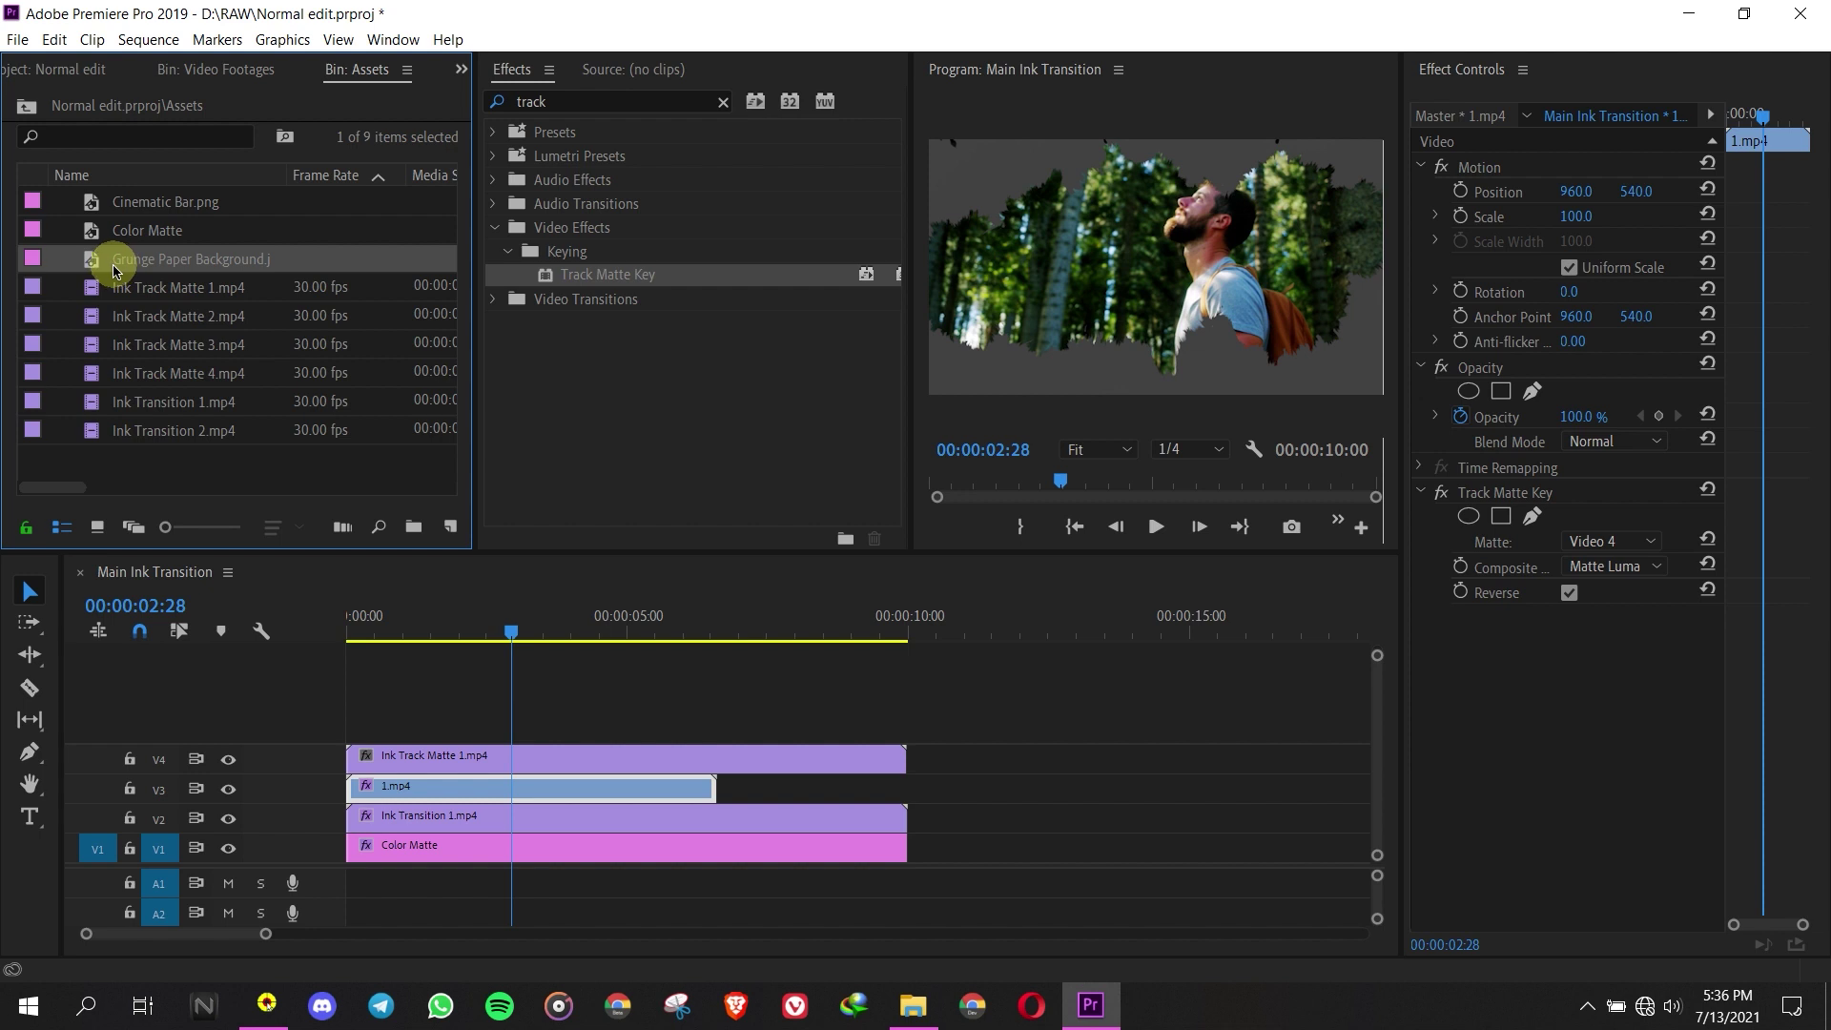
drag(405, 619, 346, 689)
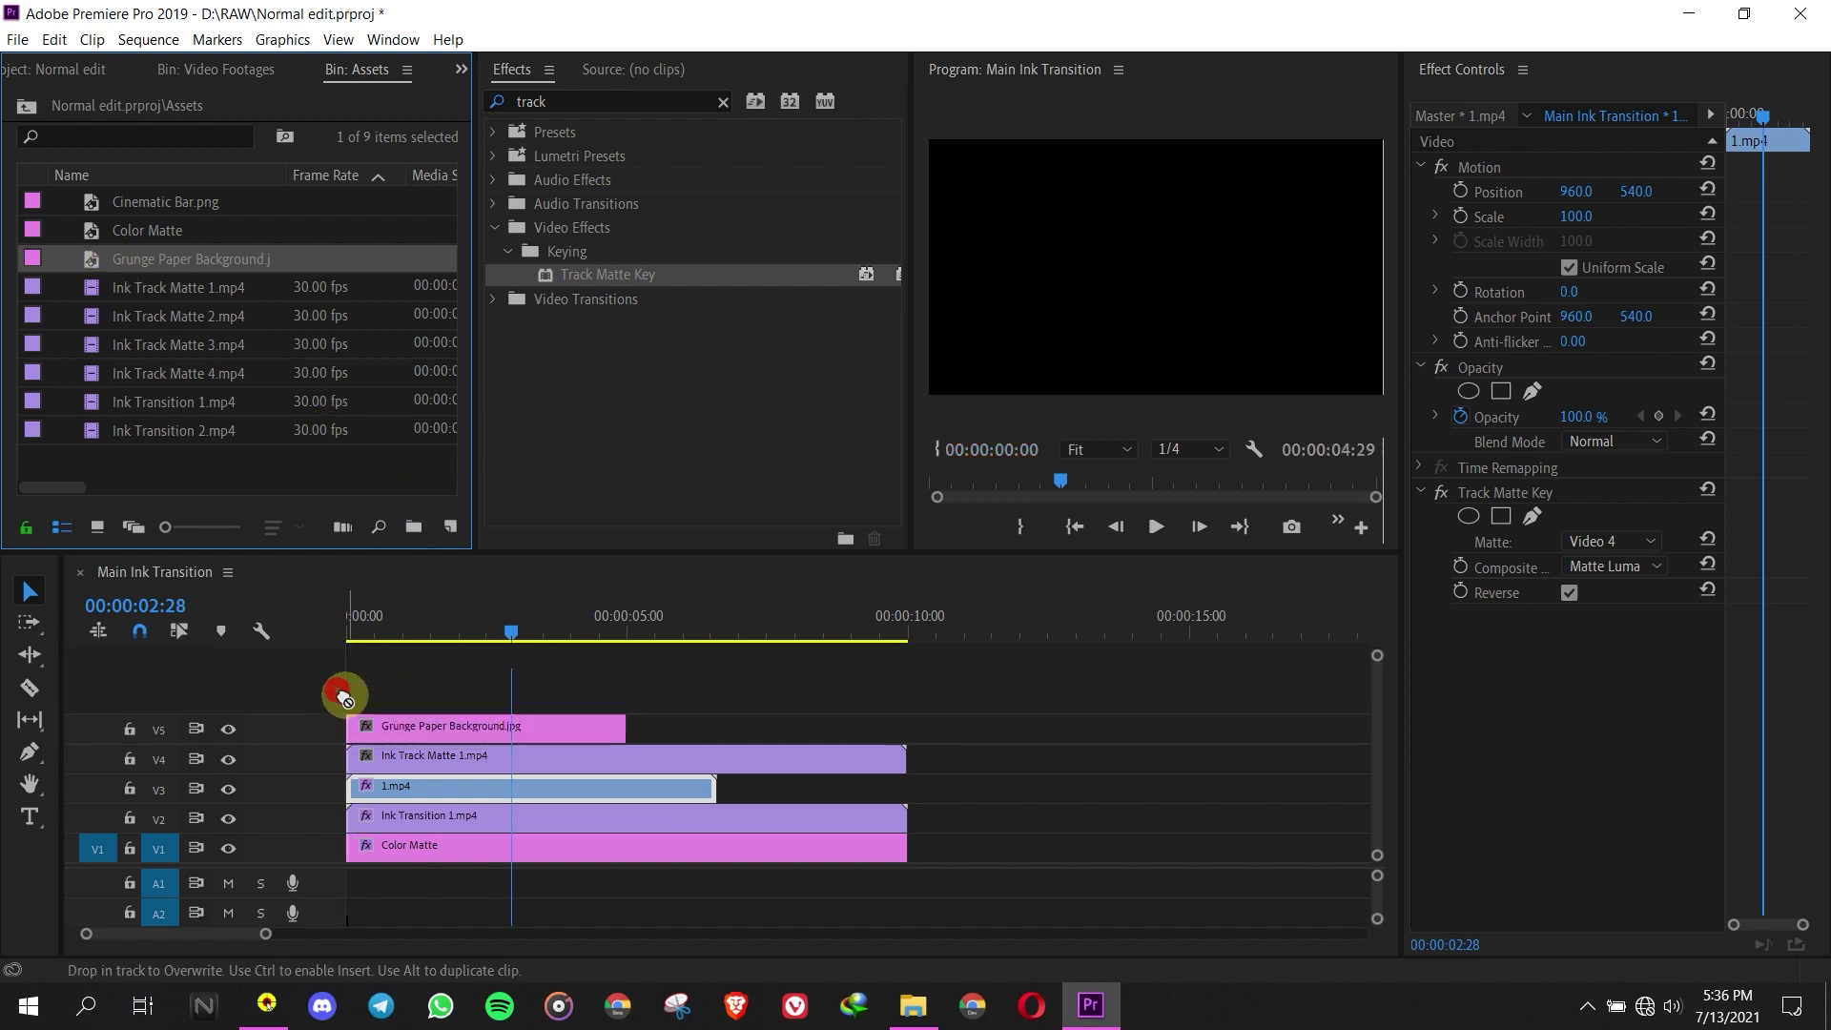
mouse_move(438, 631)
mouse_down()
mouse_move(347, 621)
mouse_move(427, 615)
mouse_up()
- Set the Grunge Paper Background clip's blend mode to Overlay and extend the clip to the end of 1.mp4
click(455, 715)
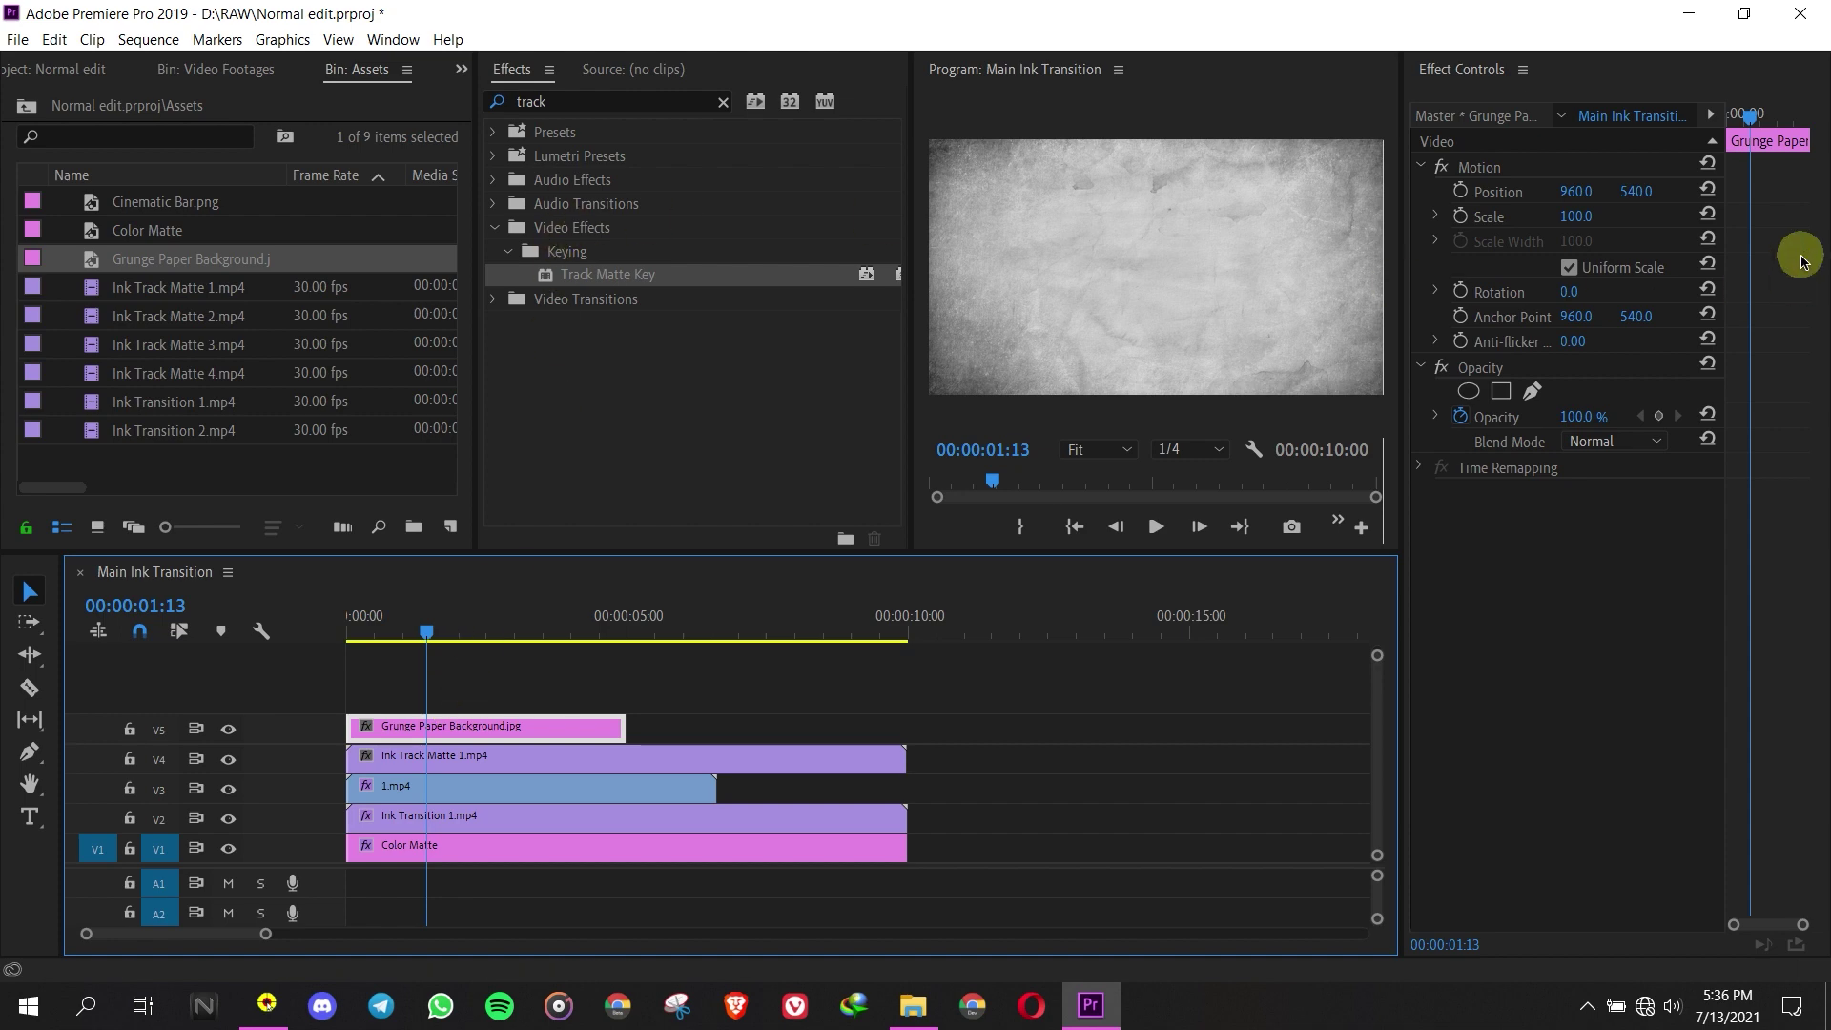
click(1474, 370)
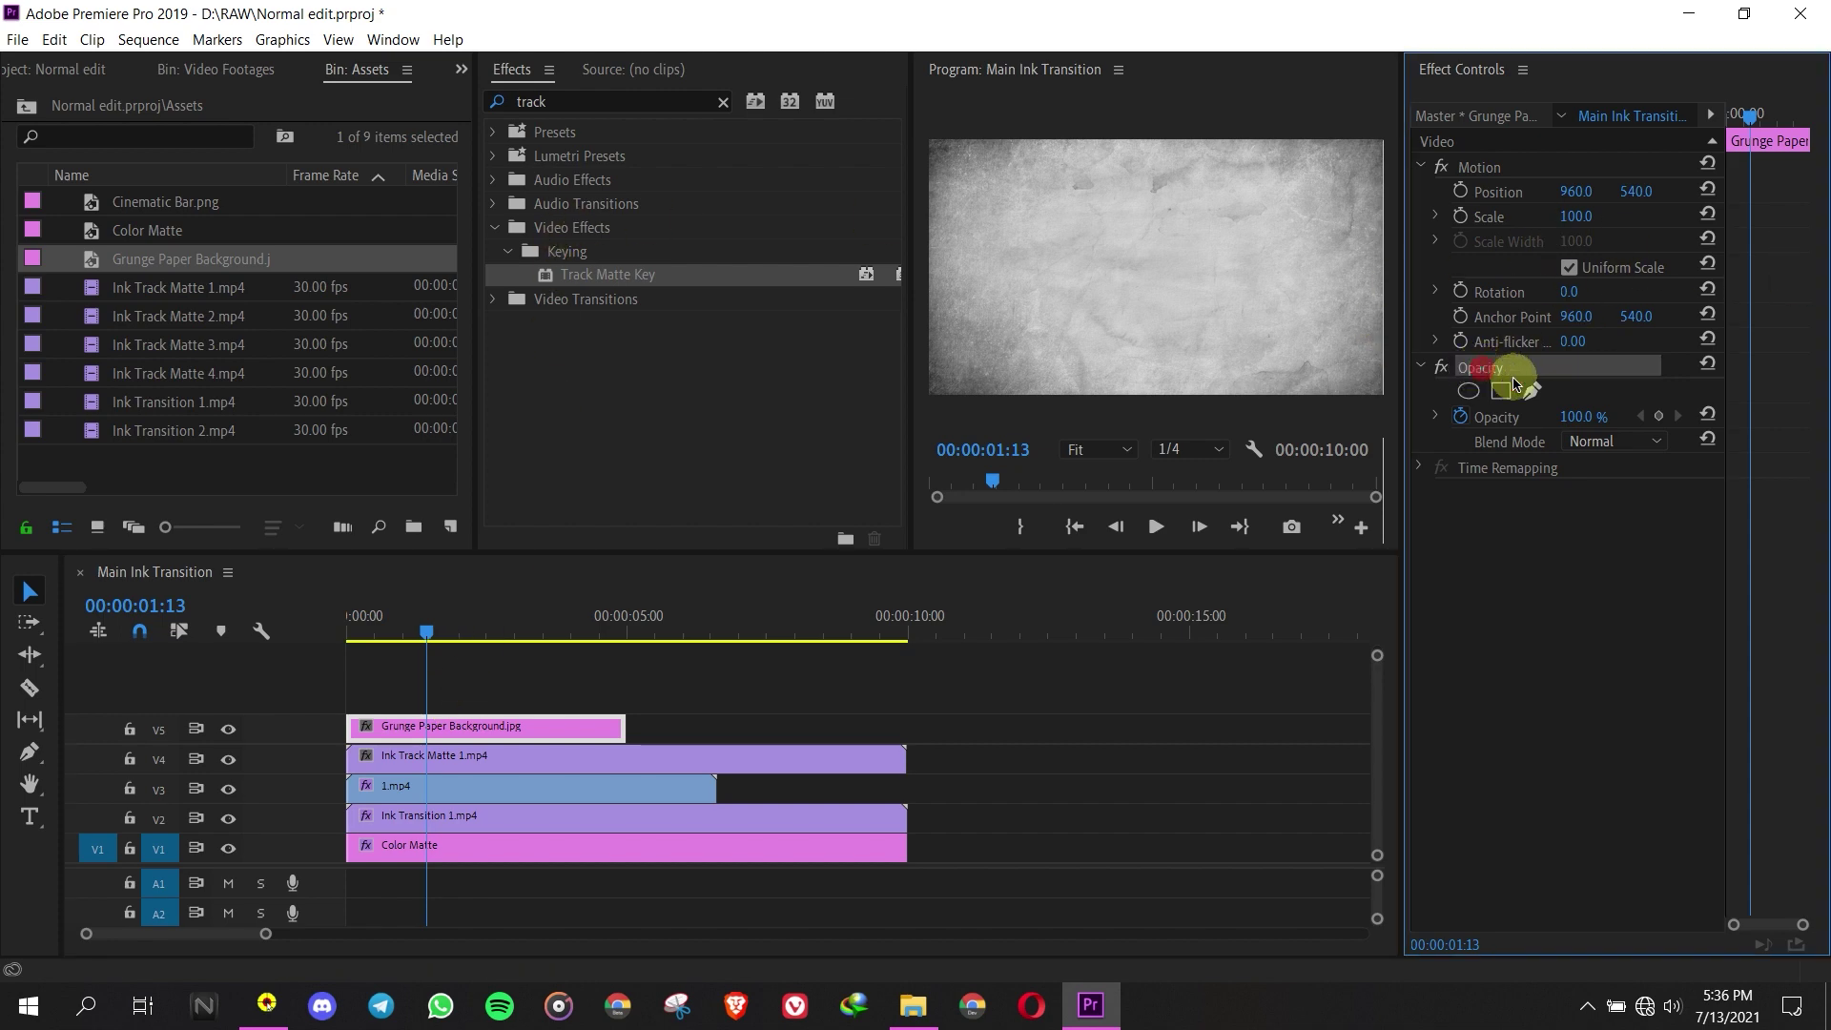
click(1610, 444)
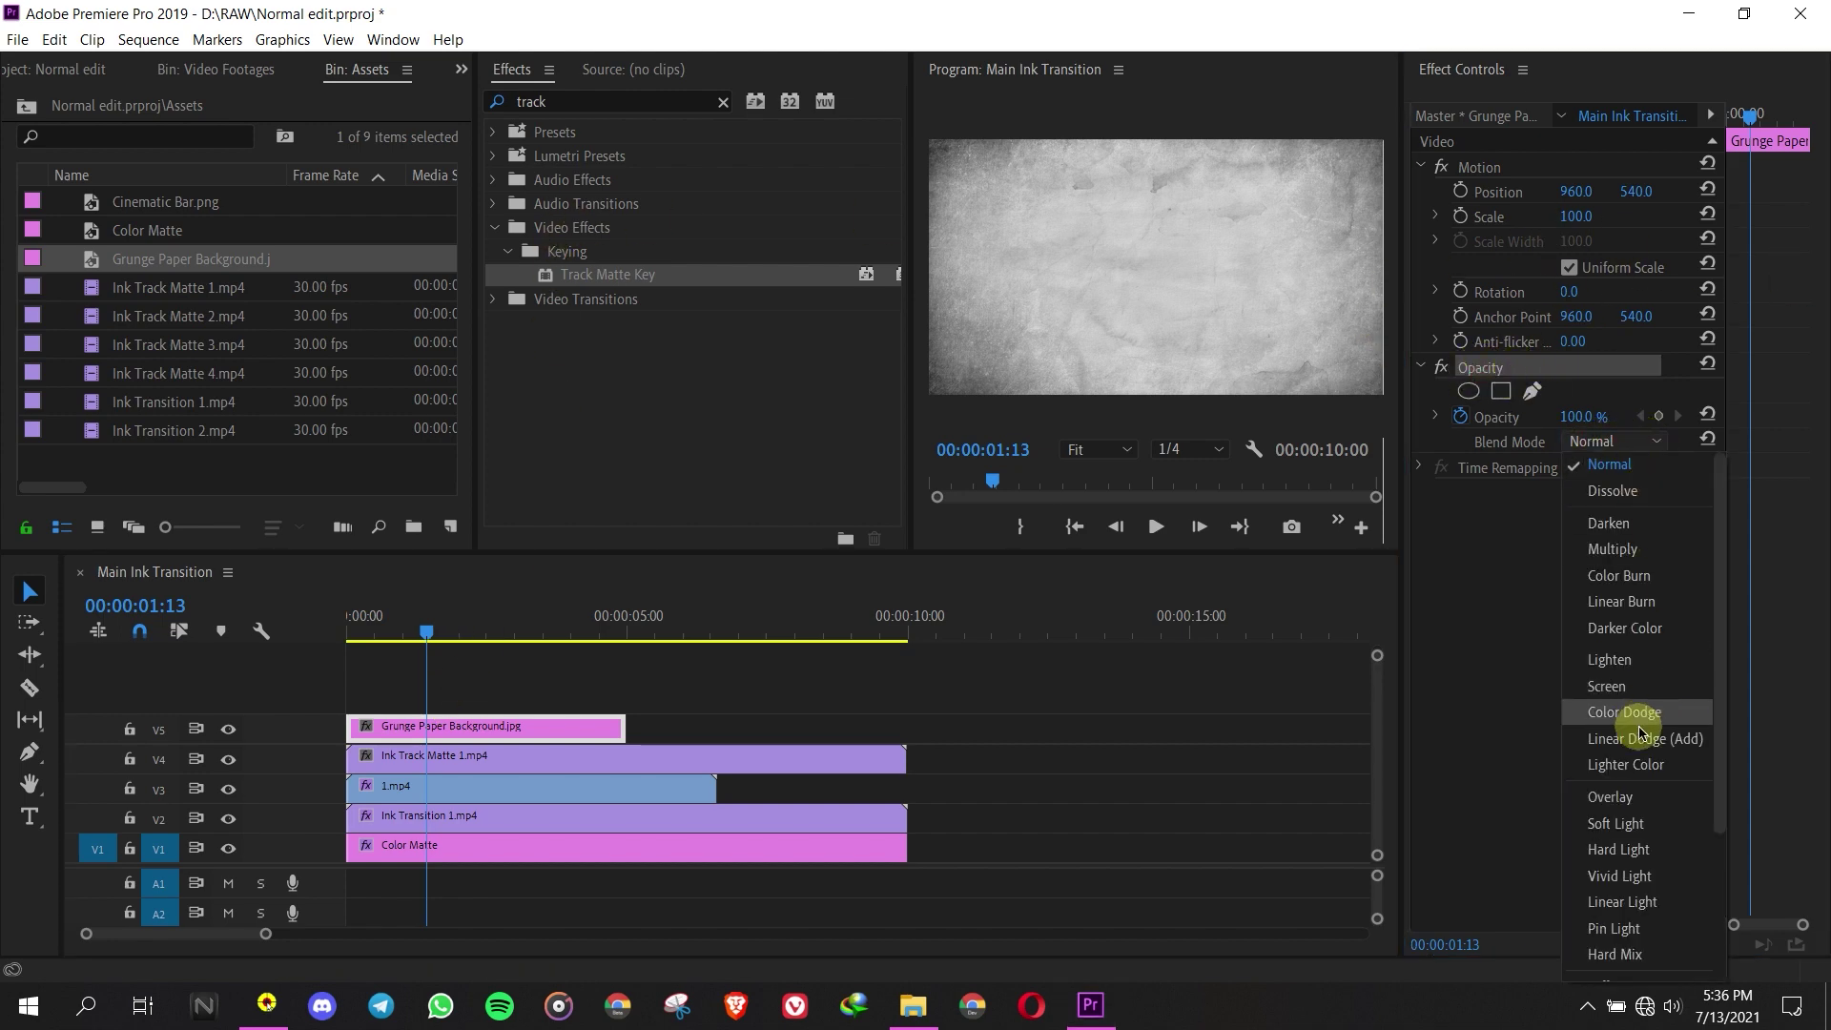
click(1612, 797)
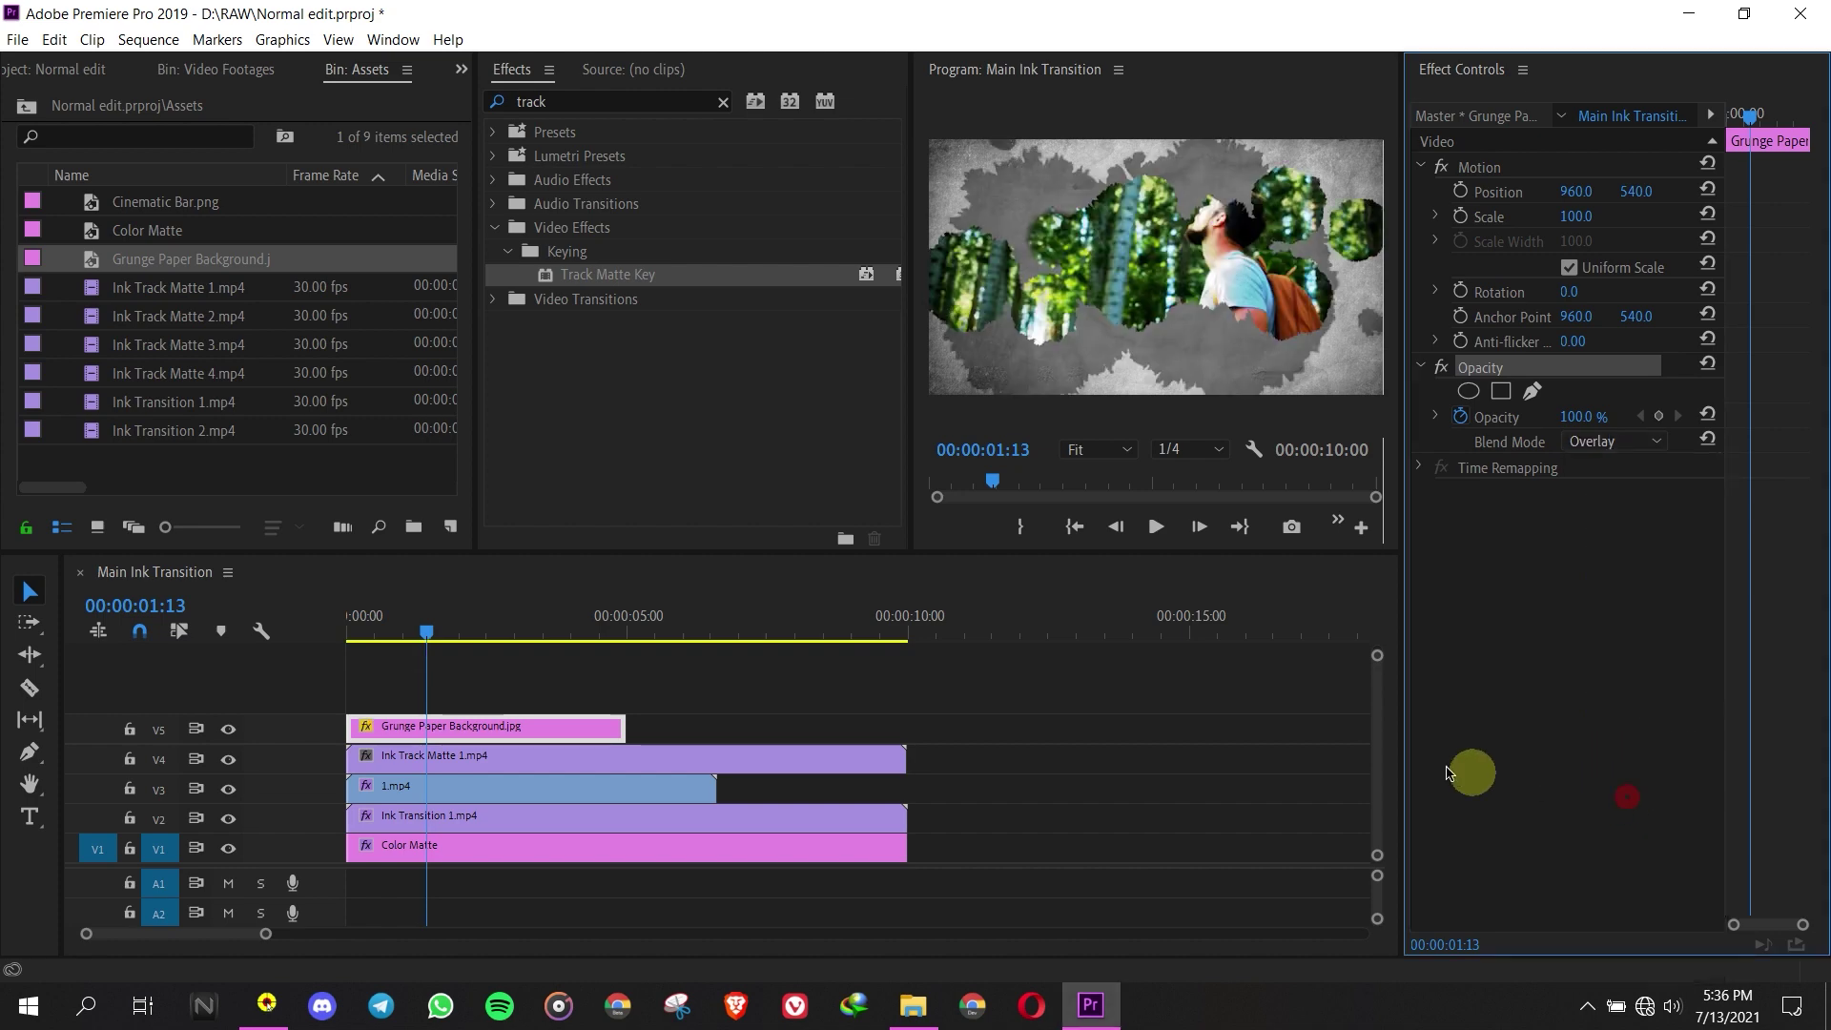
drag(625, 728, 715, 727)
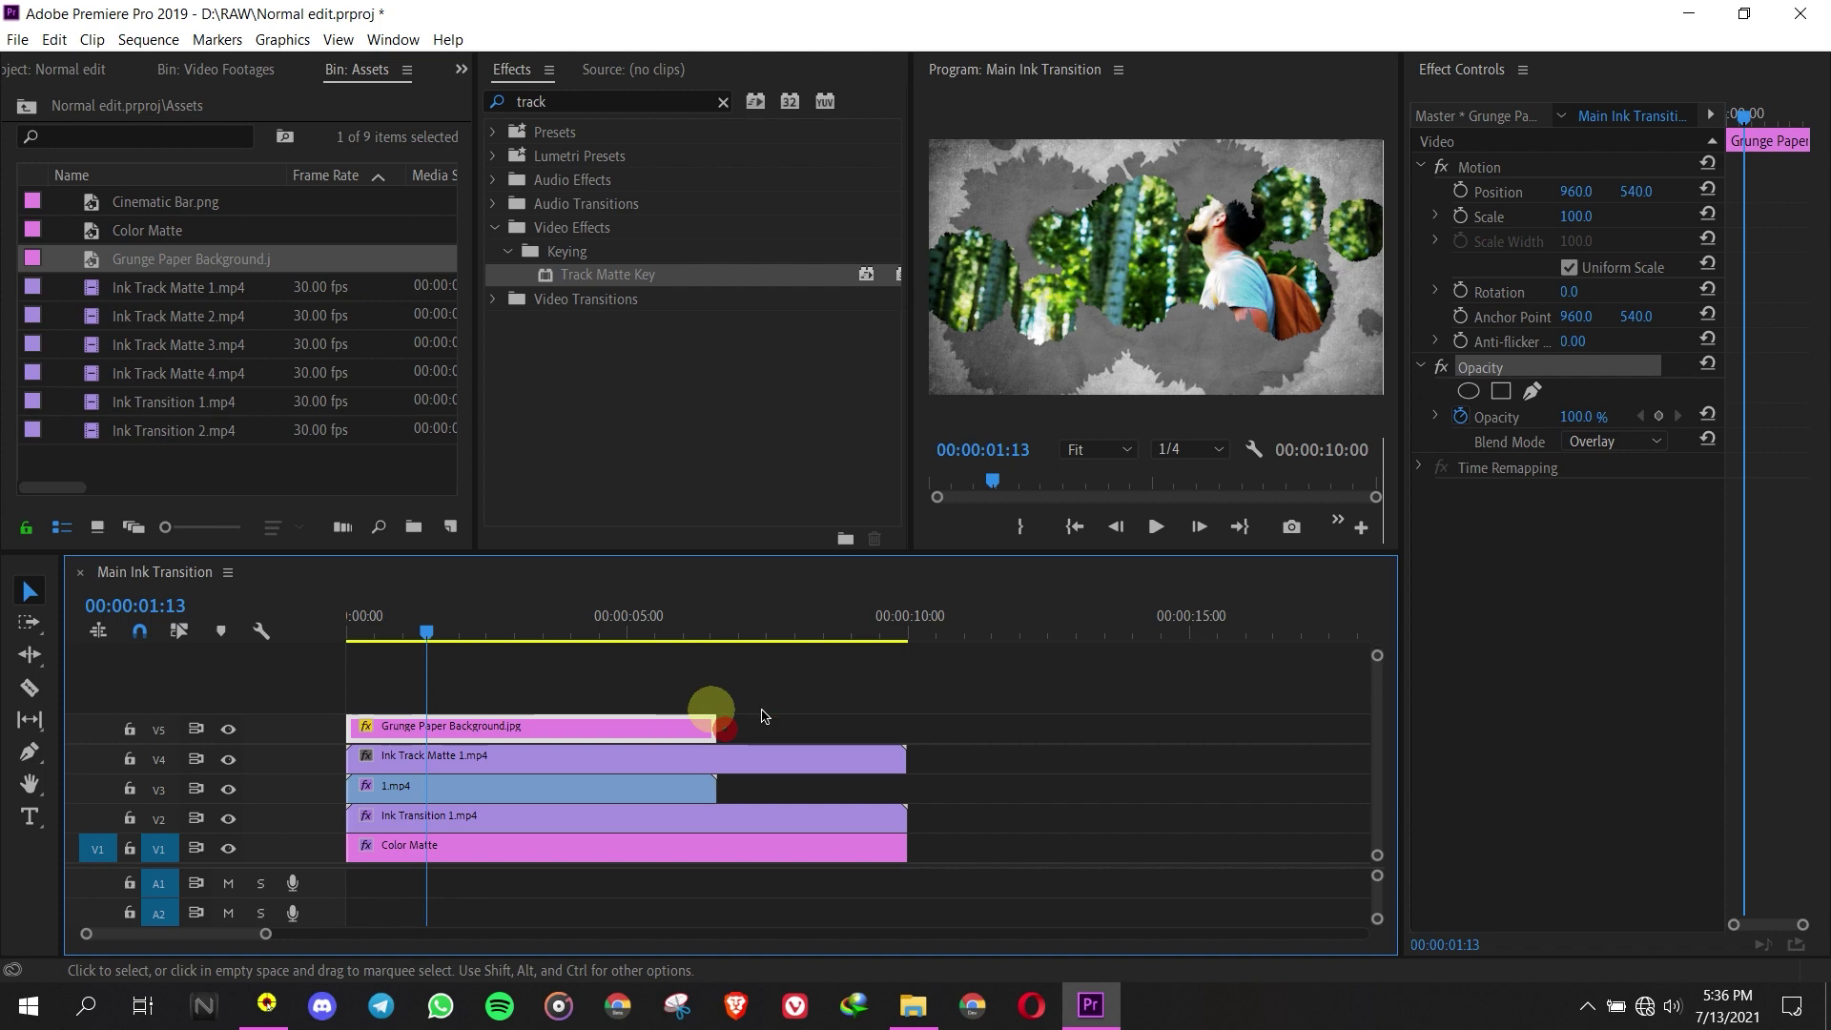
mouse_move(386, 616)
mouse_down()
mouse_move(321, 629)
mouse_move(518, 615)
mouse_move(319, 621)
mouse_move(504, 625)
mouse_up()
- Place Ink Transition 1.mp4 from the Assets bin on track V6 at the sequence start
click(157, 287)
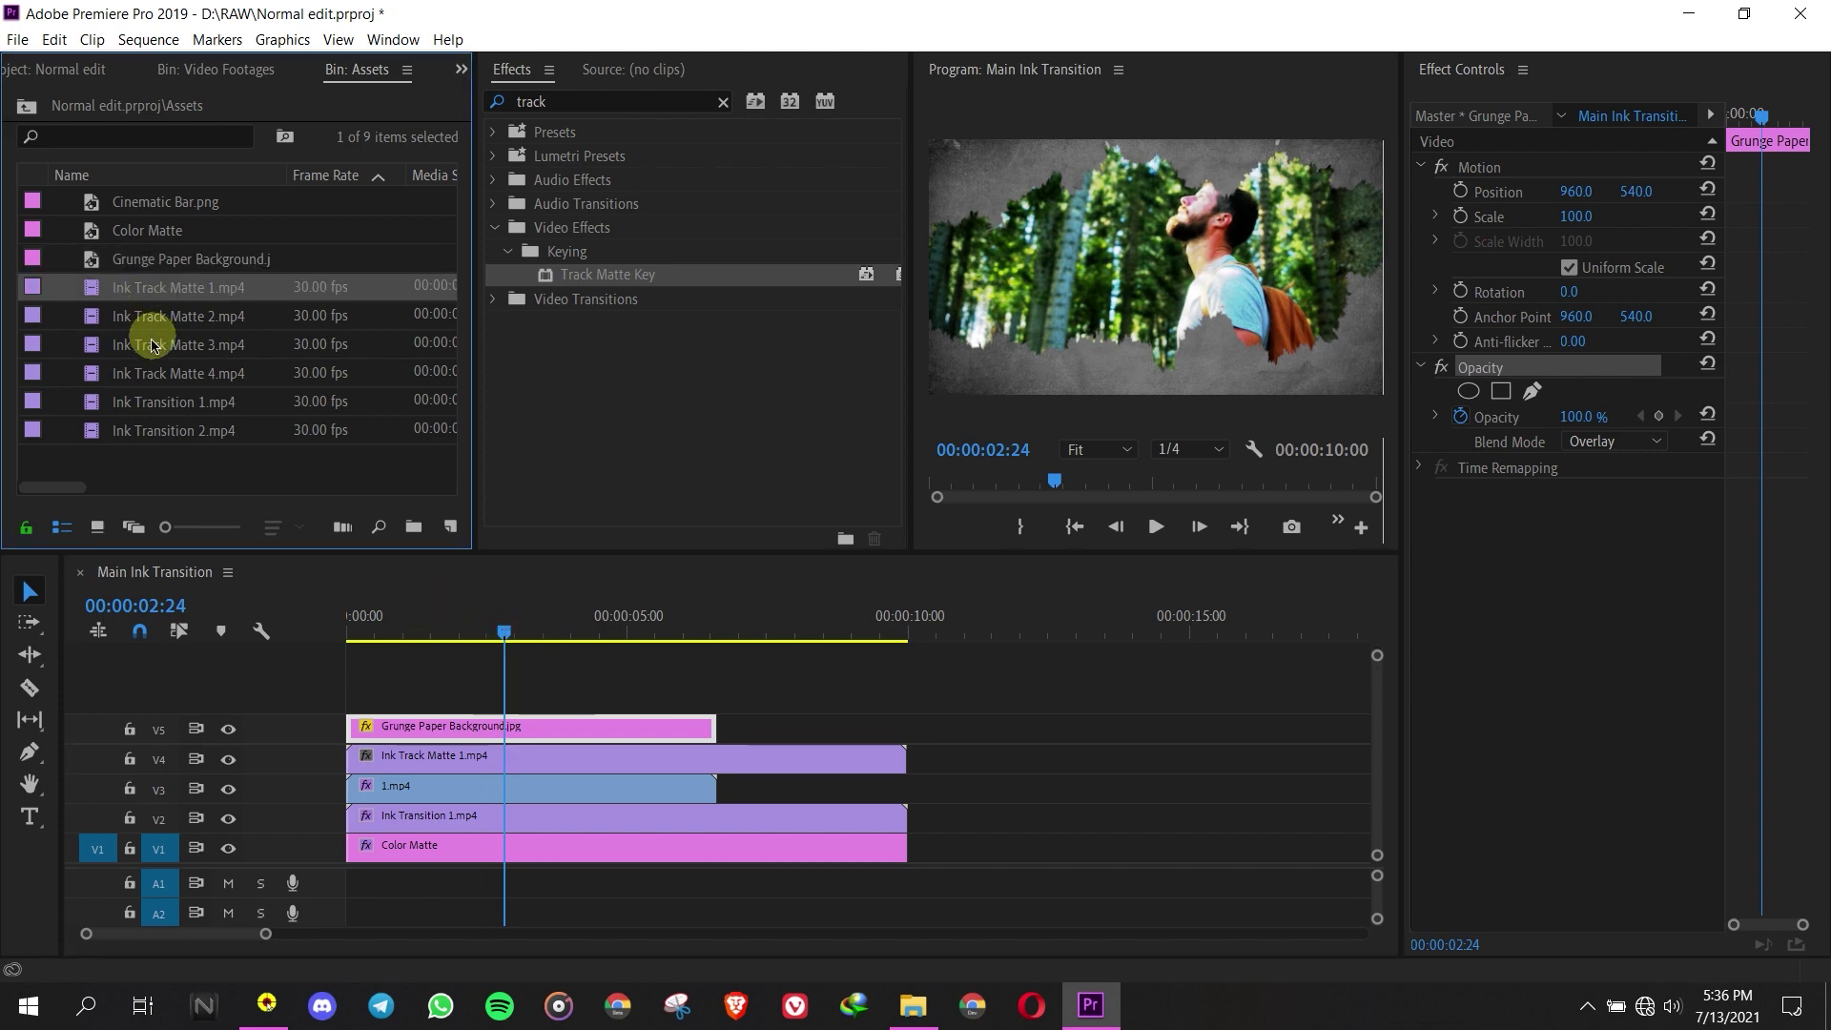
click(141, 409)
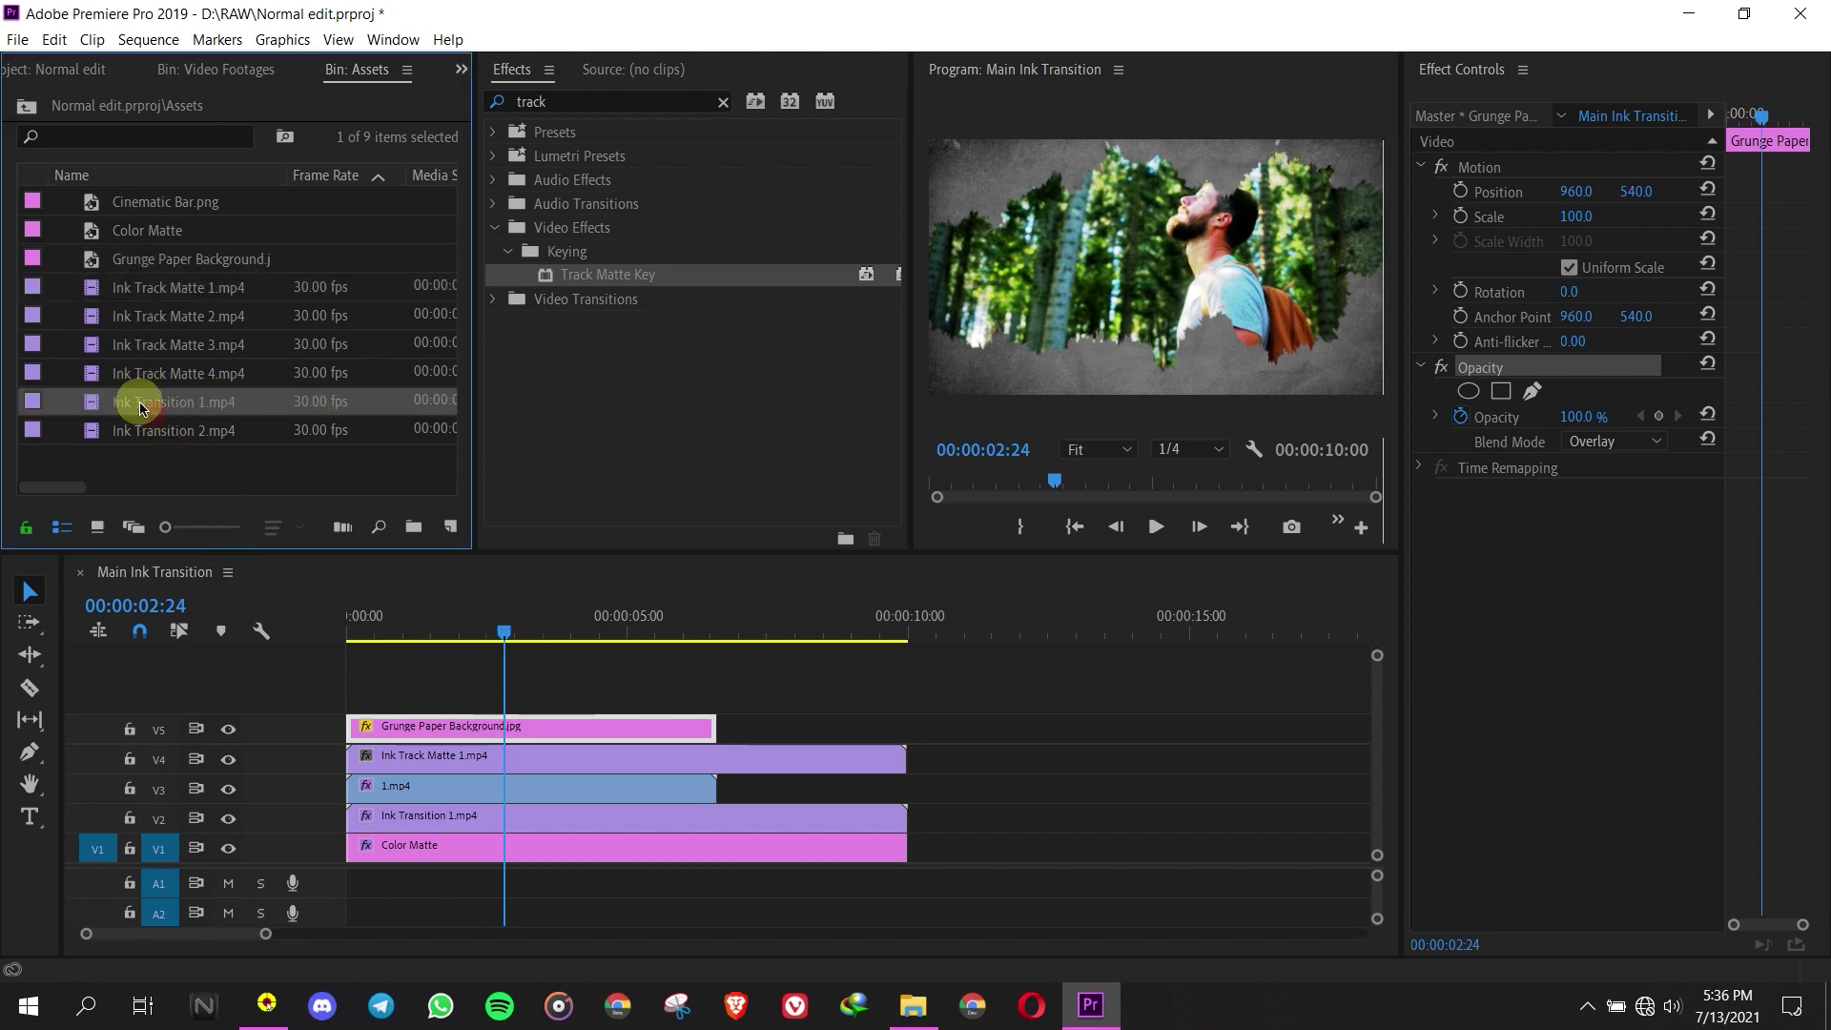
mouse_move(92, 408)
mouse_down()
mouse_move(392, 654)
mouse_move(306, 683)
mouse_move(381, 699)
mouse_move(402, 632)
mouse_up()
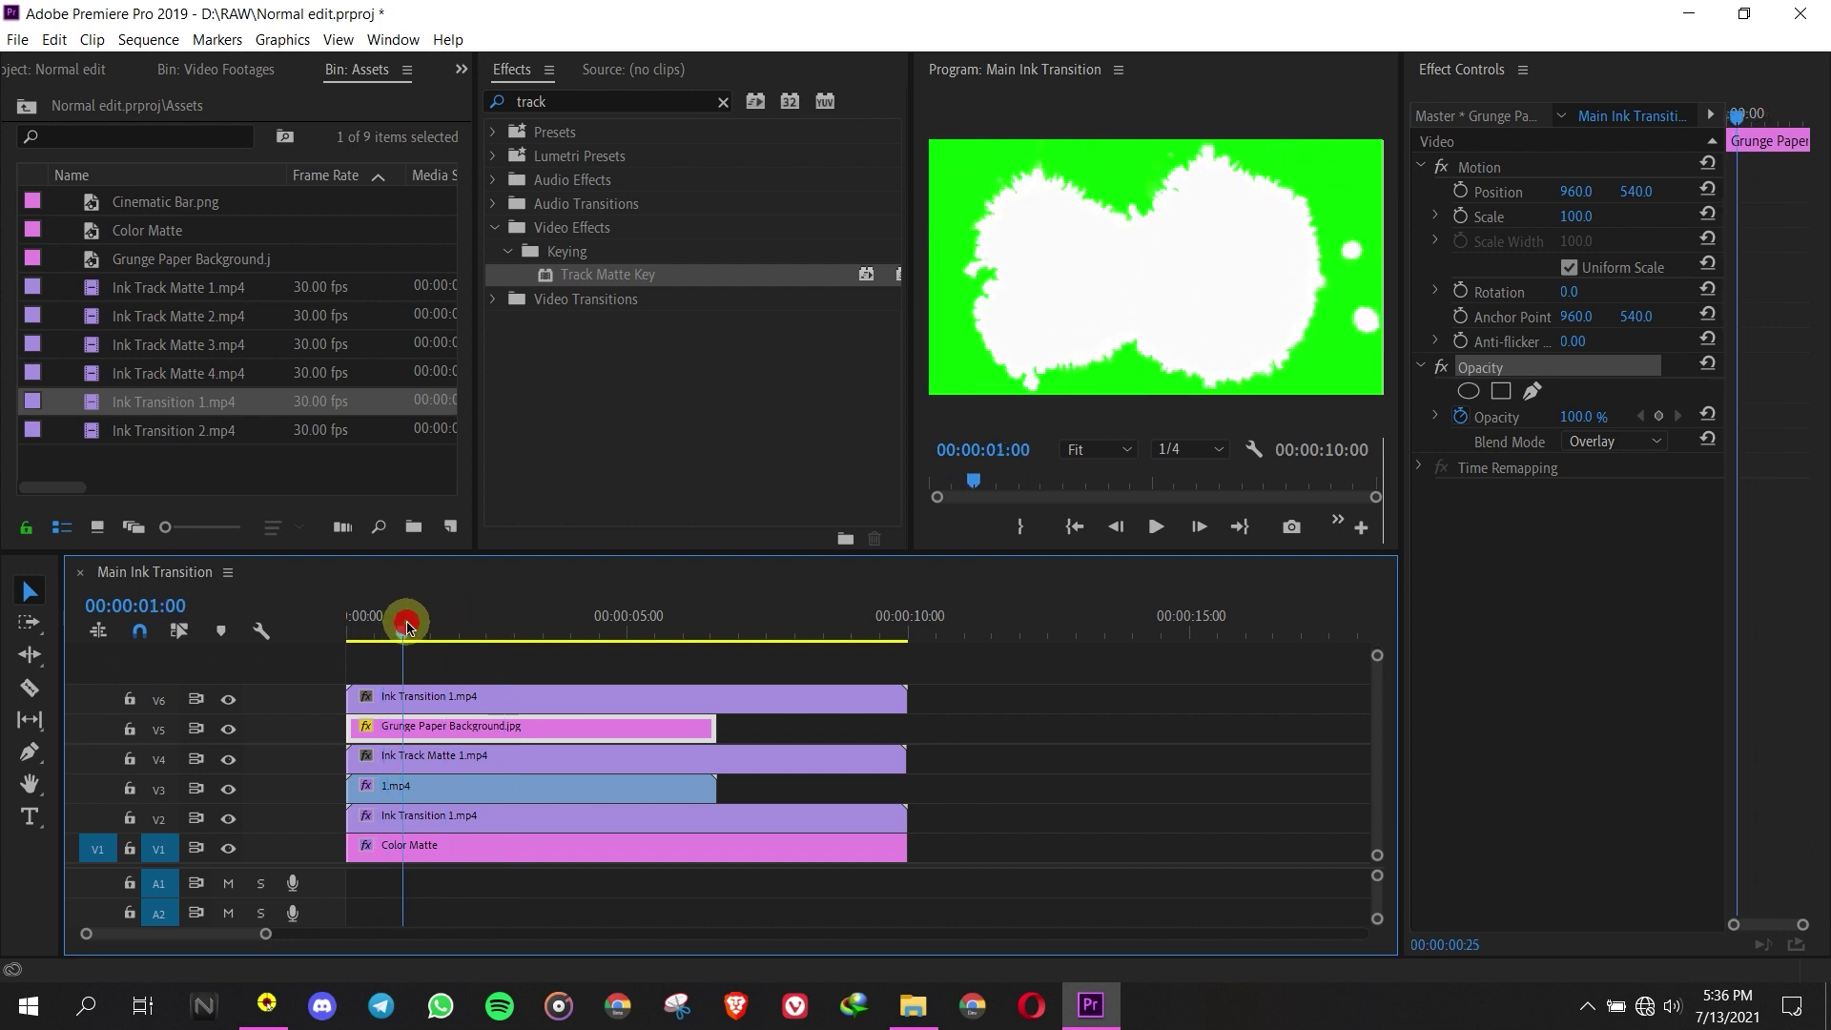
- Apply Ultra Key to Ink Transition 1.mp4 on V6 and sample its green background as the key color
click(430, 703)
click(571, 100)
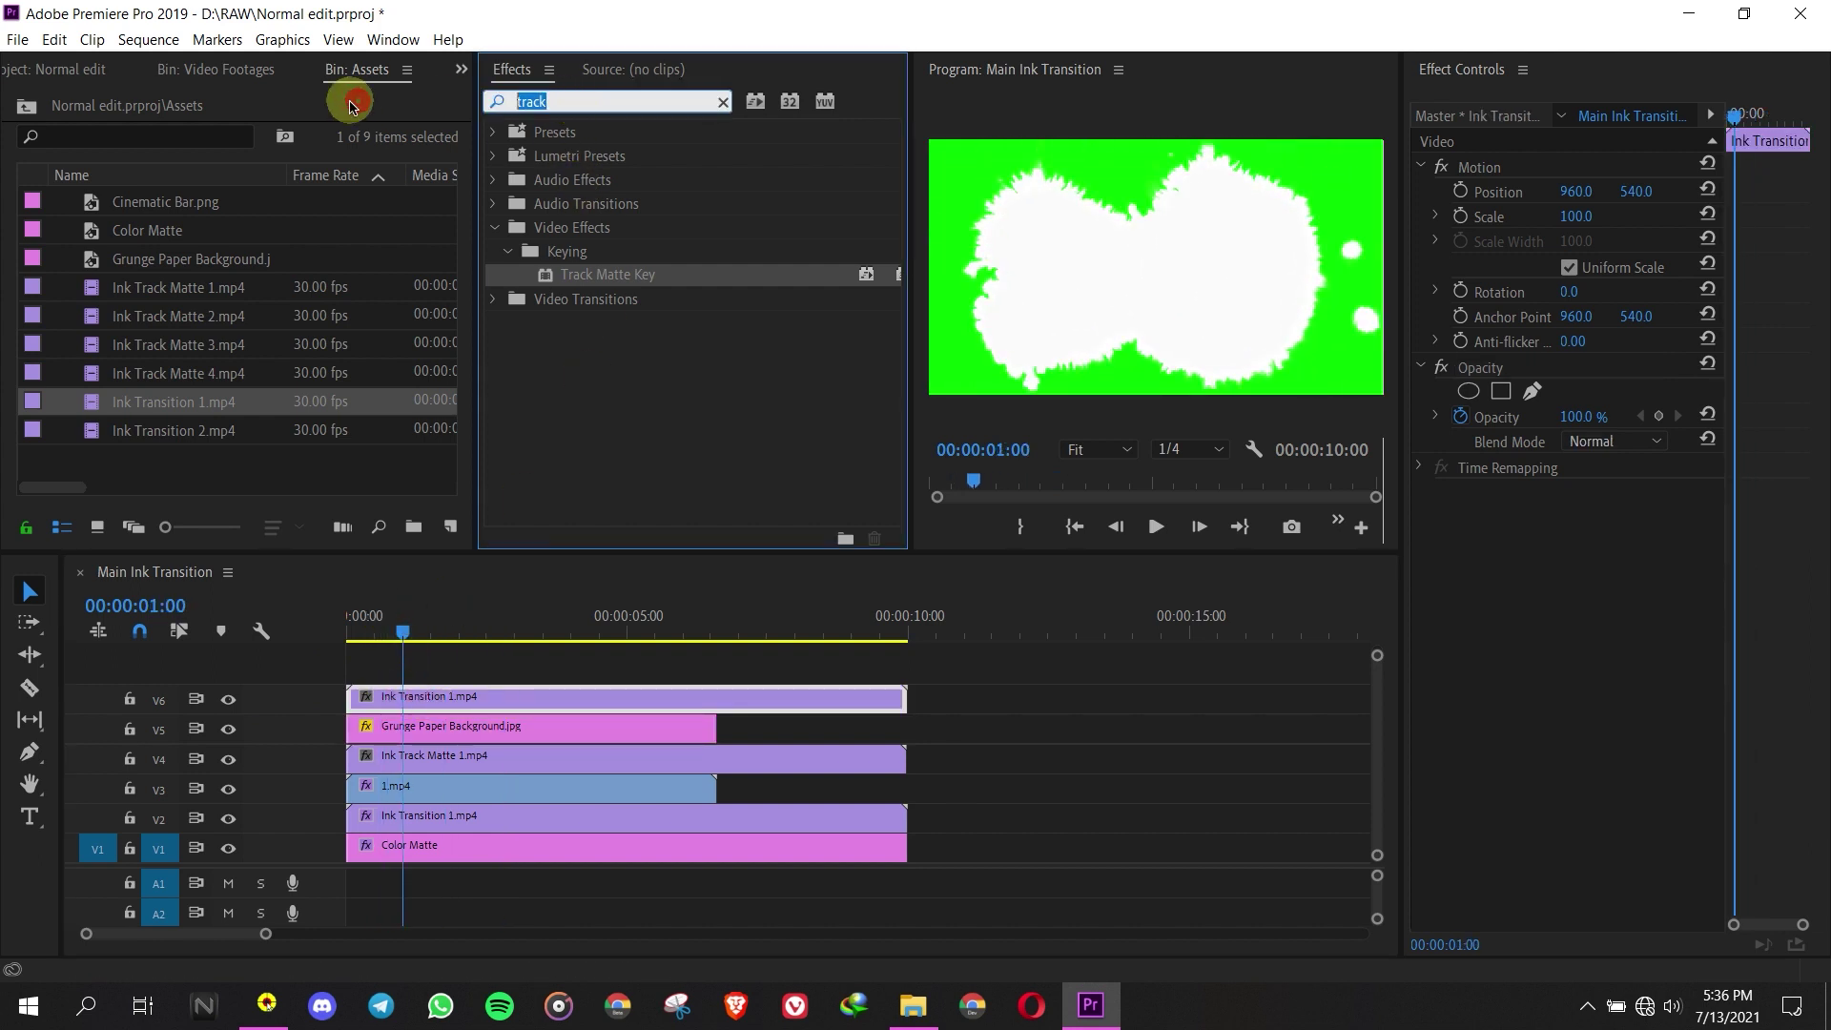
text(ultra)
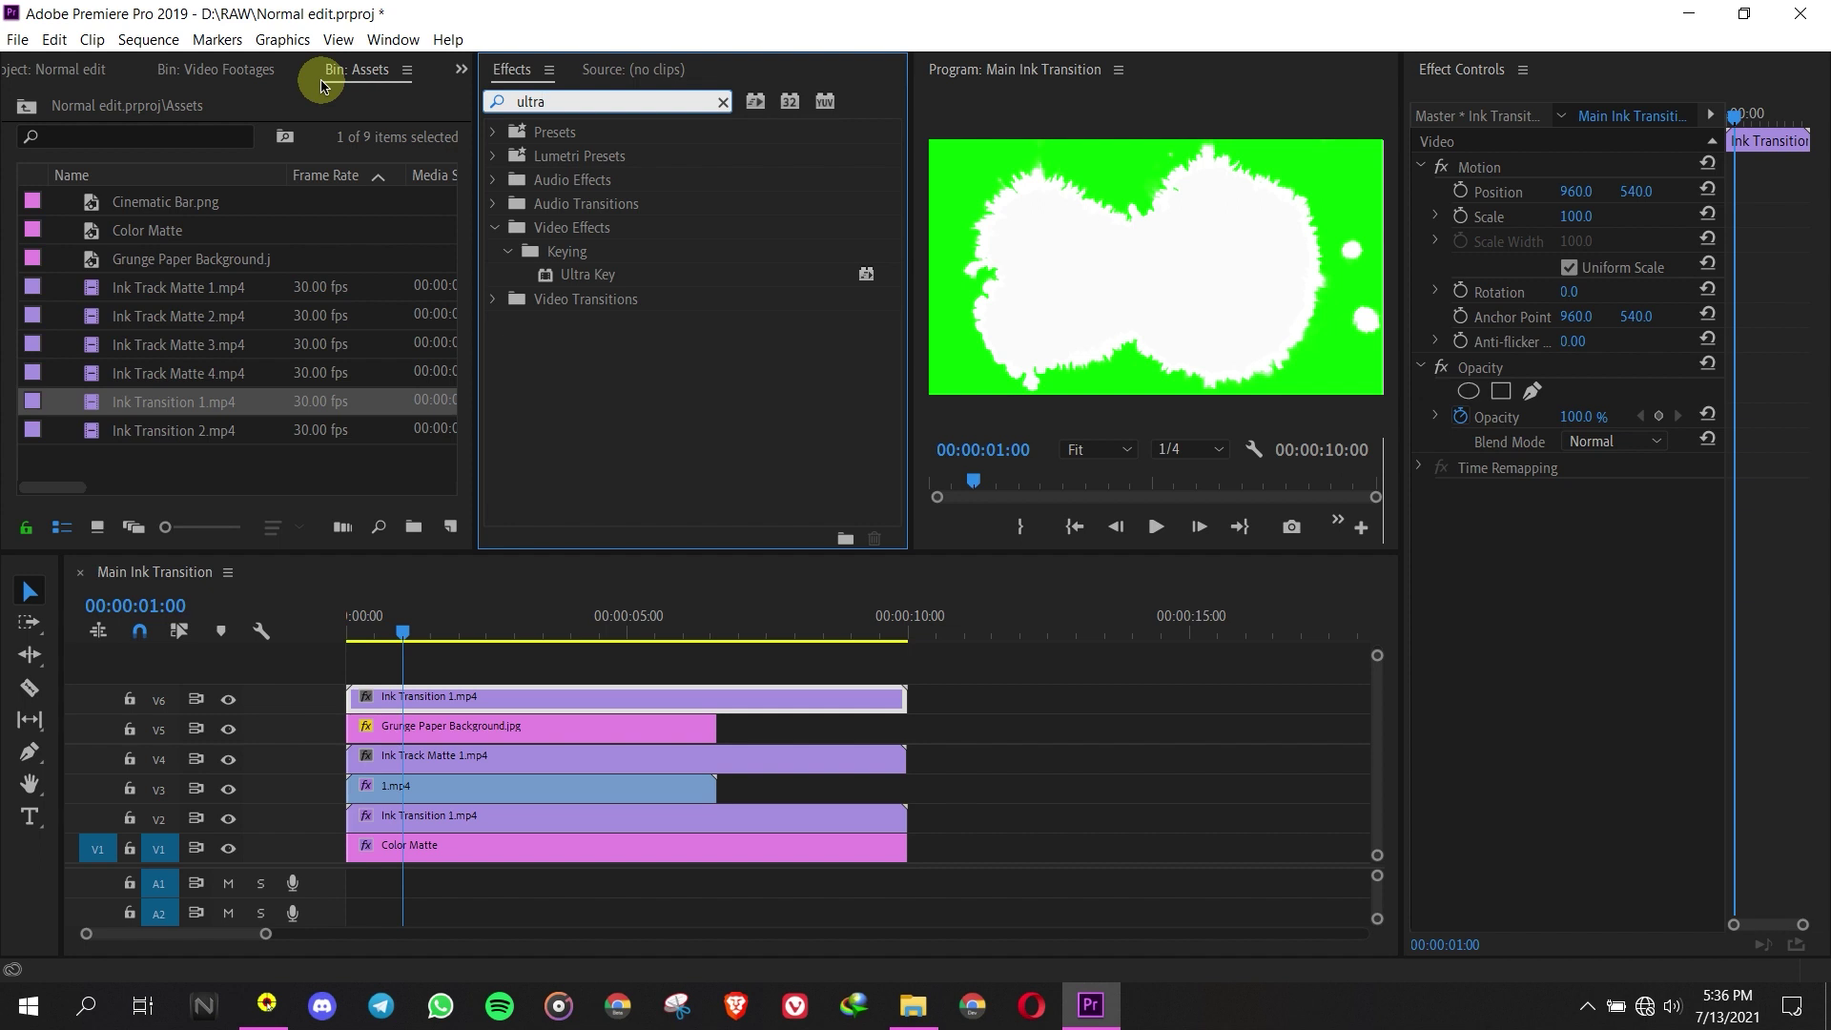
click(603, 279)
mouse_move(647, 441)
mouse_down()
mouse_move(362, 673)
mouse_move(359, 699)
mouse_up()
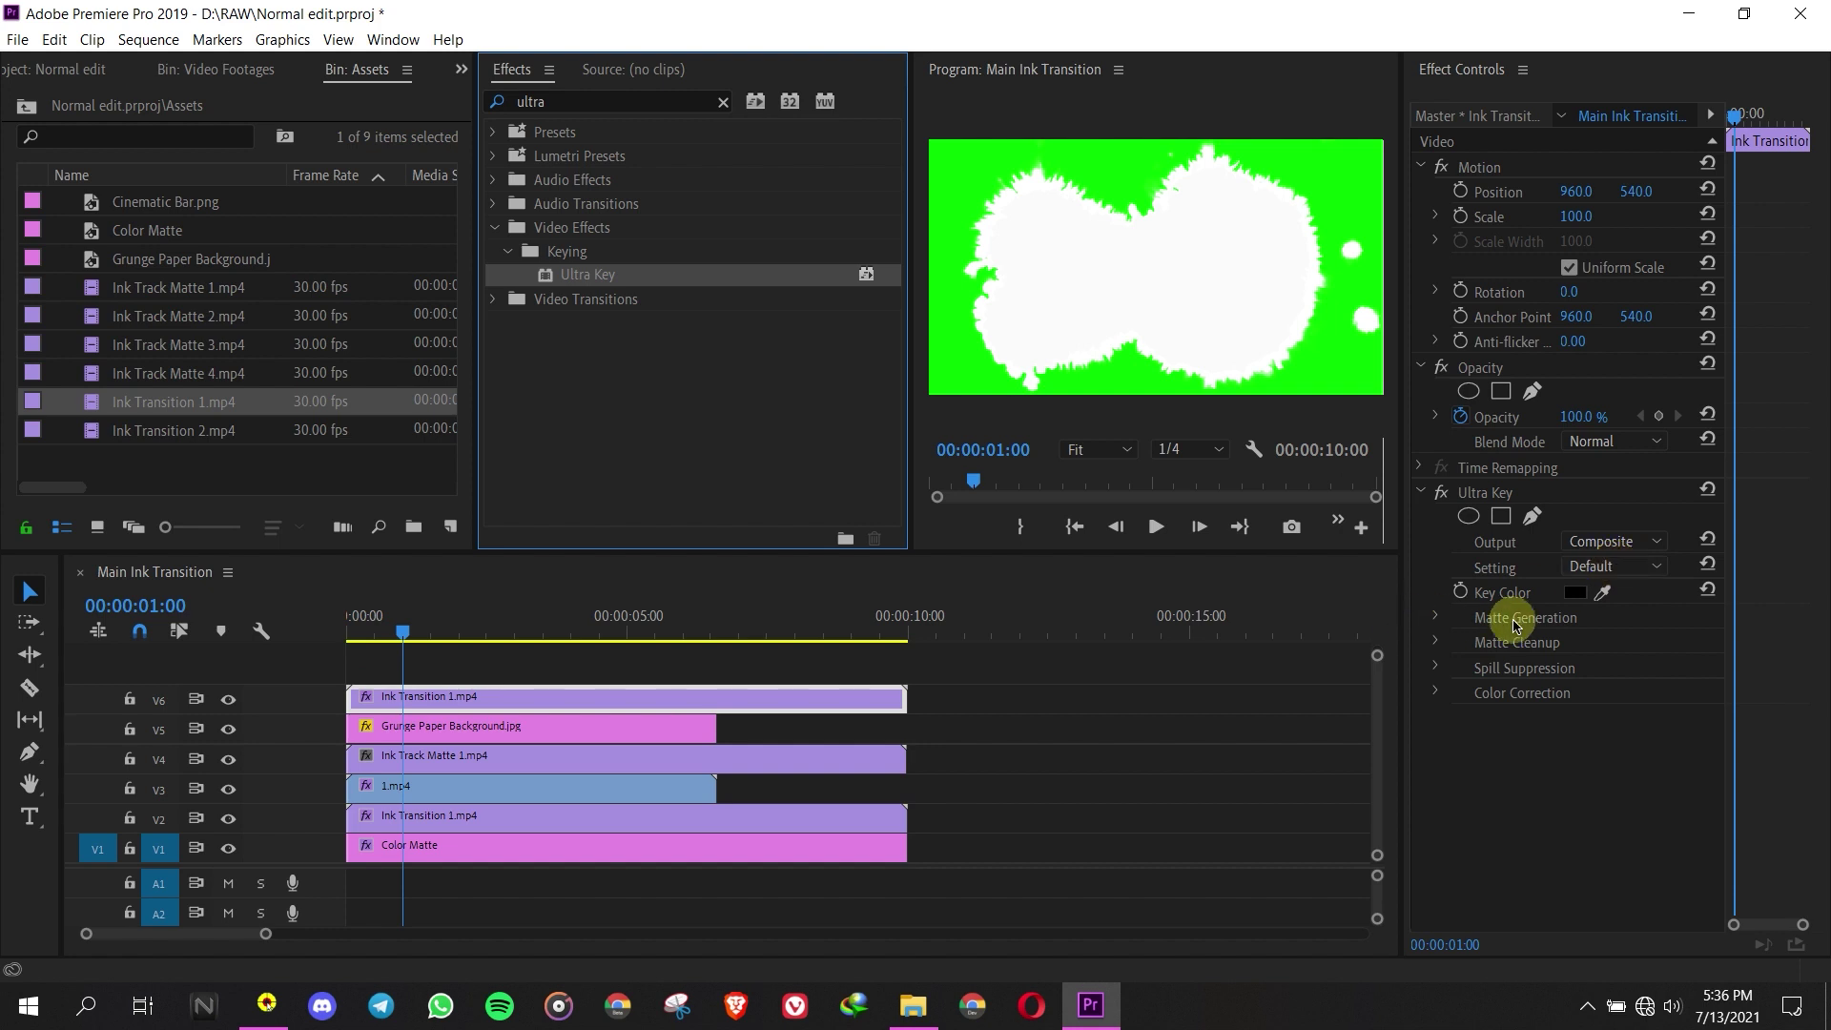
click(1603, 592)
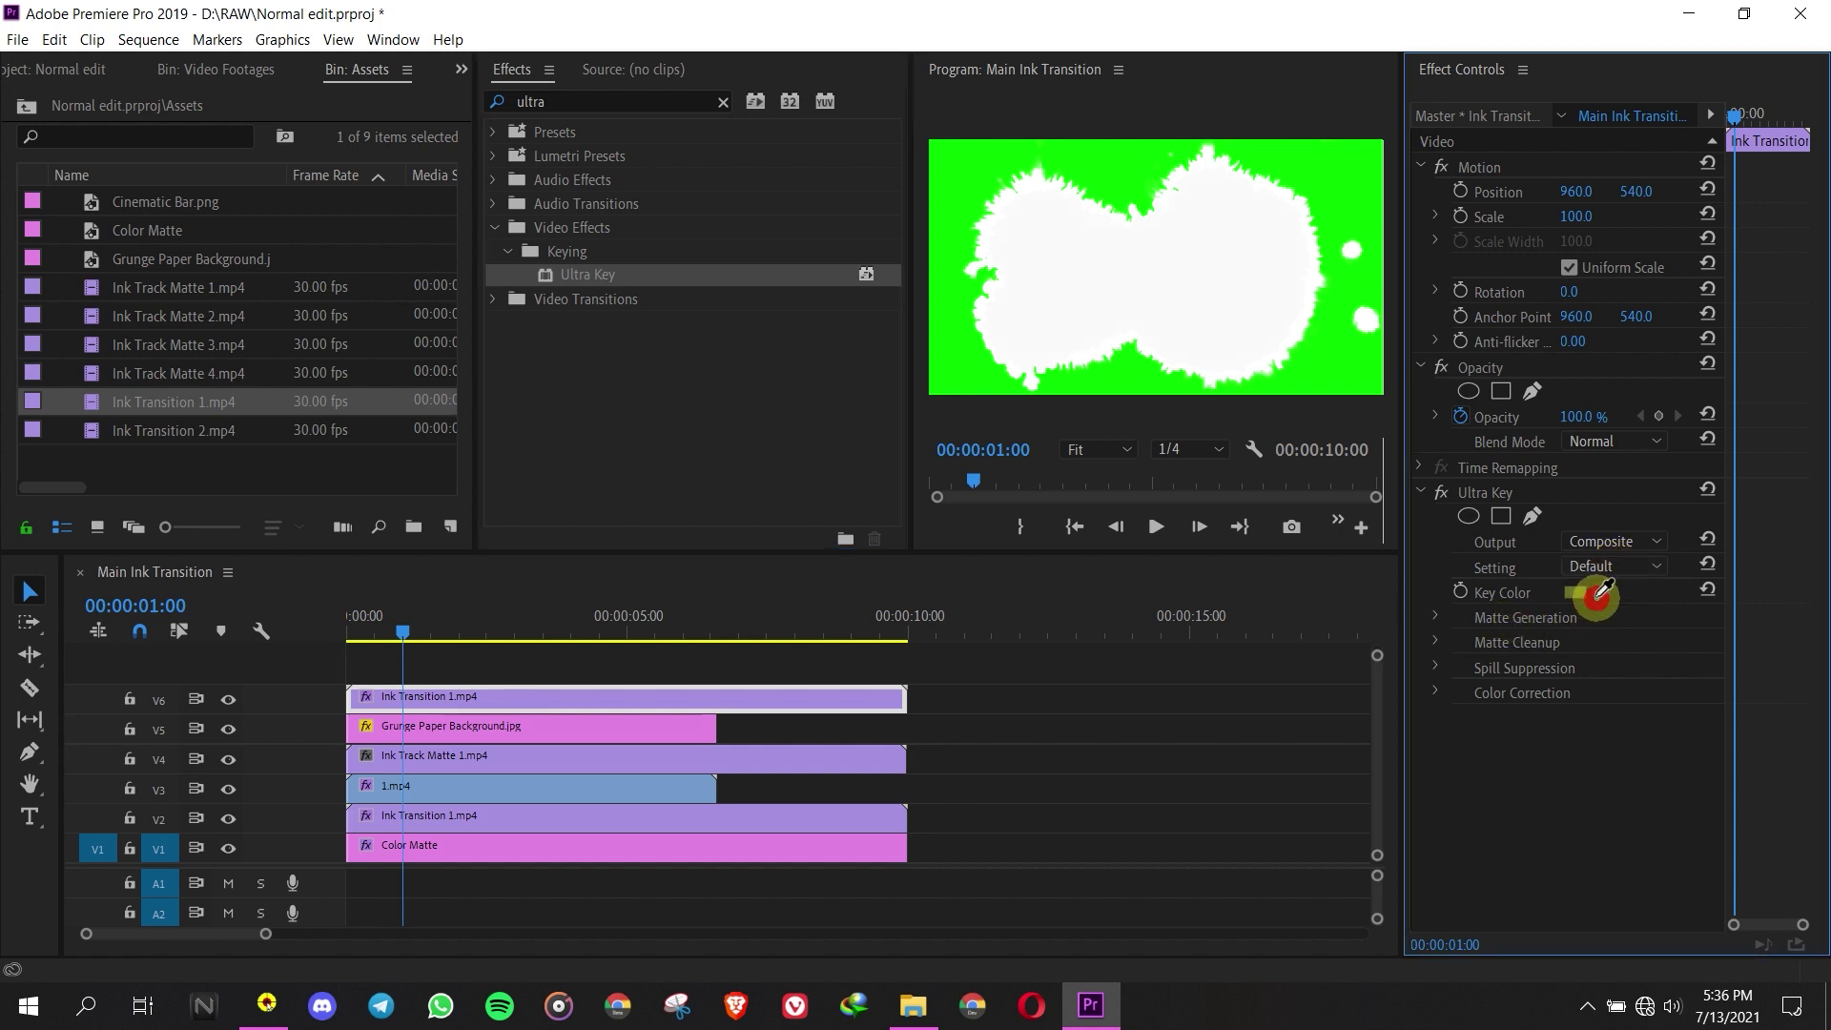
click(957, 199)
- Find the Track Matte Key effect and apply it to the Grunge Paper Background clip on V5
click(431, 727)
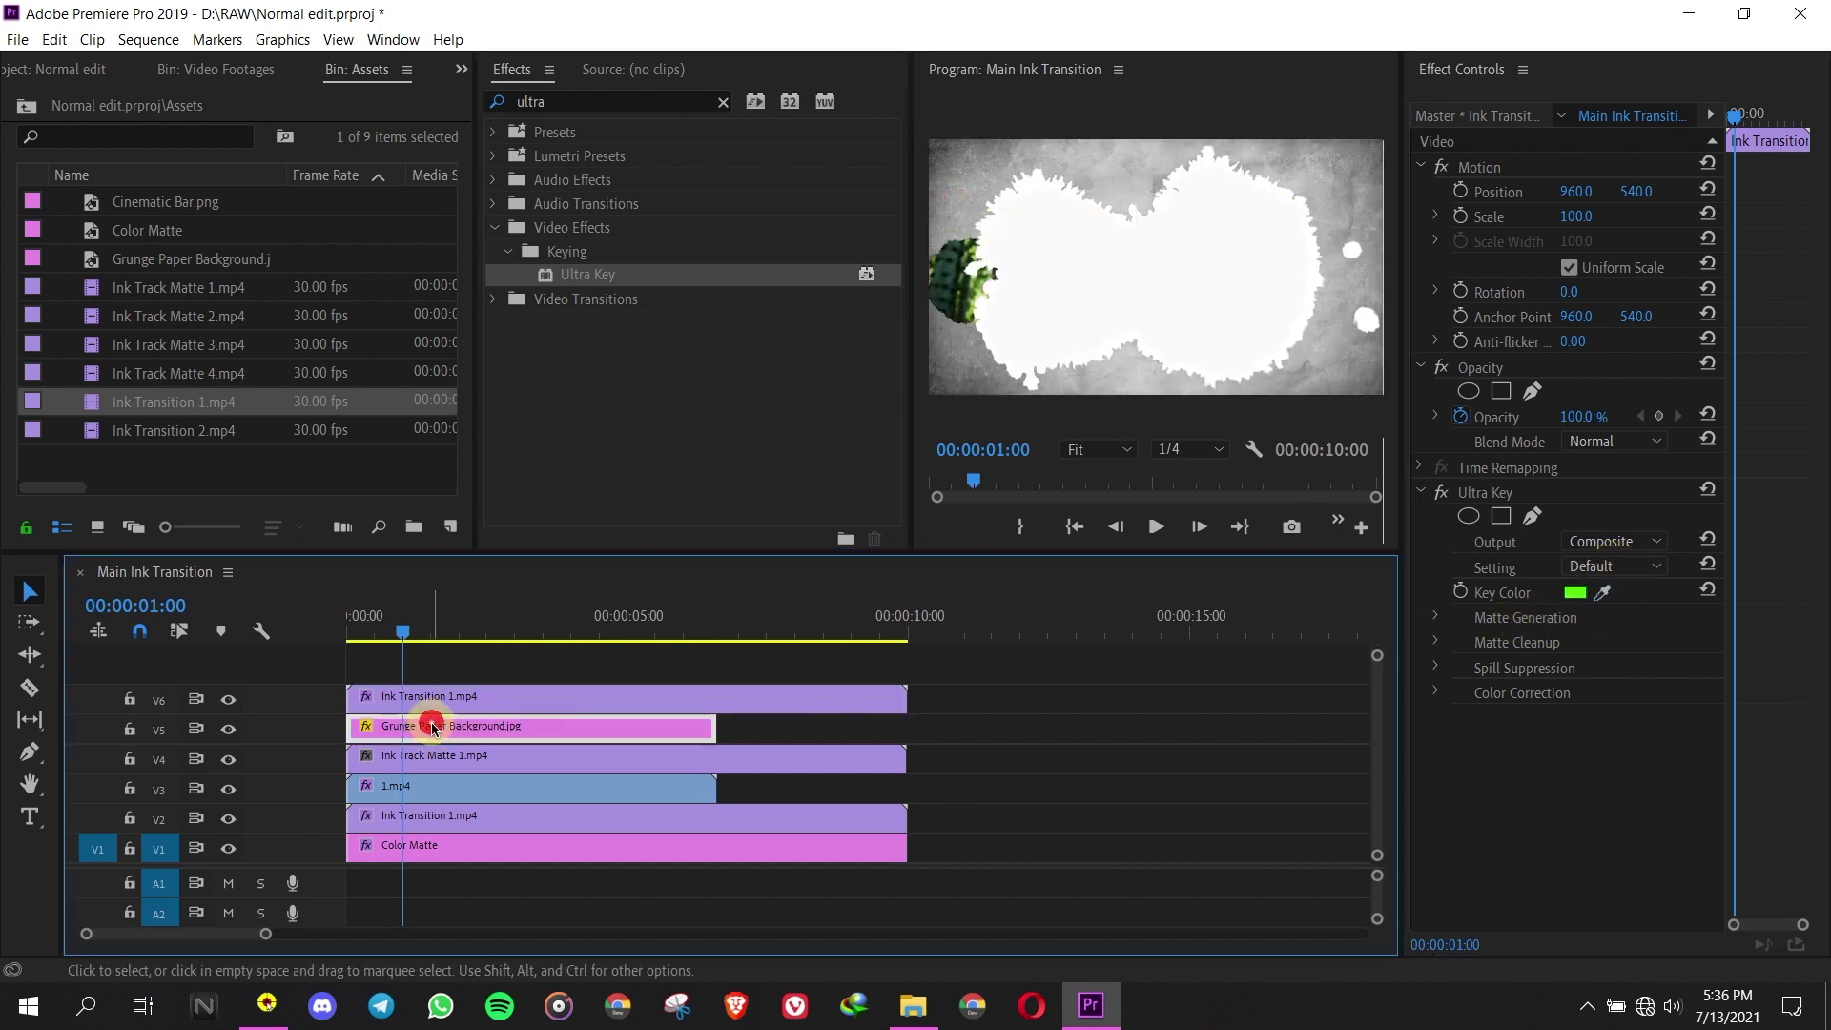
click(531, 101)
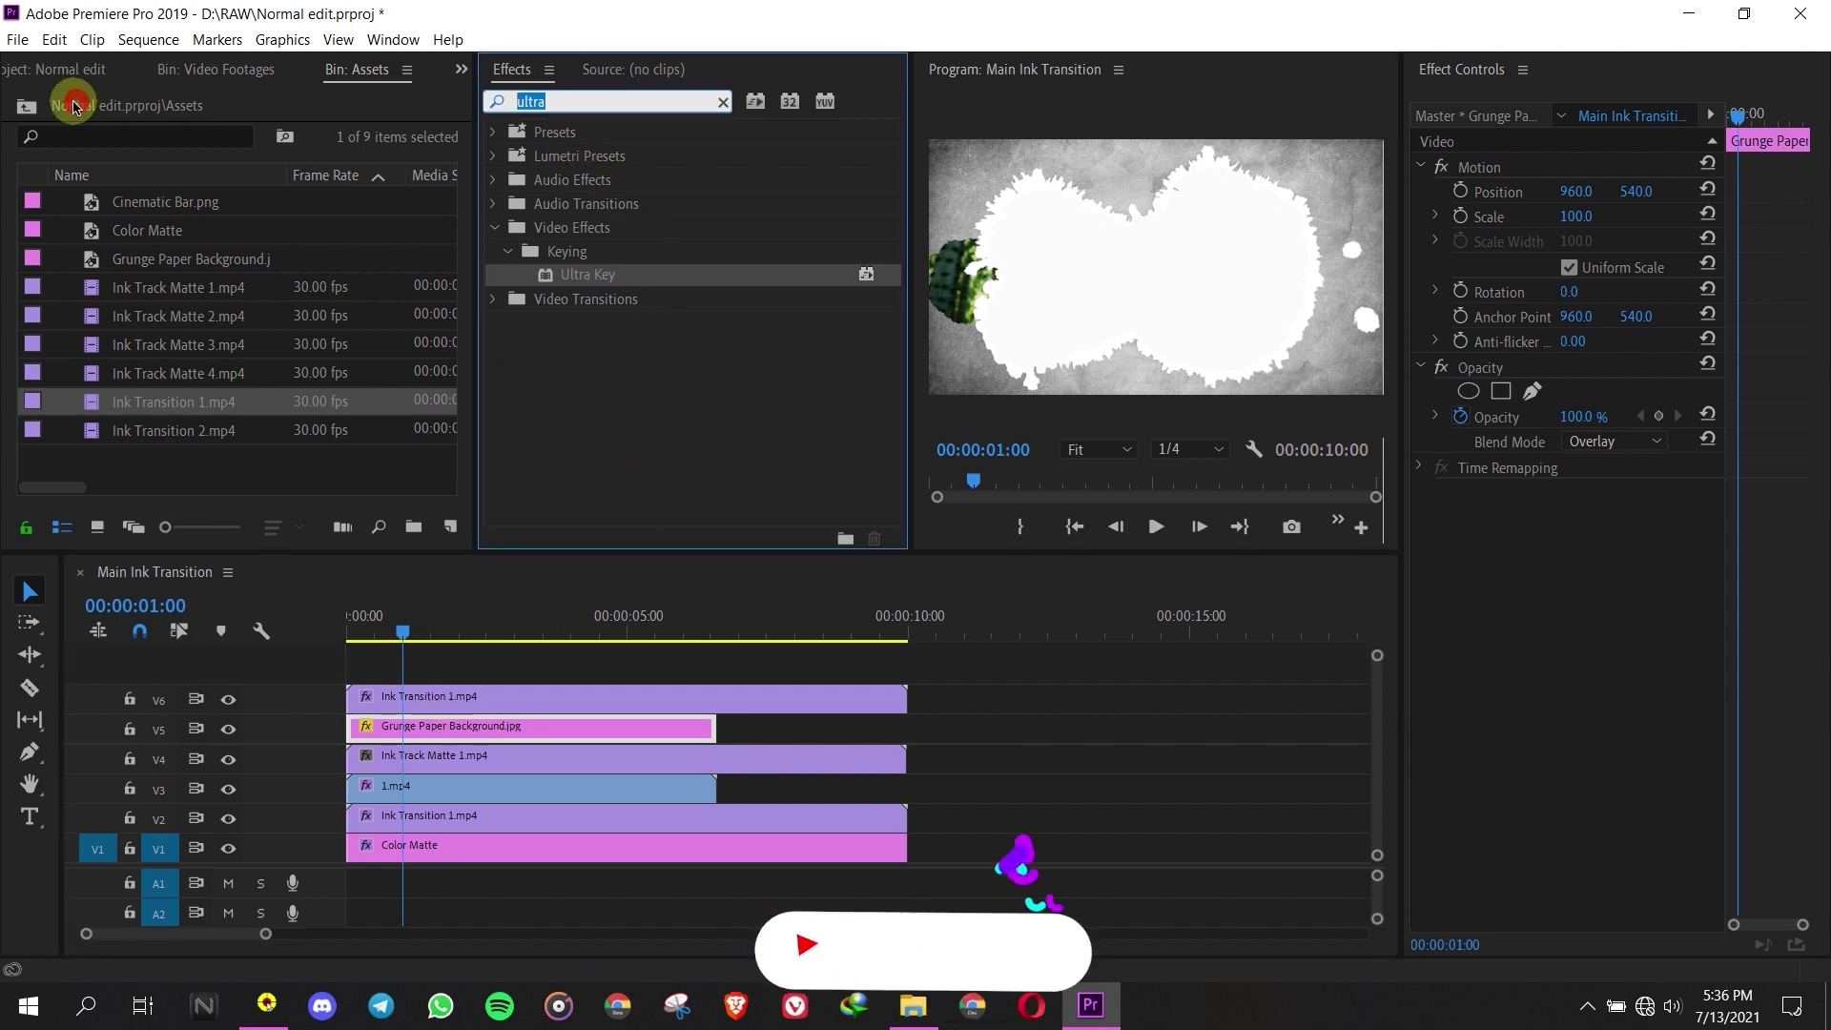
text(trakc)
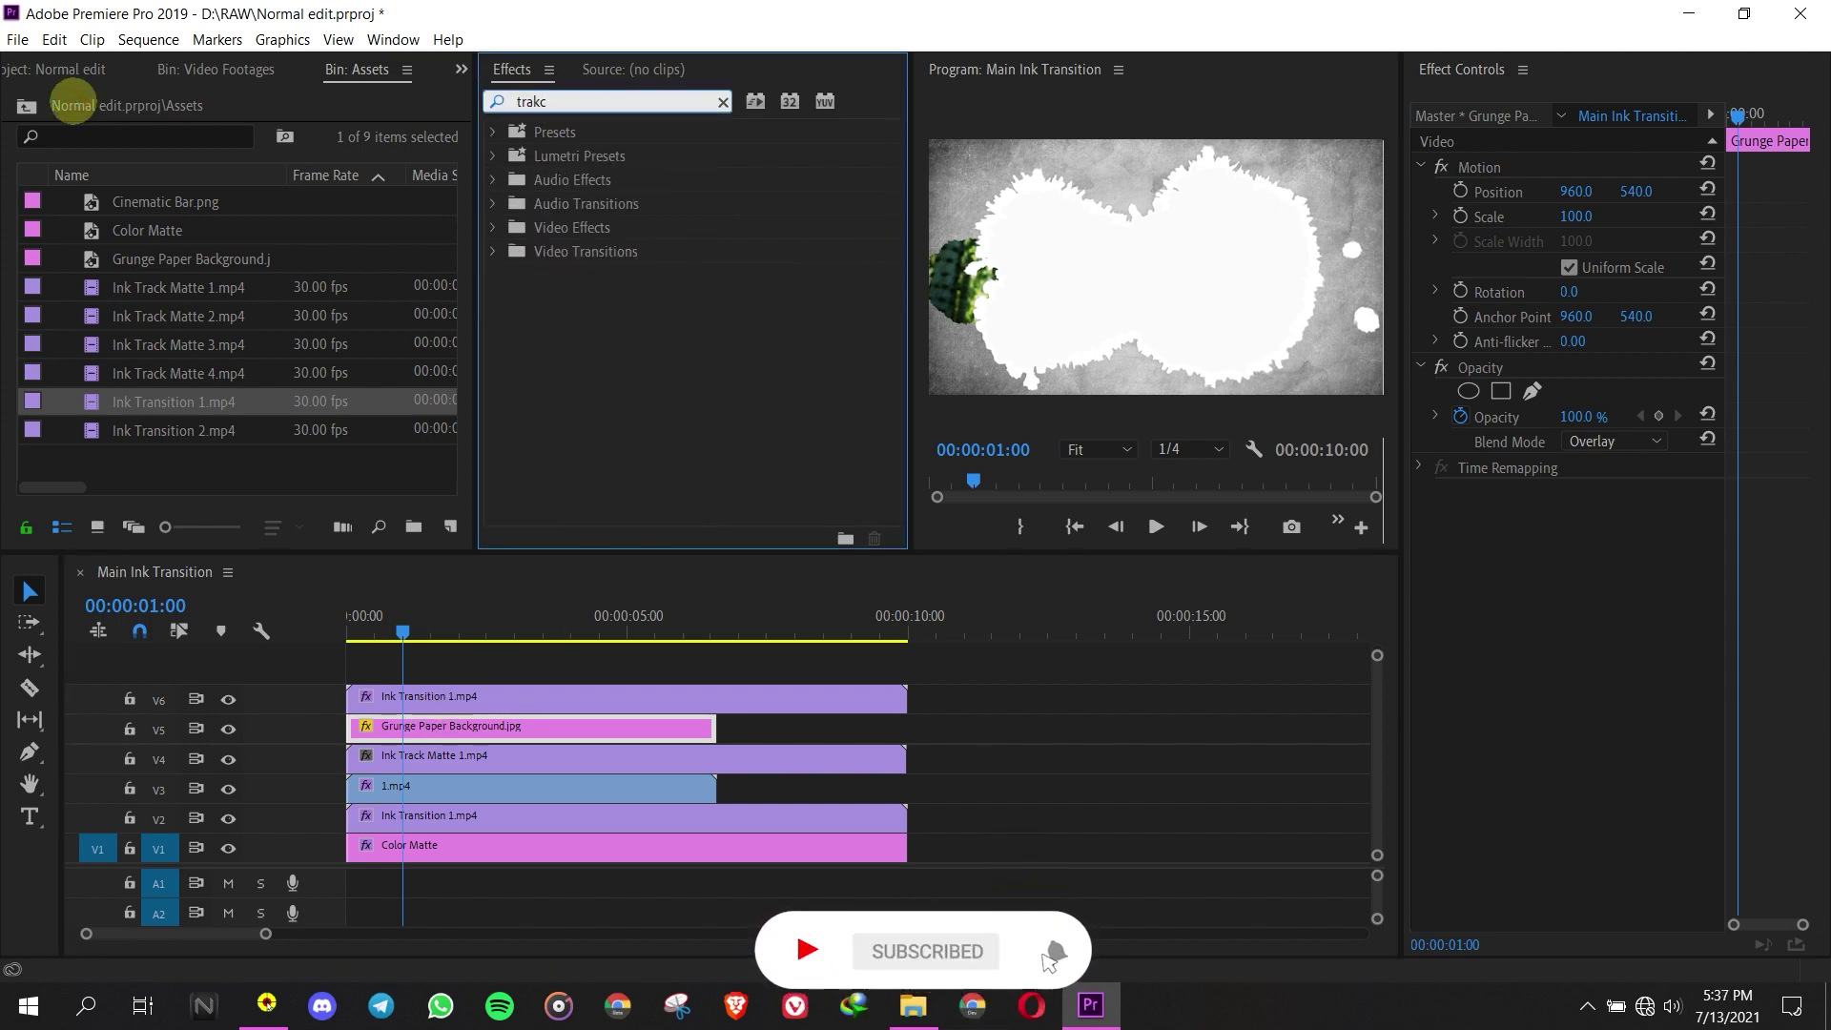
key(BackSpace)
key(BackSpace)
text(ck)
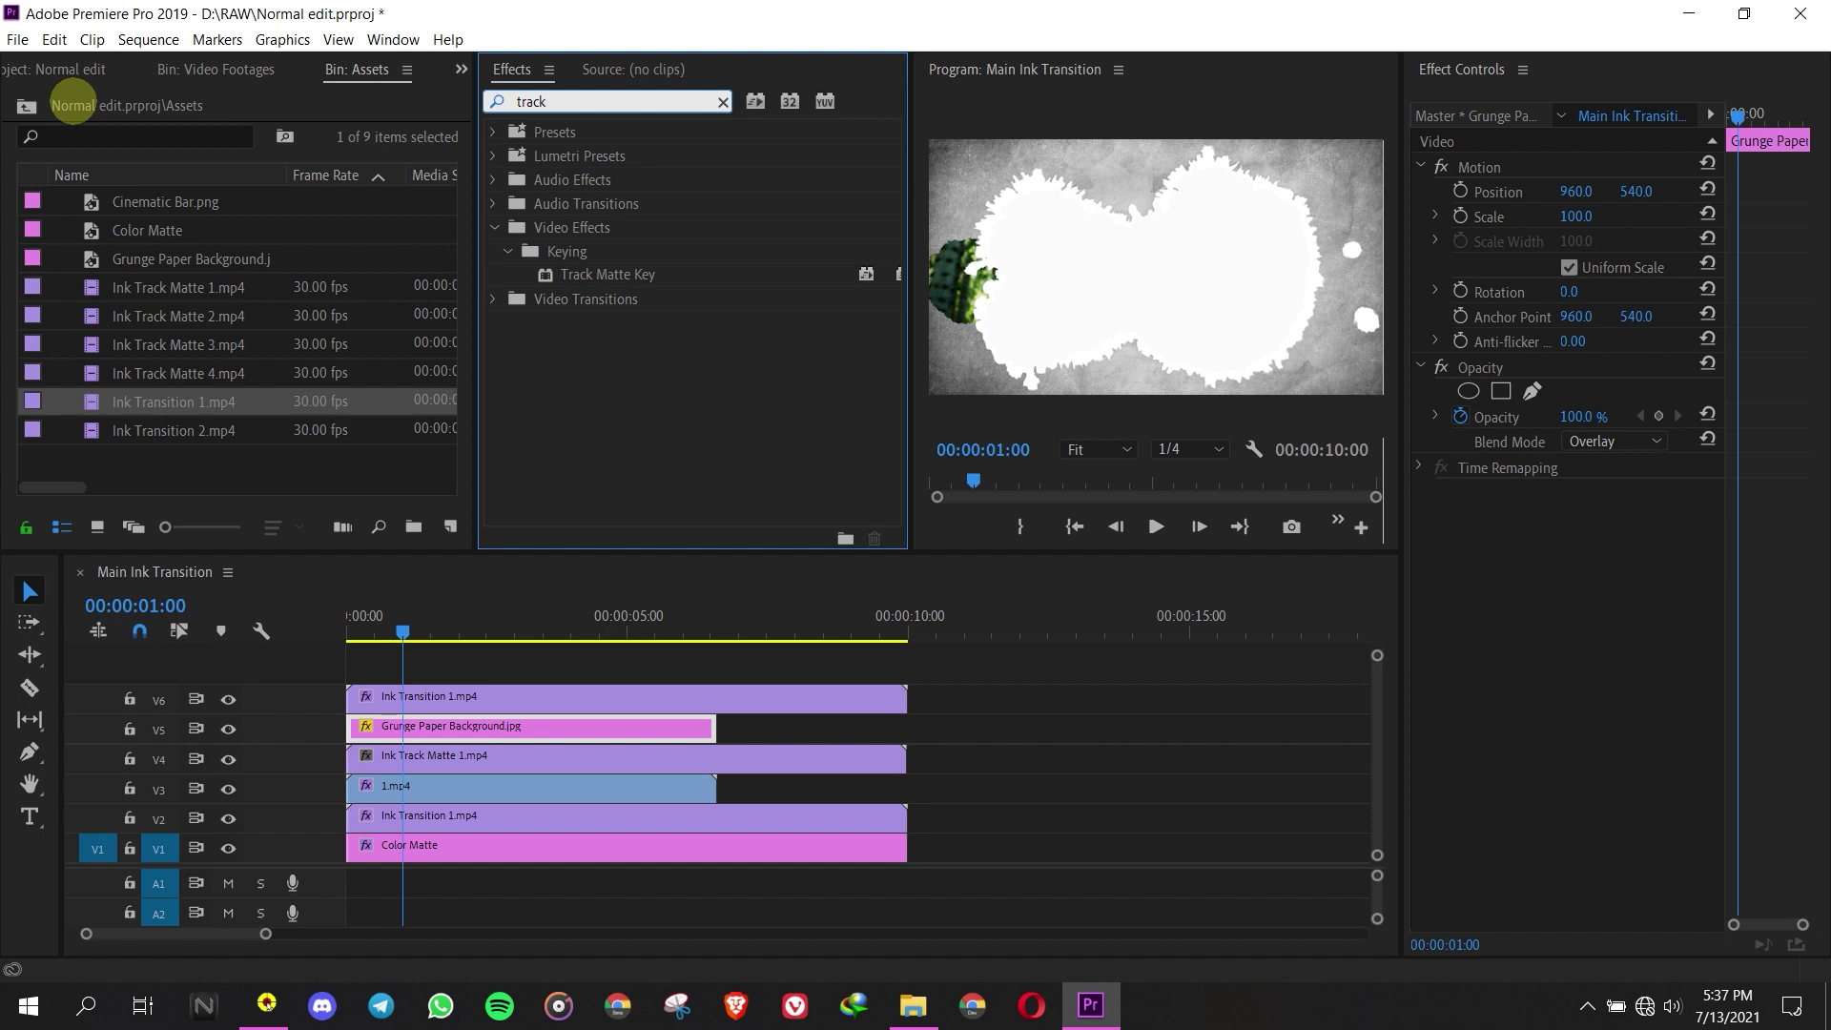
click(573, 272)
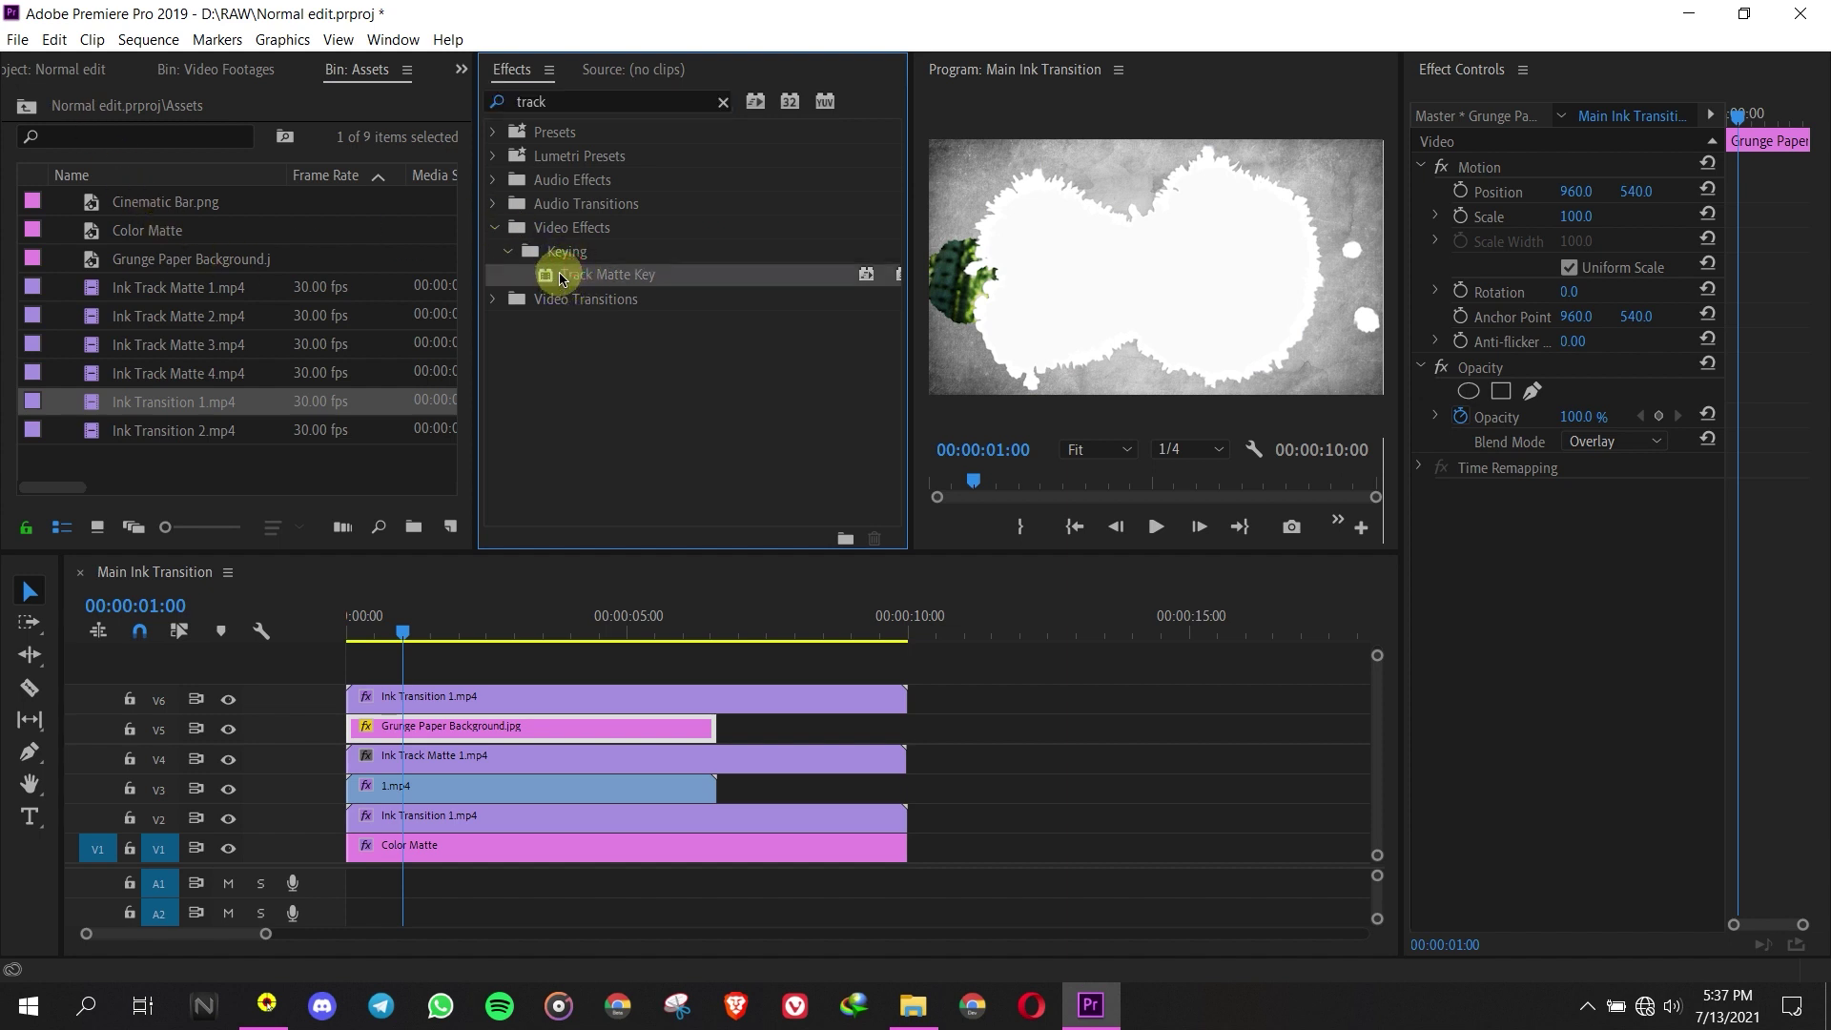
drag(663, 608, 405, 725)
click(448, 730)
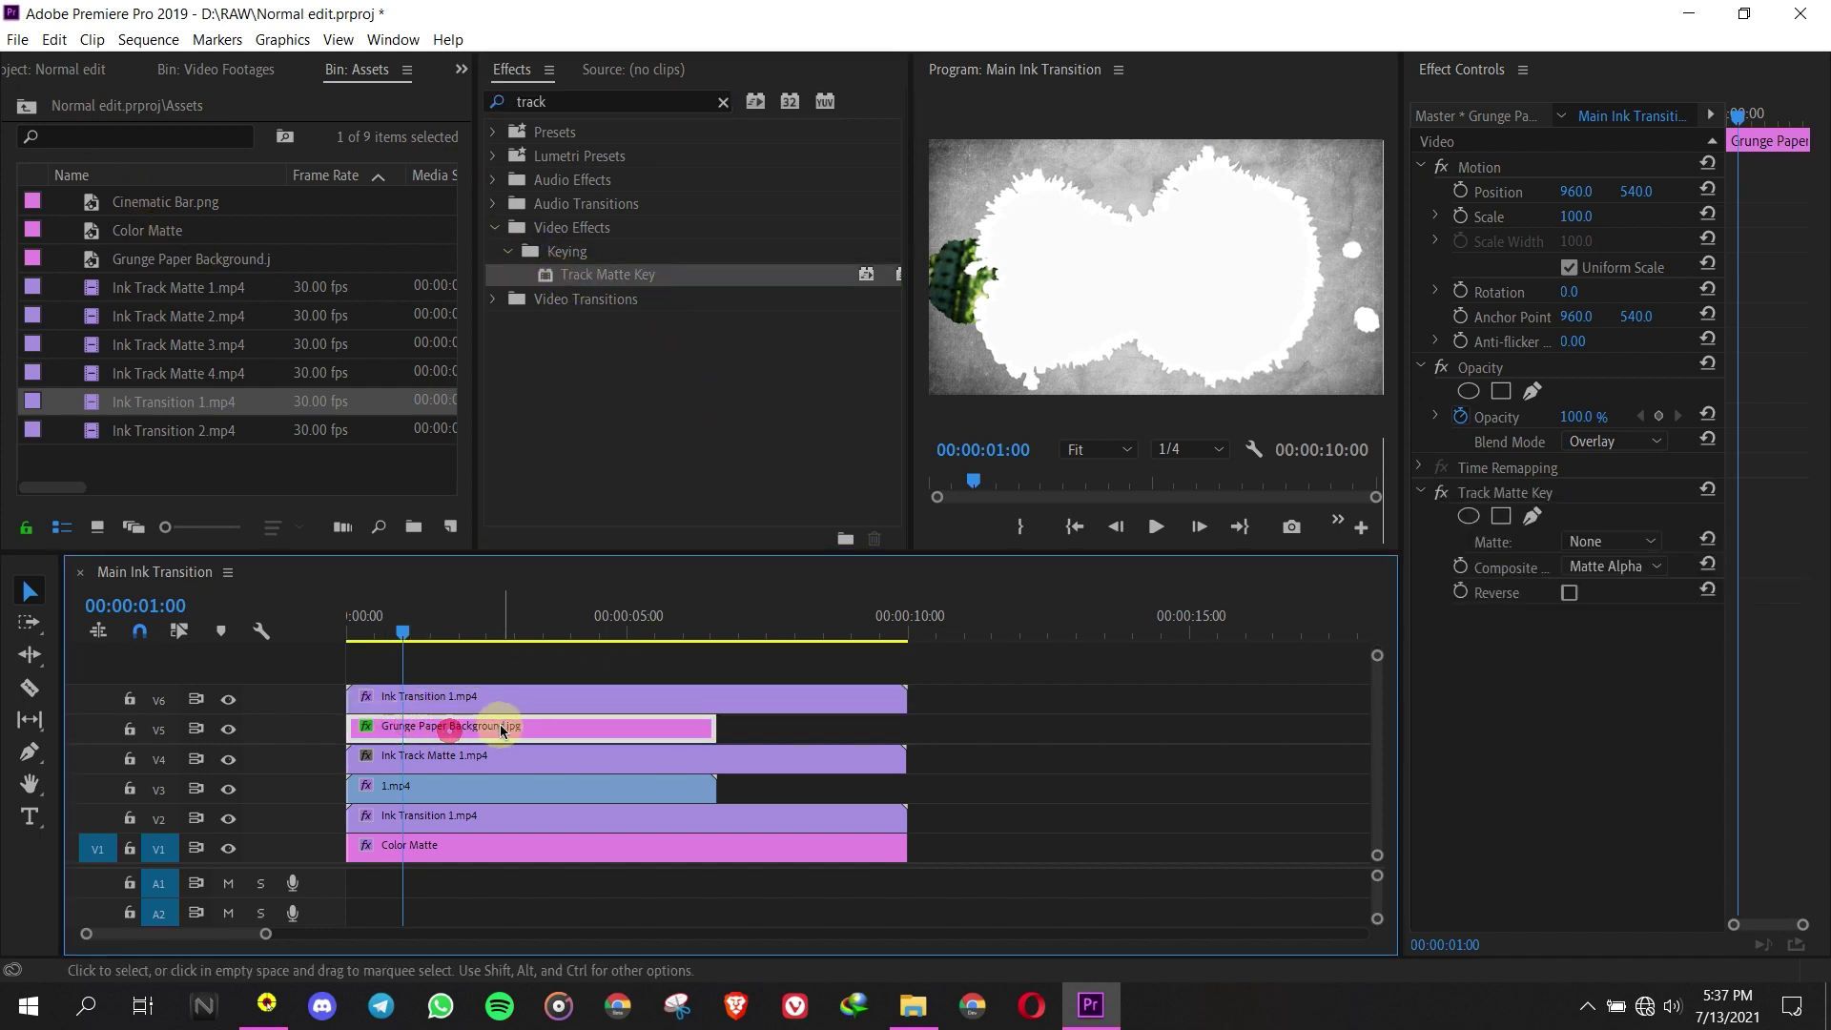
- Set the grunge clip's Track Matte Key to composite using Matte Luma, with Video 6 as the matte
click(1616, 566)
click(1608, 610)
click(1618, 540)
click(1608, 596)
mouse_move(389, 637)
mouse_down()
mouse_move(348, 626)
mouse_move(550, 625)
mouse_move(347, 624)
mouse_move(683, 624)
mouse_move(372, 622)
mouse_move(476, 622)
mouse_up()
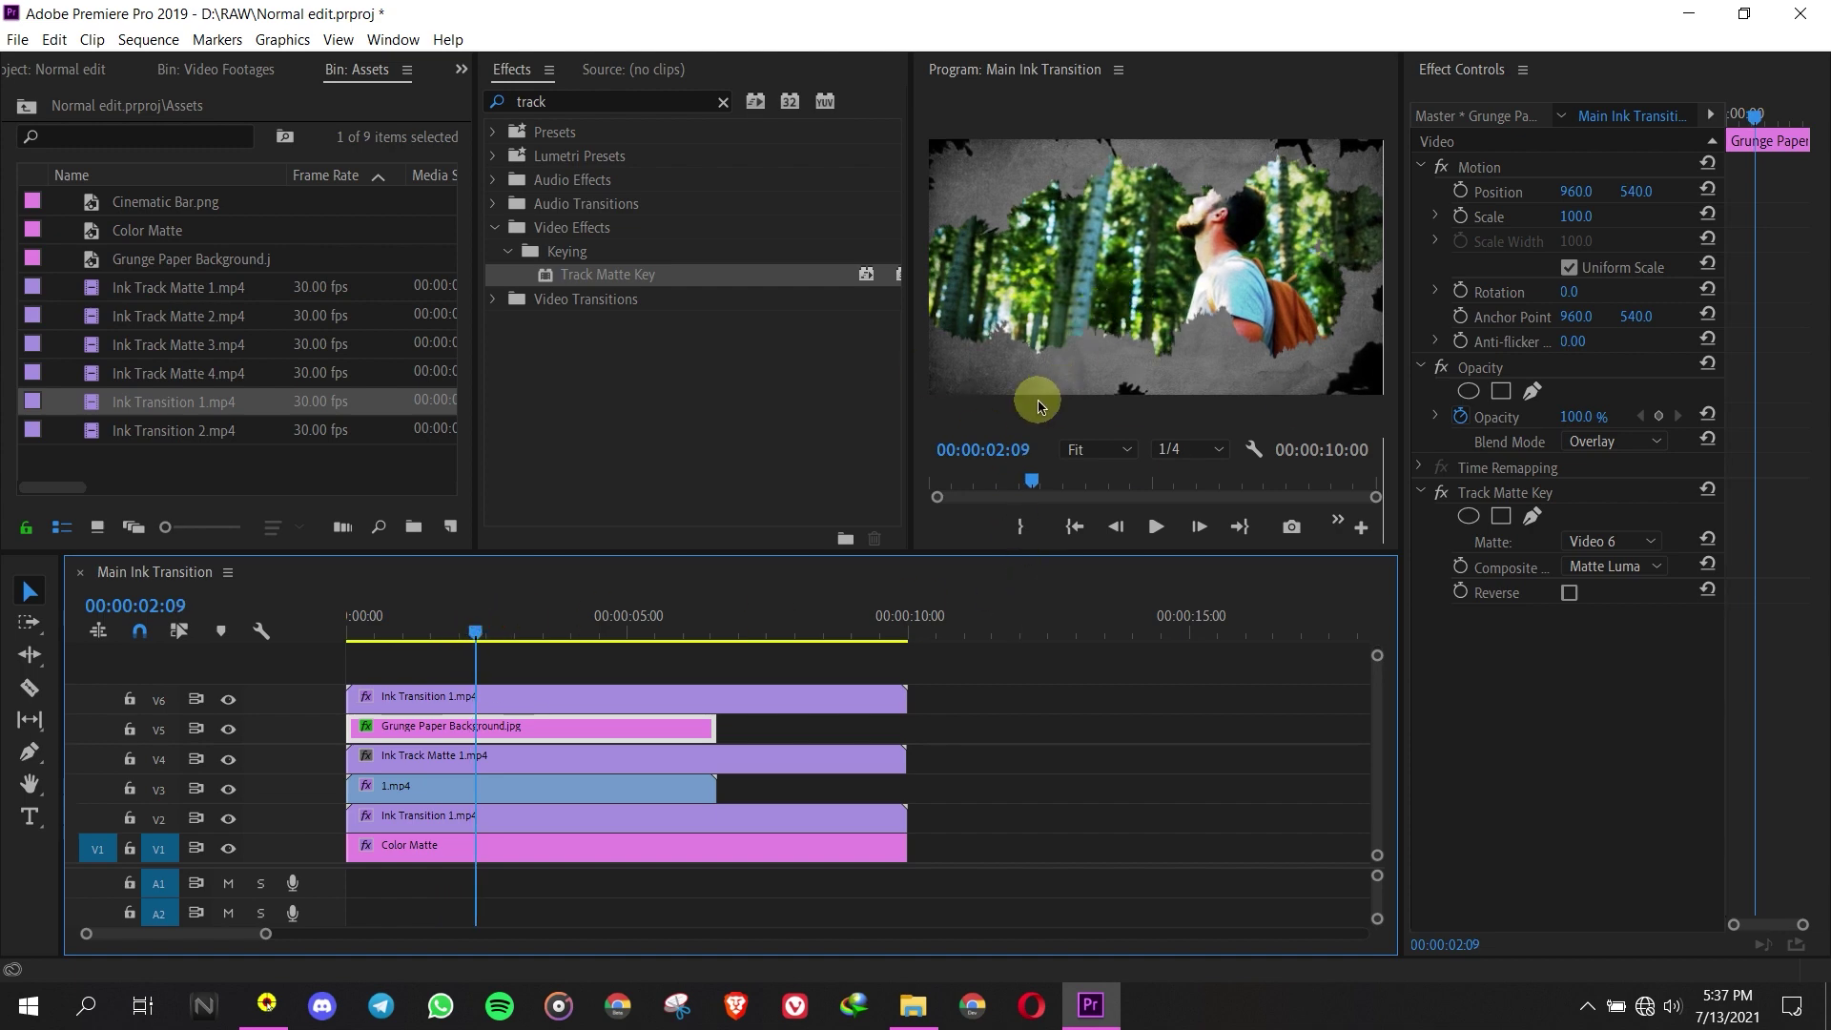
- Trim the clips on V1, V2, V4 and V6 so they end together with 1.mp4
drag(975, 659, 857, 857)
drag(892, 763, 722, 760)
click(756, 759)
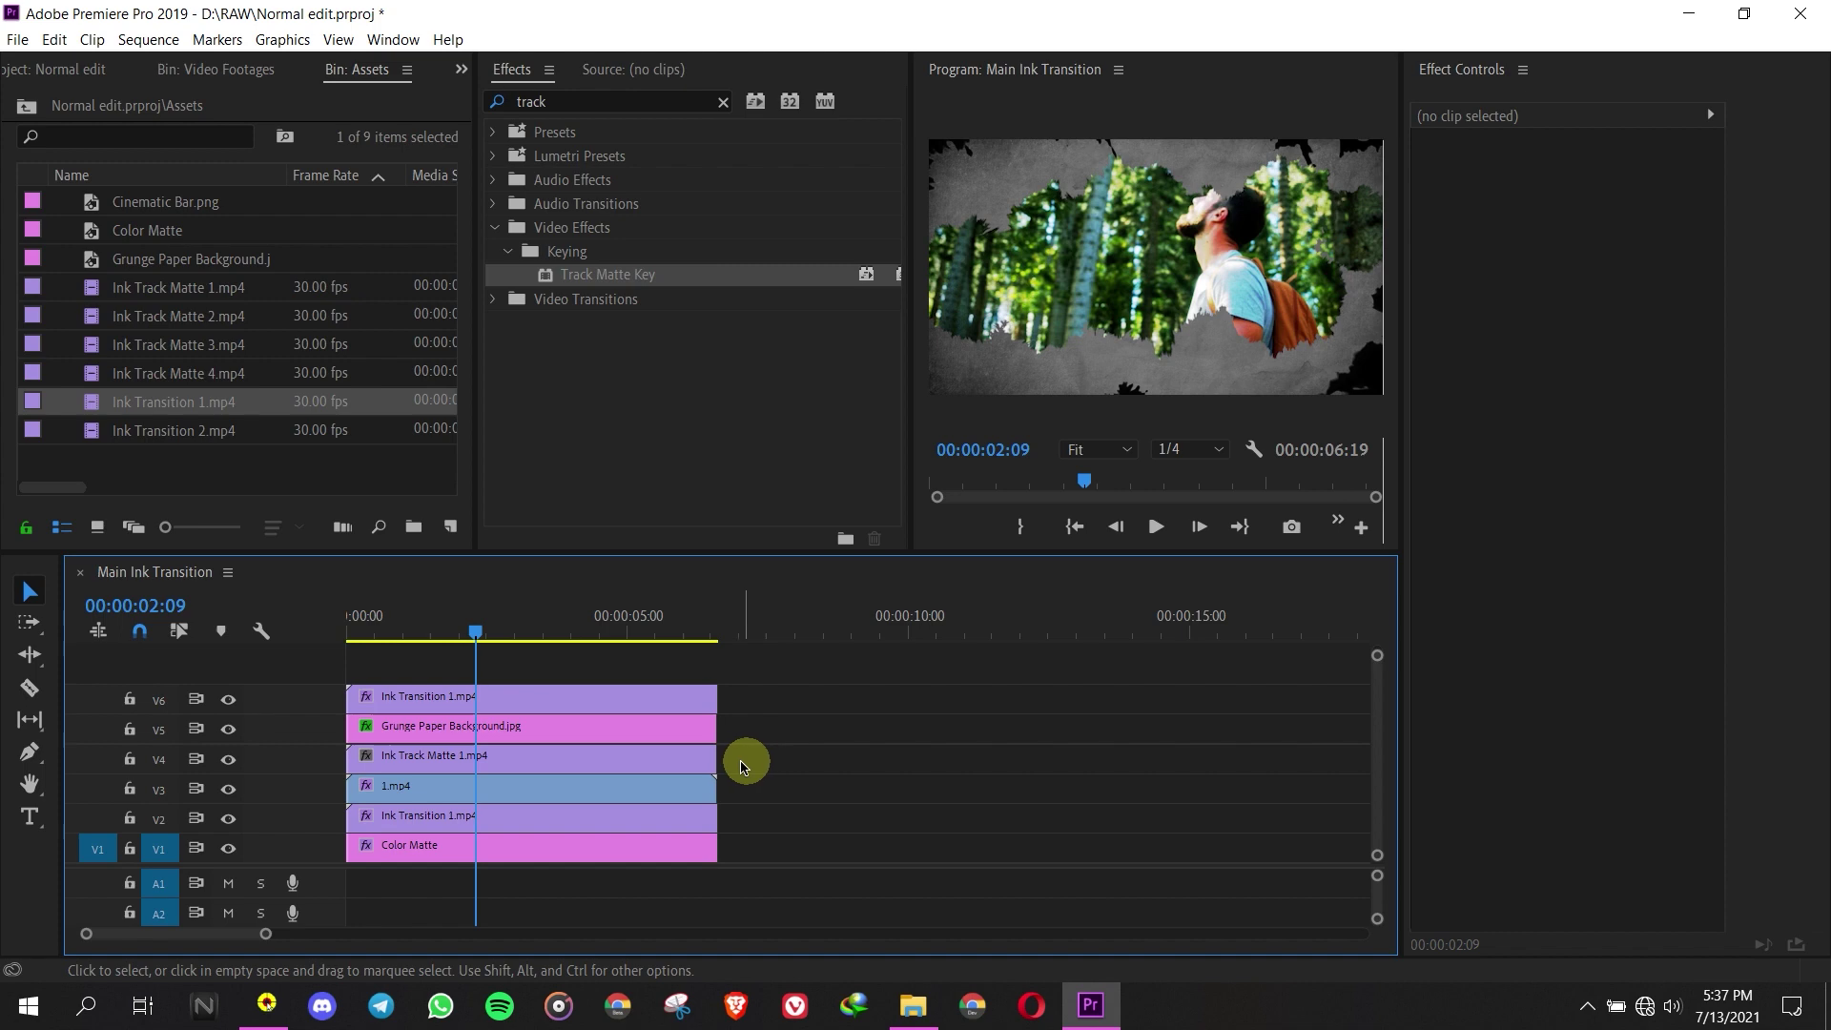
scroll(735, 760, up, 5)
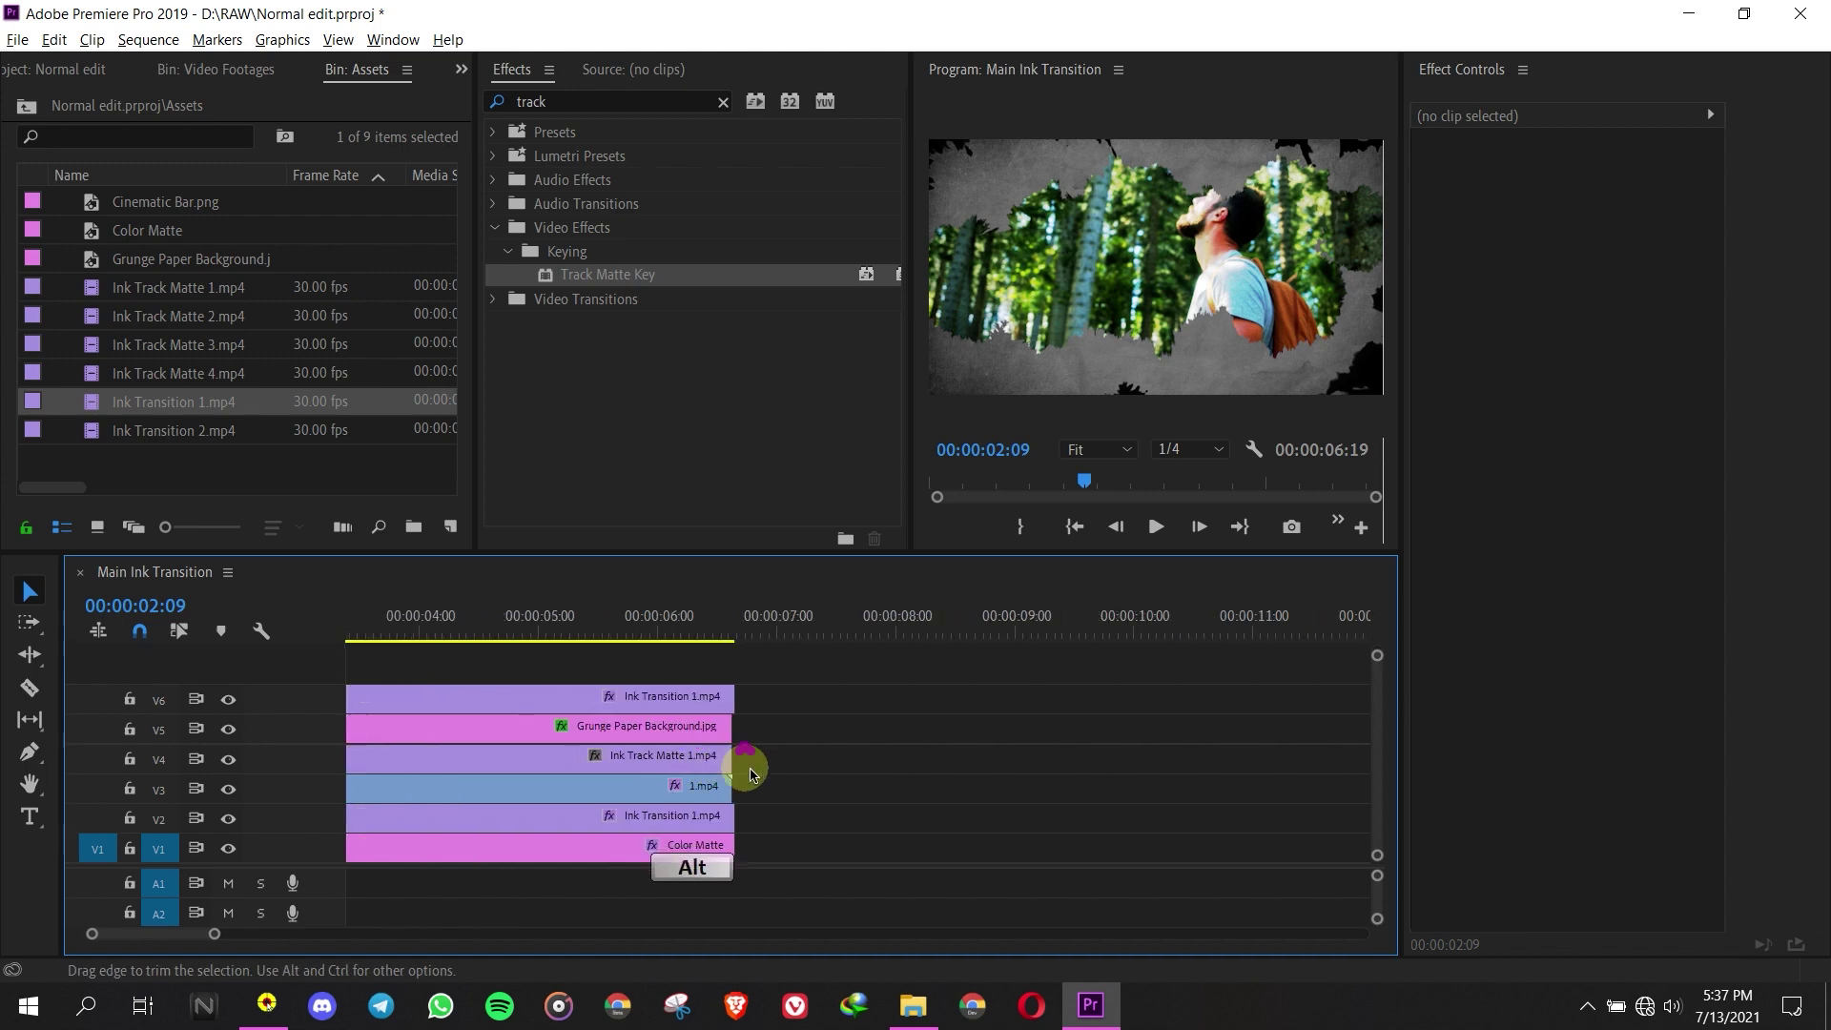
drag(751, 748, 694, 845)
scroll(776, 786, down, 5)
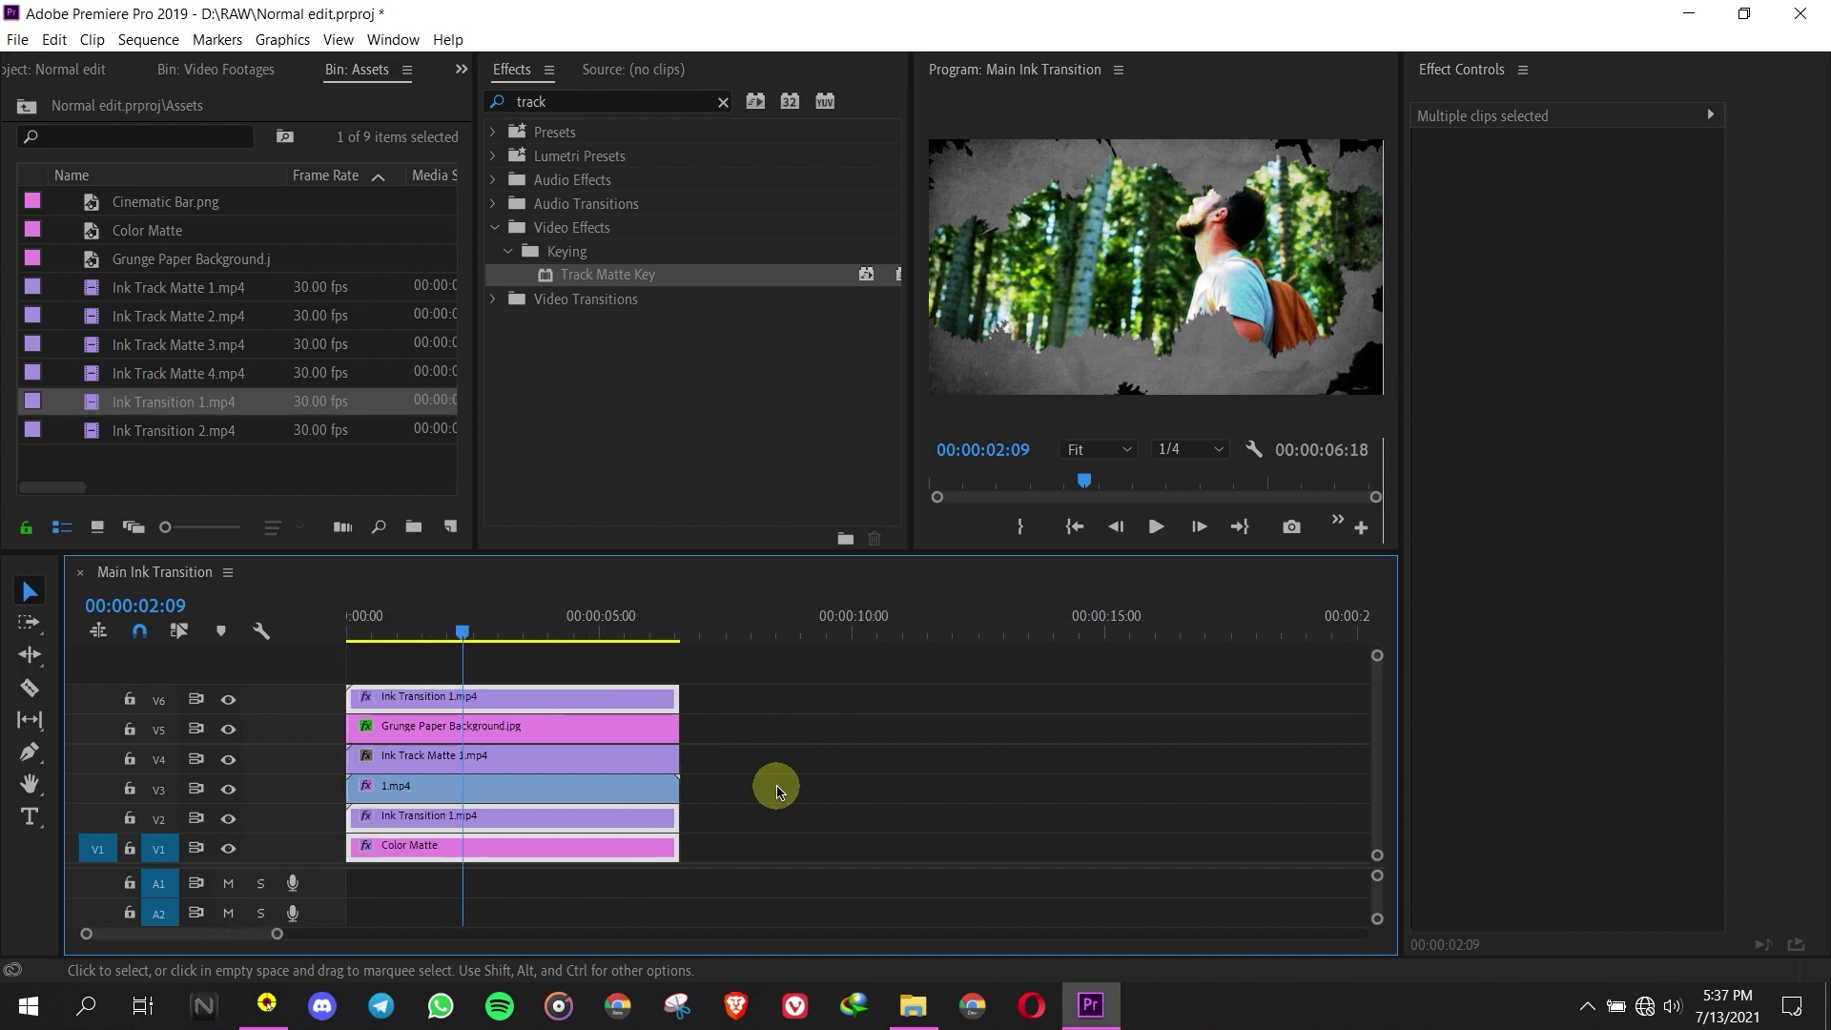
- Nest all clips on V1 to V6 into a sequence named Ink Trans 1 and locate it among the project items
drag(468, 629, 560, 631)
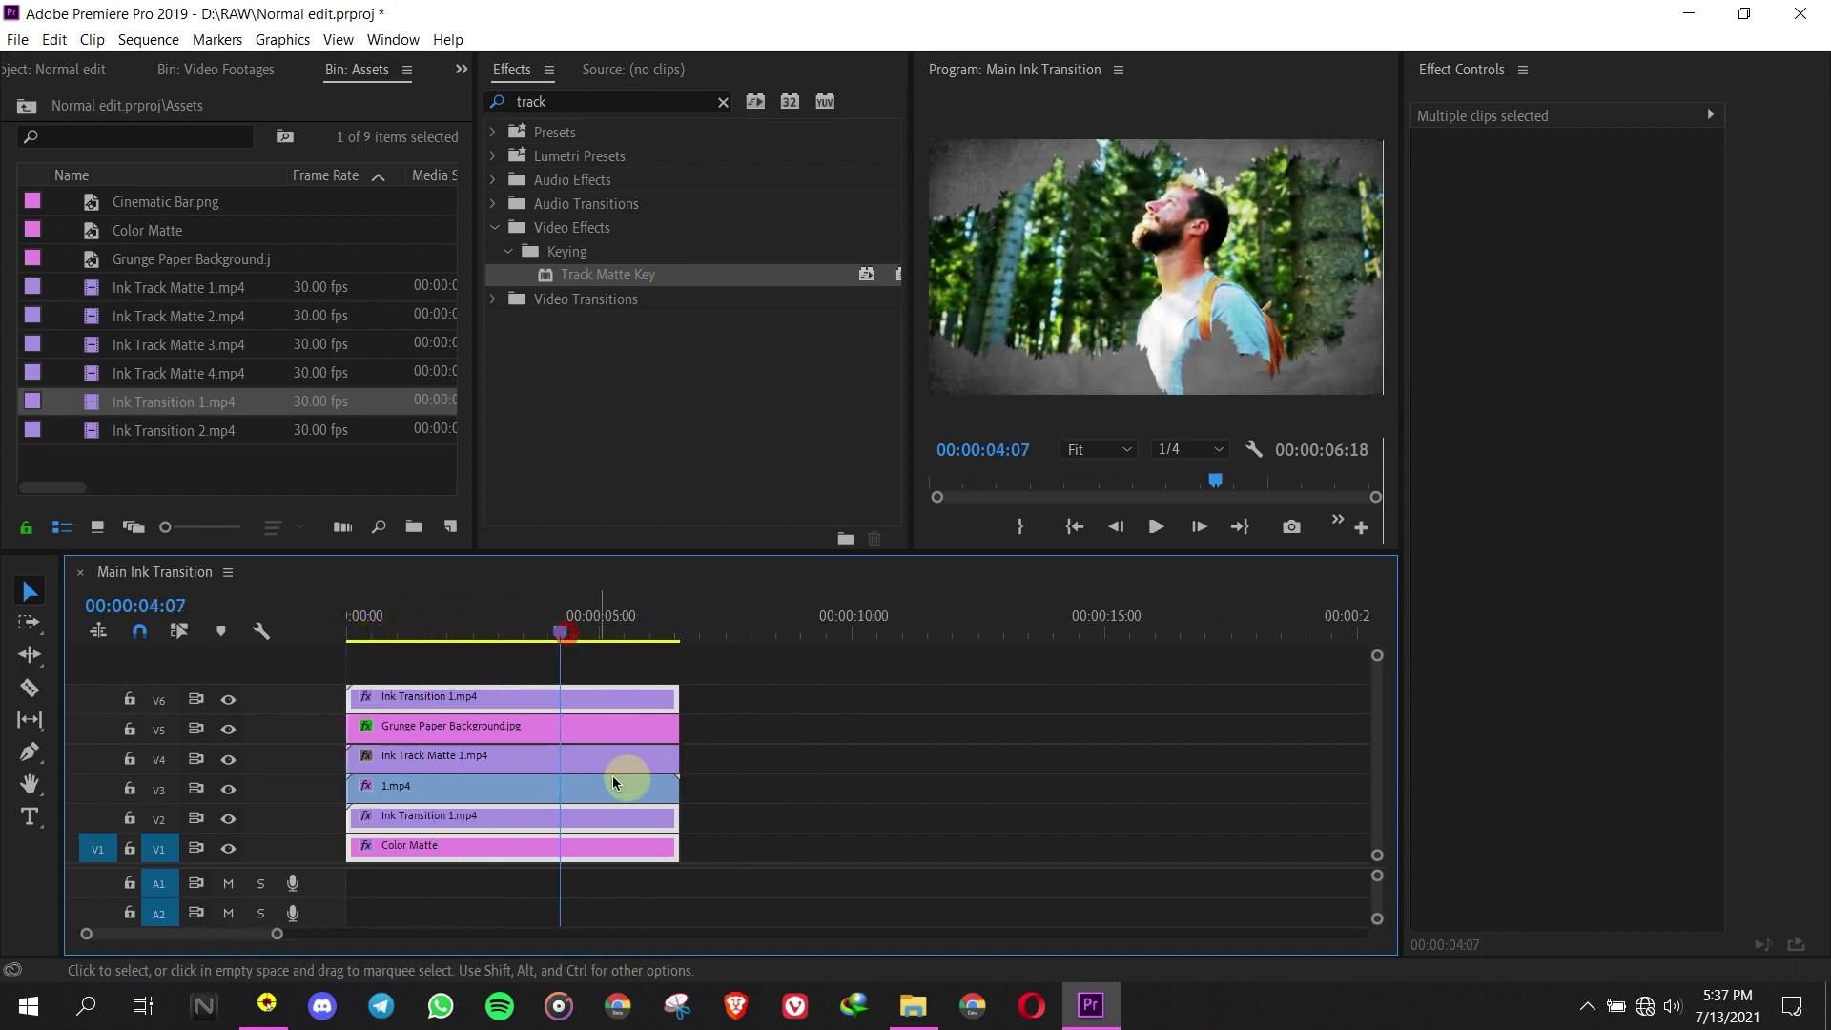
drag(738, 687, 621, 858)
right_click(615, 853)
click(656, 523)
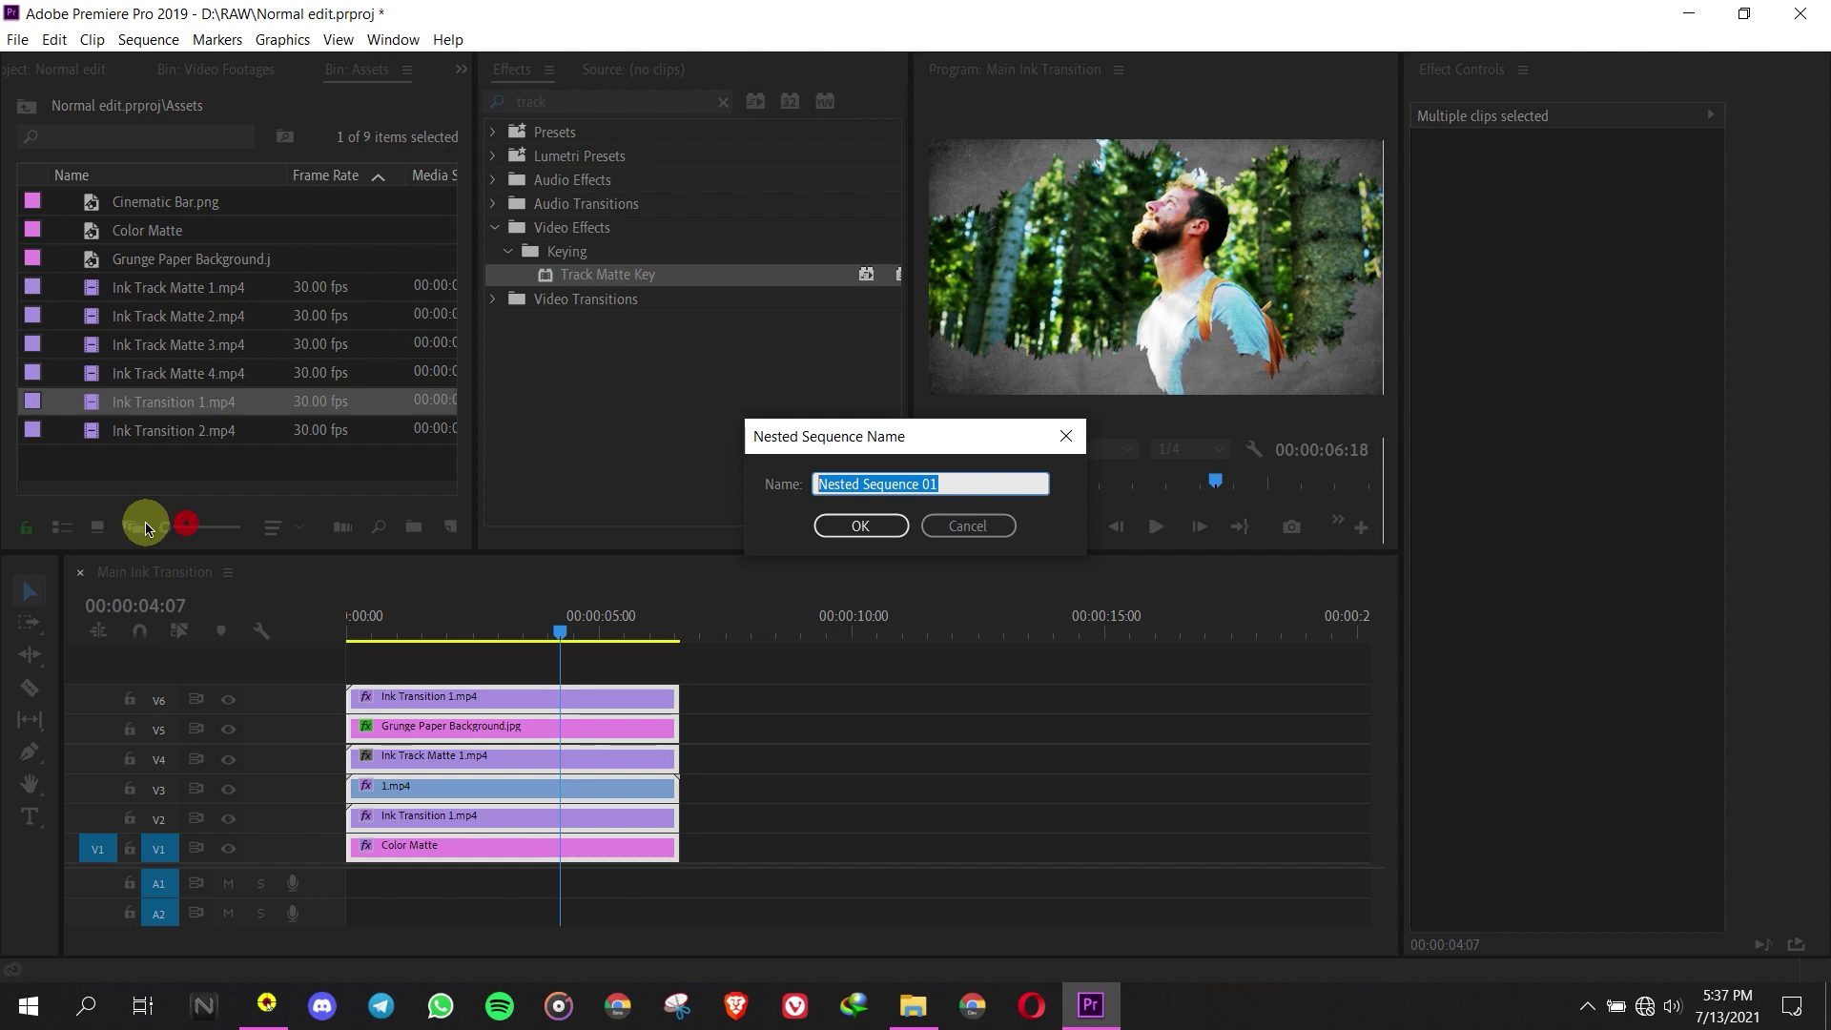
key(BackSpace)
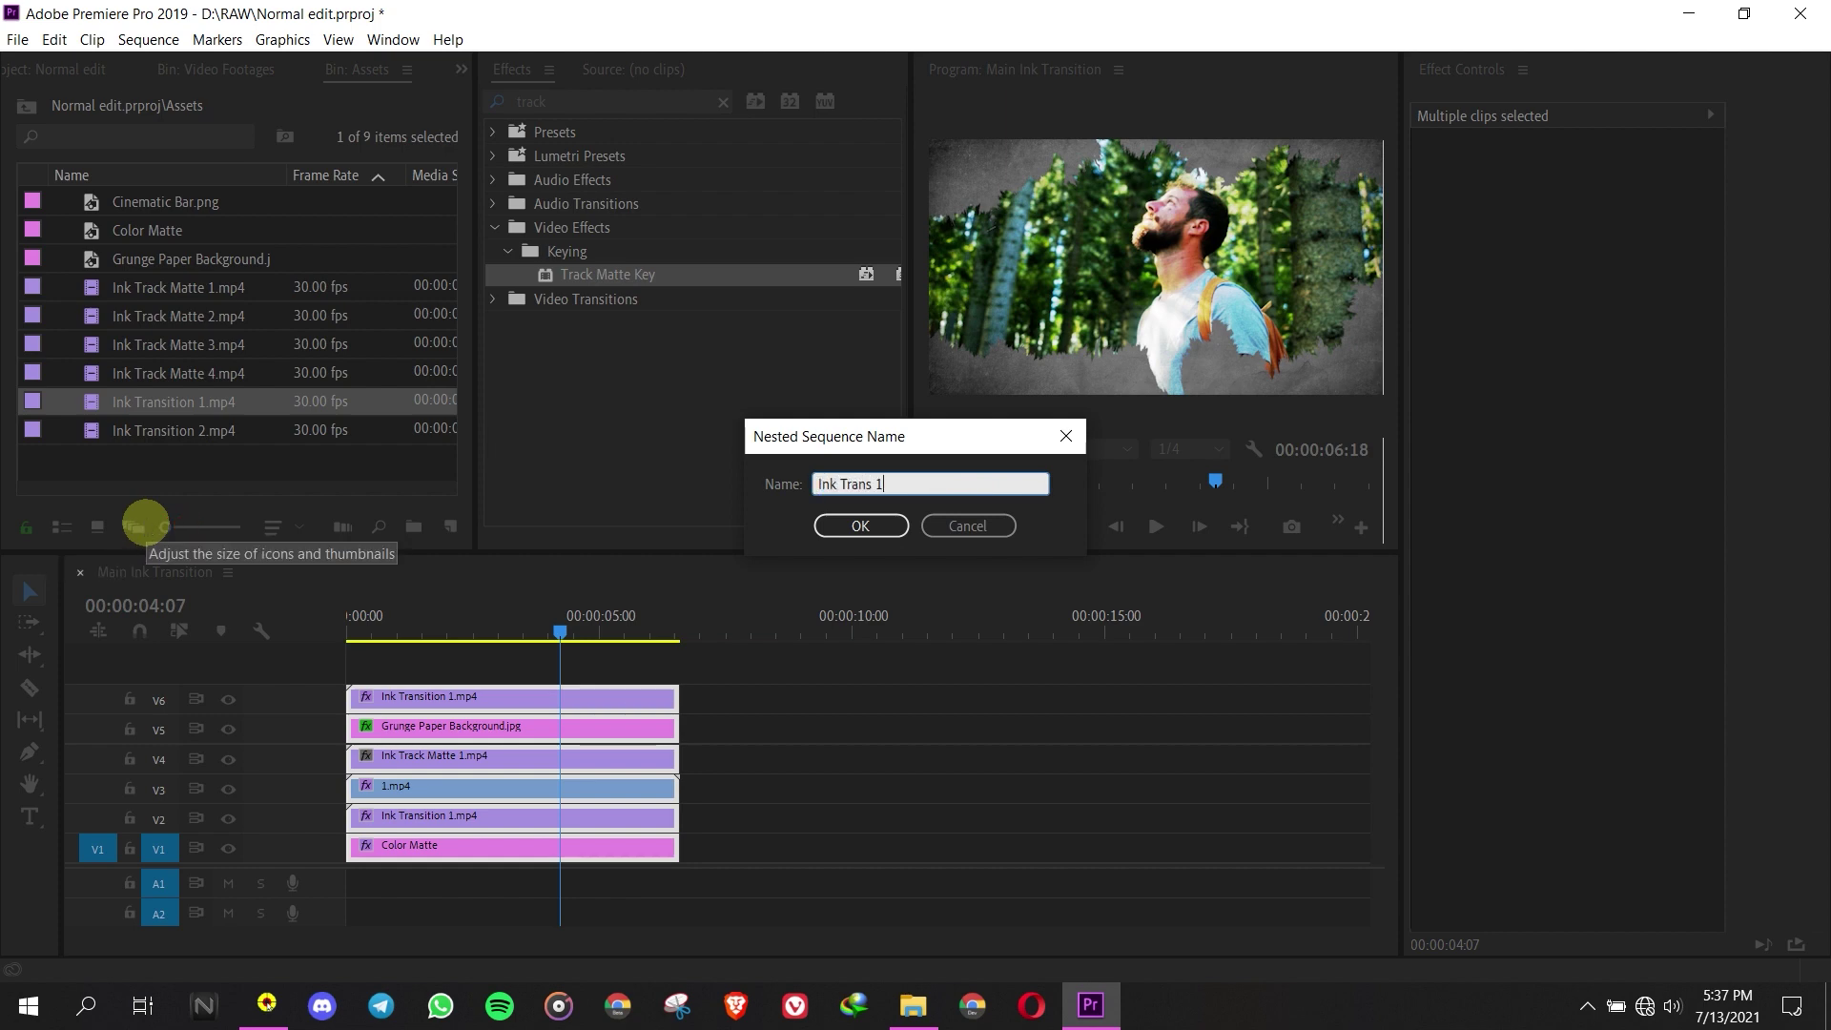
text(Ink Trans 1)
click(837, 524)
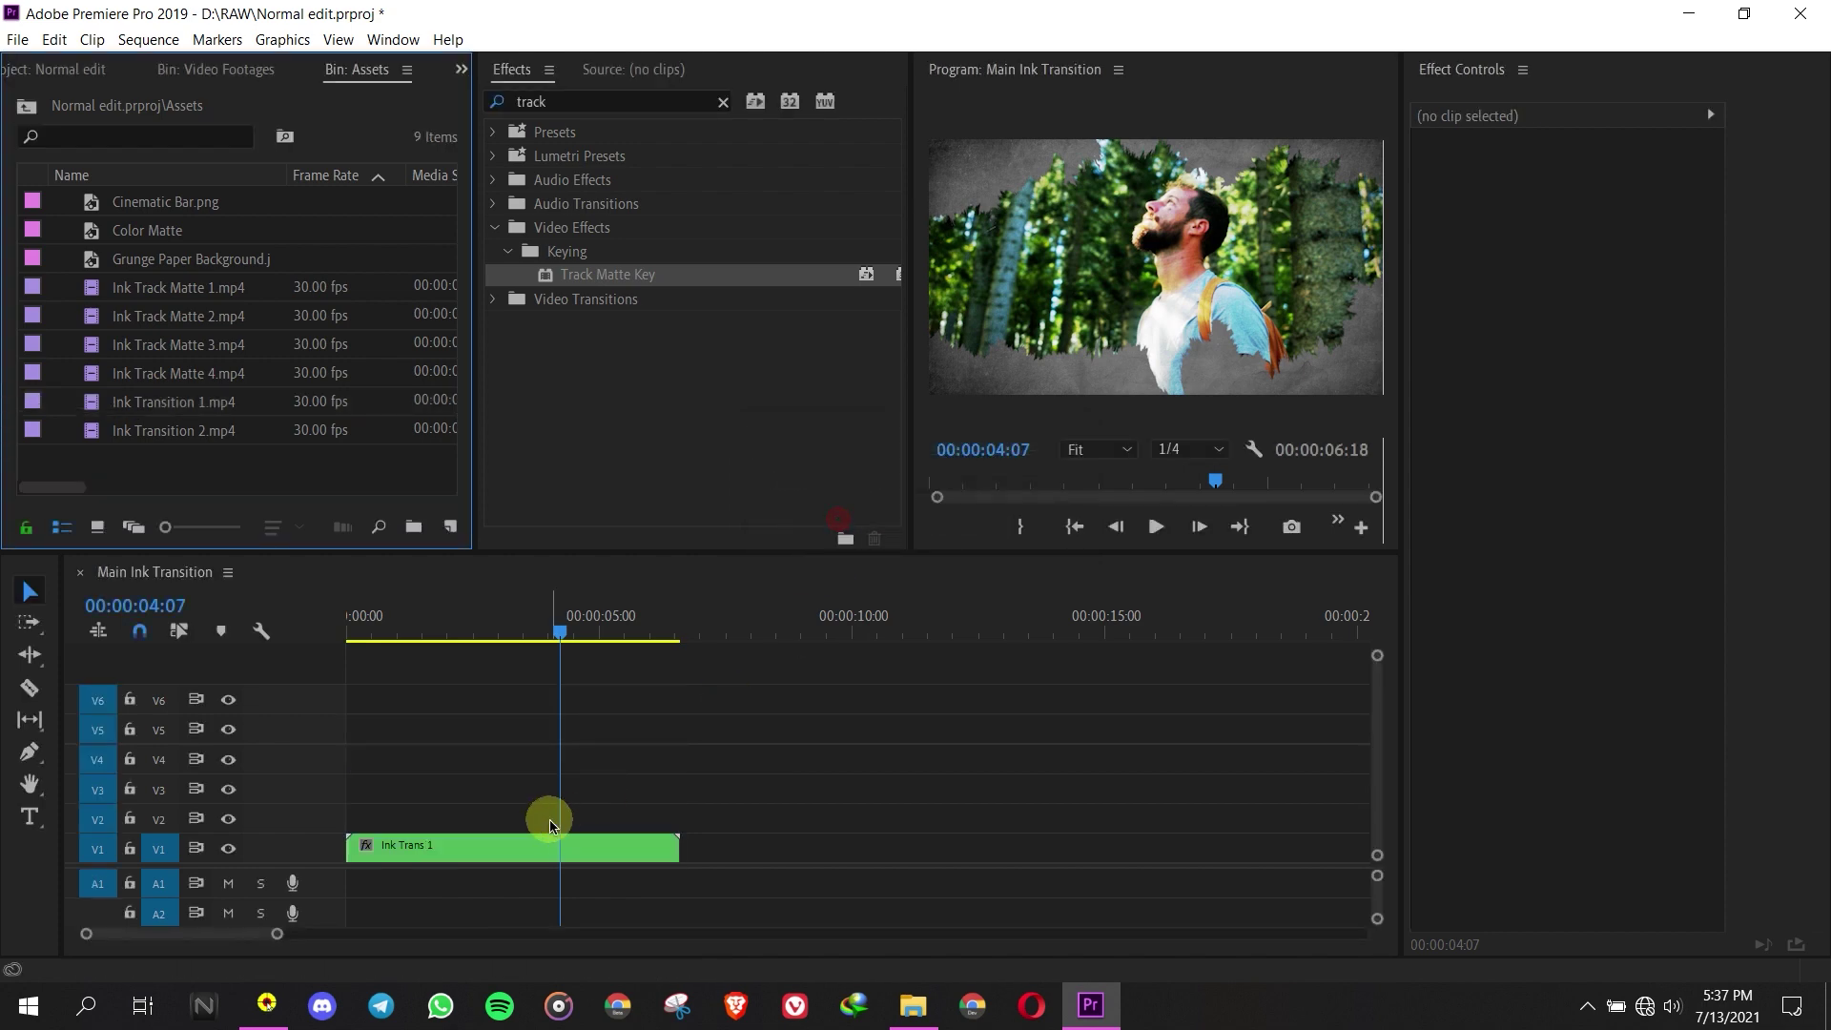
click(23, 65)
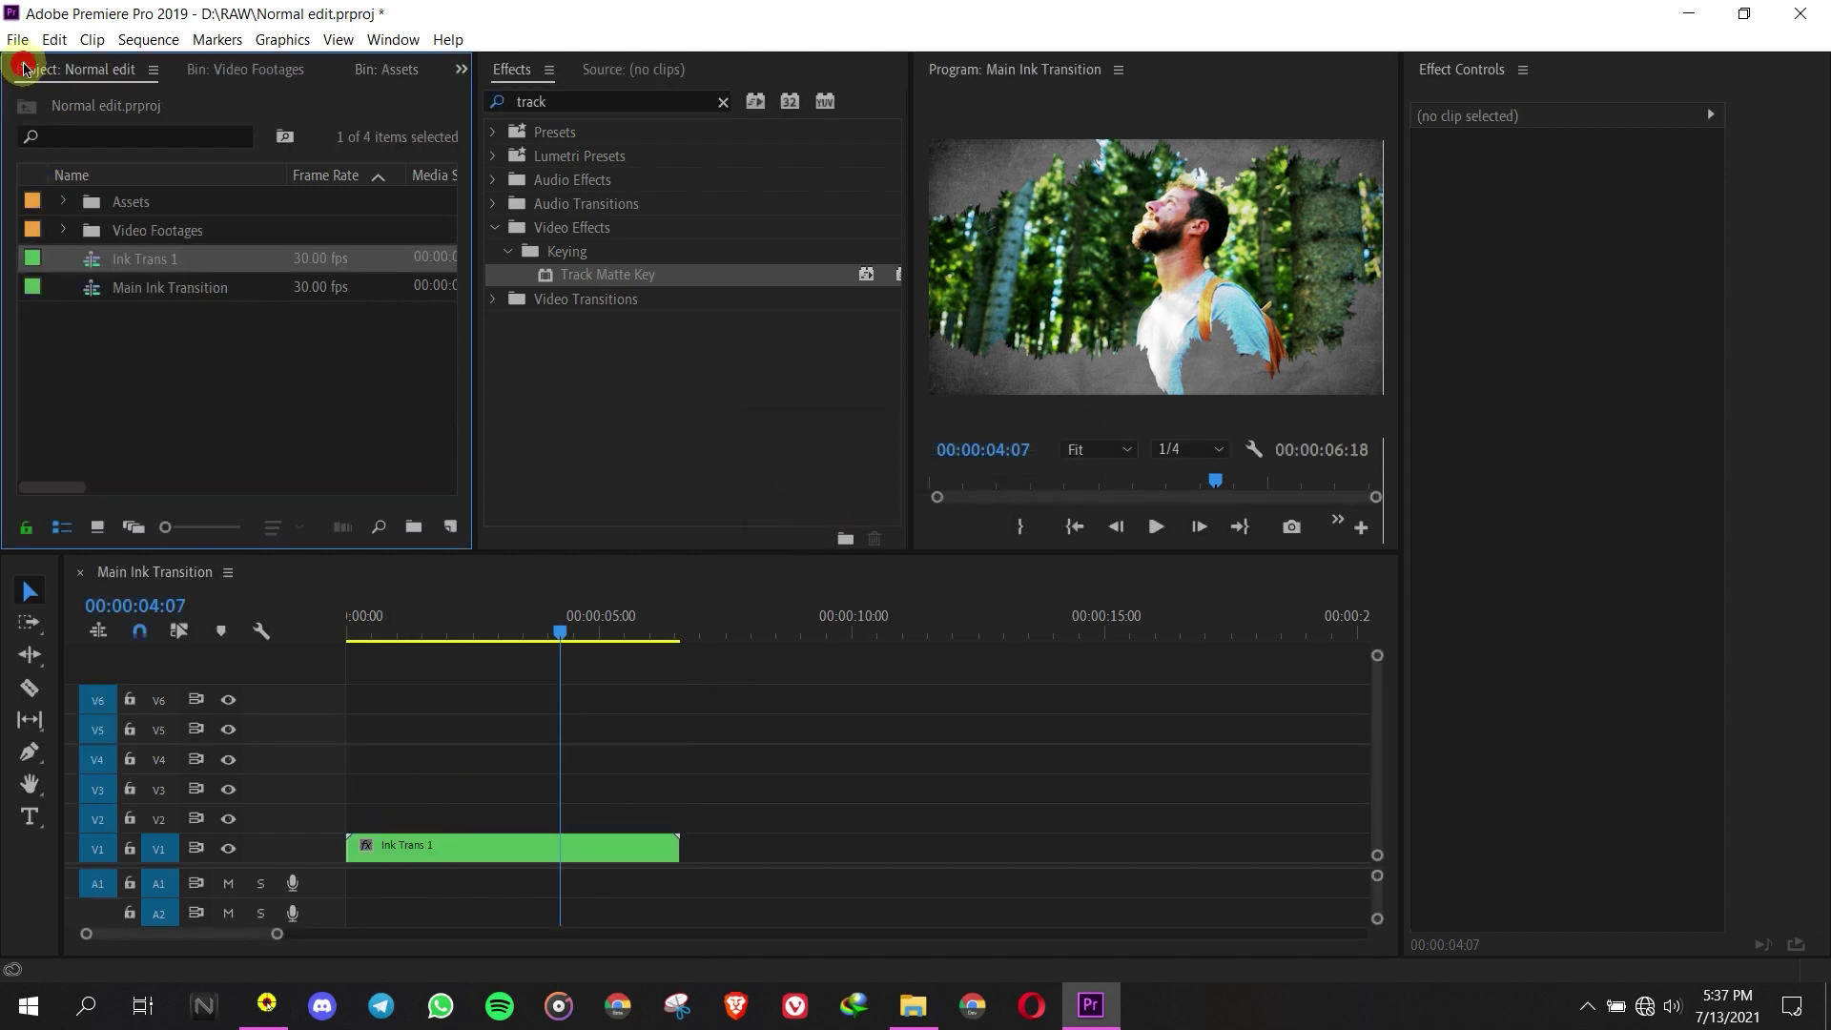
click(155, 334)
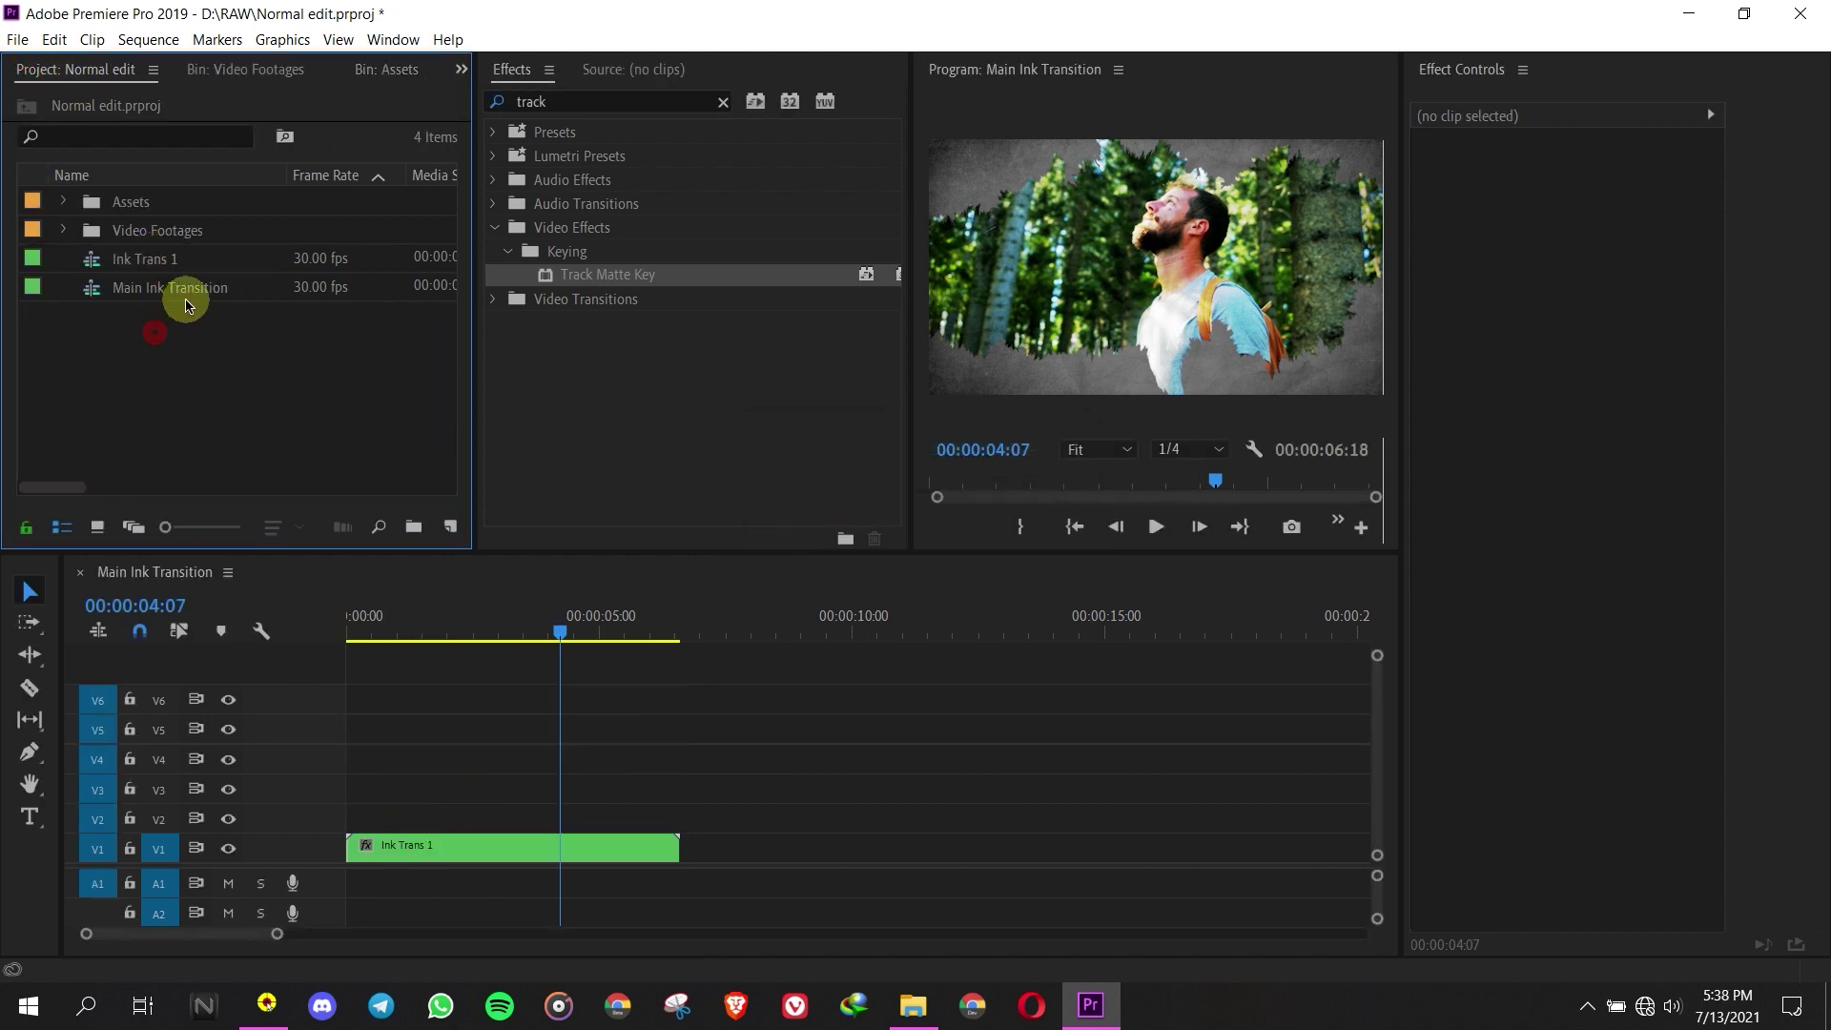
click(143, 272)
- Add the default Cross Dissolve transition to both the start and the end of the Ink Trans 1 clip on V1
drag(515, 650, 334, 618)
right_click(363, 856)
click(432, 813)
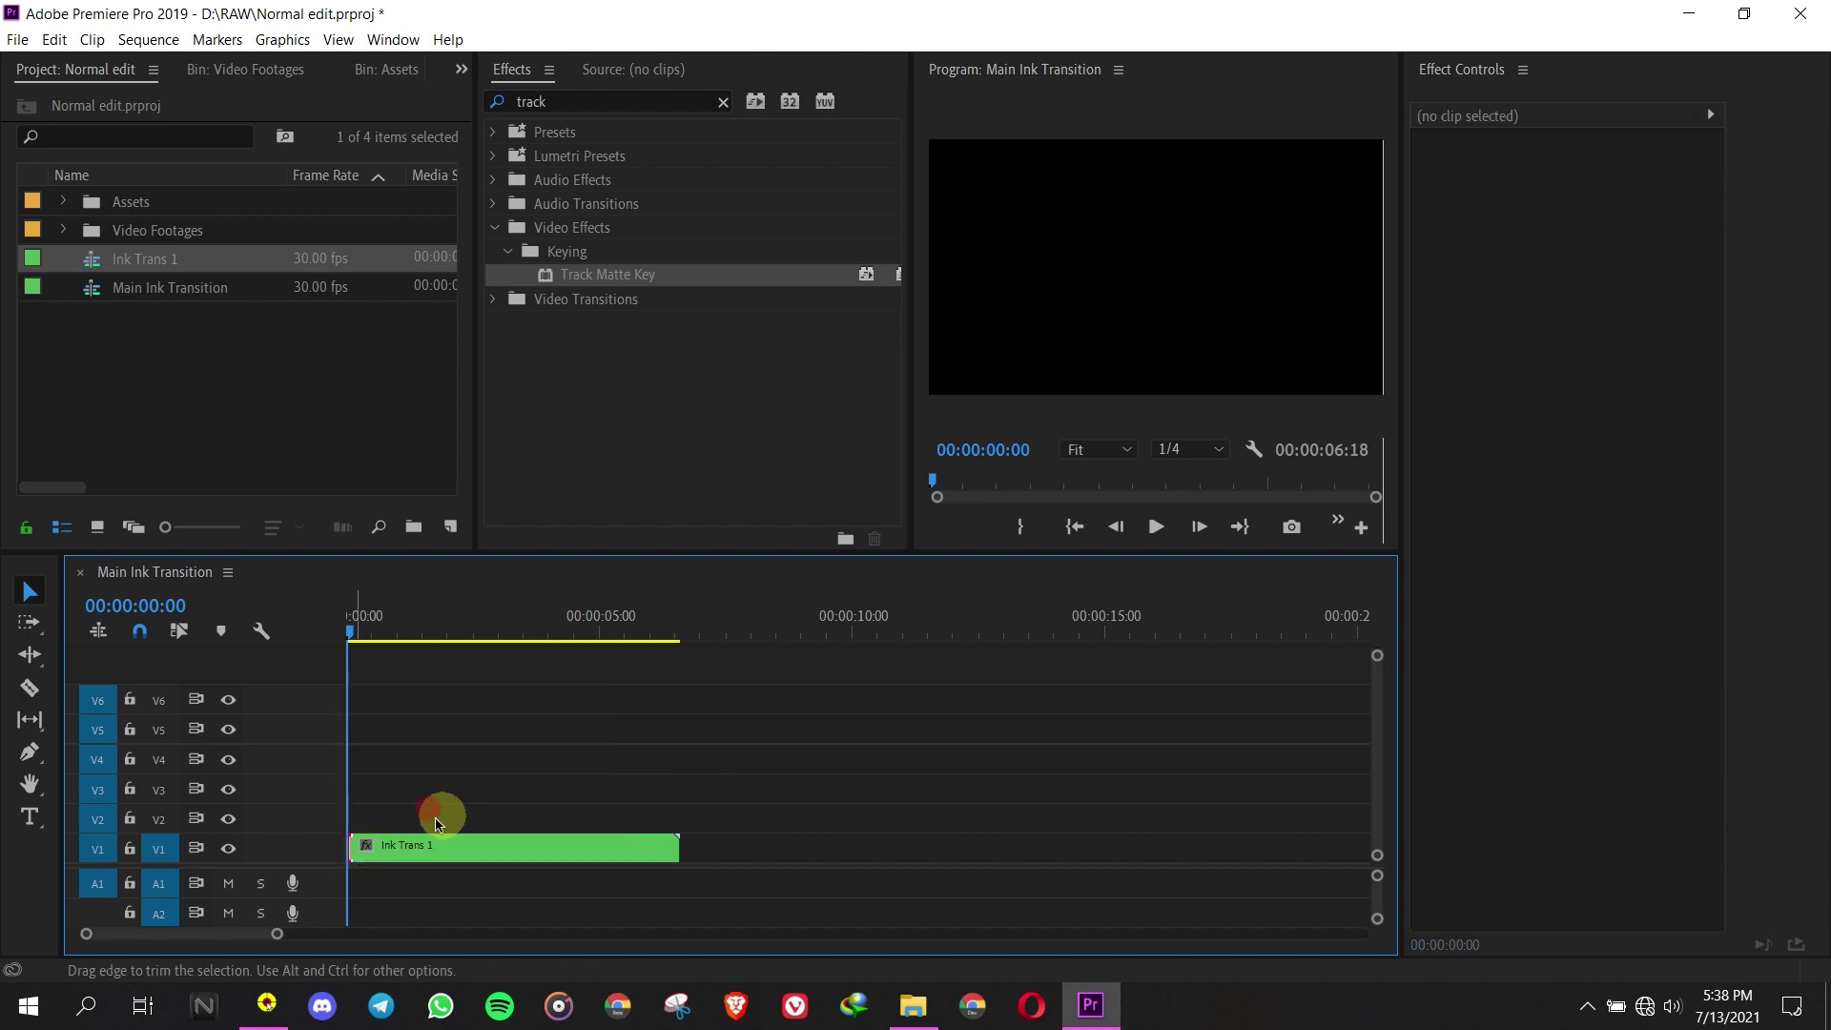
right_click(664, 859)
click(725, 810)
drag(356, 634, 525, 633)
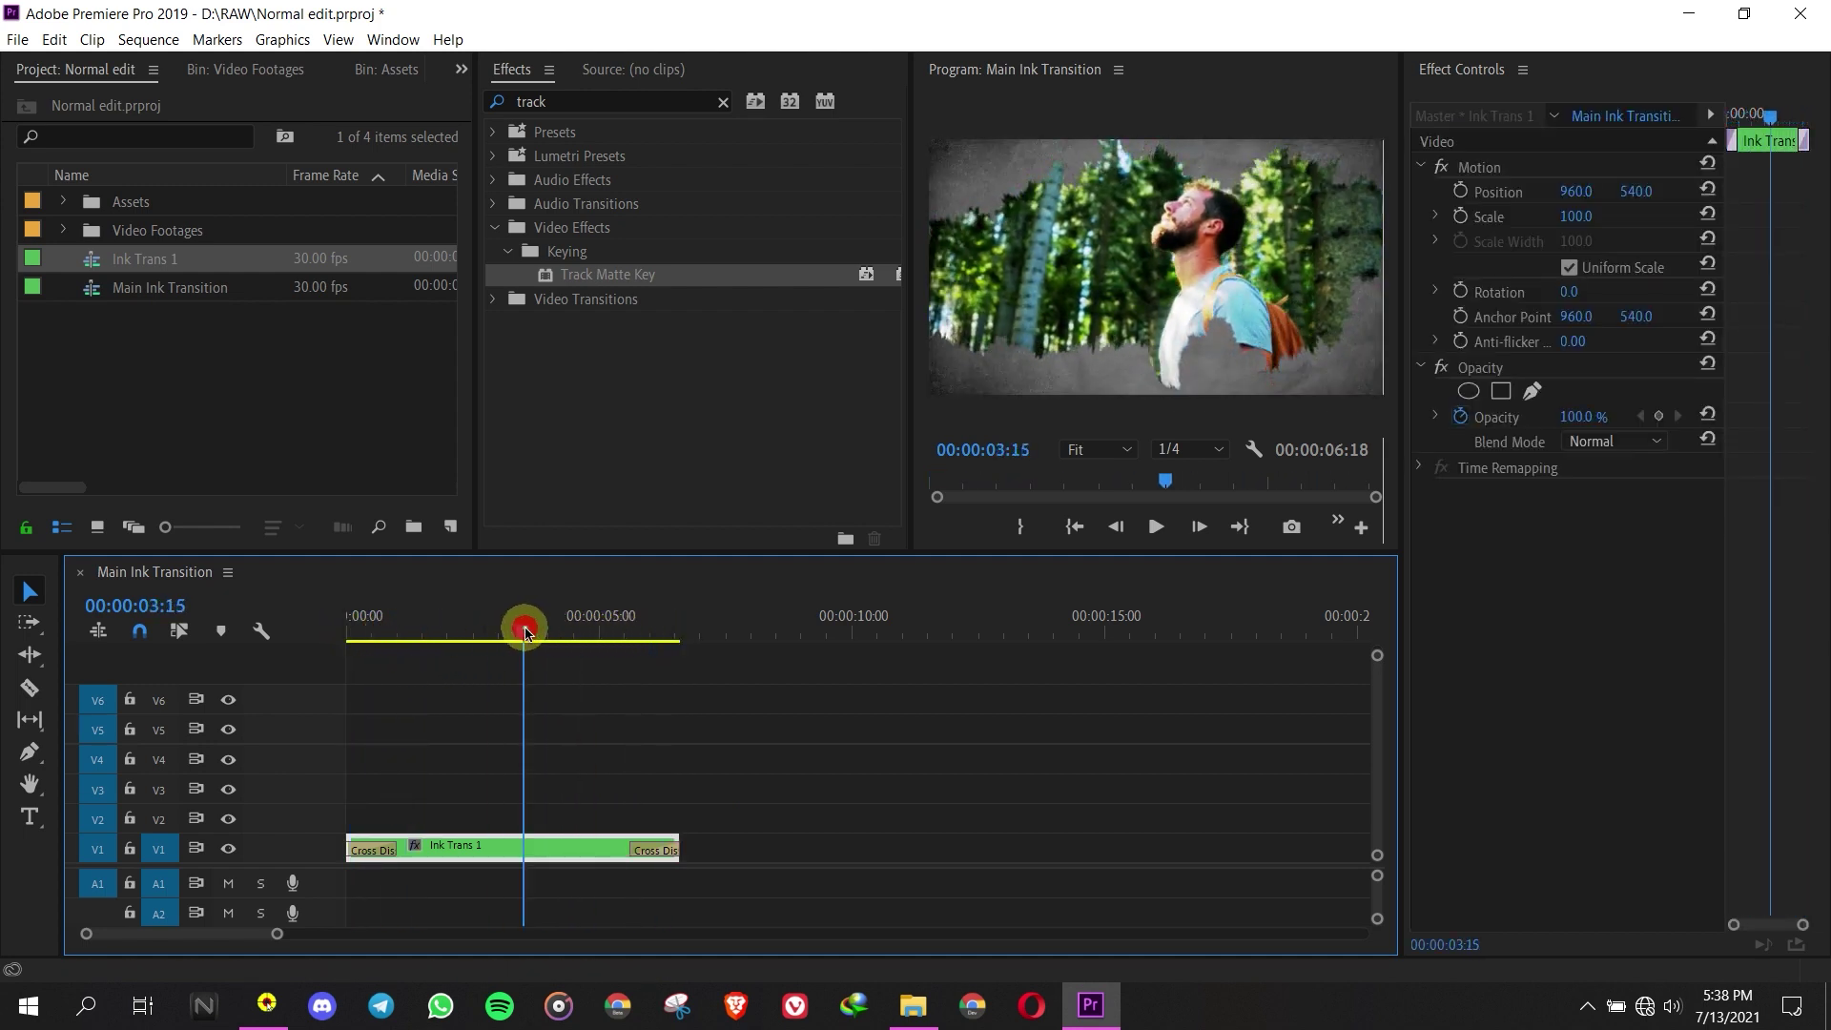
- Duplicate the Ink Trans 1 sequence among the project items and rename the copy Ink Trans 2
click(199, 358)
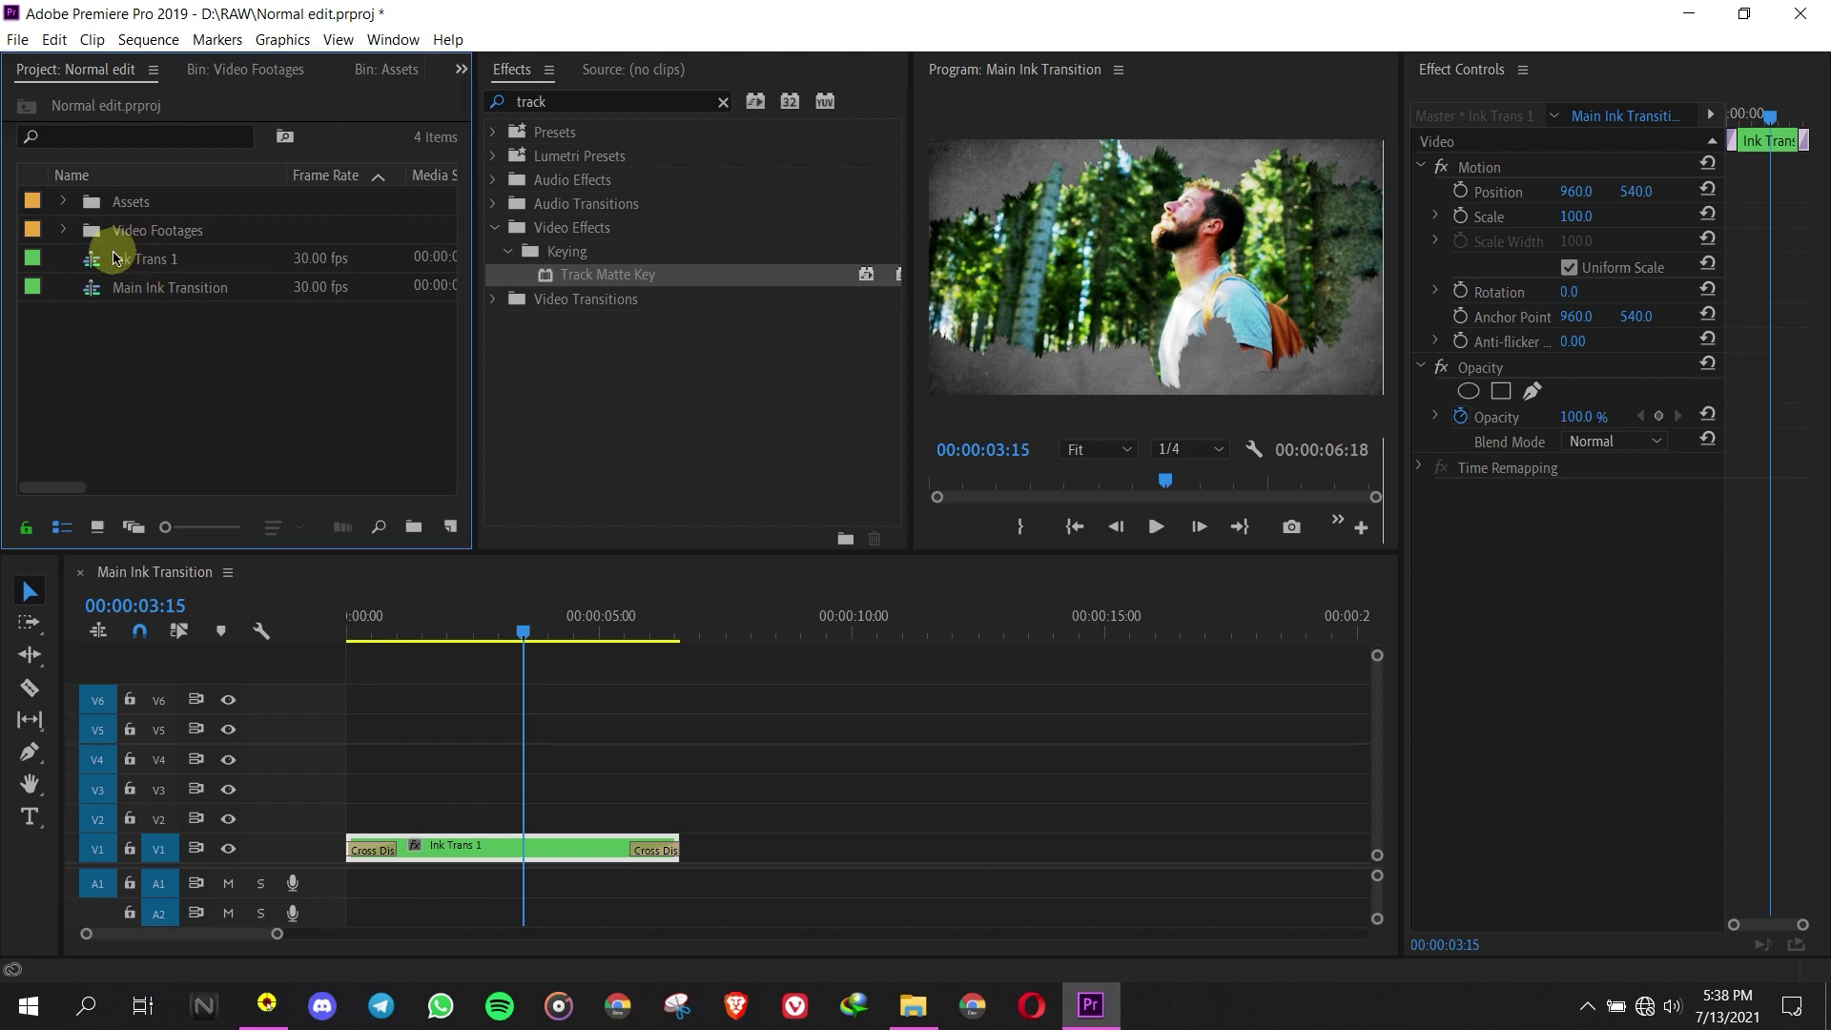
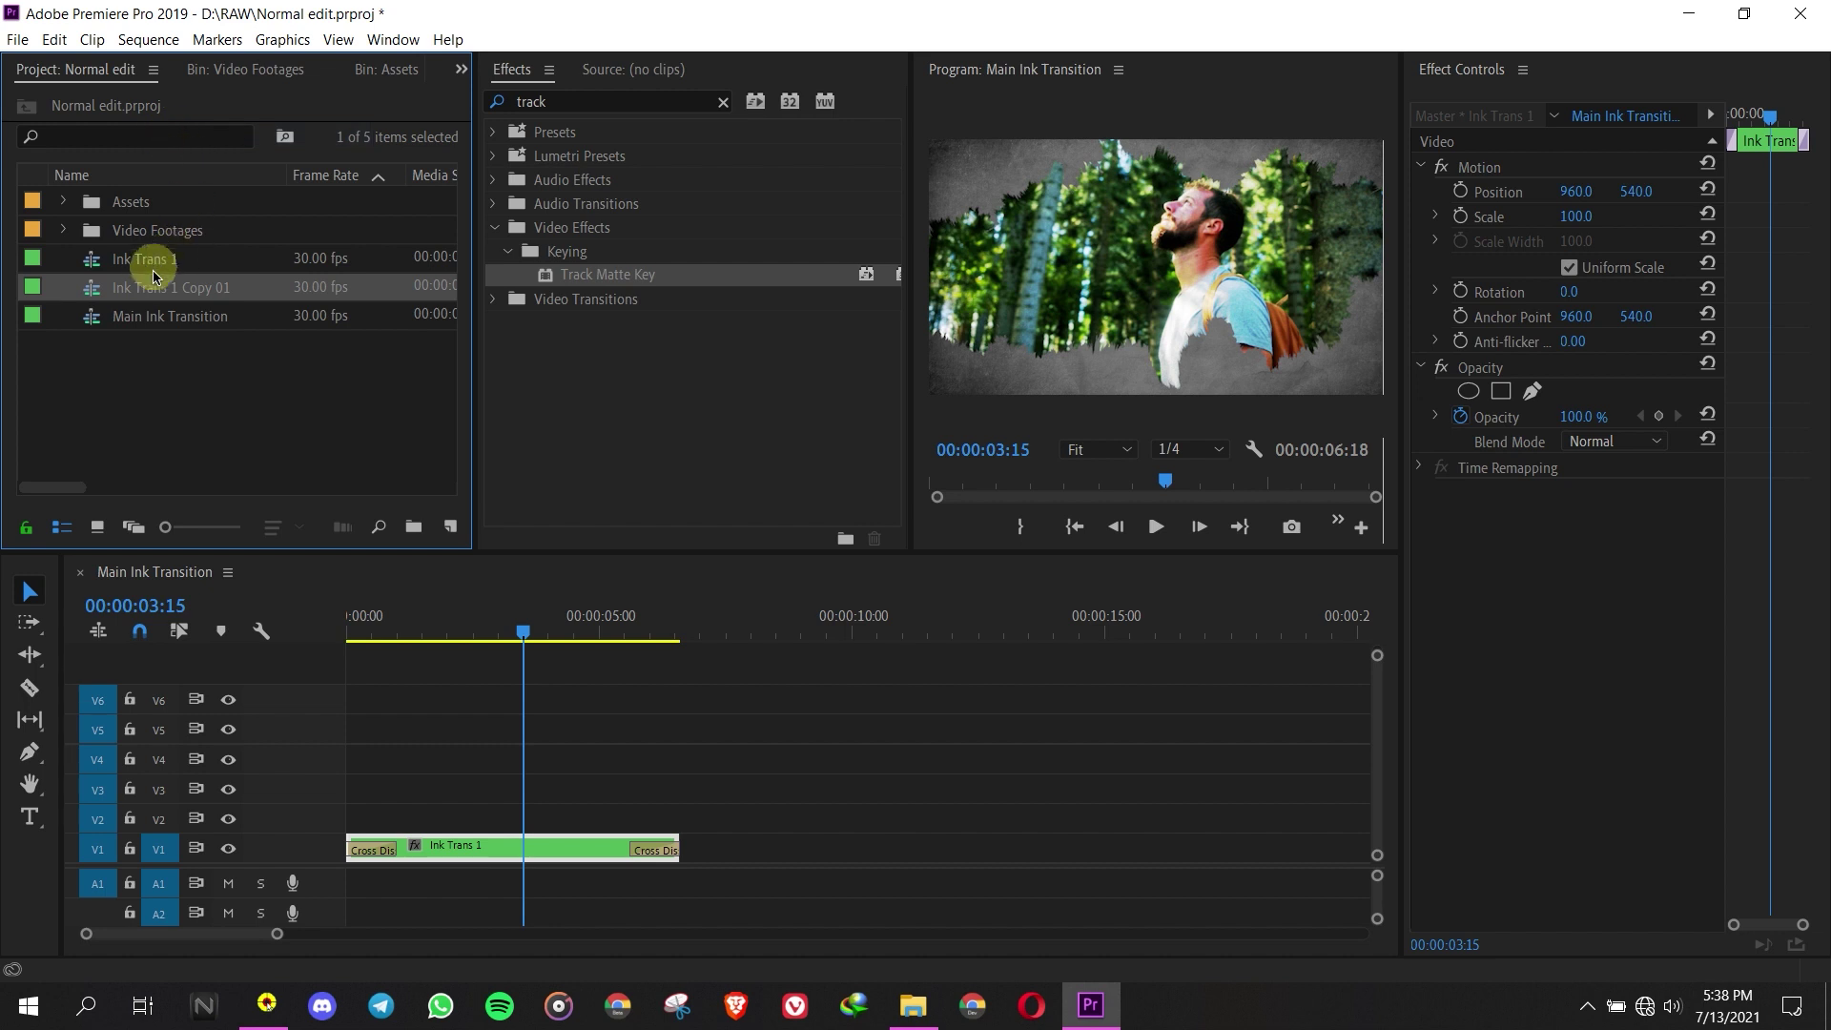
click(225, 286)
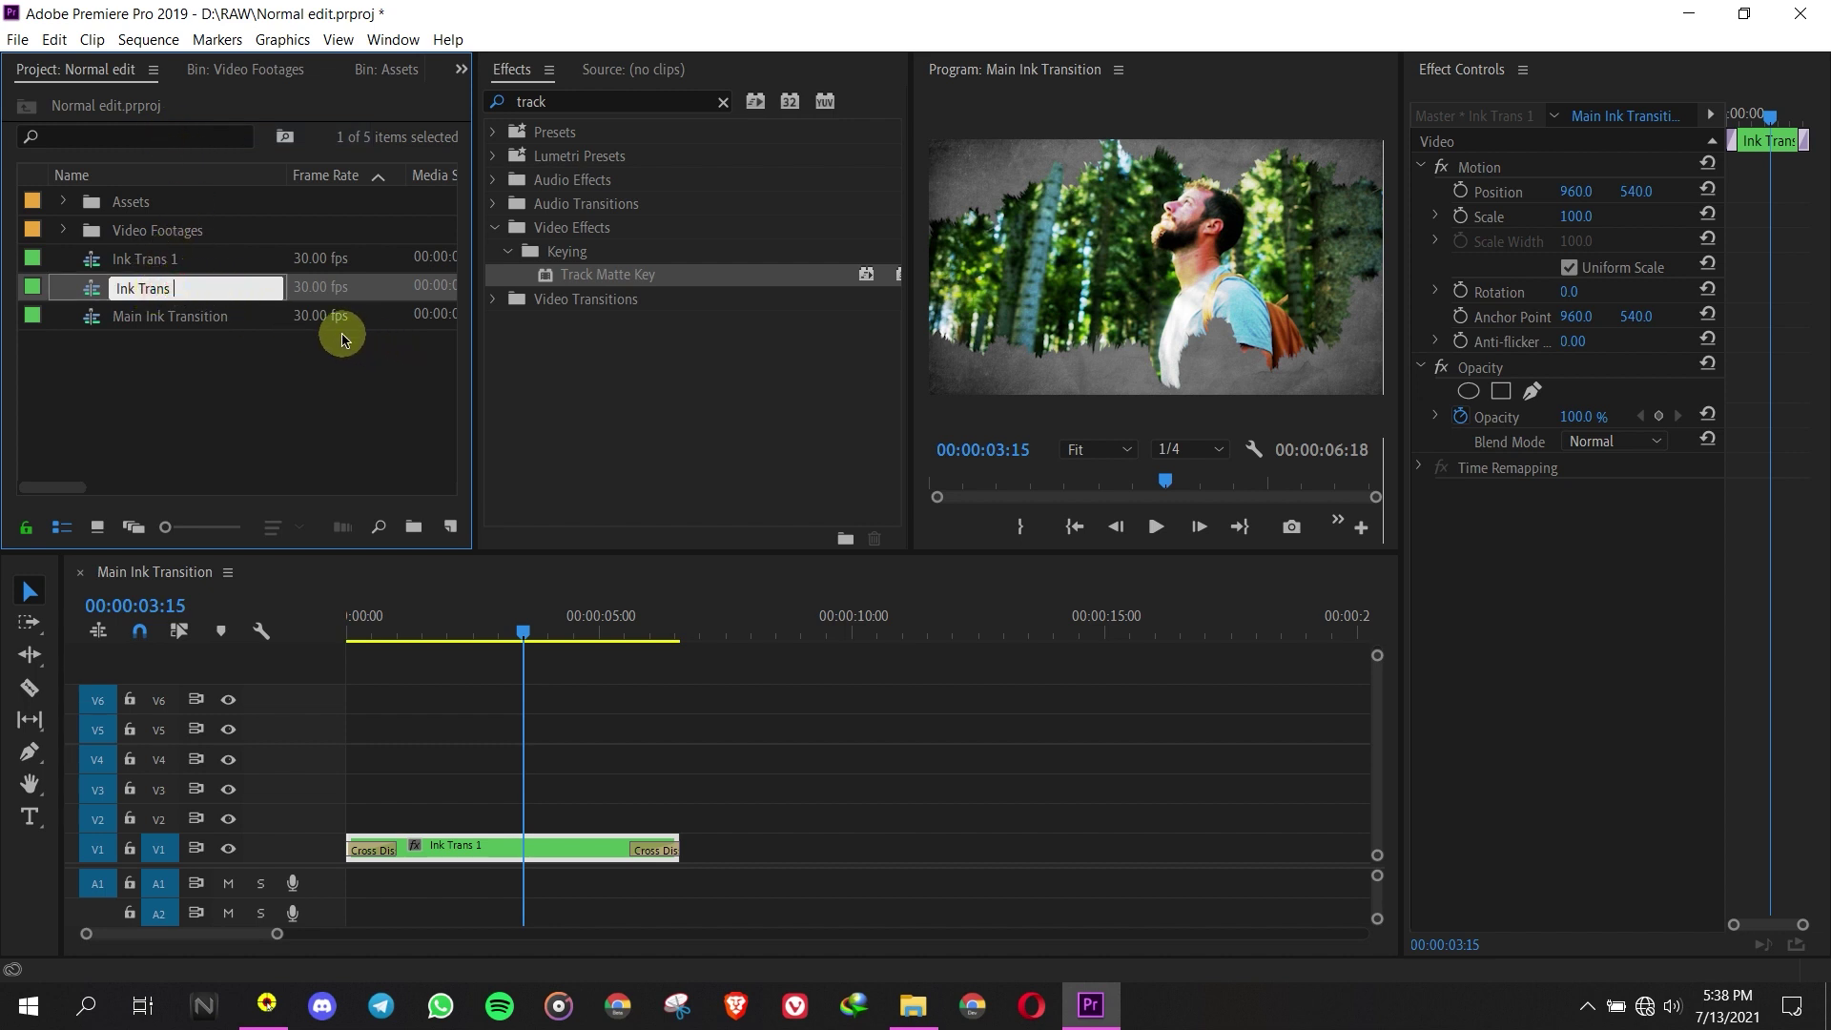
click(219, 359)
- Copy the Ink Trans 1 clip onto V2, overlapping the original's end, and replace the copy with Ink Trans 2 from the bin
click(479, 840)
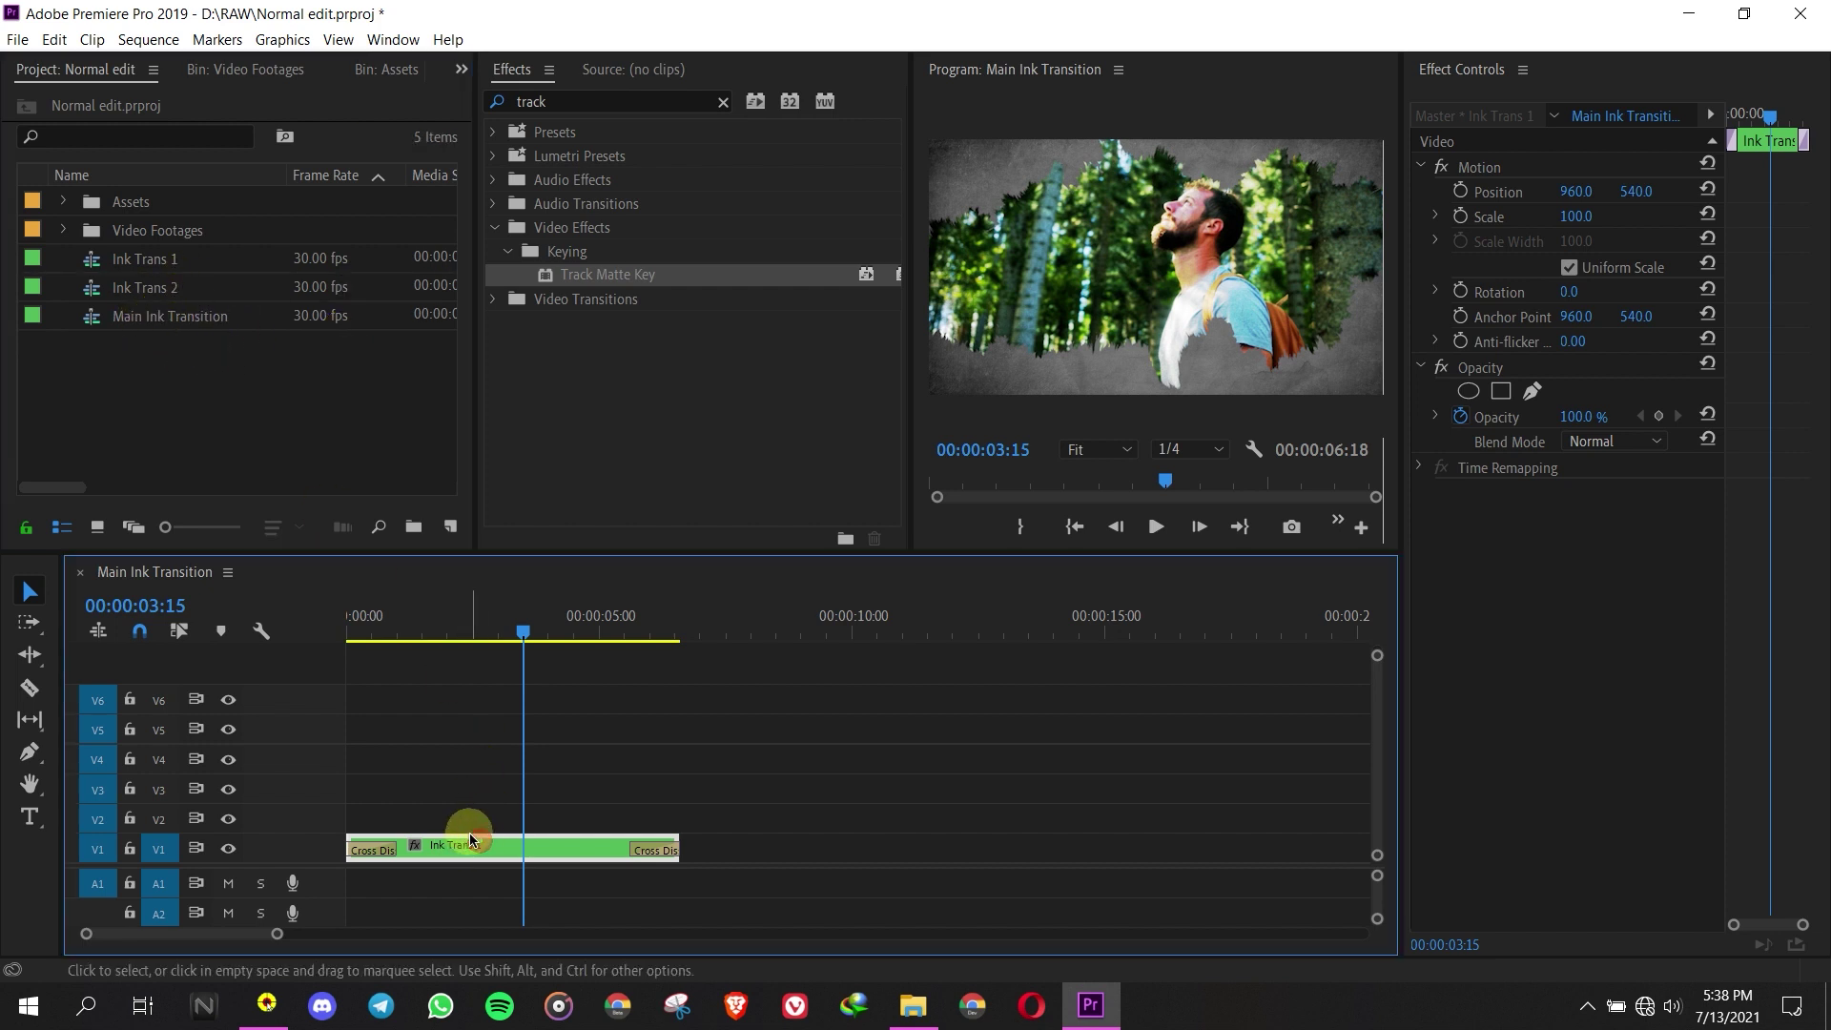
mouse_move(467, 847)
mouse_down()
mouse_move(563, 804)
mouse_move(692, 814)
mouse_up()
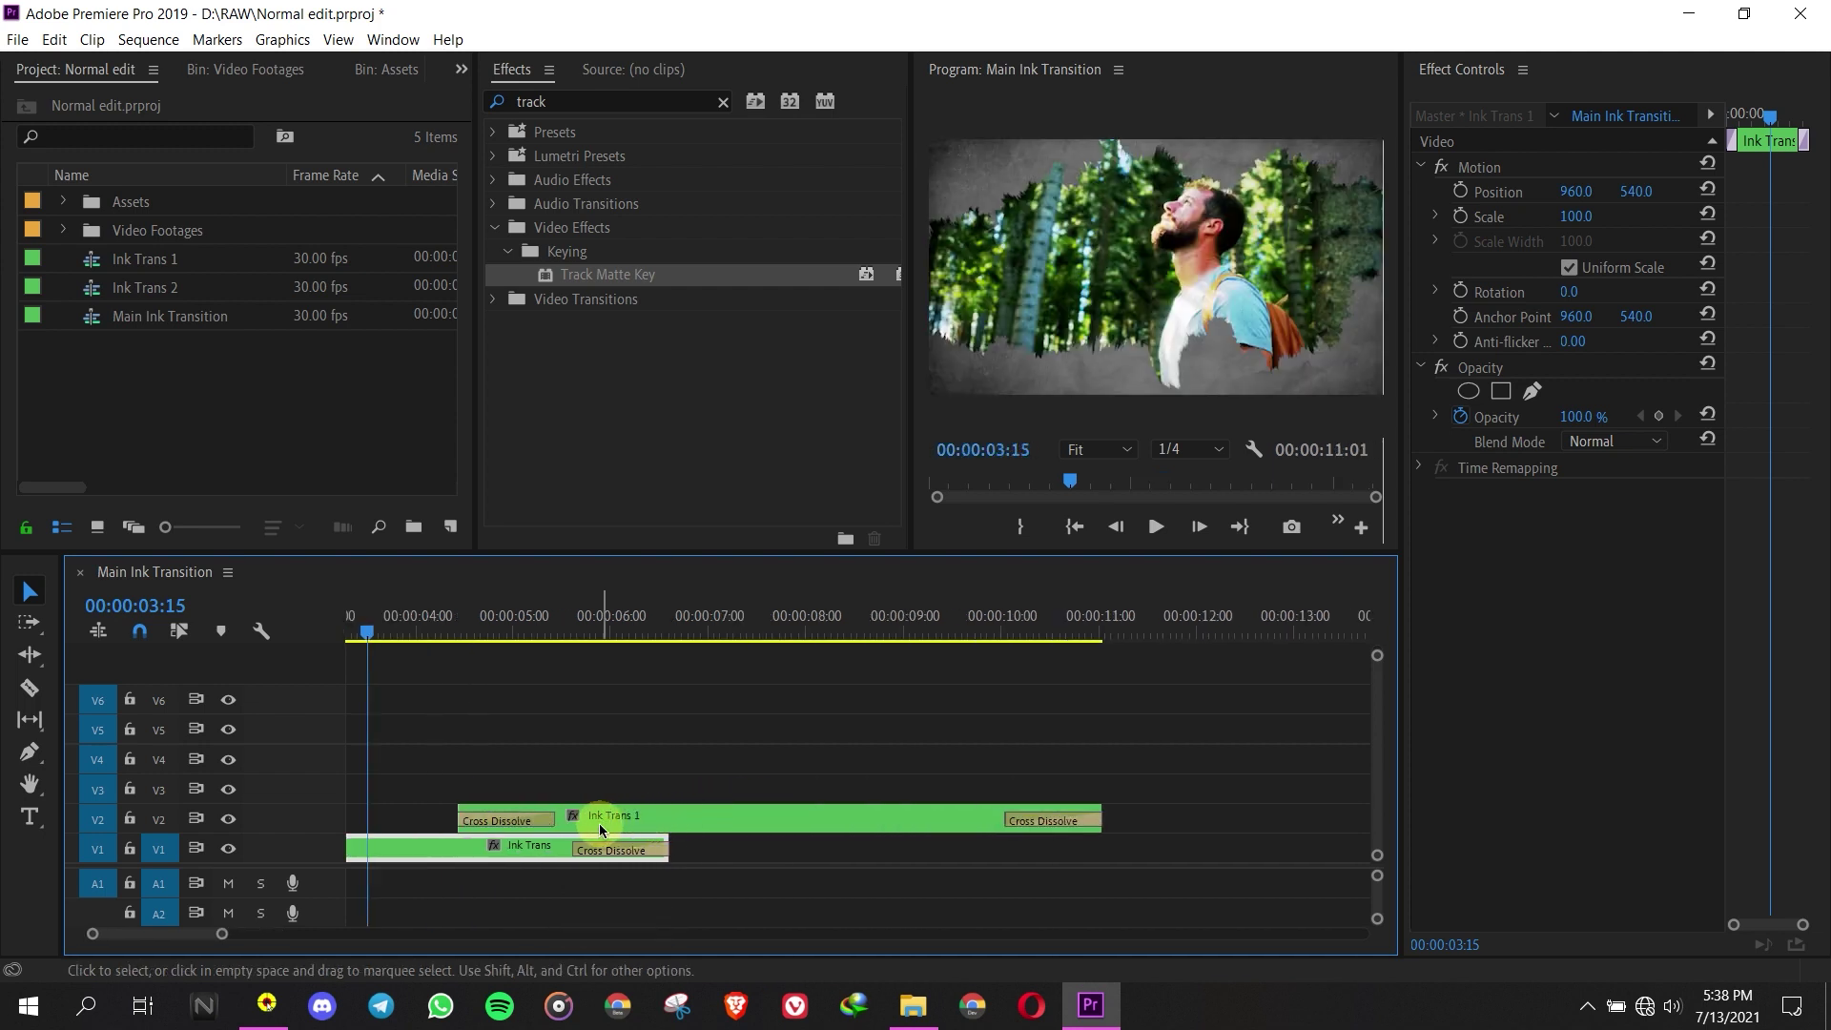
double_click(133, 287)
mouse_move(355, 620)
mouse_down()
mouse_move(511, 620)
mouse_move(385, 620)
mouse_up()
click(153, 571)
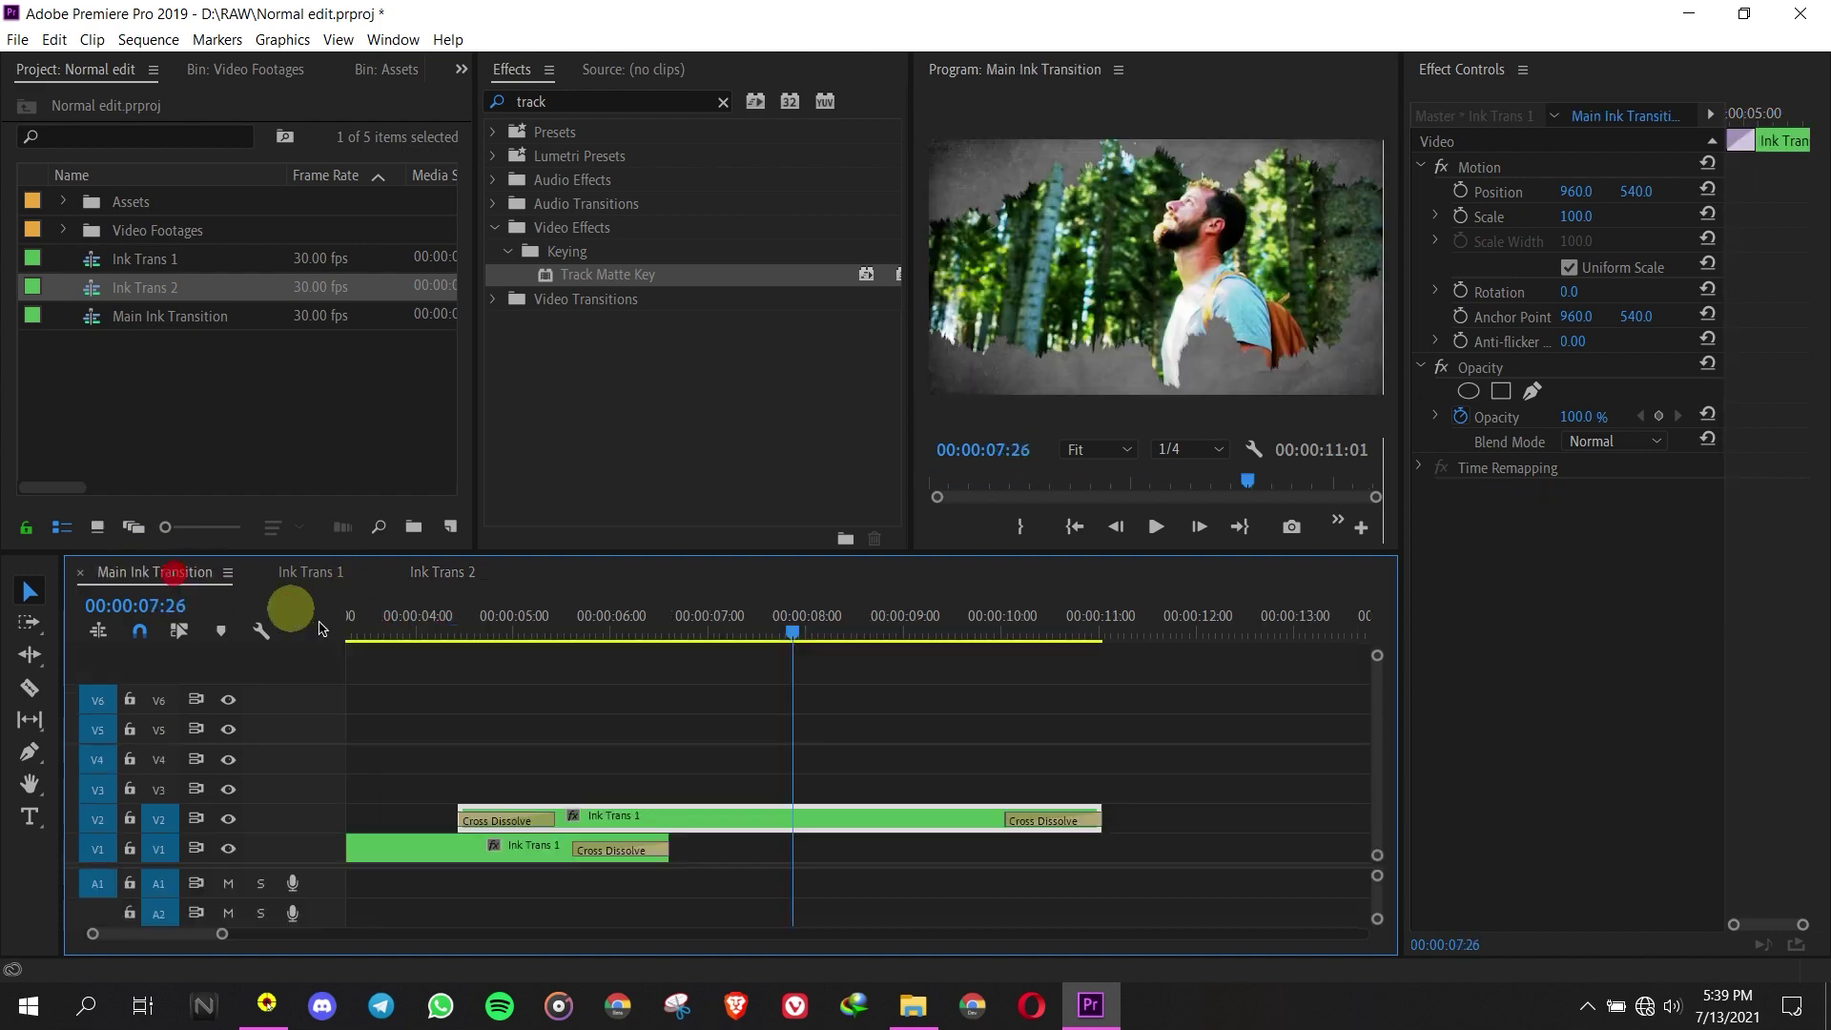
right_click(742, 818)
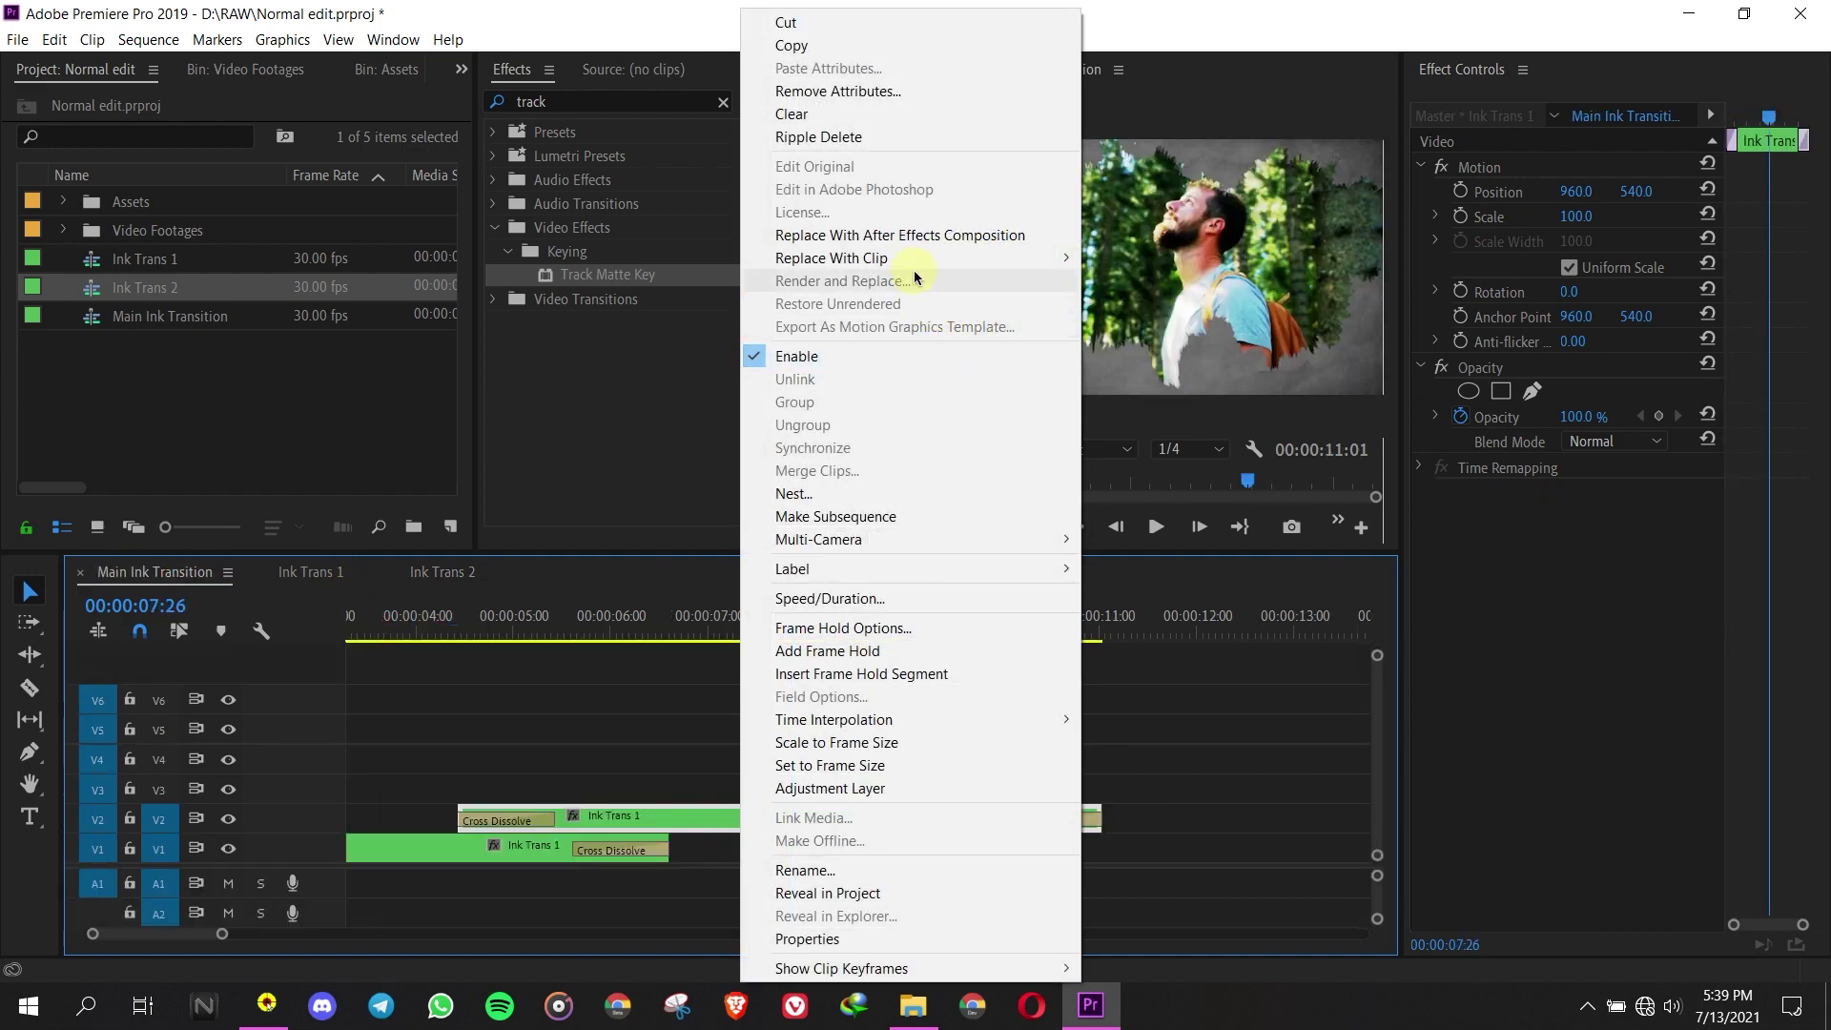
mouse_move(799, 257)
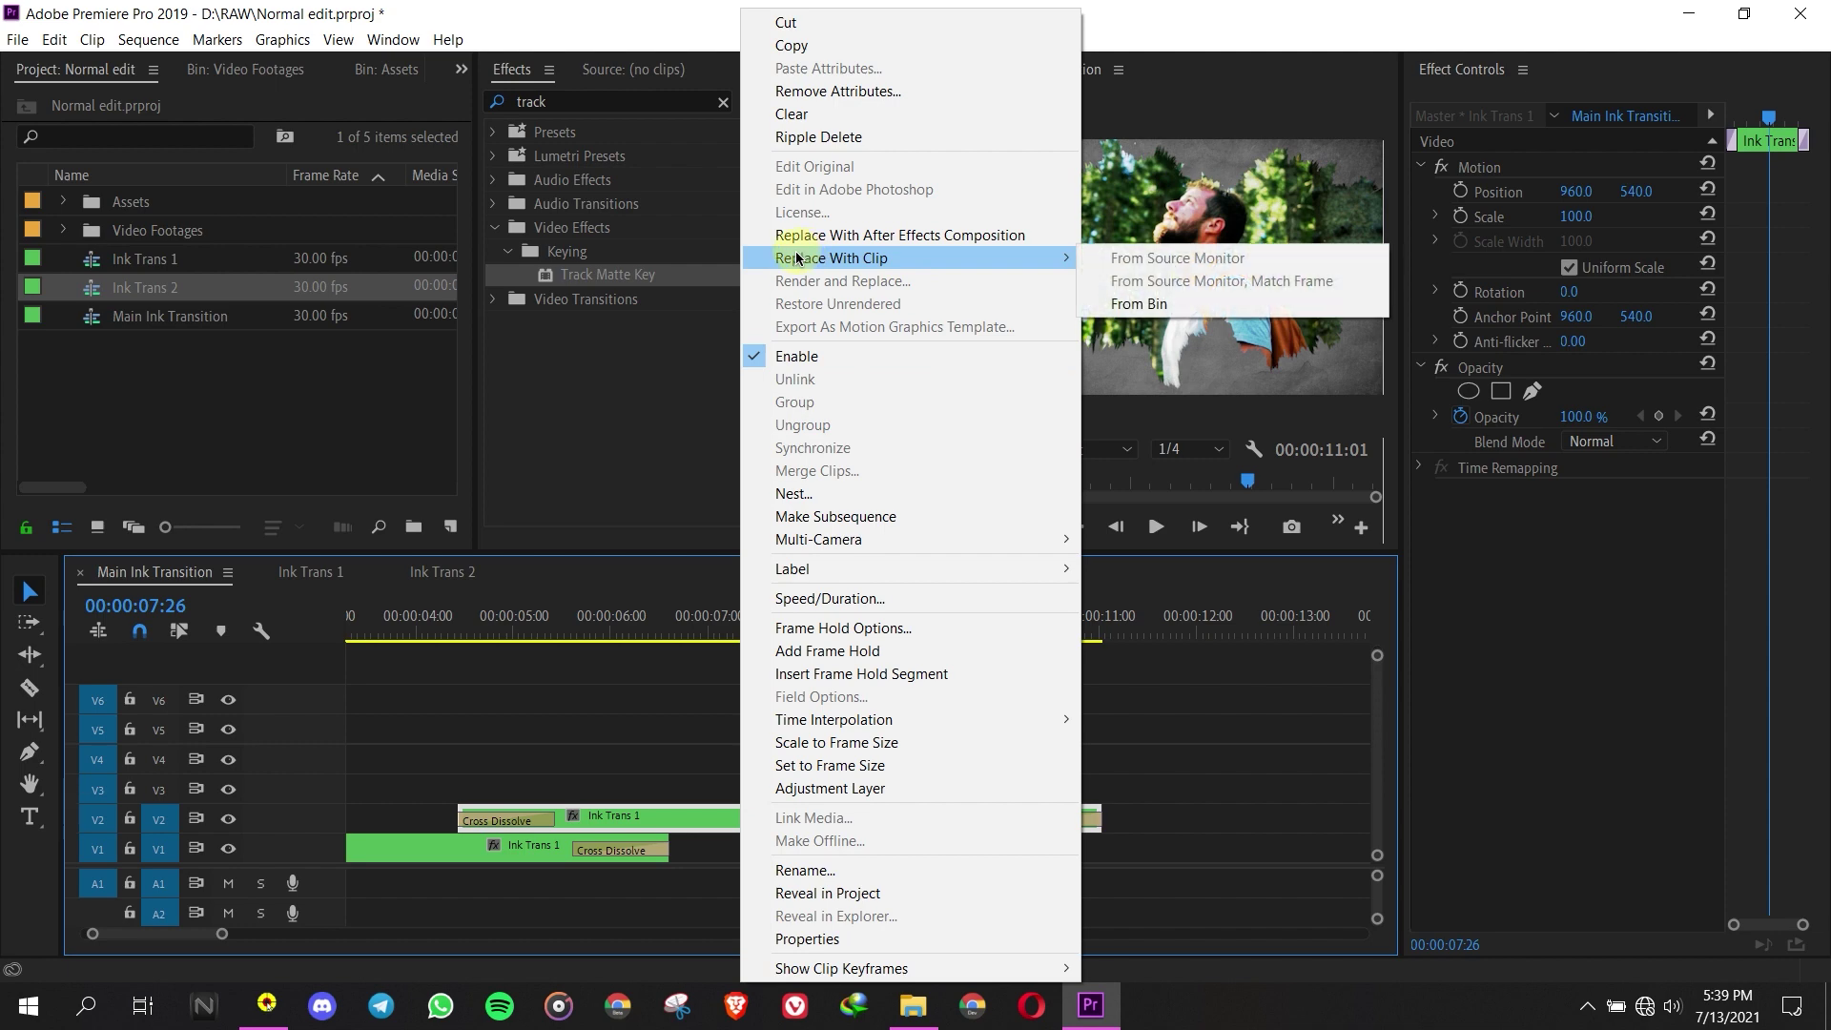
click(1139, 303)
- Open the nested Ink Trans 2 clip as its own sequence and enlarge the video track area to show V1 to V6
click(776, 624)
drag(775, 623, 607, 622)
double_click(687, 814)
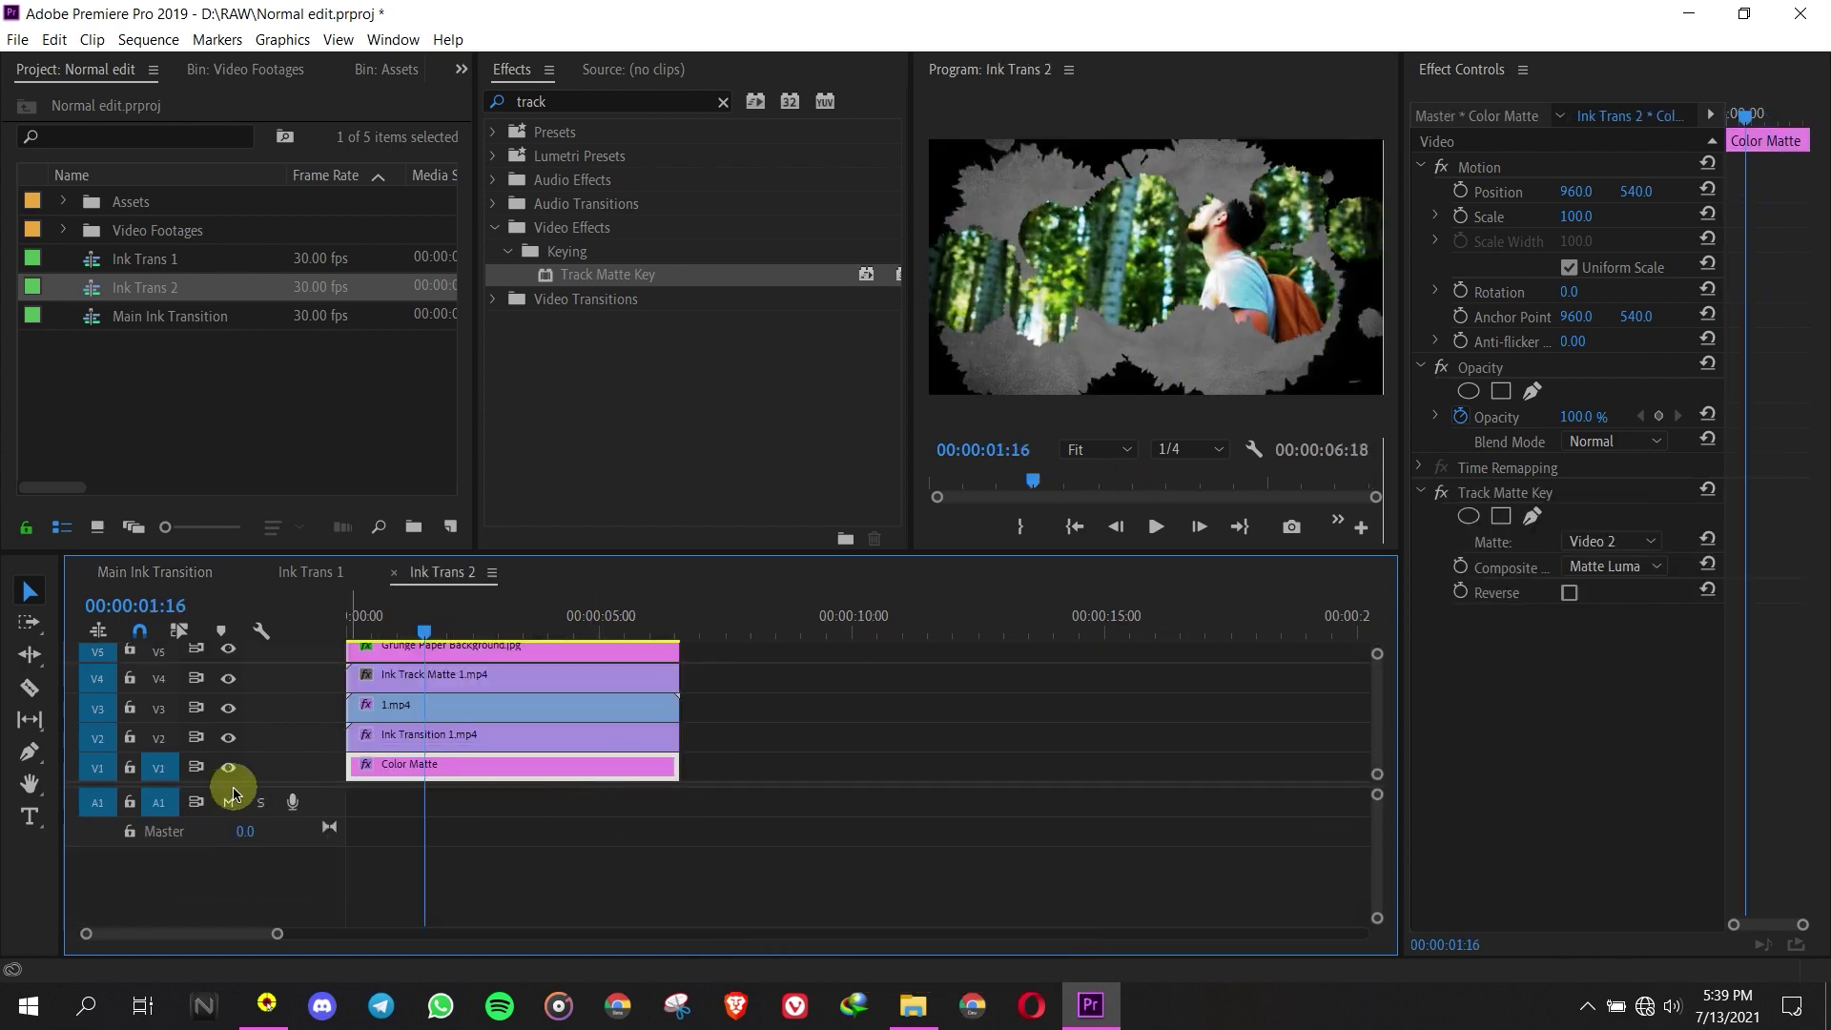
drag(245, 803, 247, 865)
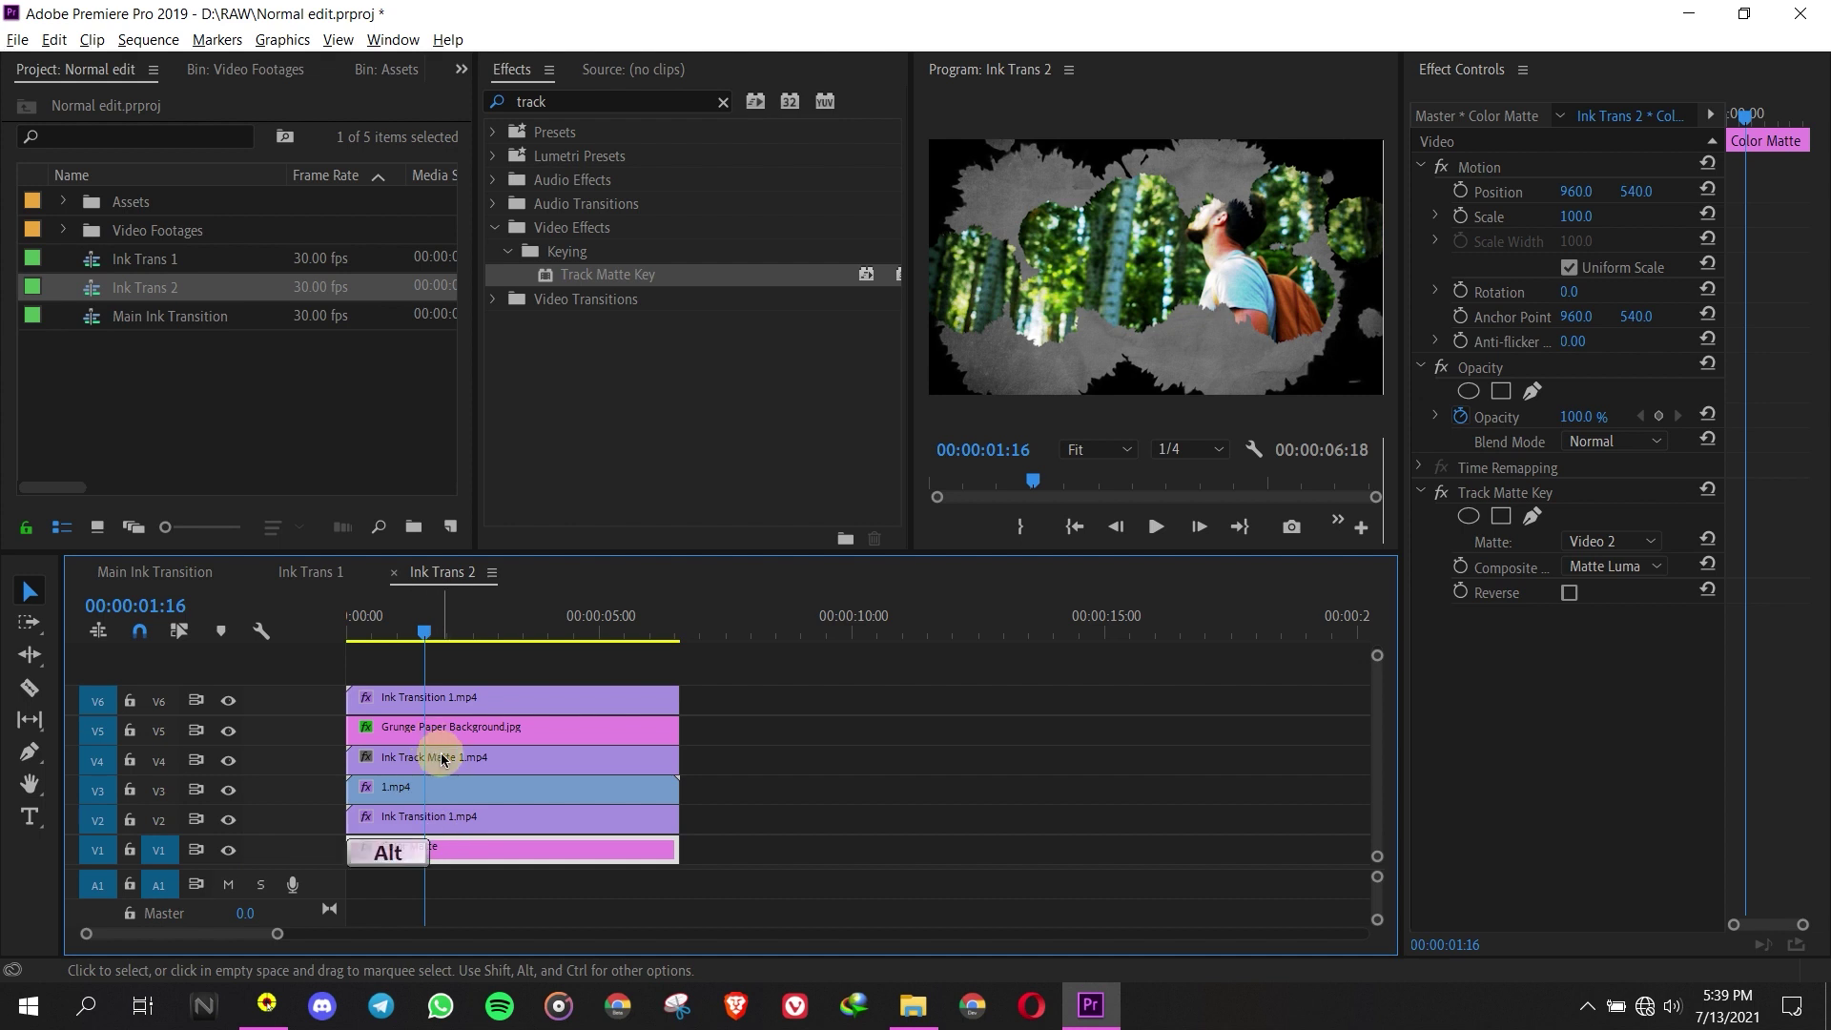
key(=)
key(=)
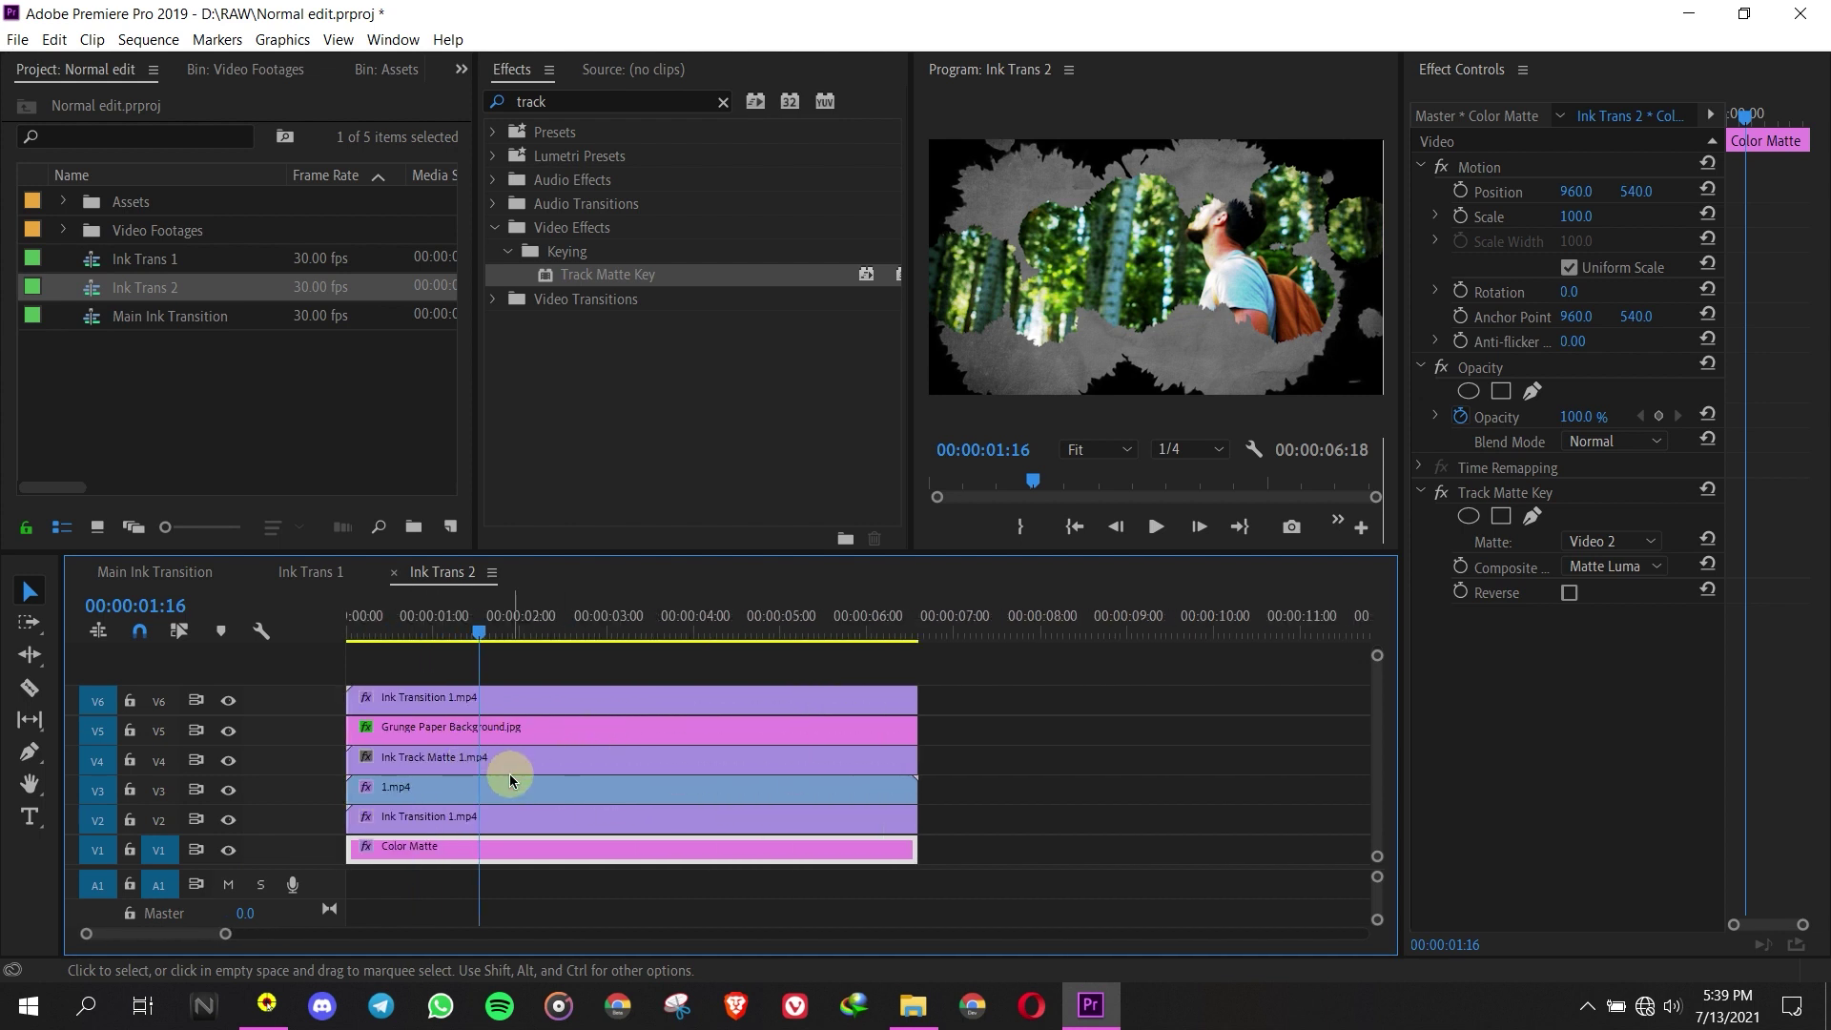
- Replace the Ink Transition 1.mp4 clip on V2 with Ink Transition 2.mp4, loaded in the source monitor
click(472, 822)
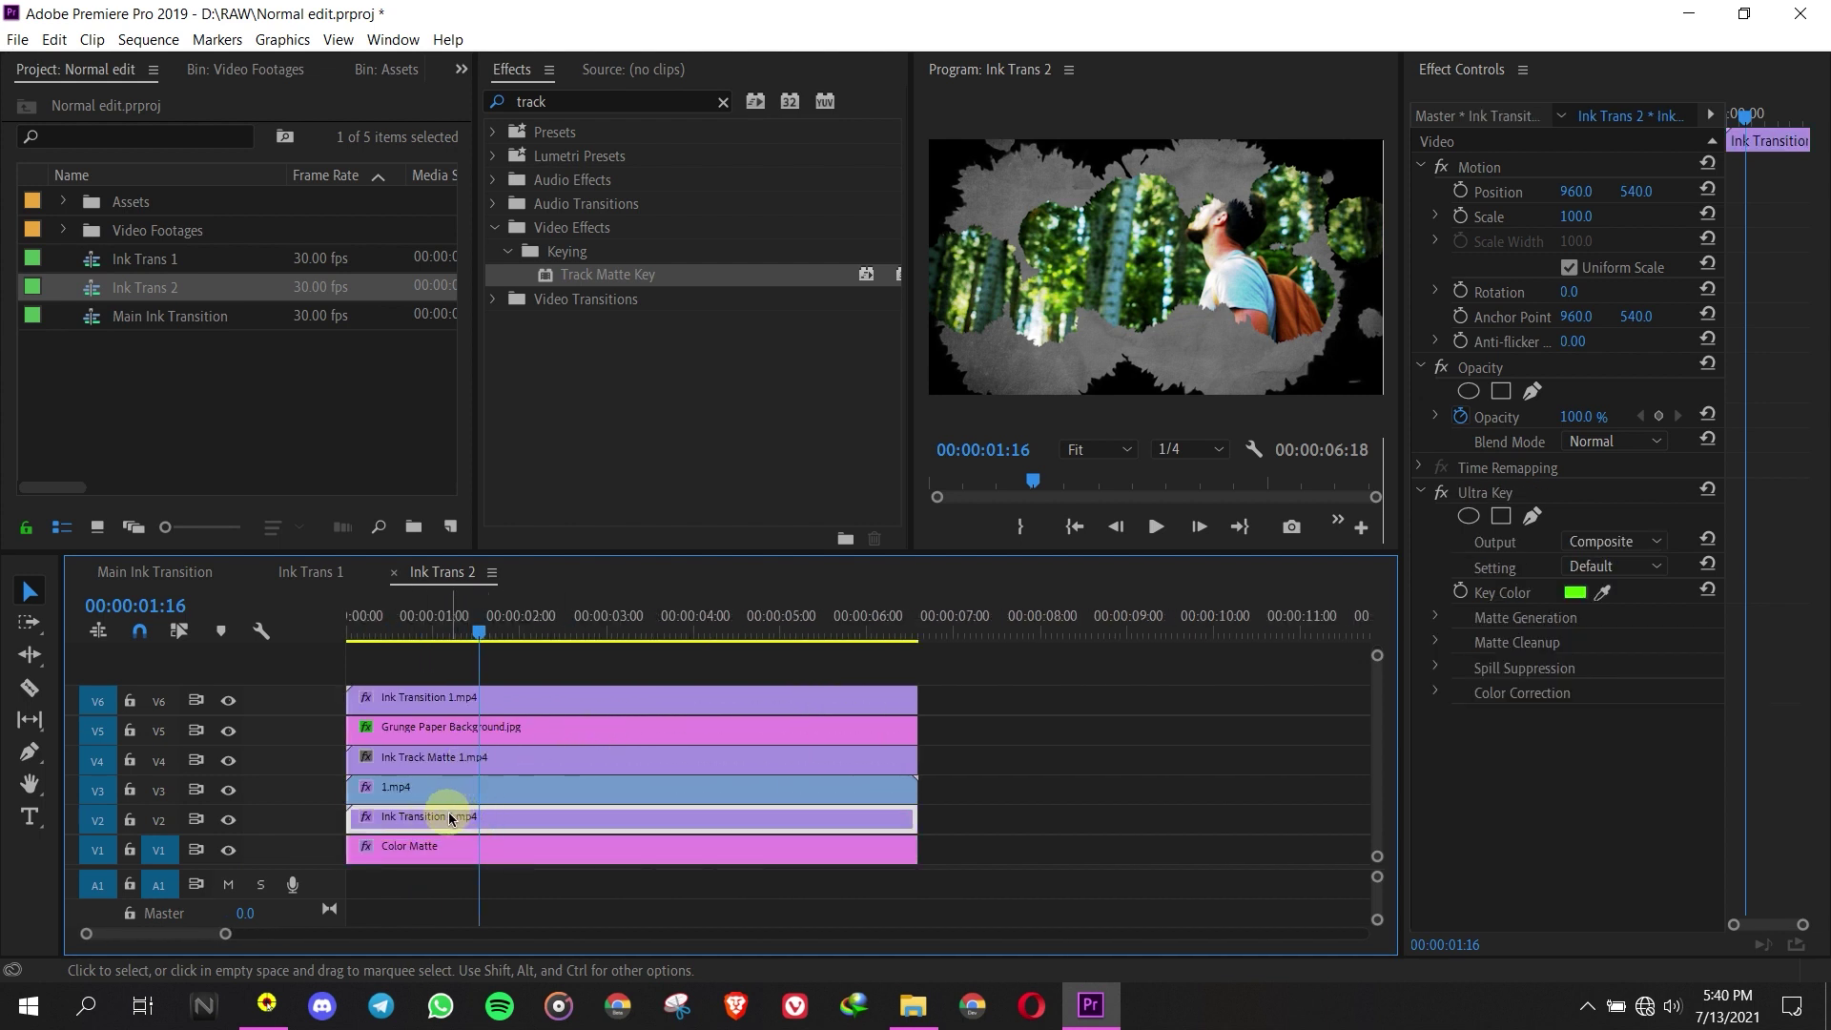
click(67, 204)
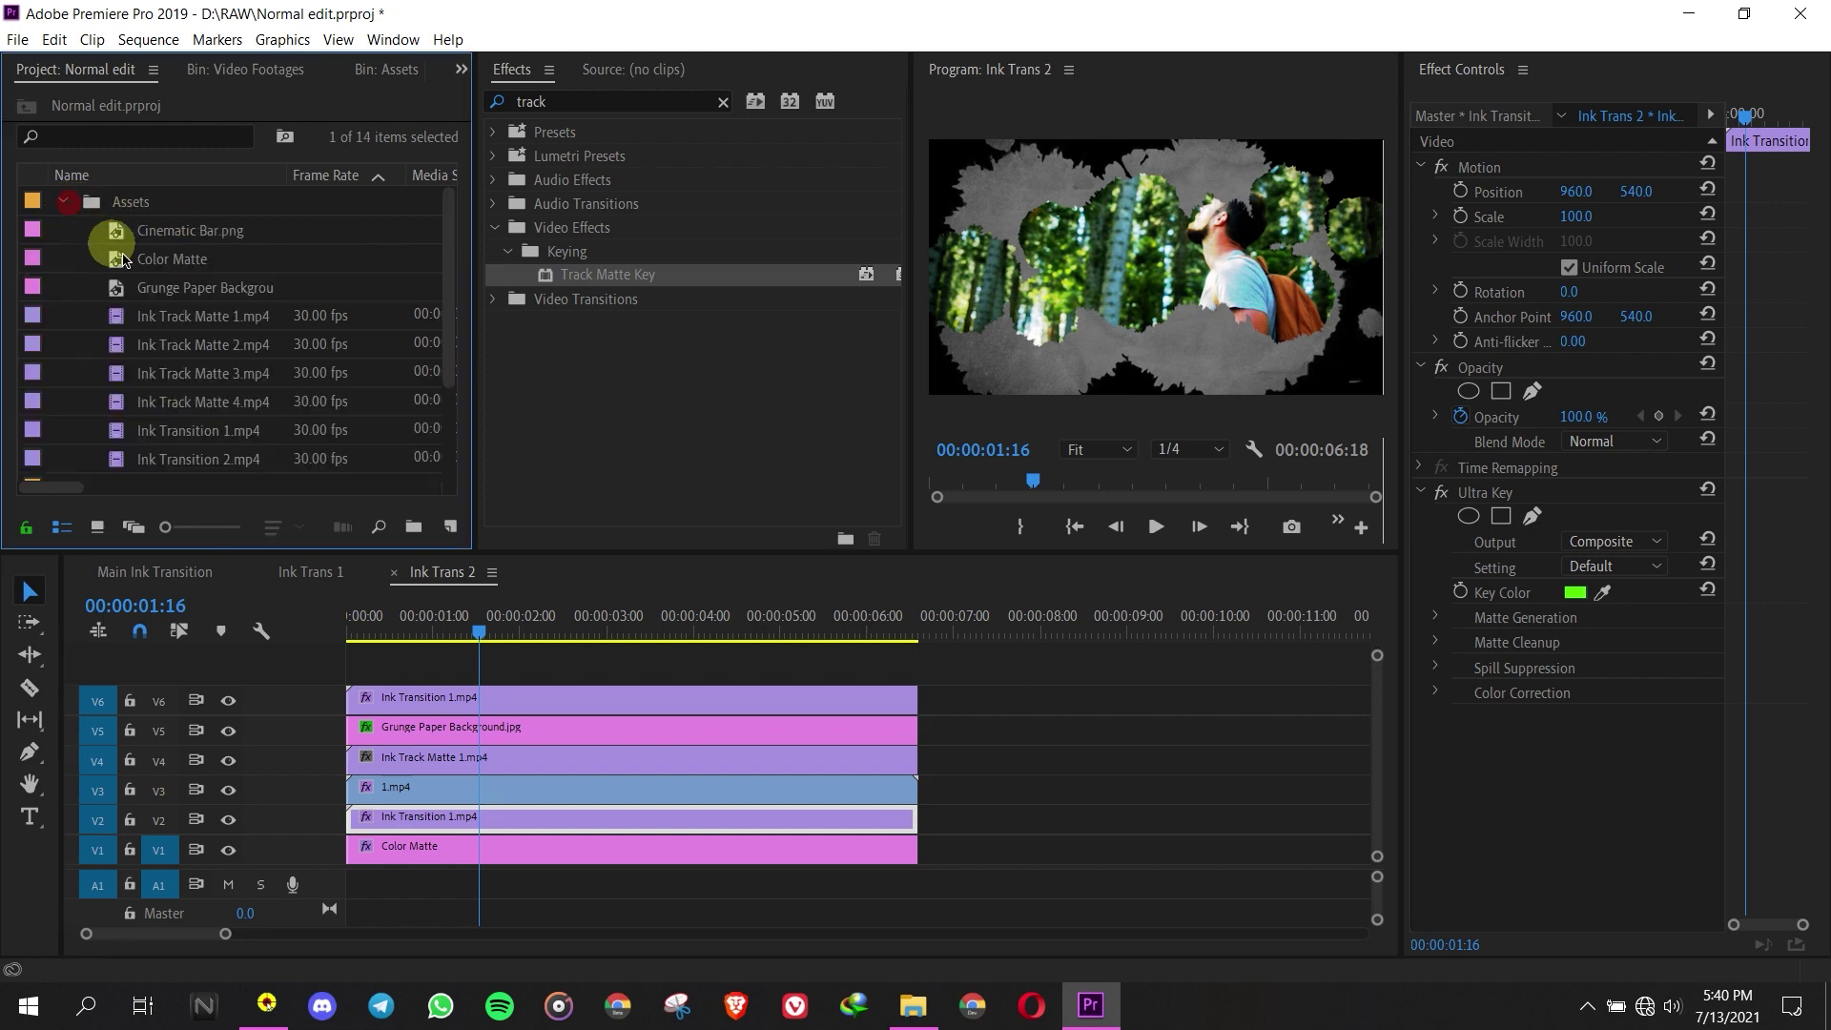
scroll(217, 416, down, 1)
click(200, 405)
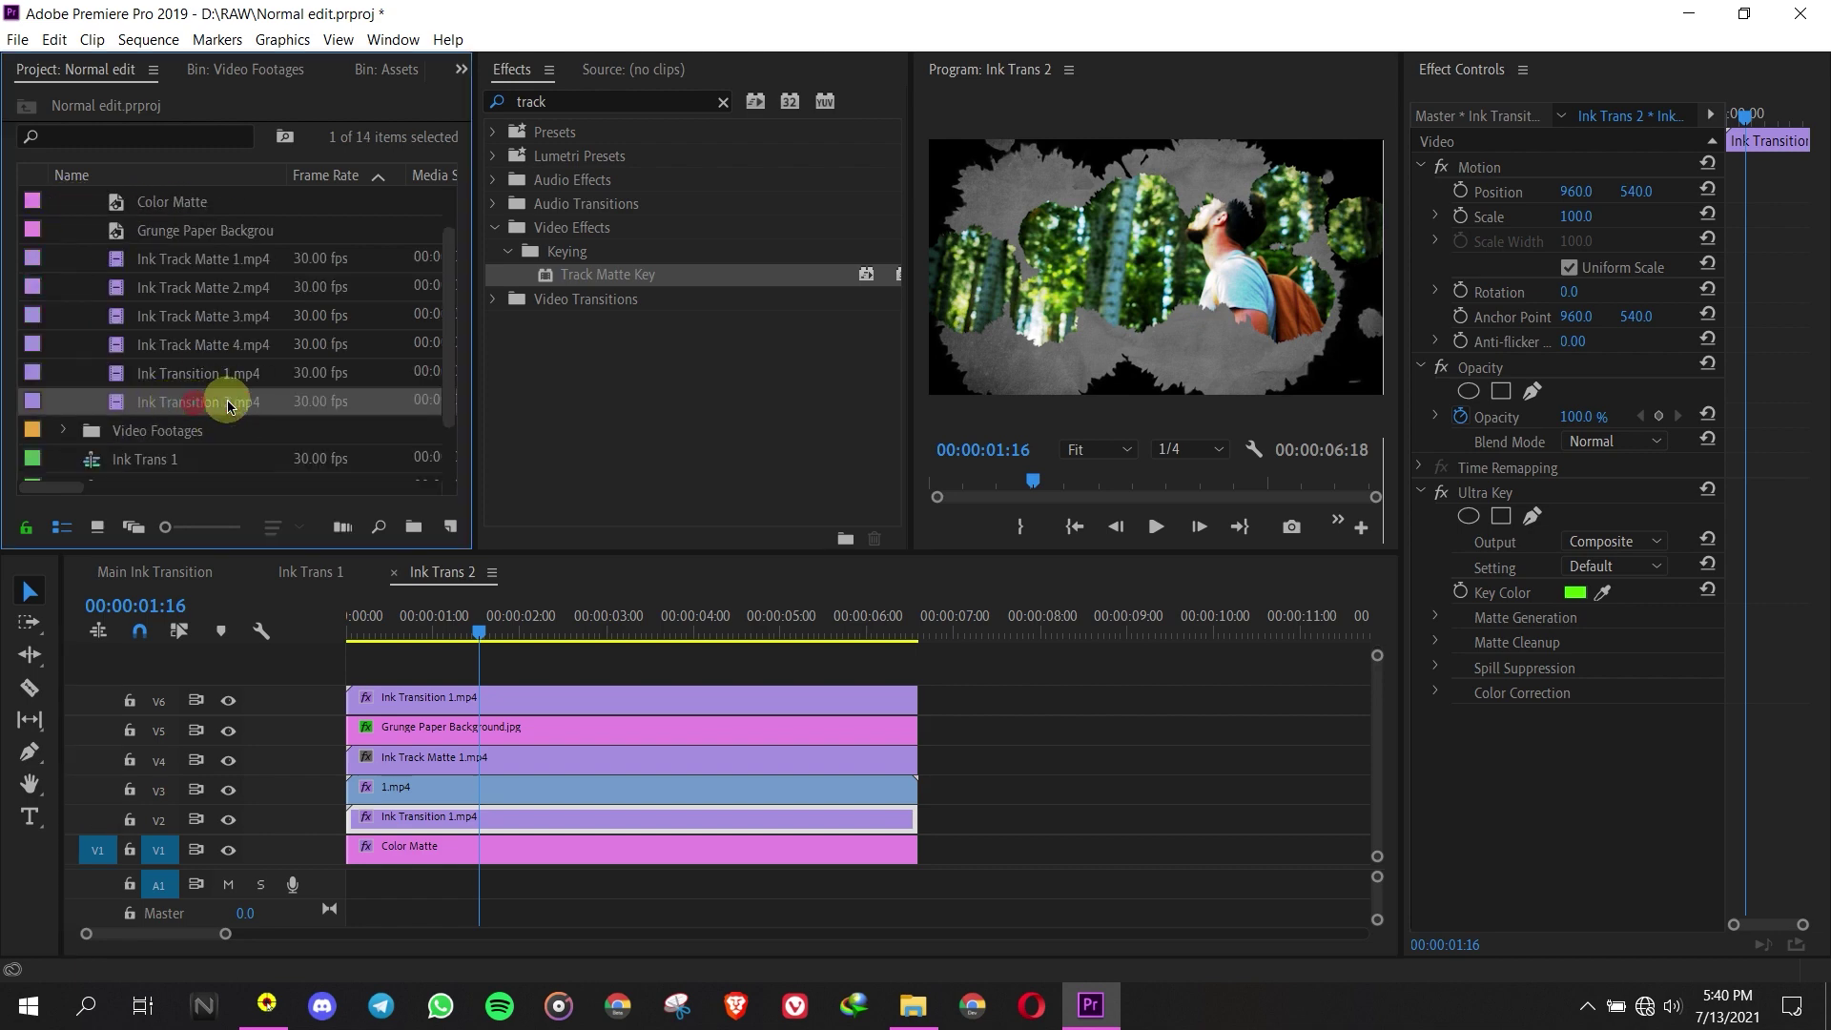
double_click(133, 402)
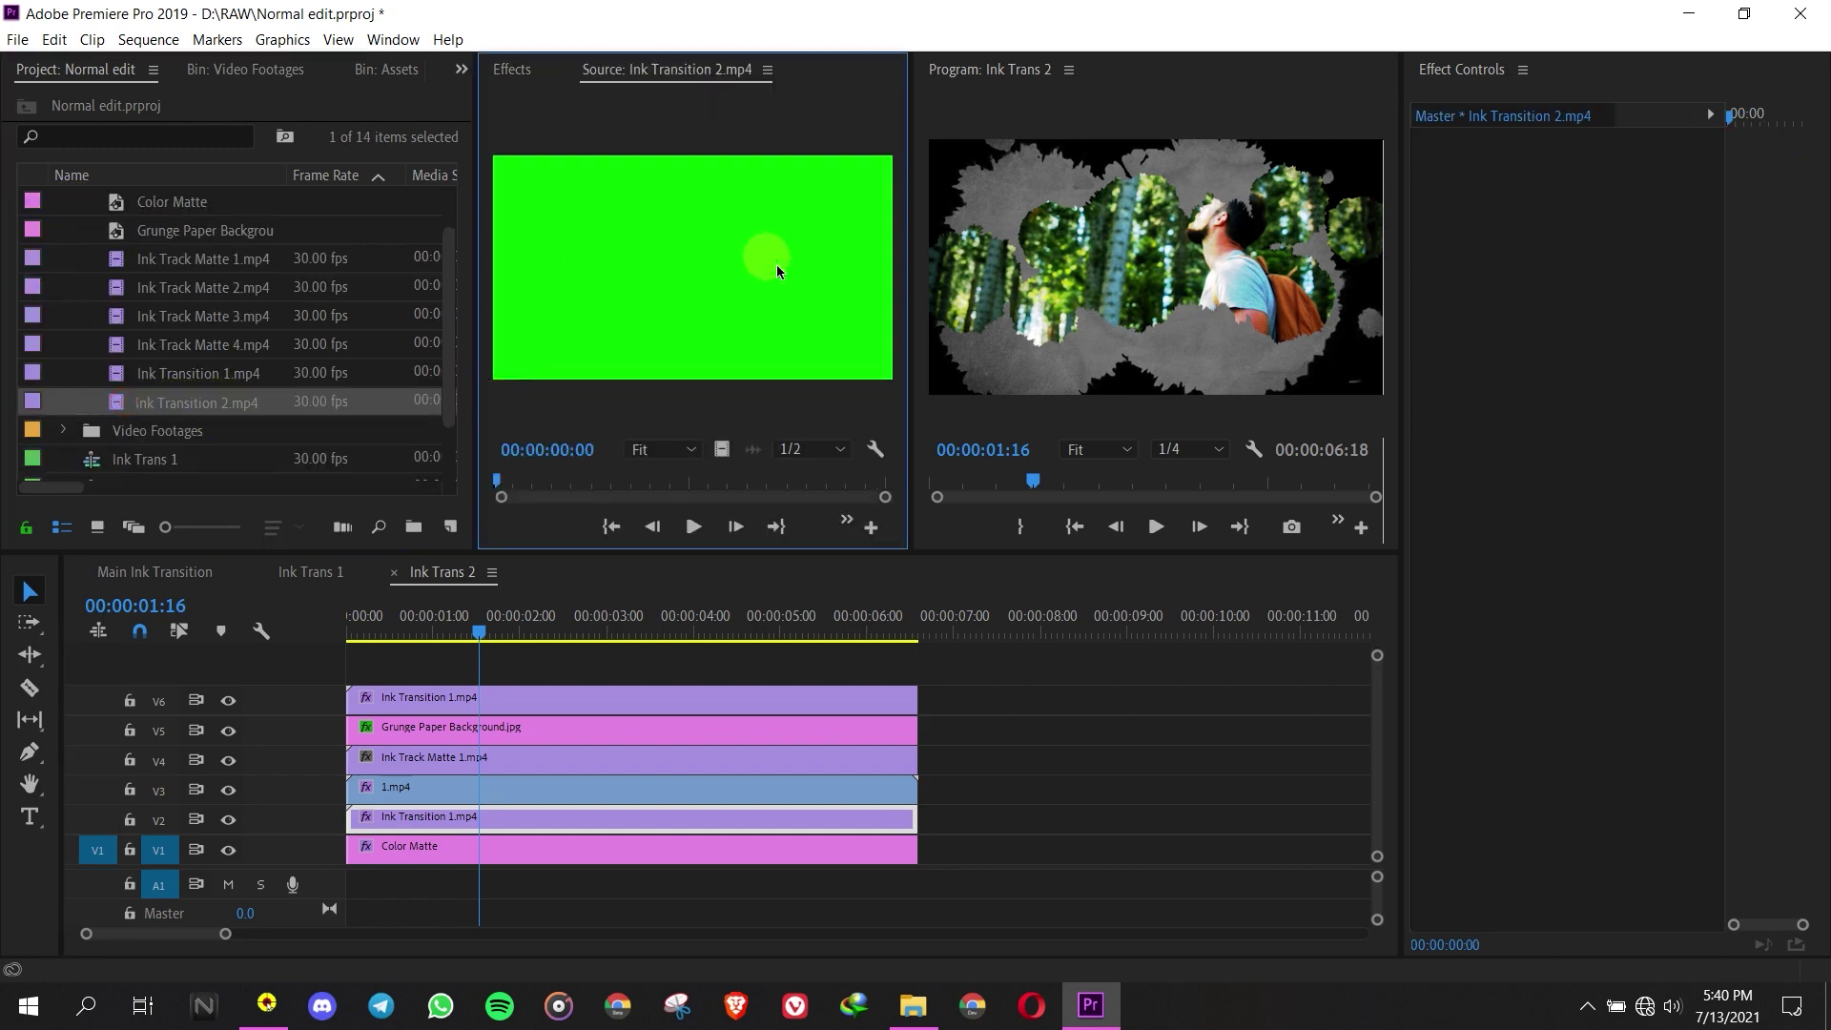
right_click(423, 817)
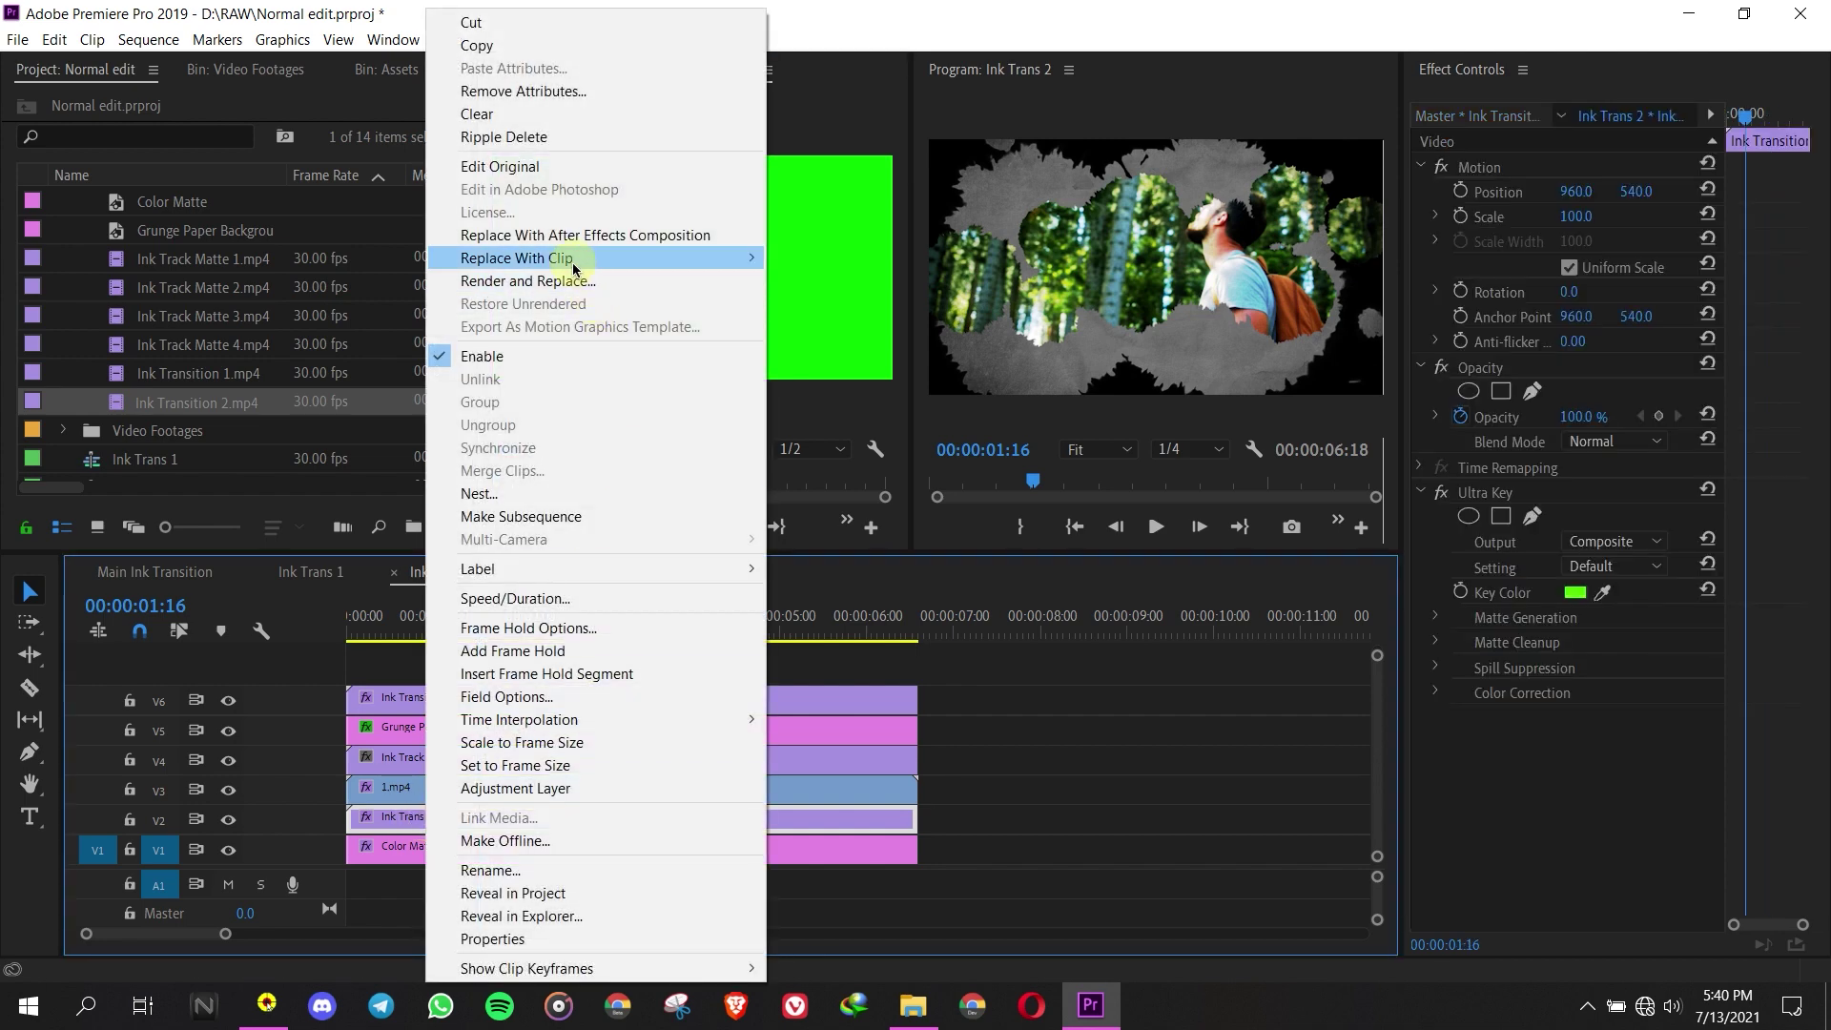
mouse_move(575, 270)
click(863, 258)
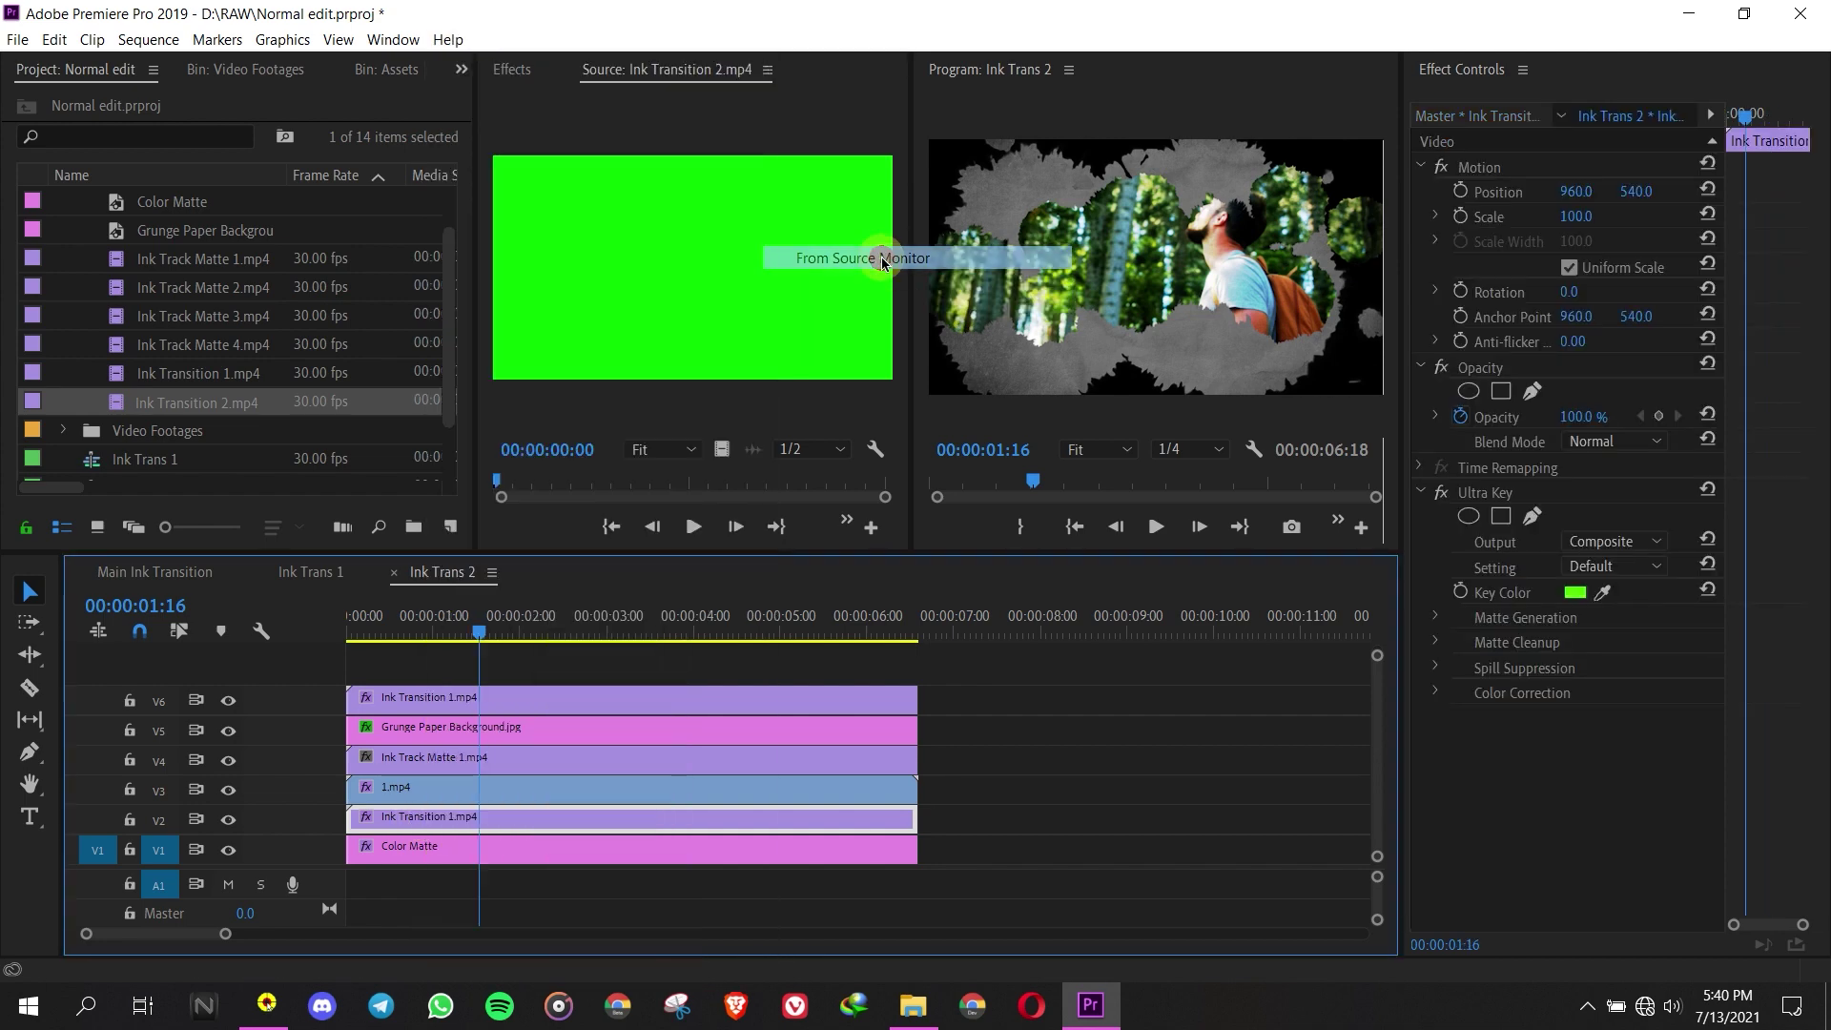
- Replace the 1.mp4 footage on V3 with 2.mp4, loaded in the source monitor
click(398, 788)
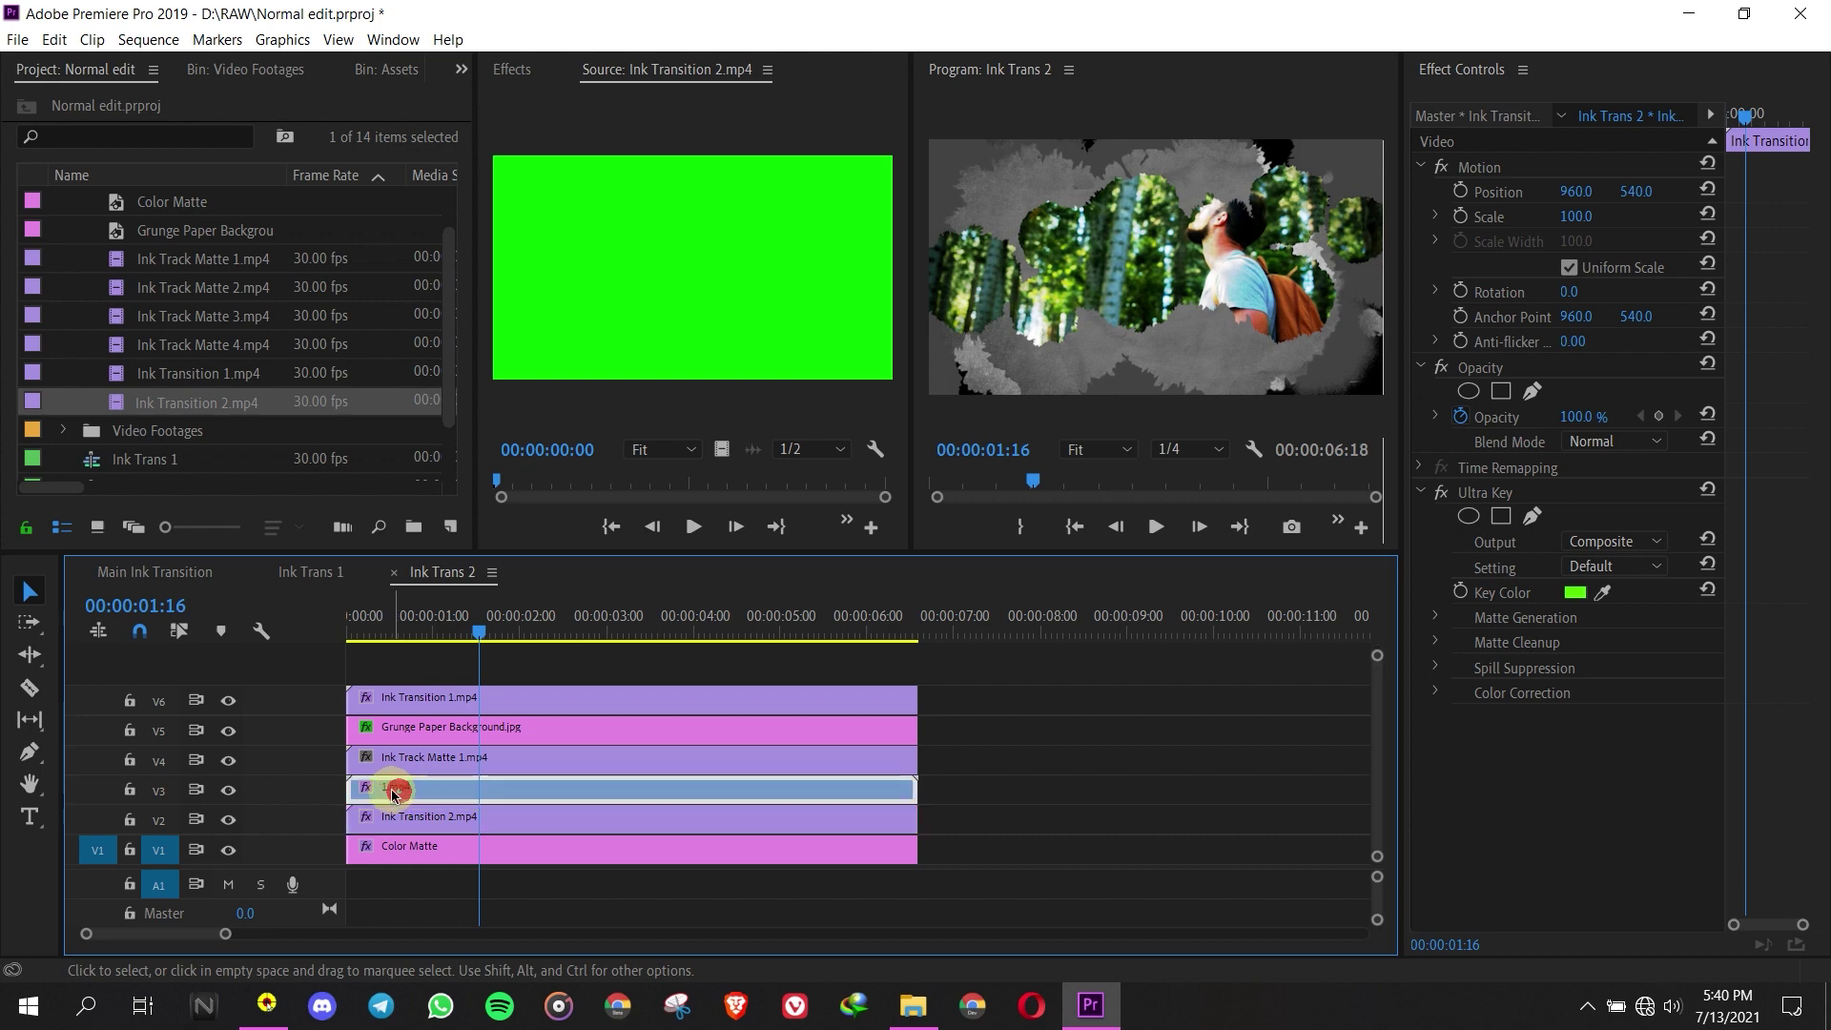
click(258, 73)
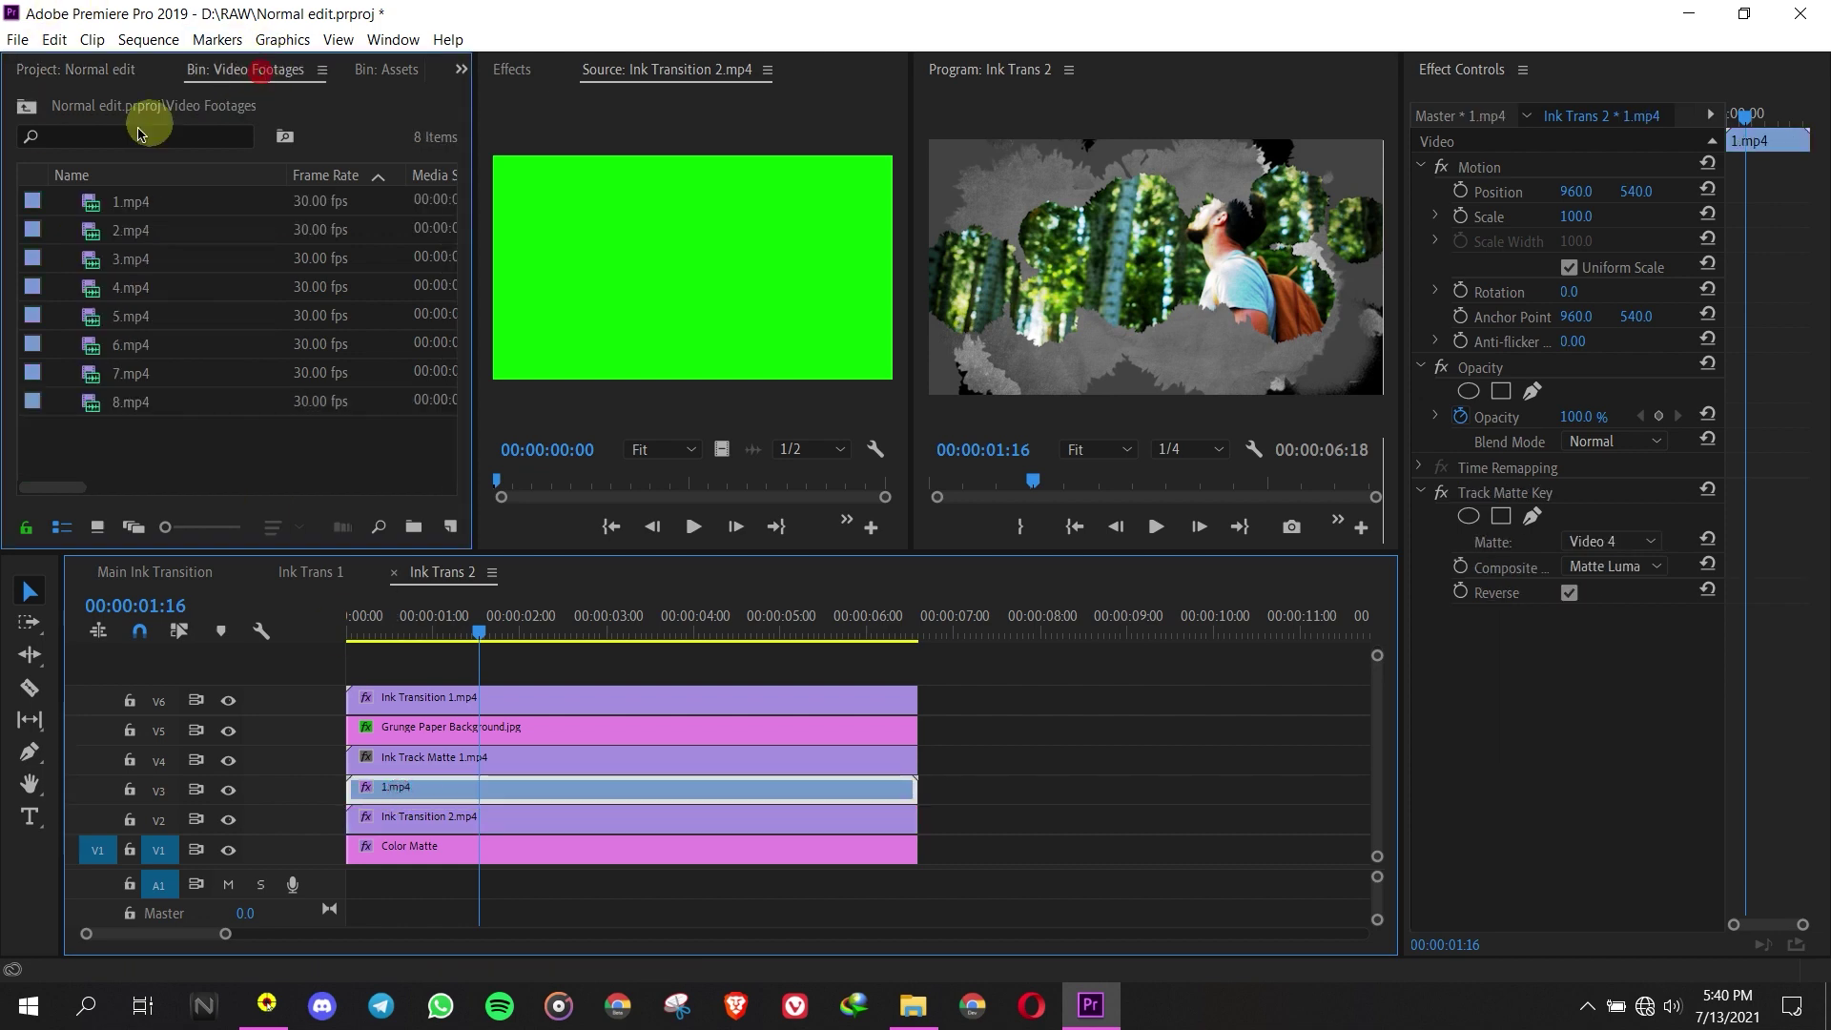
click(86, 234)
double_click(88, 236)
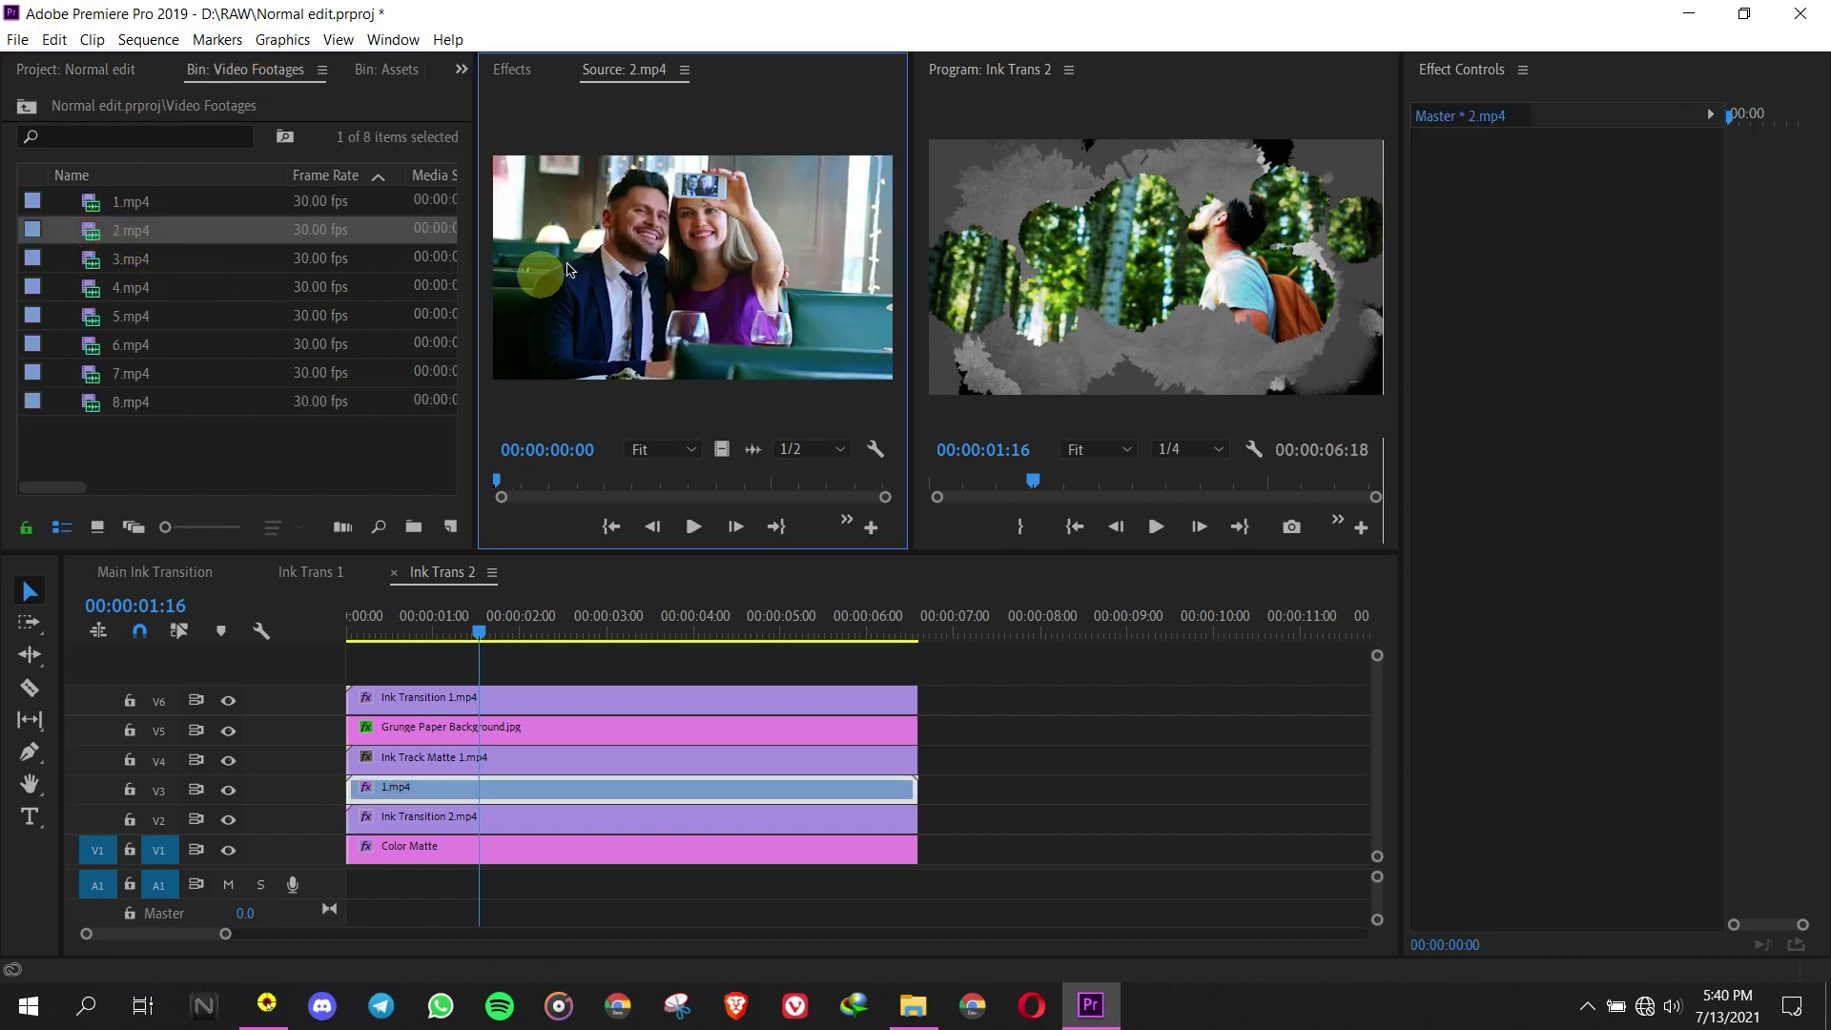
right_click(416, 784)
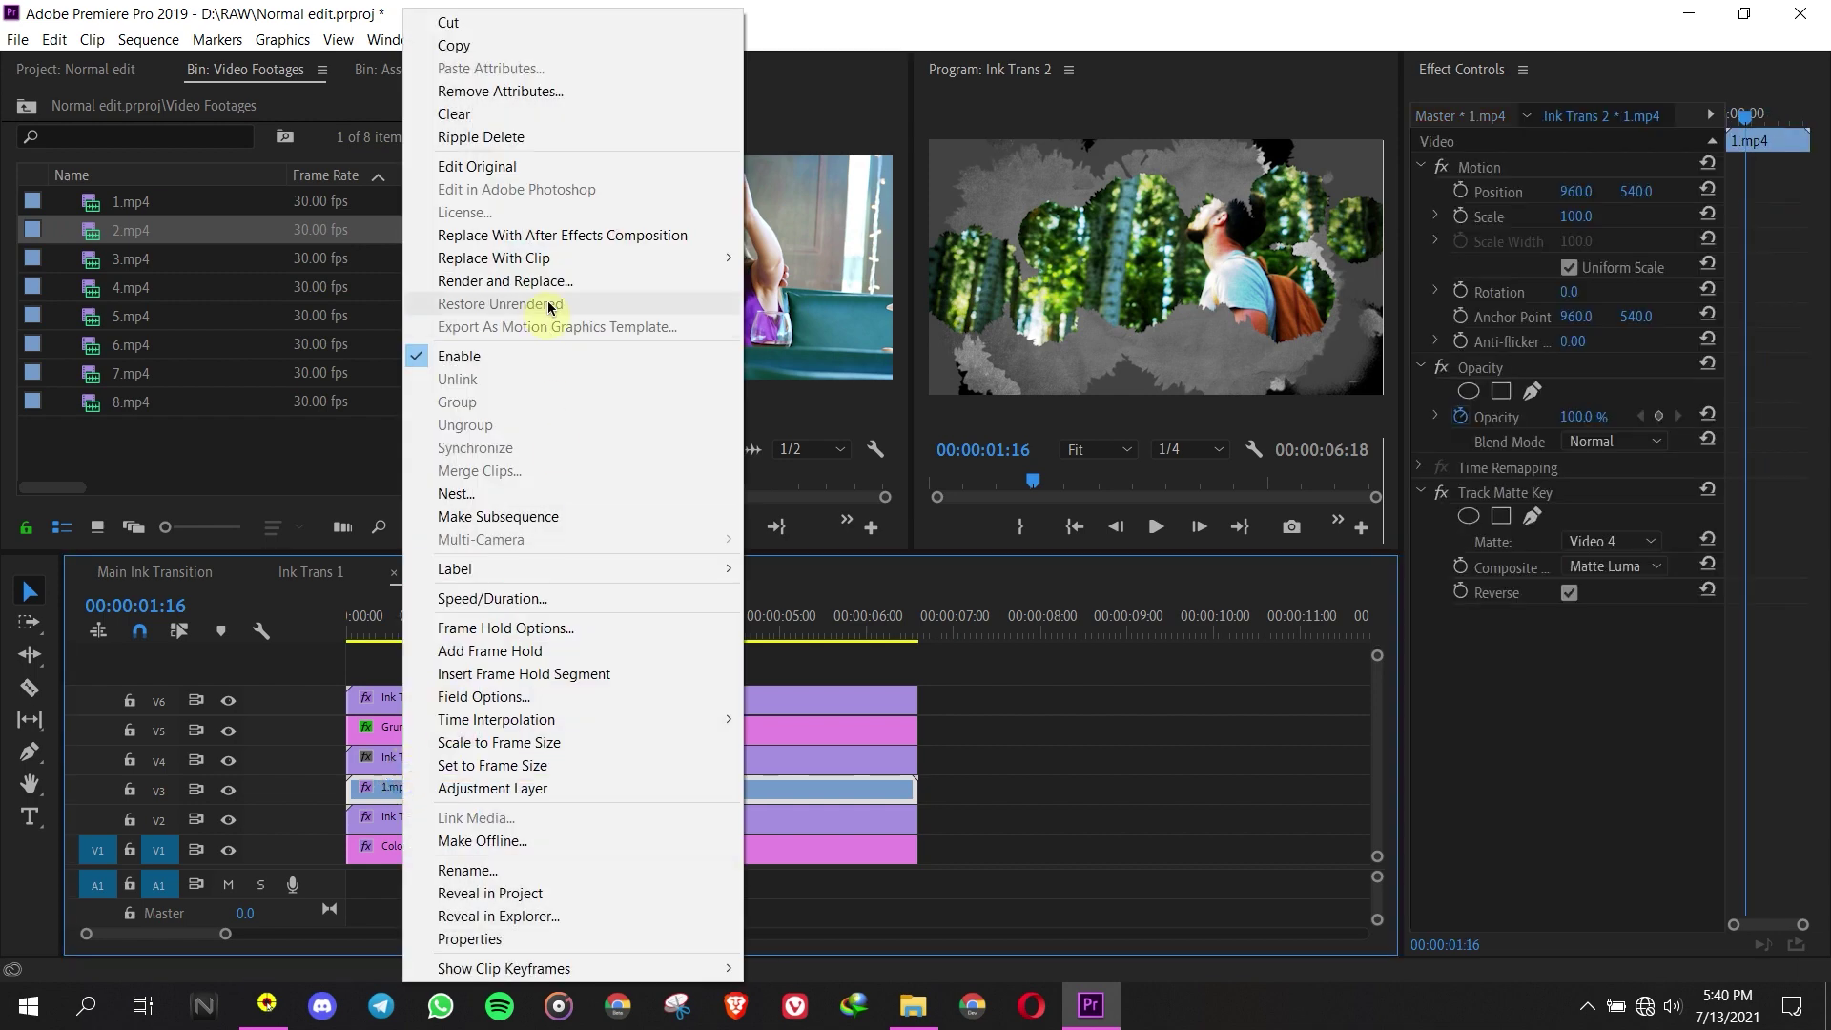
mouse_move(728, 260)
click(825, 257)
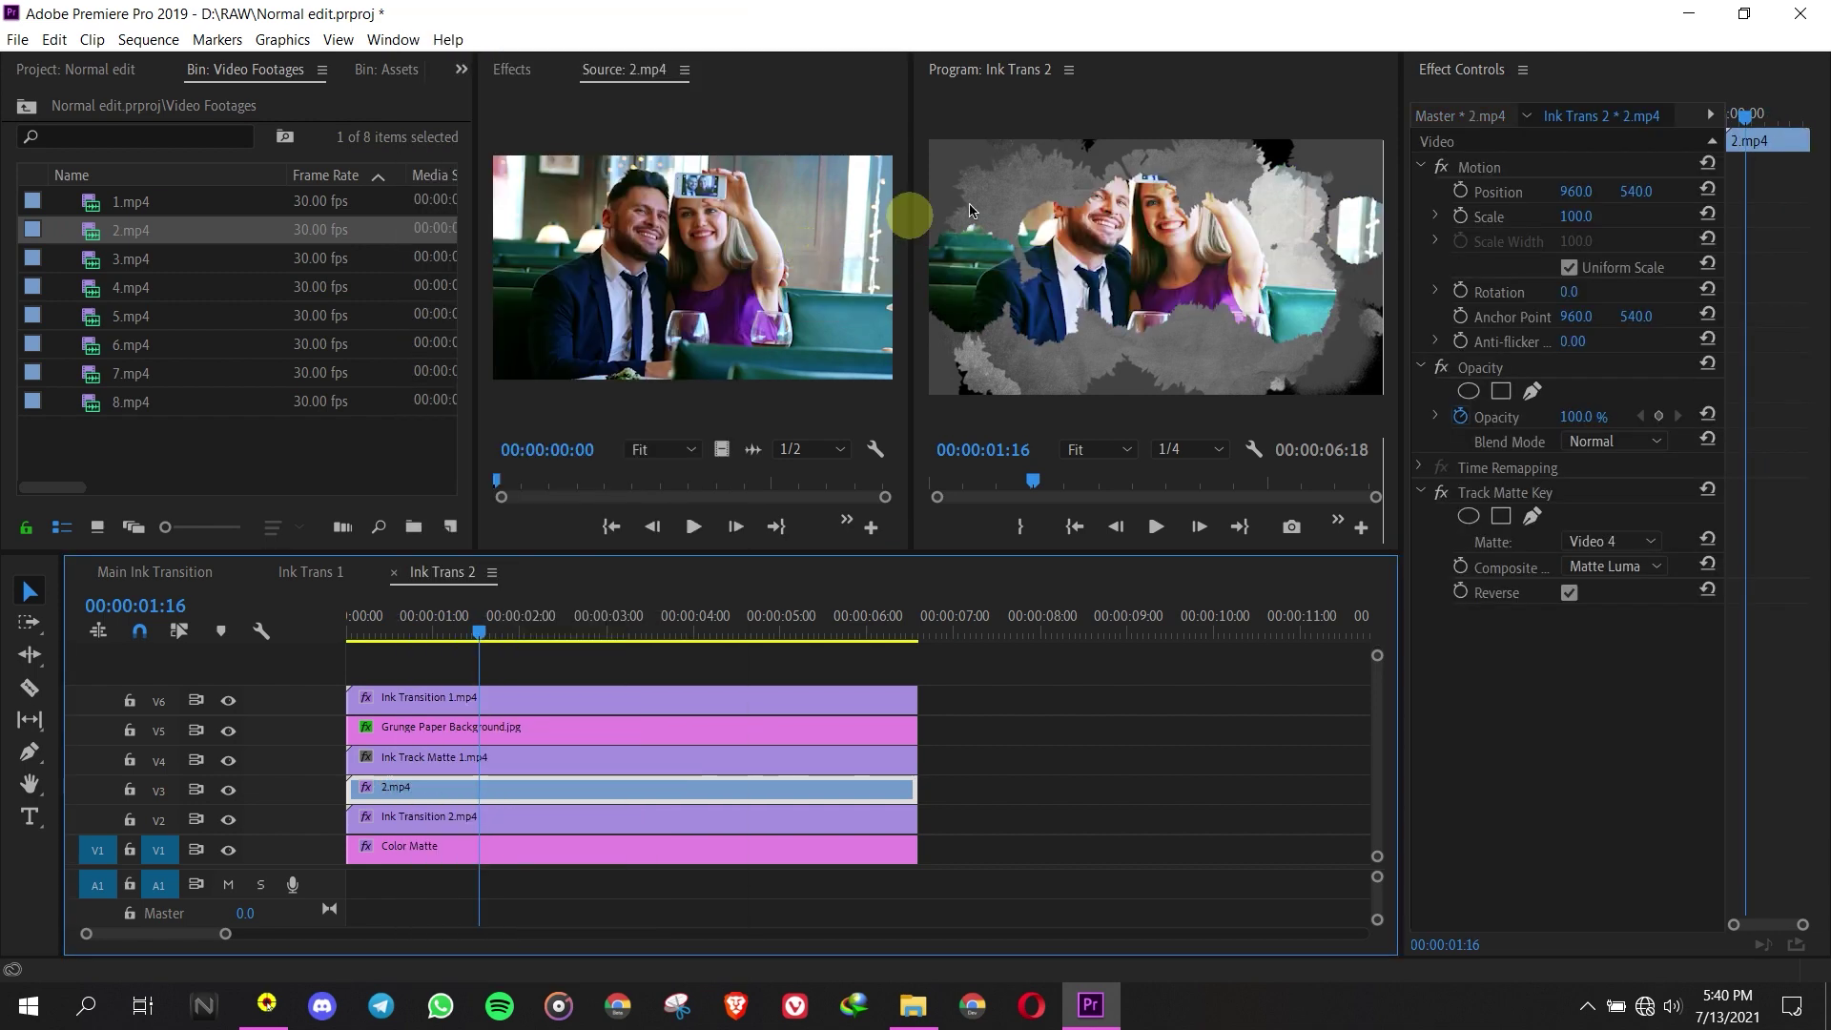
- Replace the Ink Track Matte 1.mp4 clip on V4 with Ink Track Matte 2.mp4, loaded in the source monitor
click(448, 758)
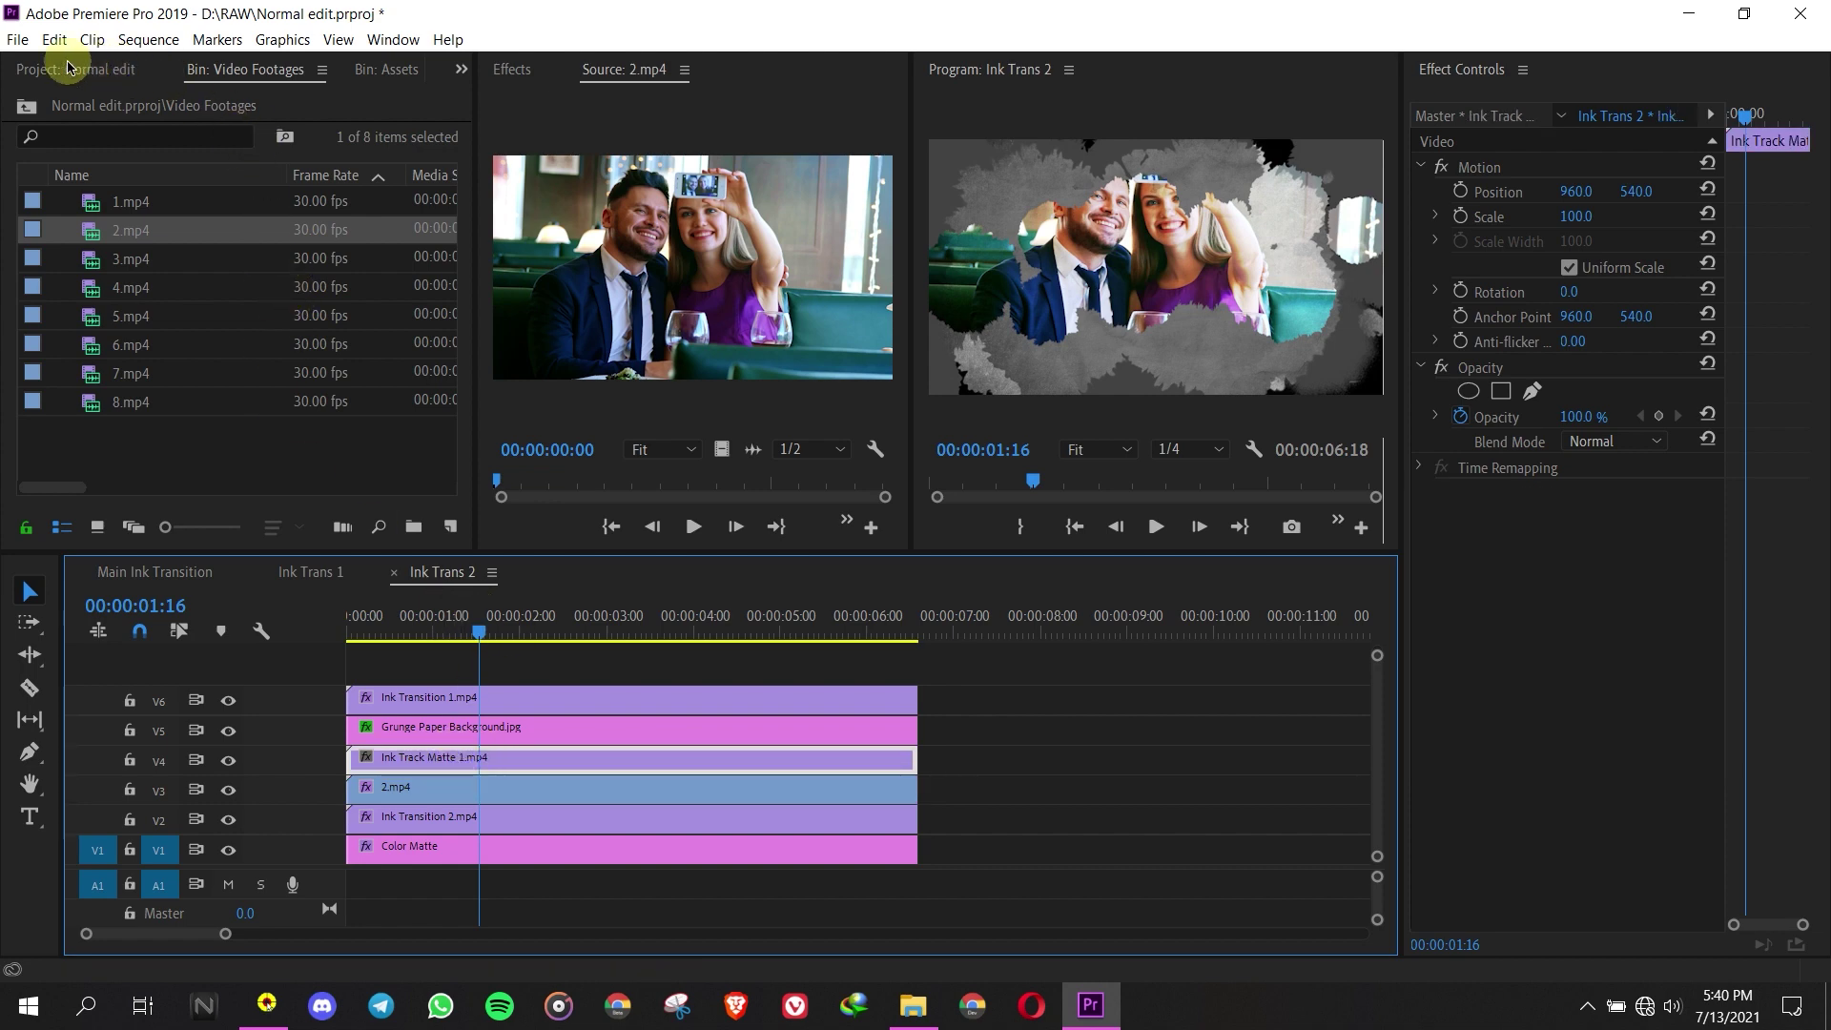
click(352, 74)
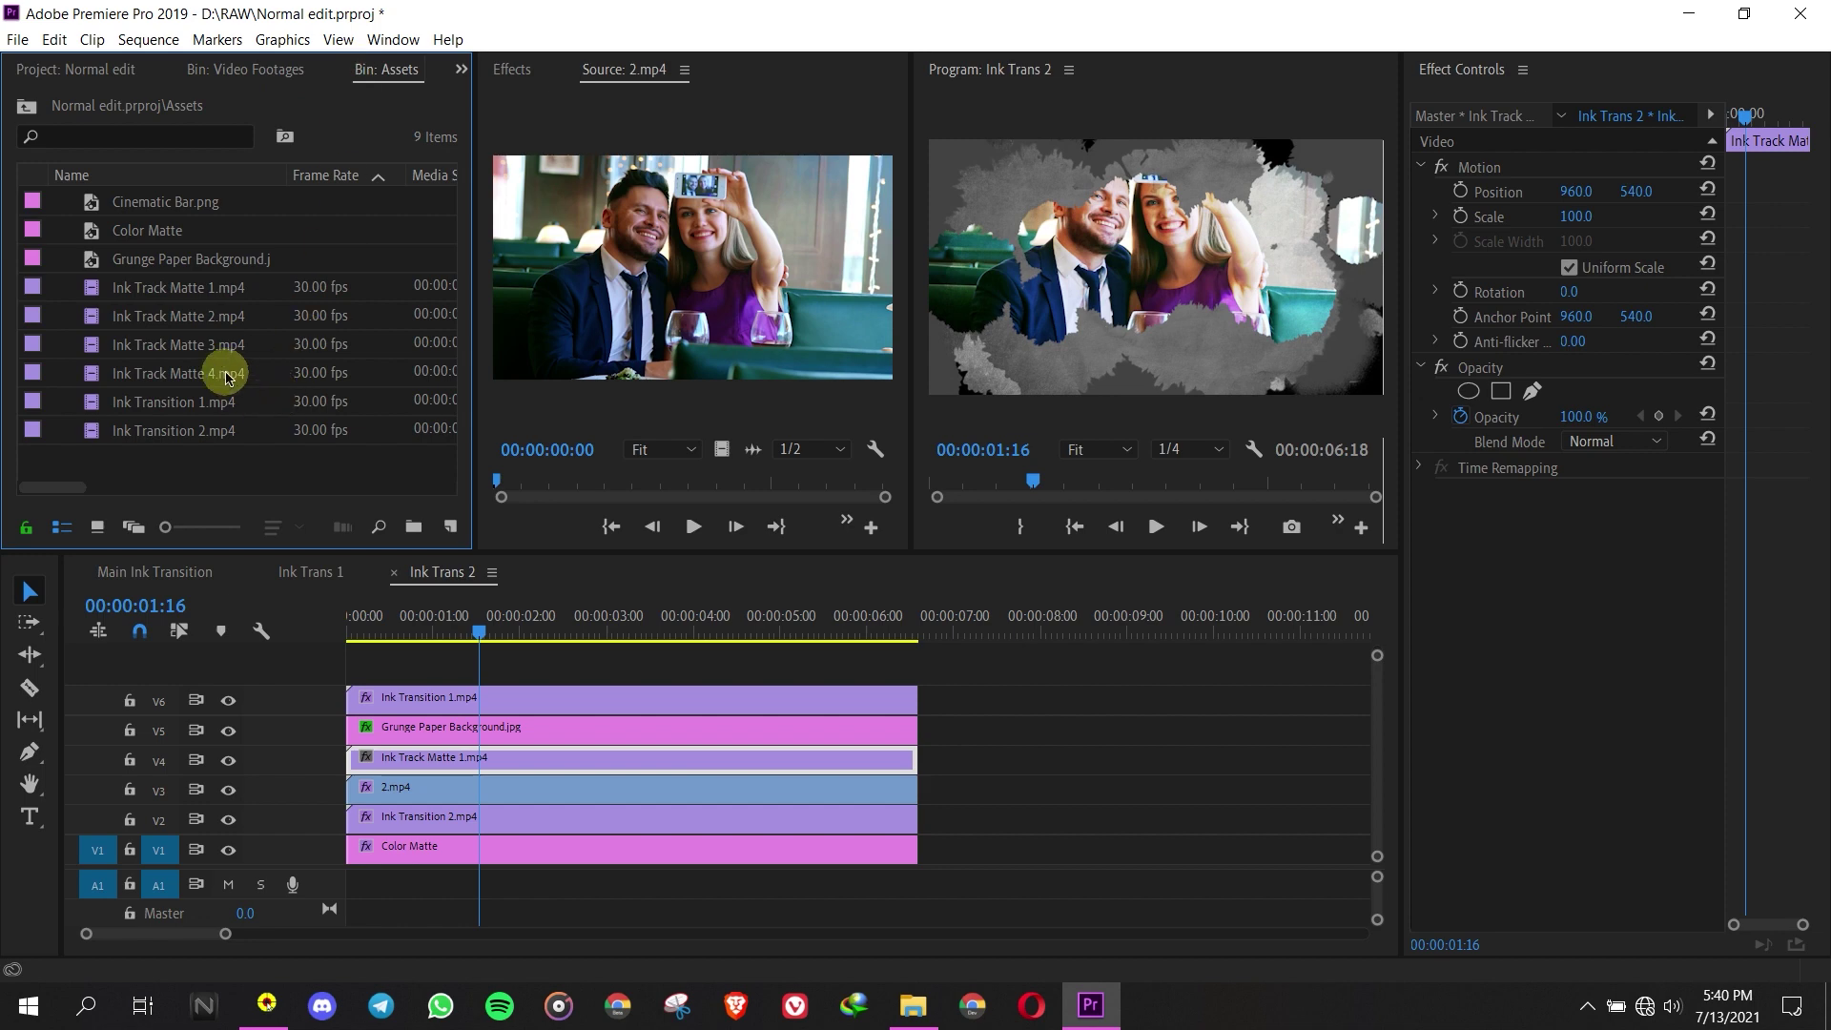
double_click(214, 316)
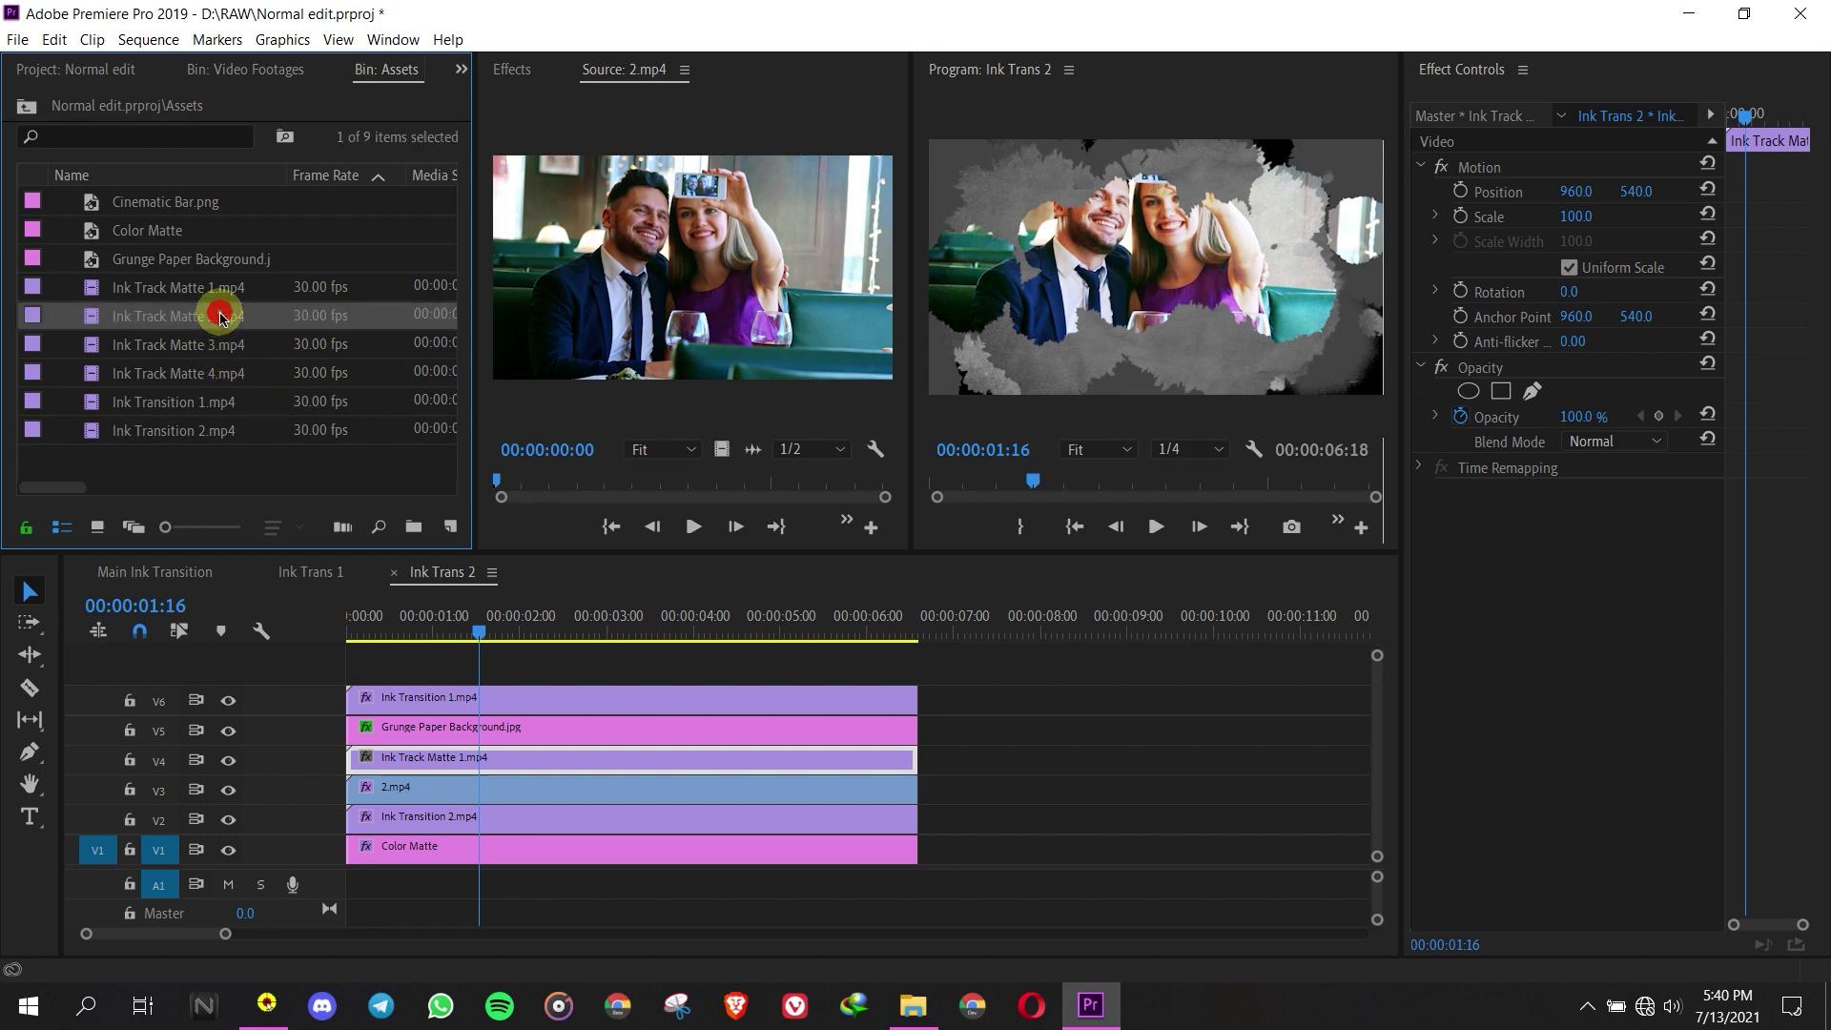
right_click(399, 763)
mouse_move(560, 257)
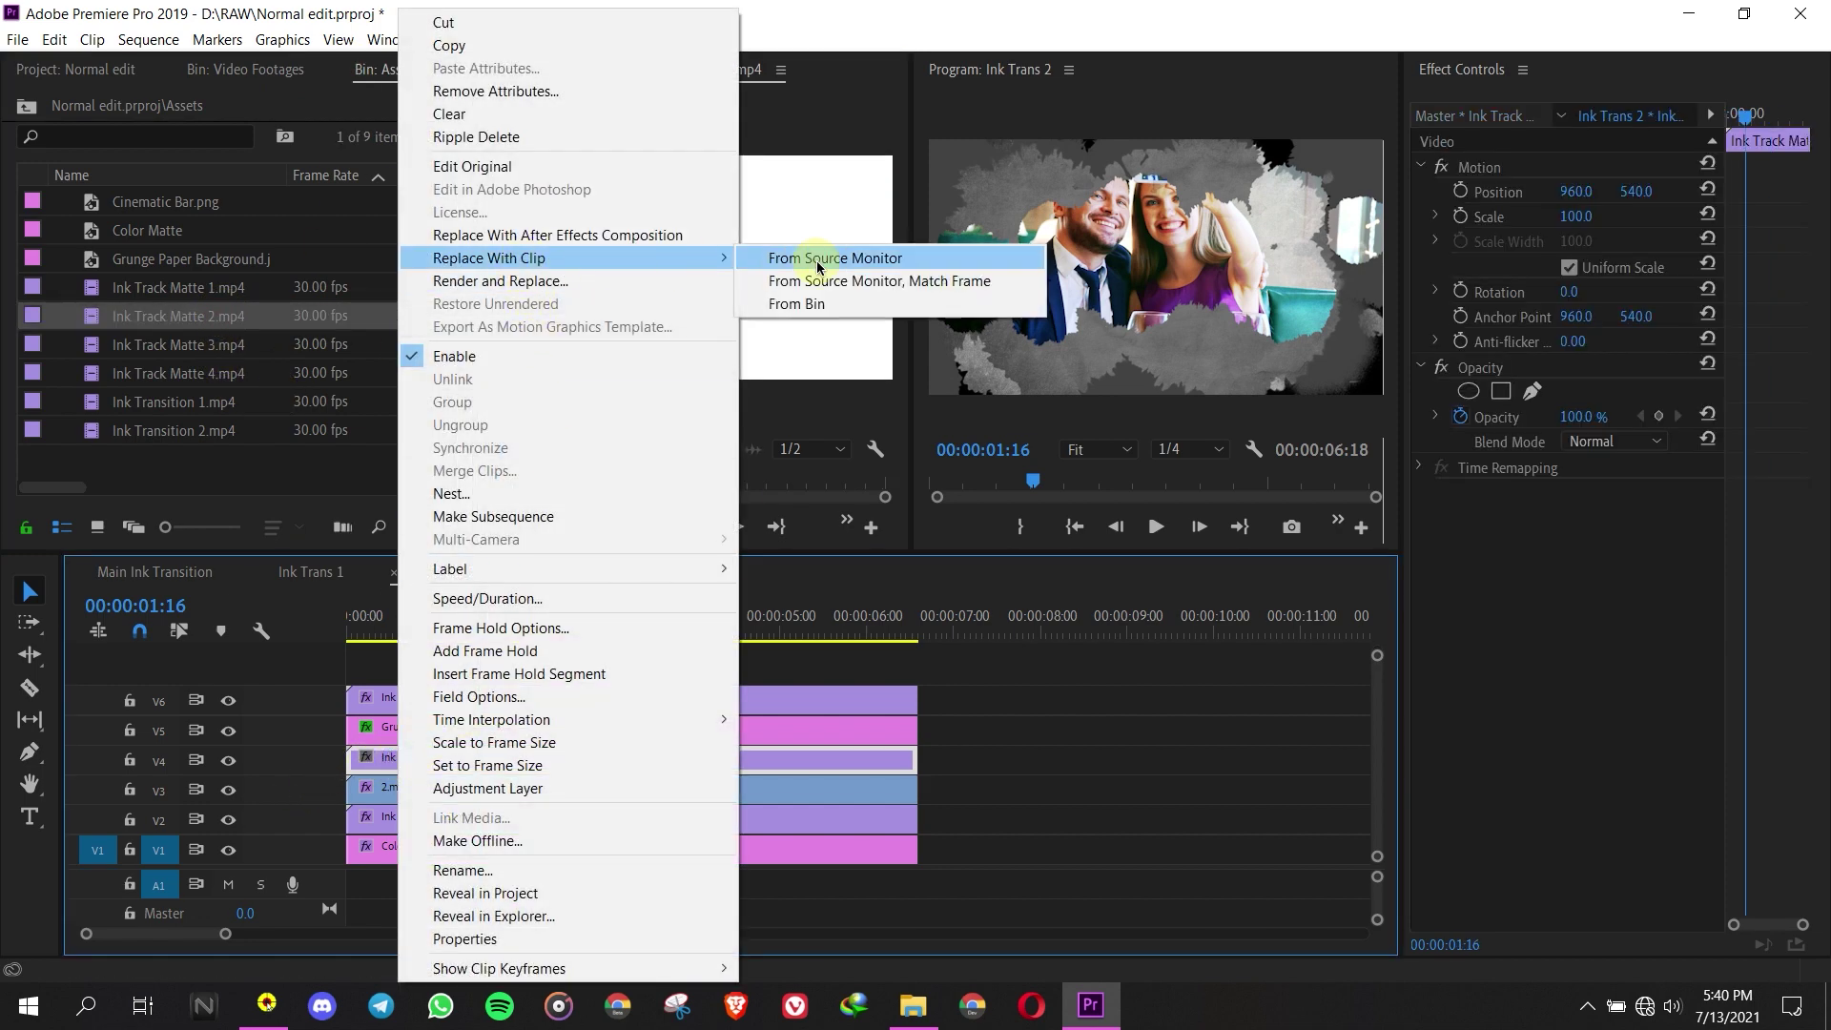
click(818, 259)
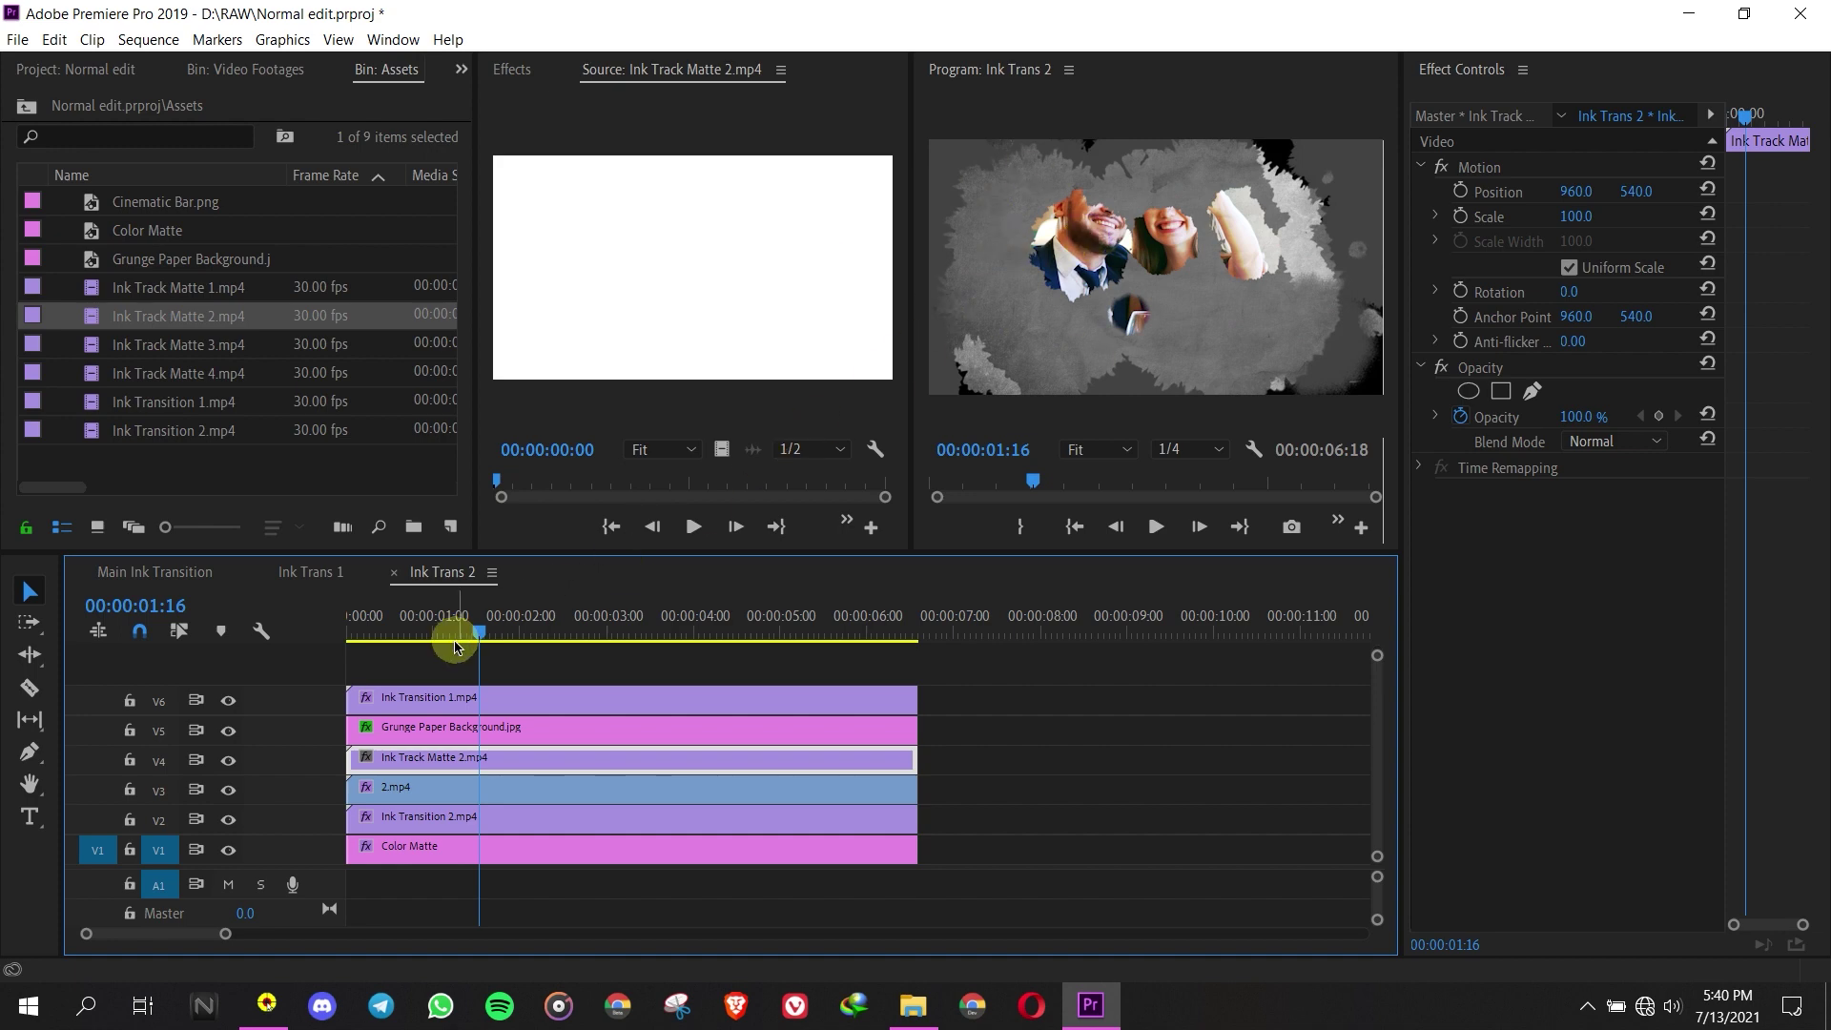
- Return to Main Ink Transition and adjust the overlap of Ink Trans 2 with Ink Trans 1, so that Ink Trans 2 ends at 00:00:11:01
drag(487, 630, 826, 641)
click(177, 572)
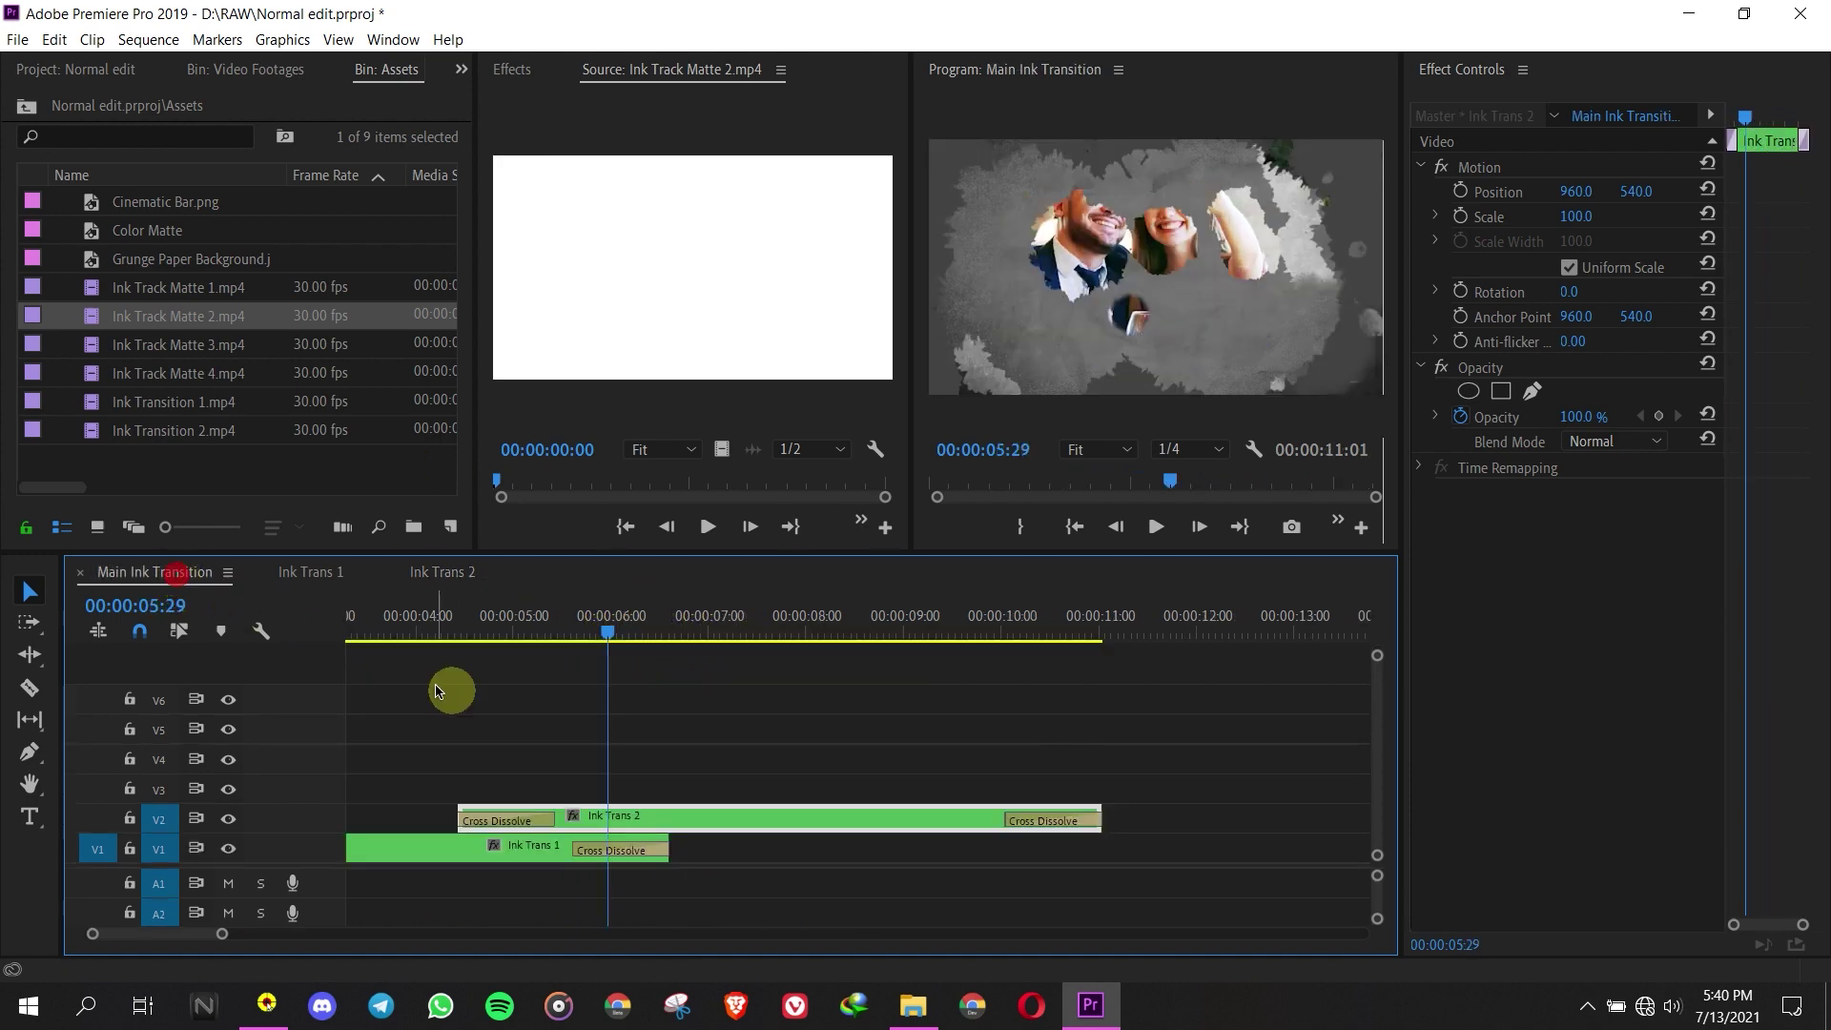
mouse_move(676, 823)
mouse_down()
mouse_move(478, 814)
mouse_move(600, 814)
mouse_up()
scroll(601, 813, up, 3)
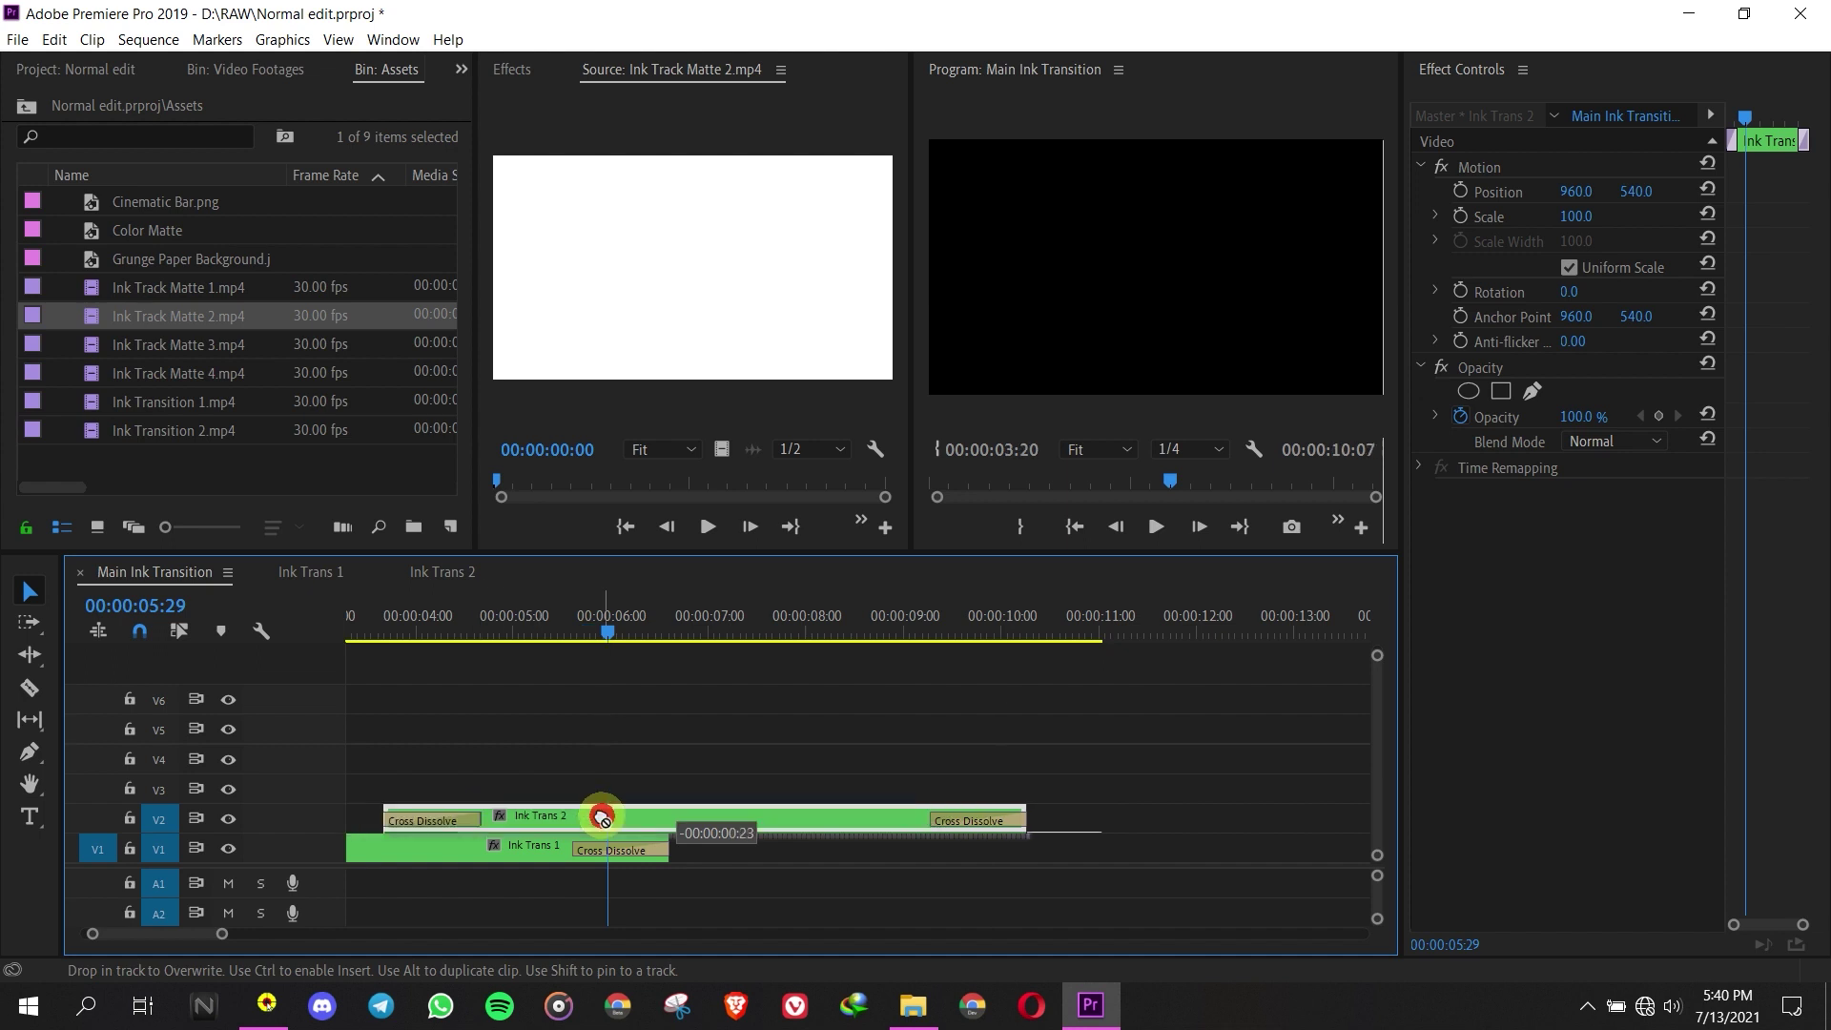
scroll(515, 740, up, 2)
drag(949, 823, 1047, 820)
mouse_move(838, 626)
mouse_down()
mouse_move(535, 625)
mouse_move(712, 632)
mouse_move(882, 683)
mouse_move(1128, 693)
mouse_up()
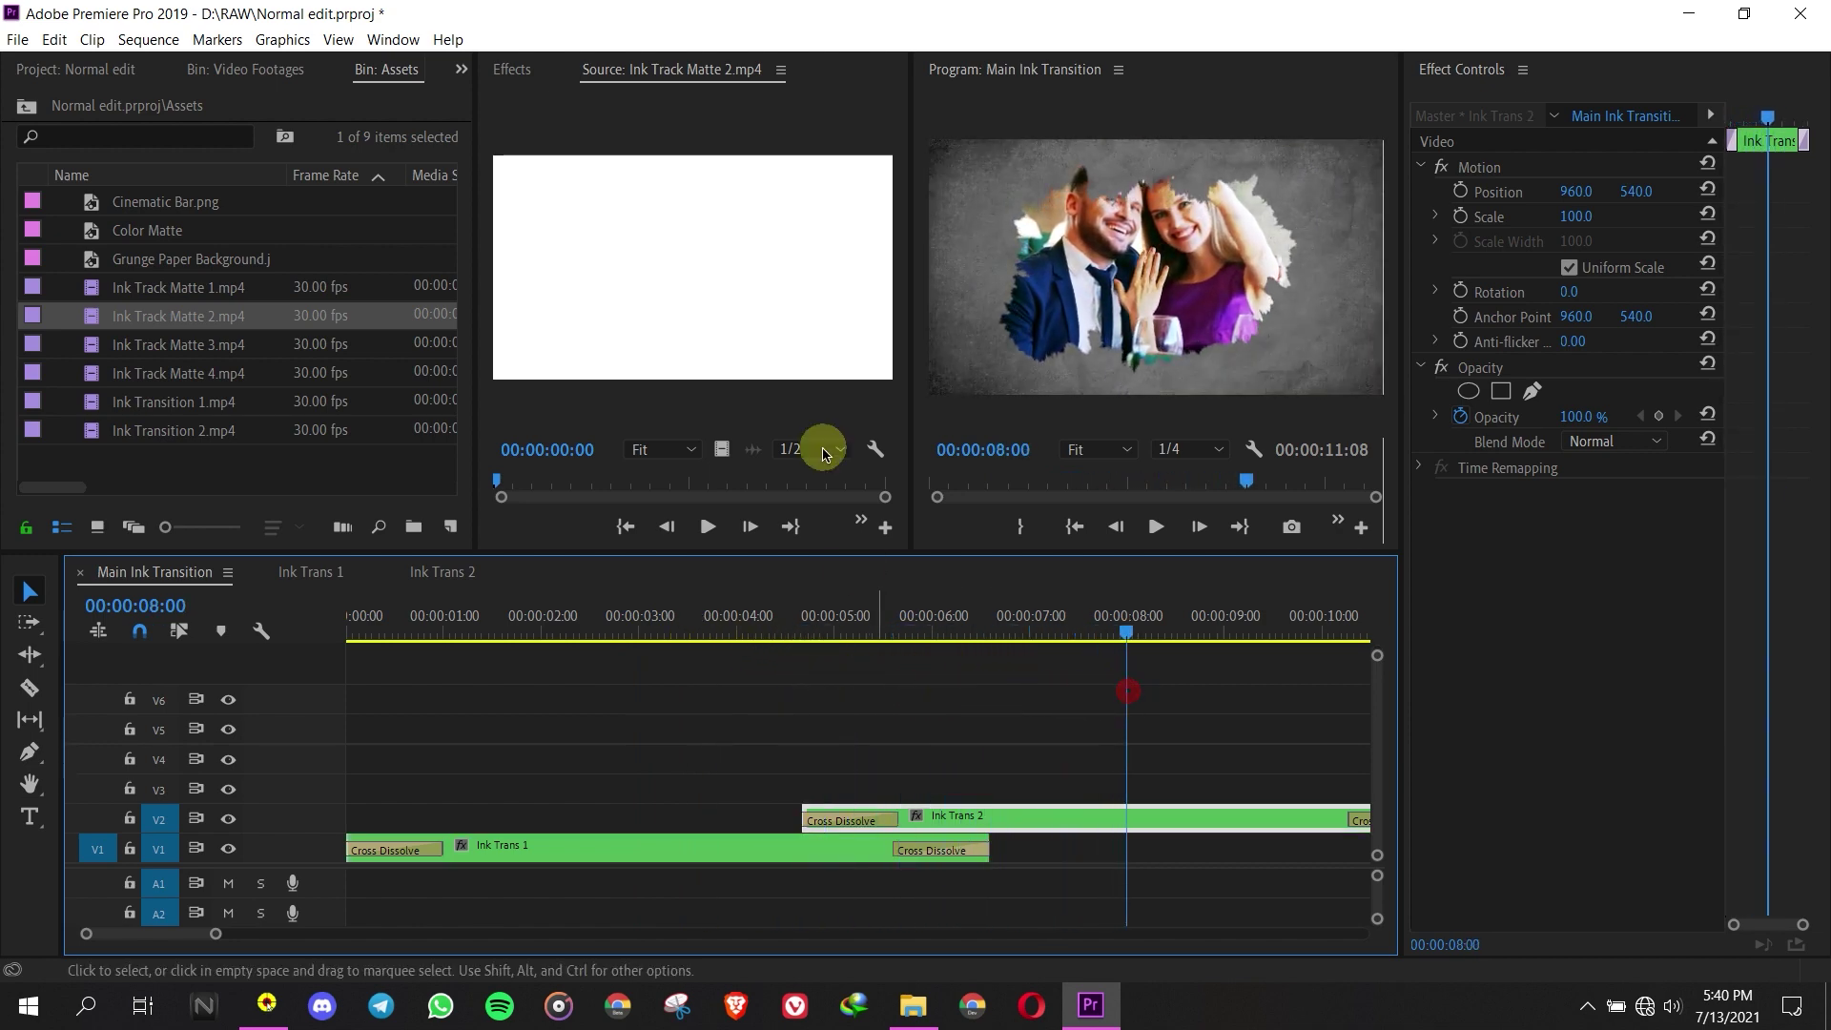
drag(989, 826, 965, 826)
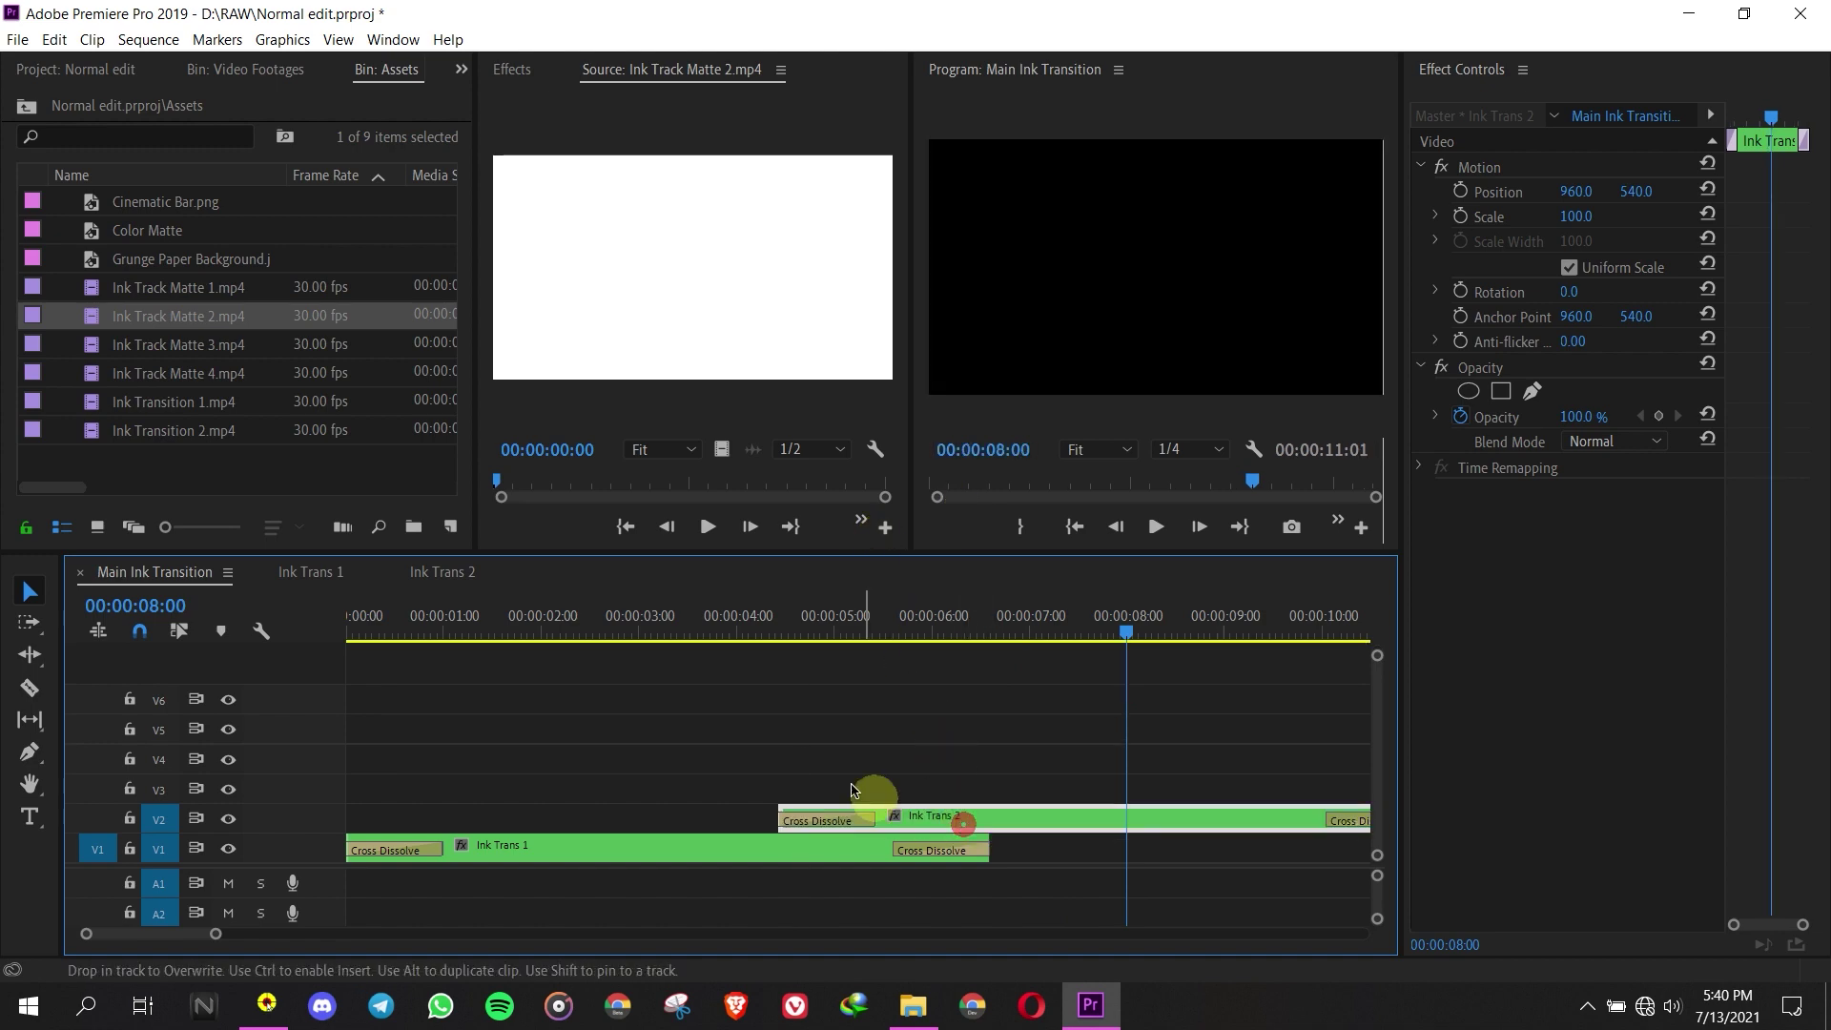
- Copy the Ink Trans 2 clip from V2 onto V3, overlapping the V2 clip's end and ending at 00:00:15:11
scroll(752, 766, down, 3)
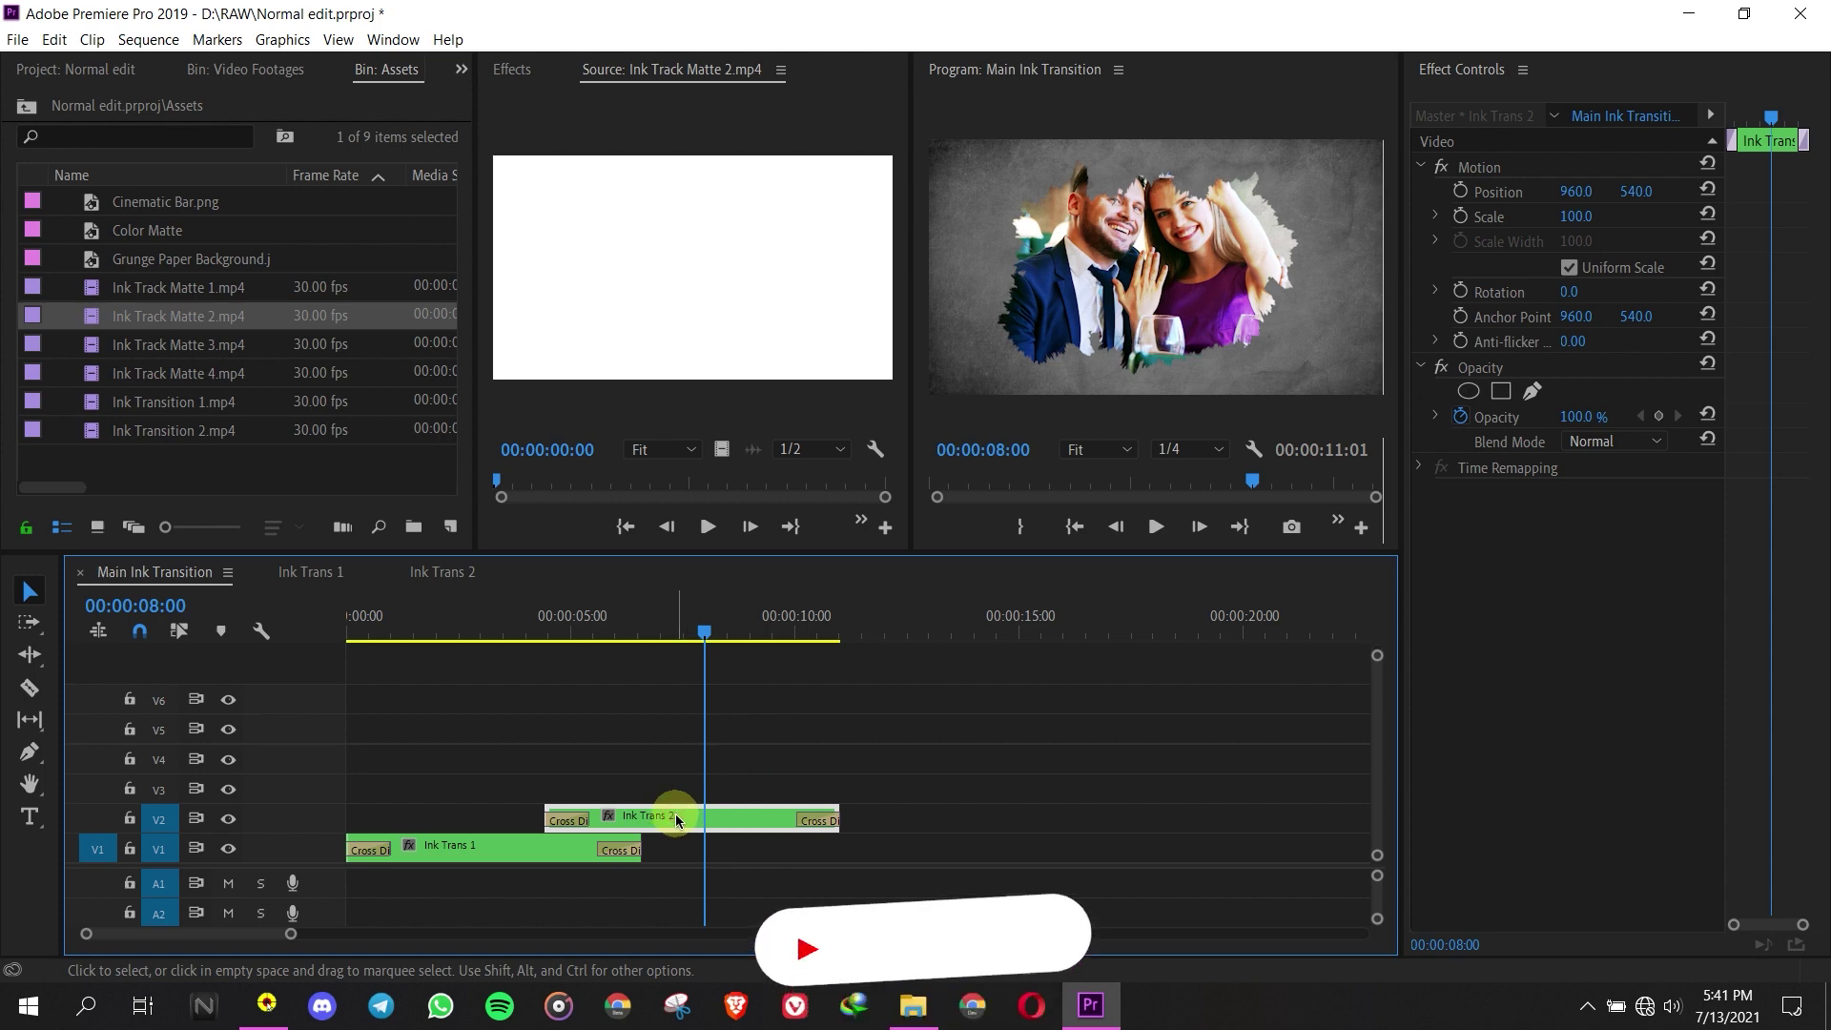
drag(668, 815, 863, 792)
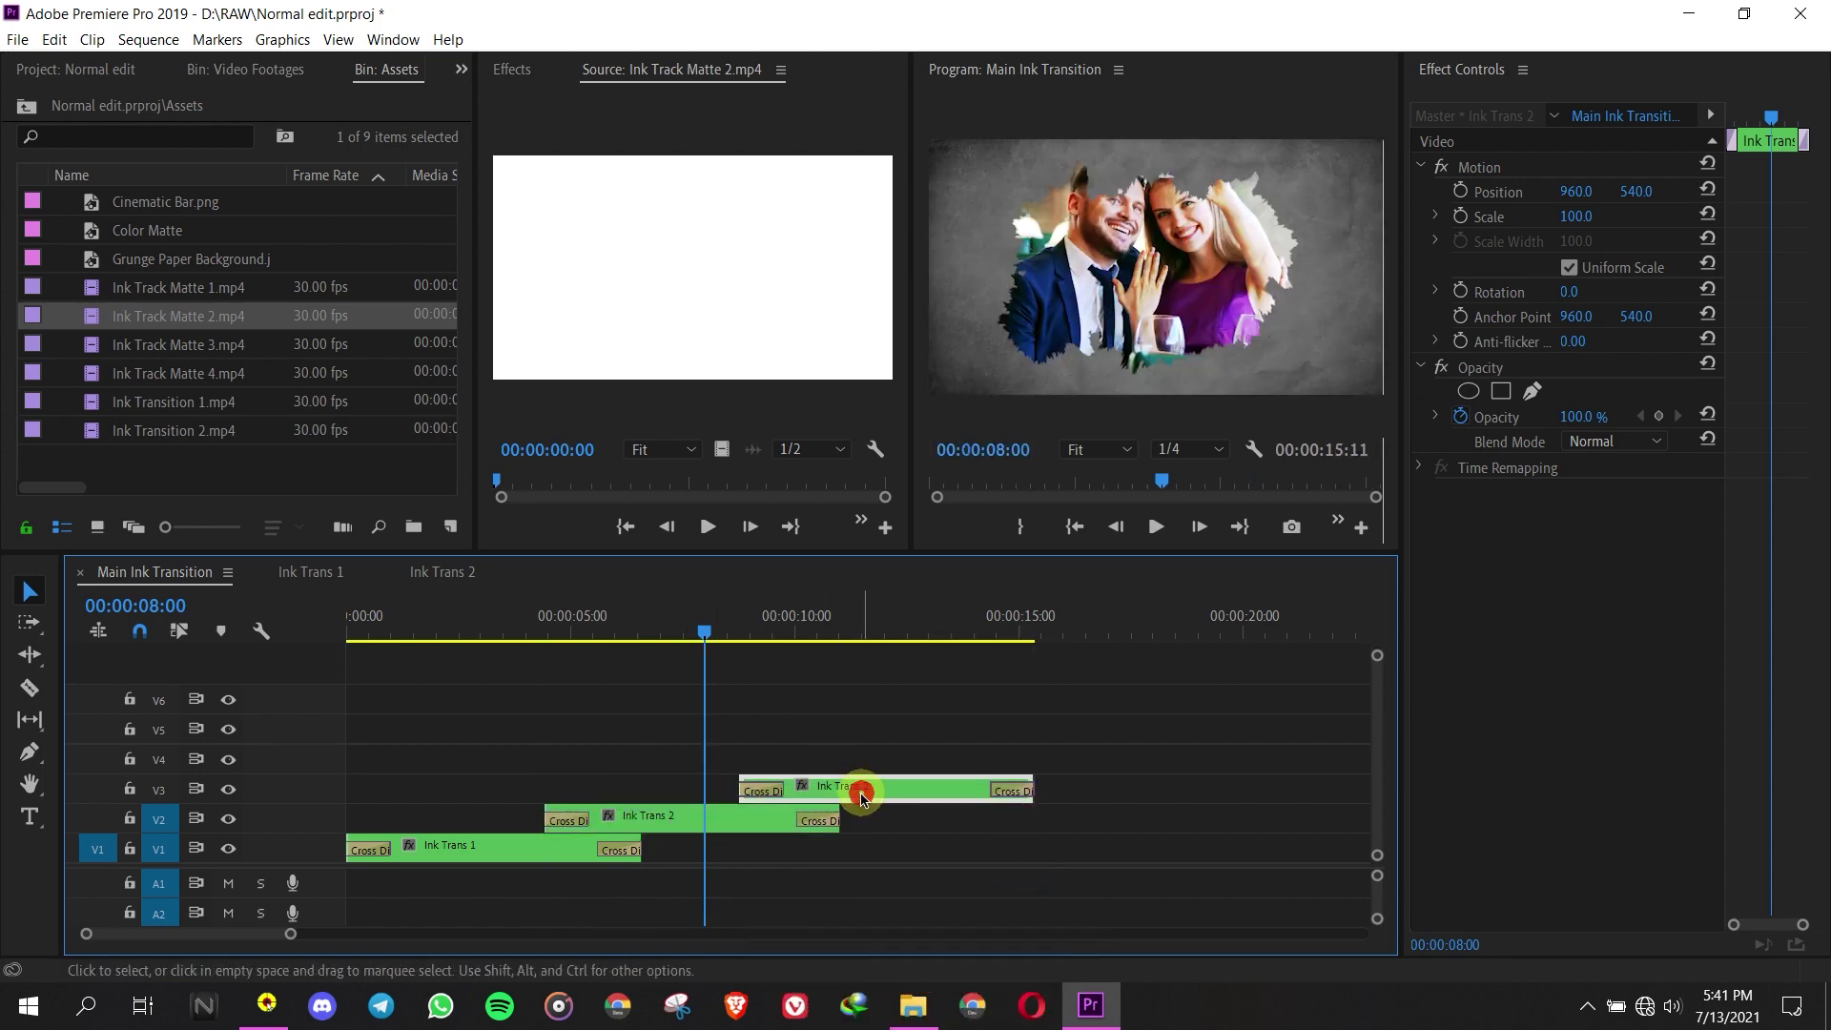
- Duplicate the Ink Trans 2 sequence in the project and rename the copy Ink Trans 3
click(36, 106)
scroll(84, 250, up, 2)
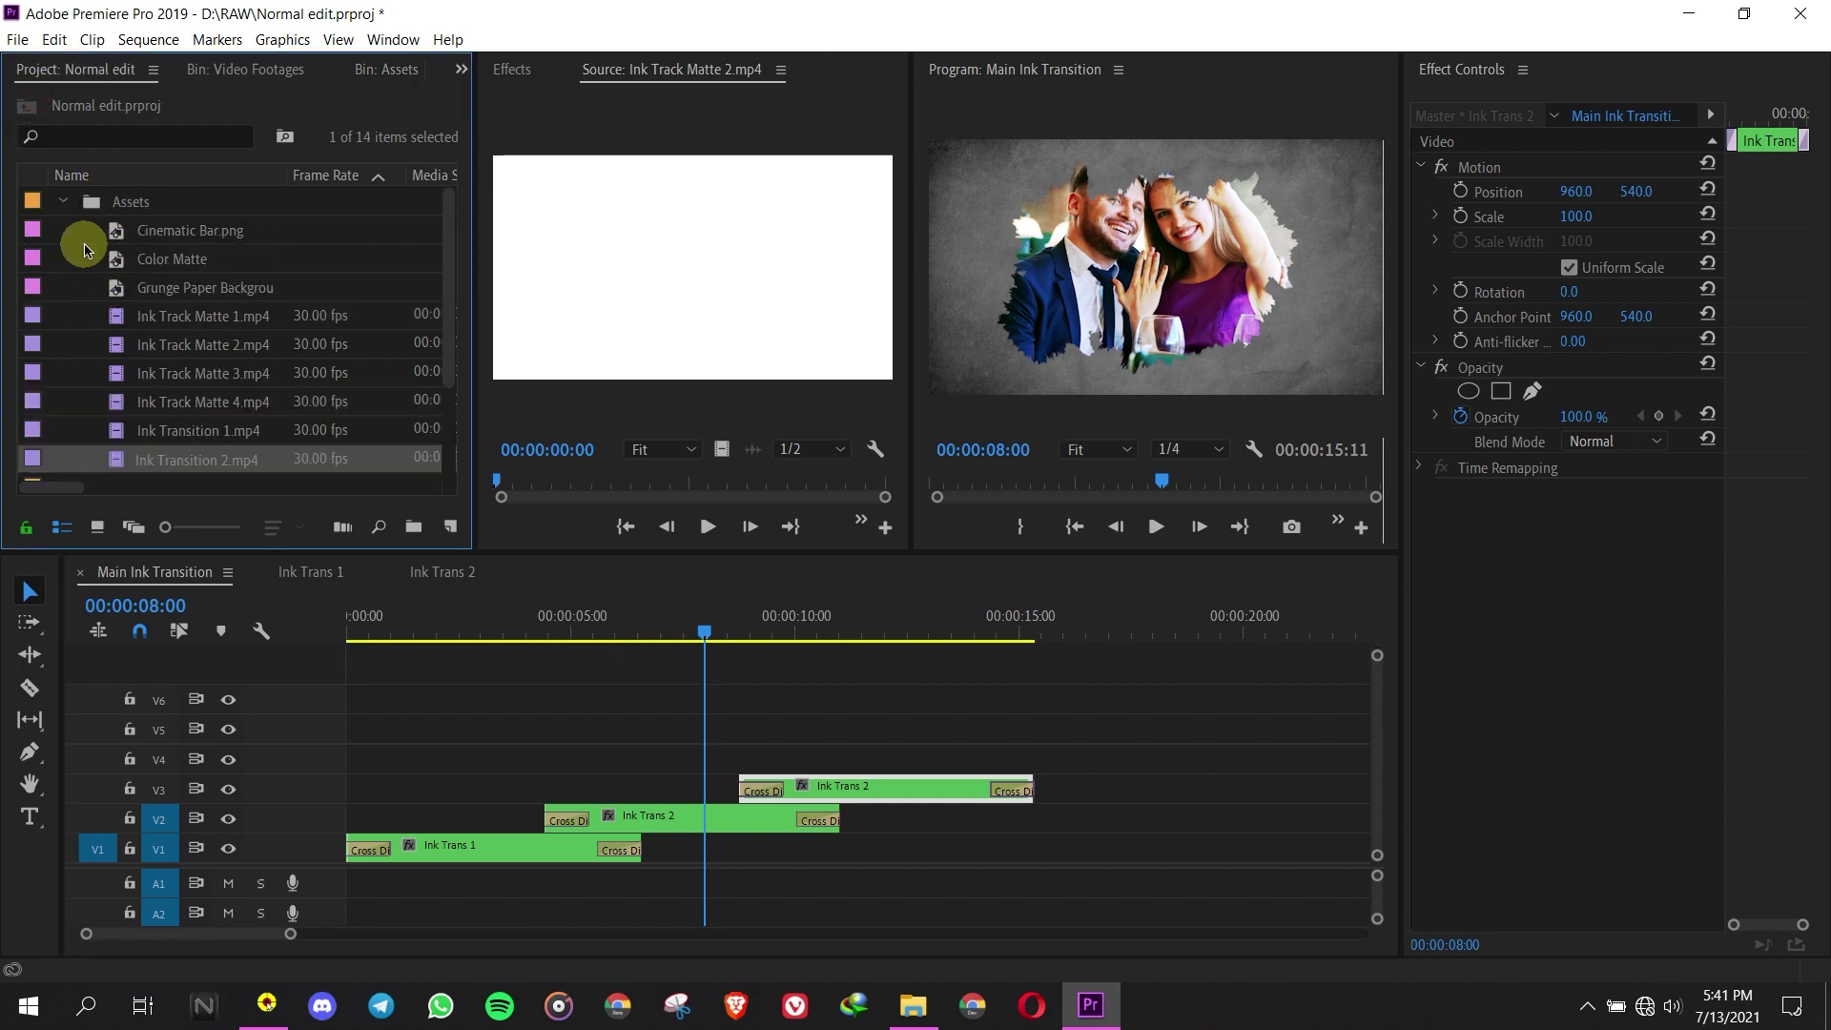
click(64, 198)
click(148, 288)
right_click(150, 289)
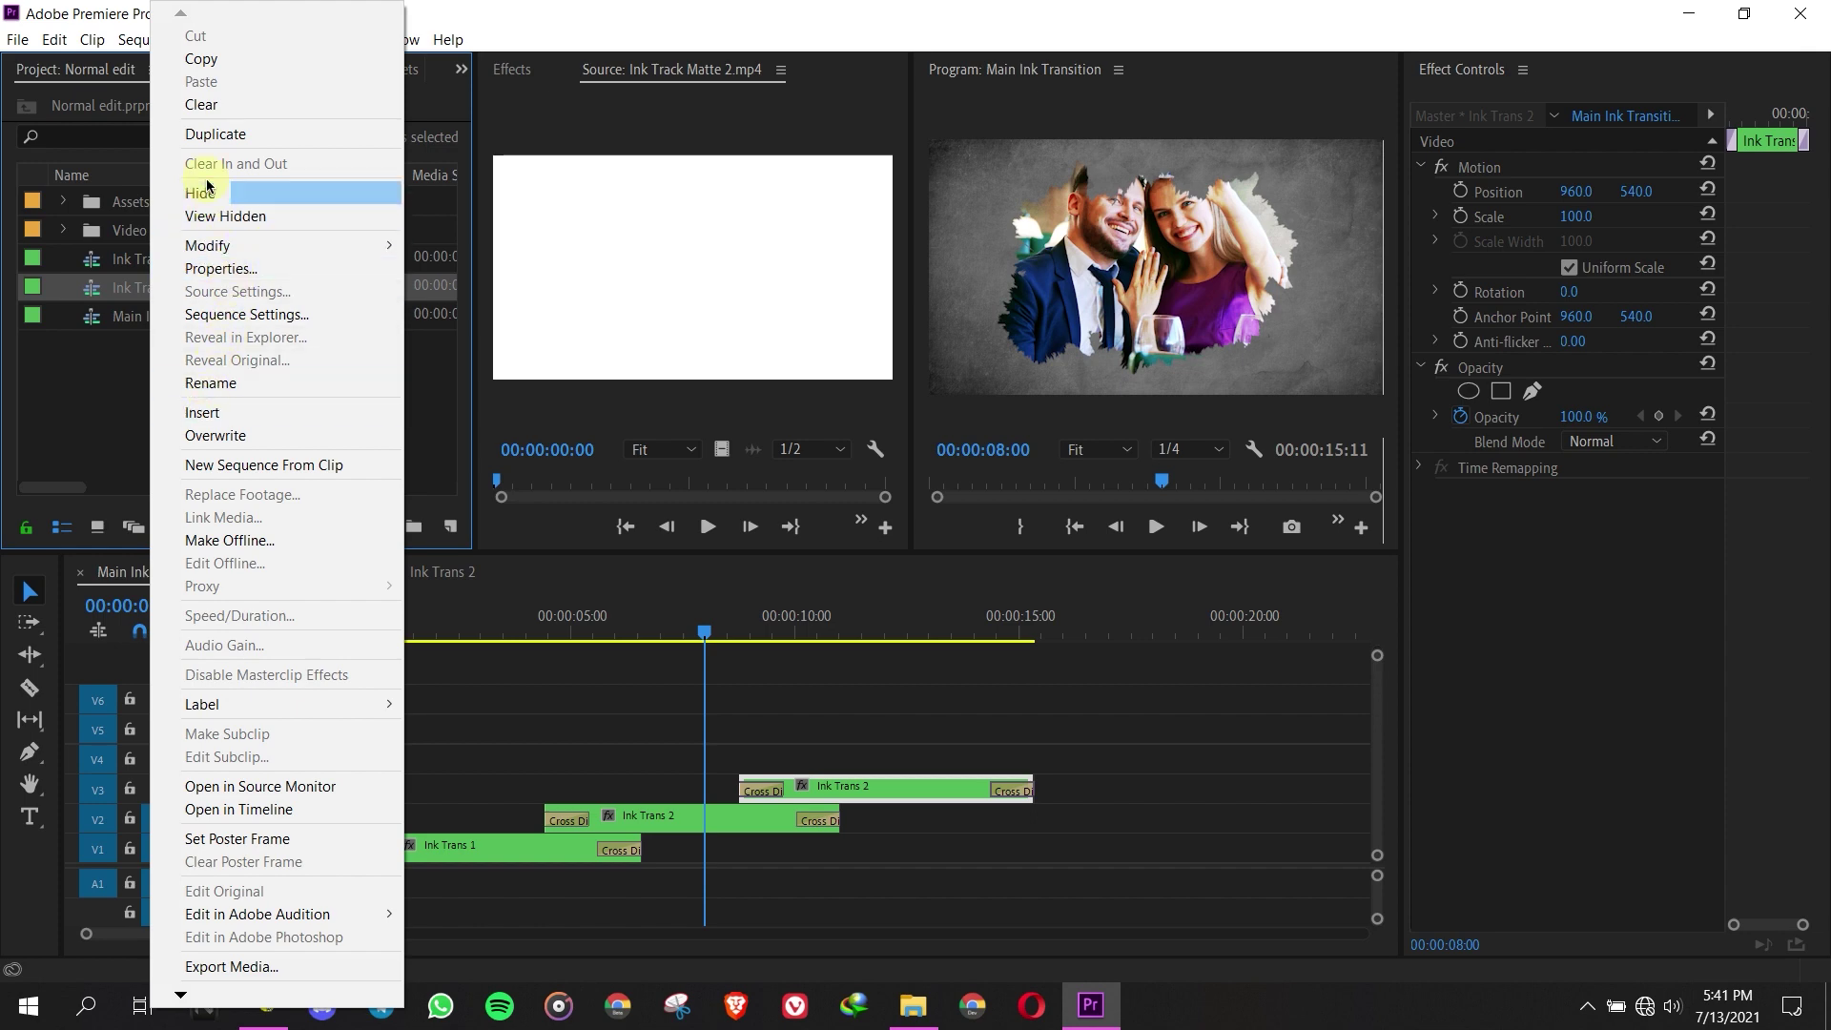
click(229, 133)
click(191, 313)
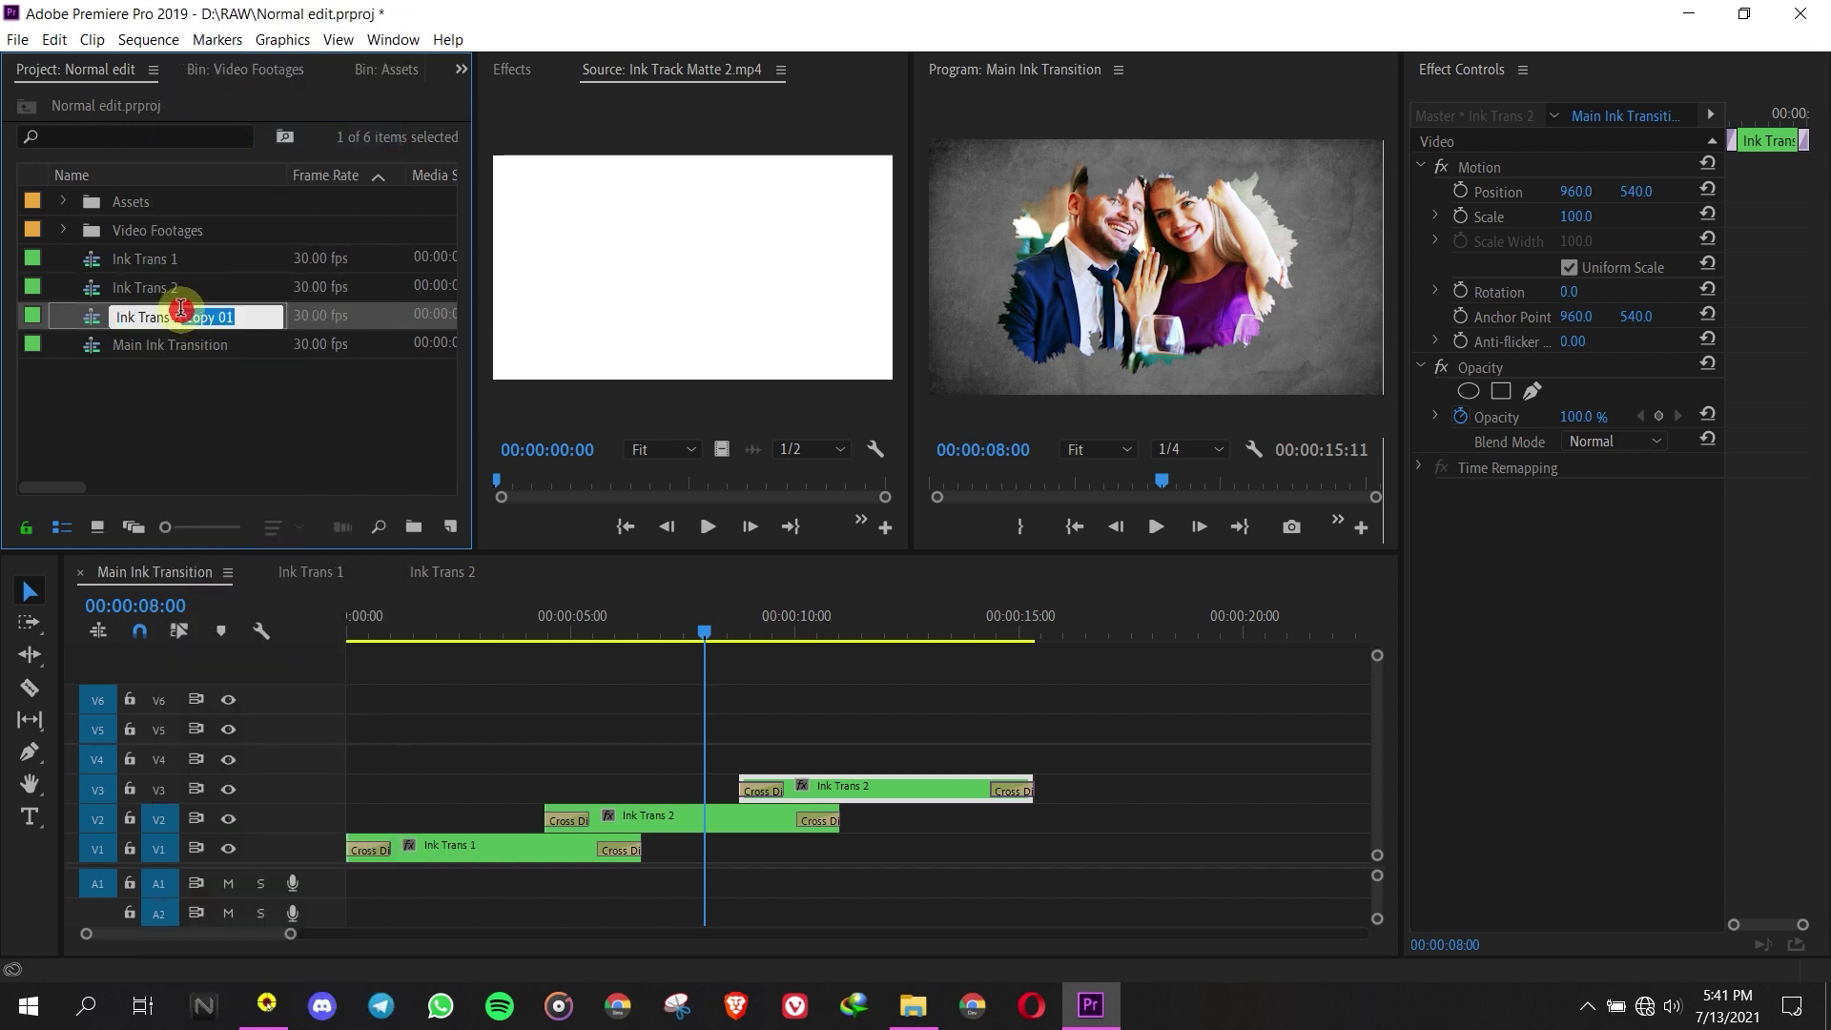
click(182, 389)
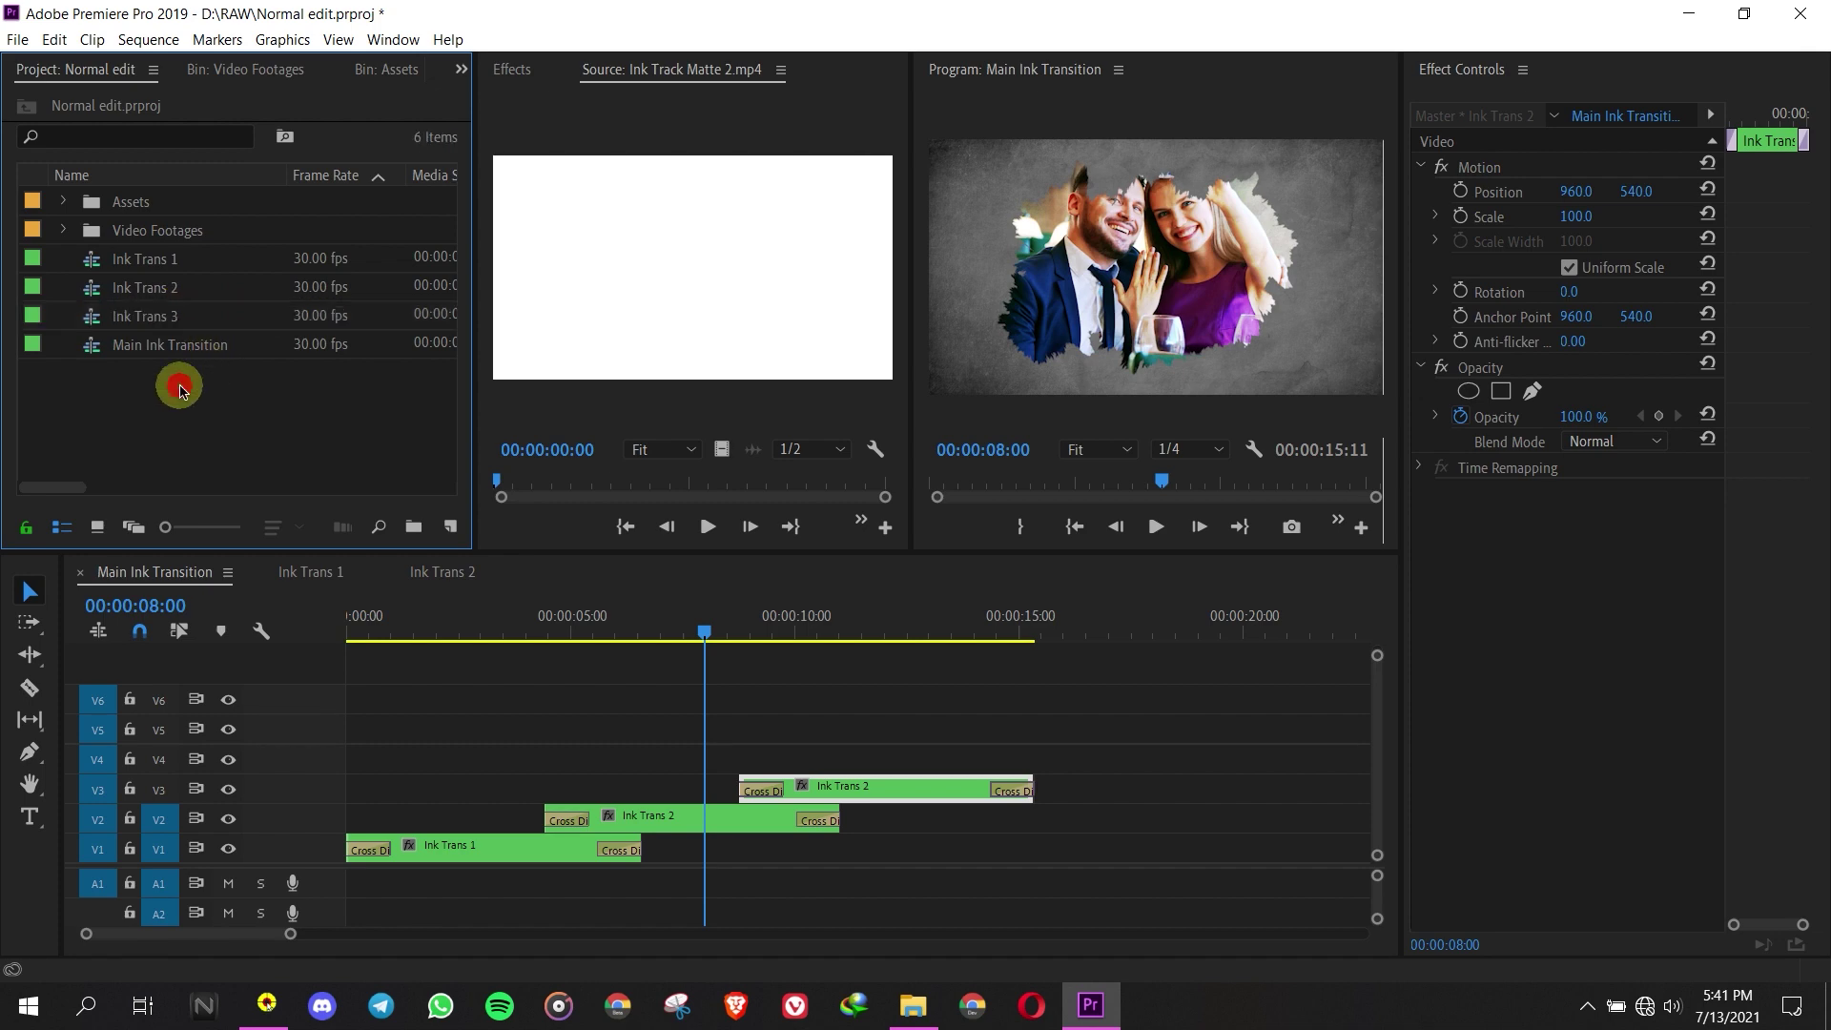
- Replace the Ink Trans 2 clip on V3 of Main Ink Transition with the Ink Trans 3 sequence from the bin
double_click(107, 322)
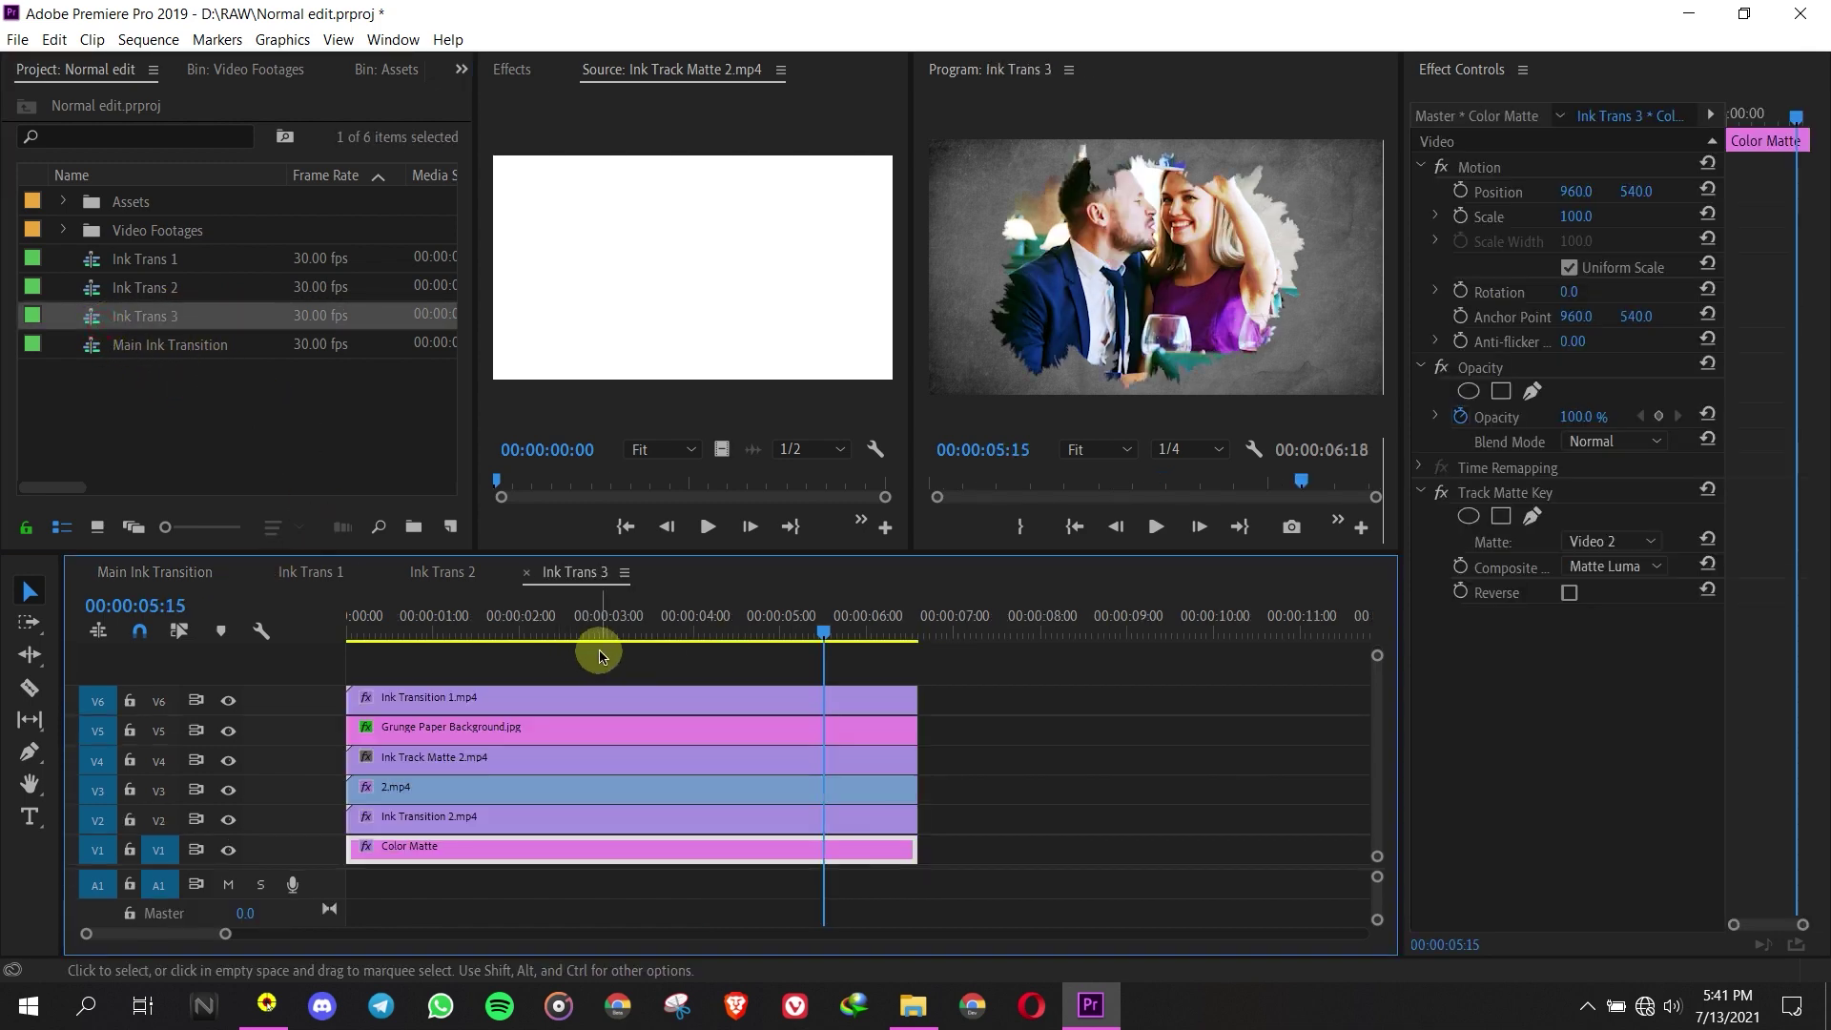
click(152, 571)
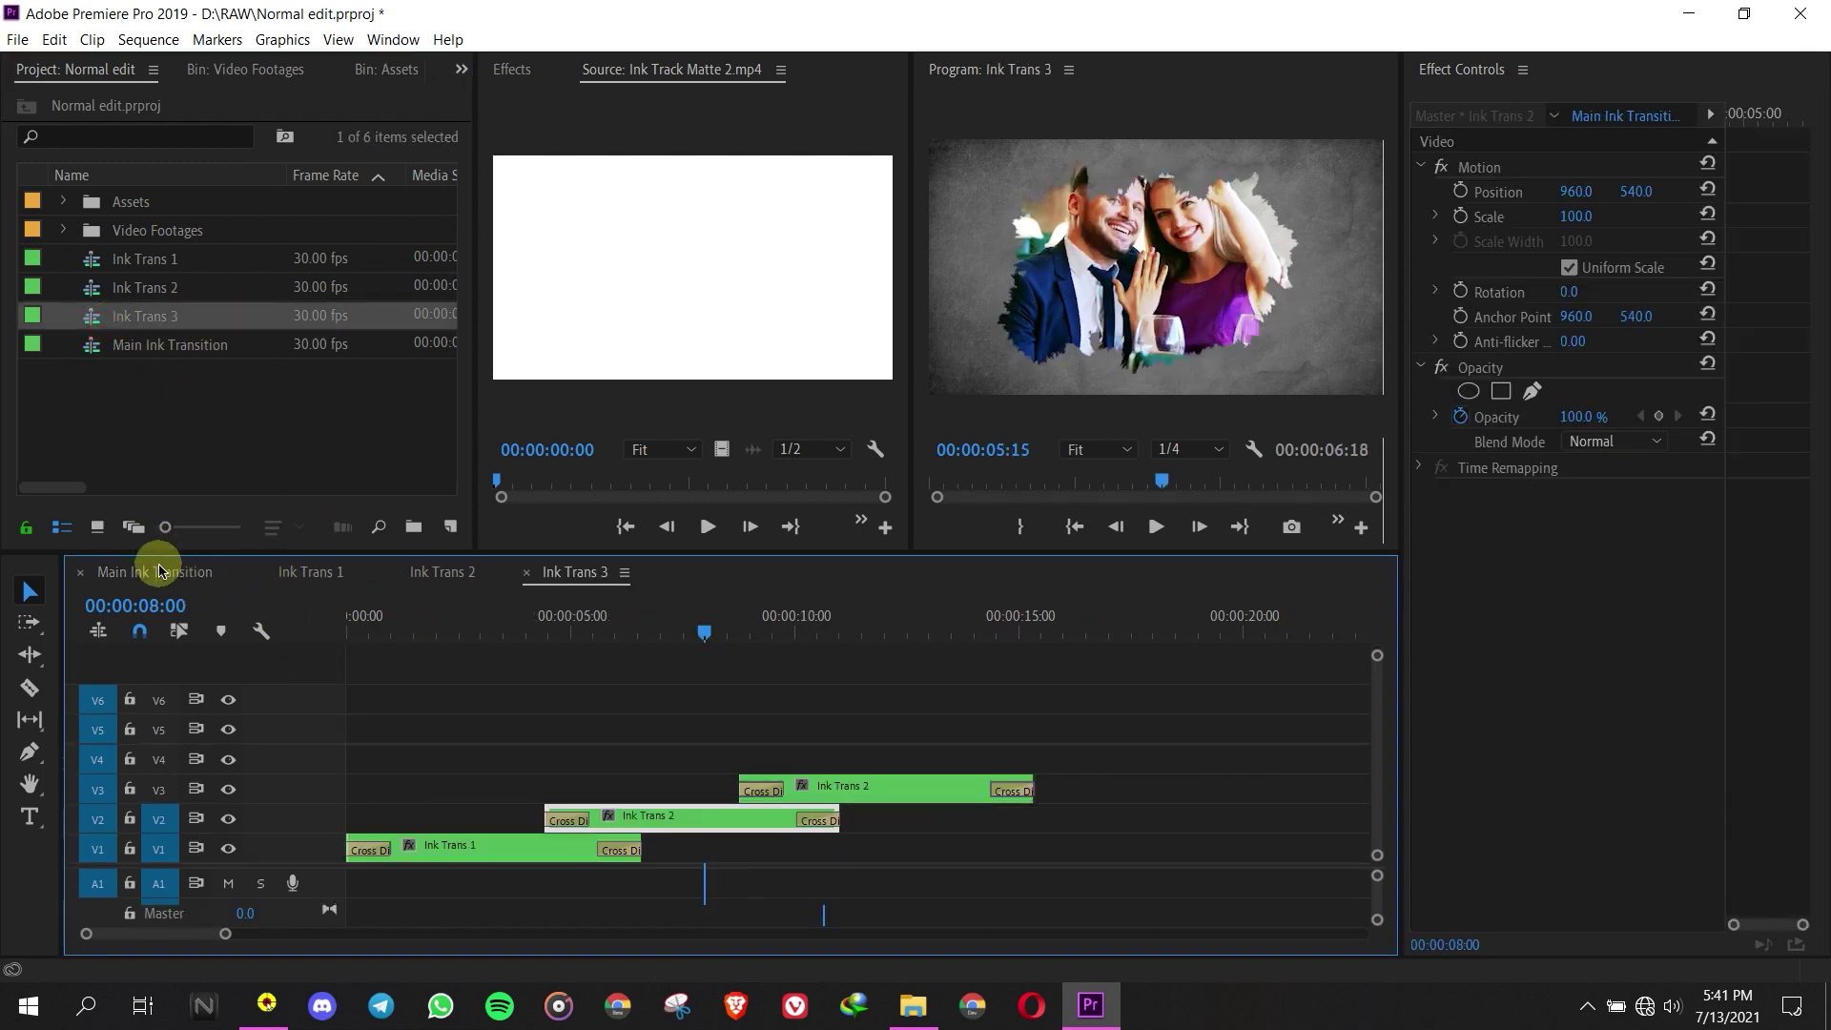
right_click(852, 795)
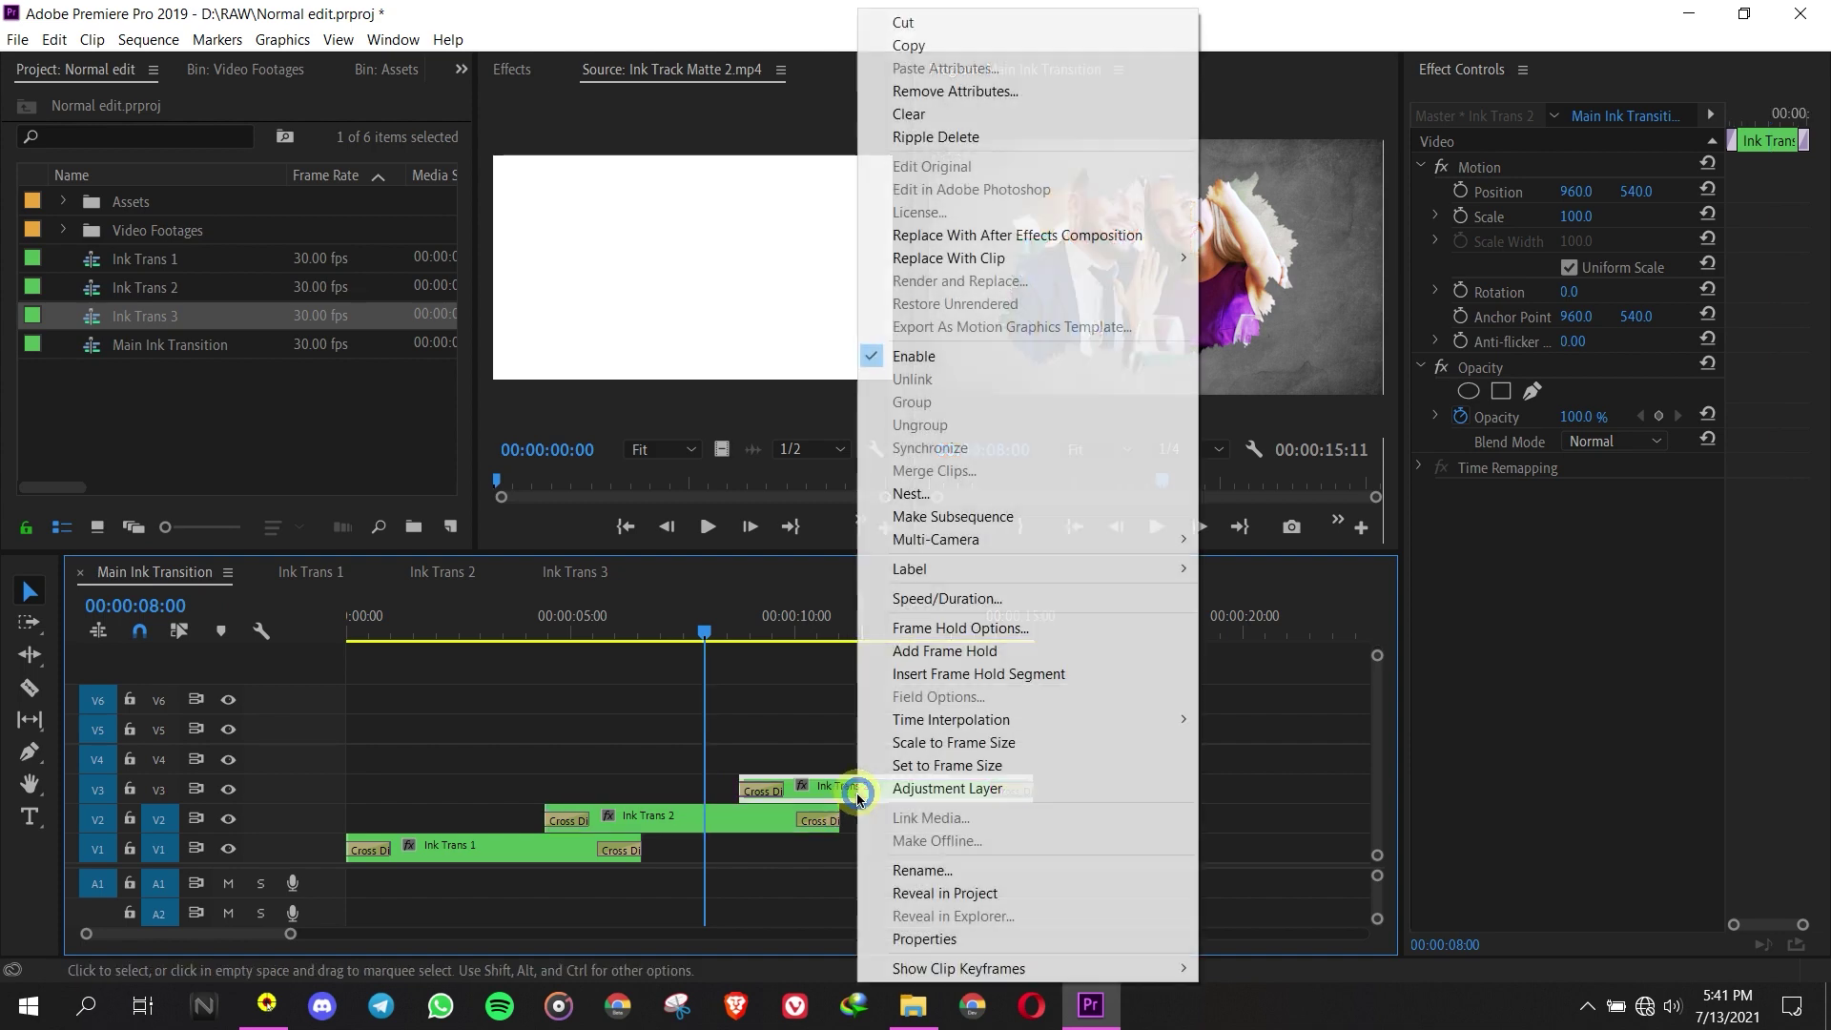
mouse_move(1035, 258)
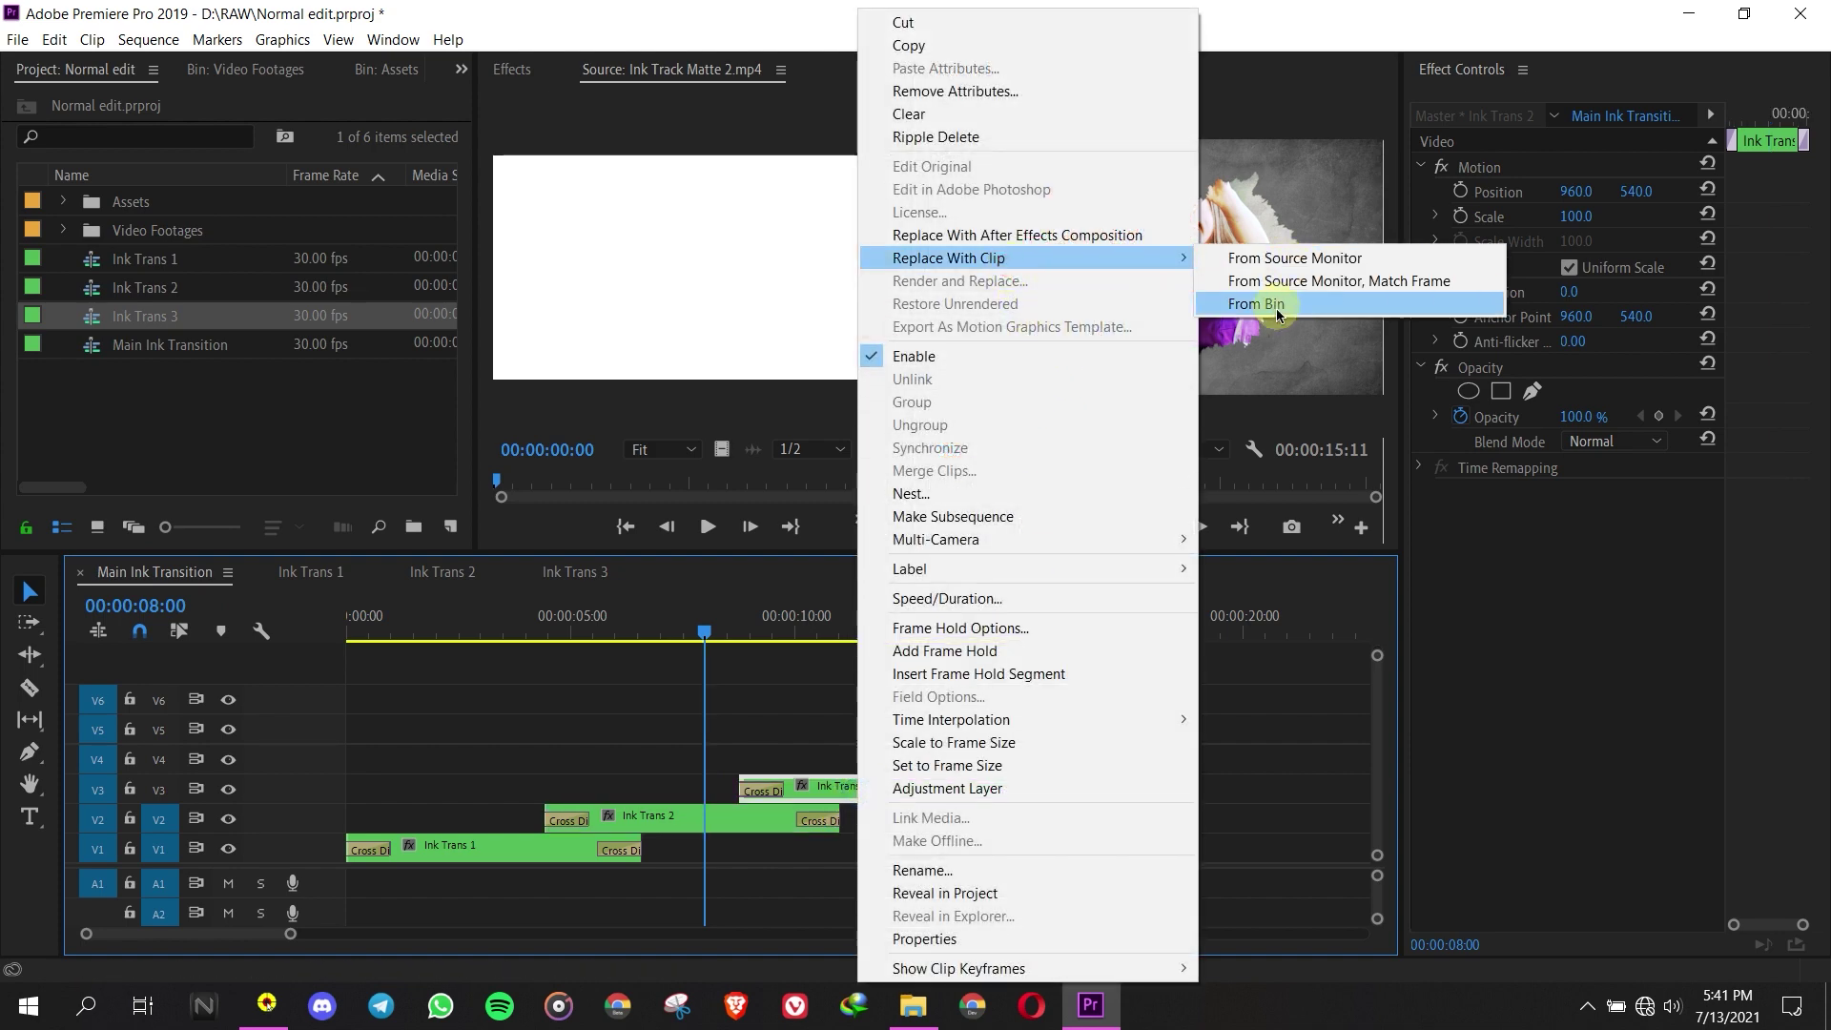
click(1281, 303)
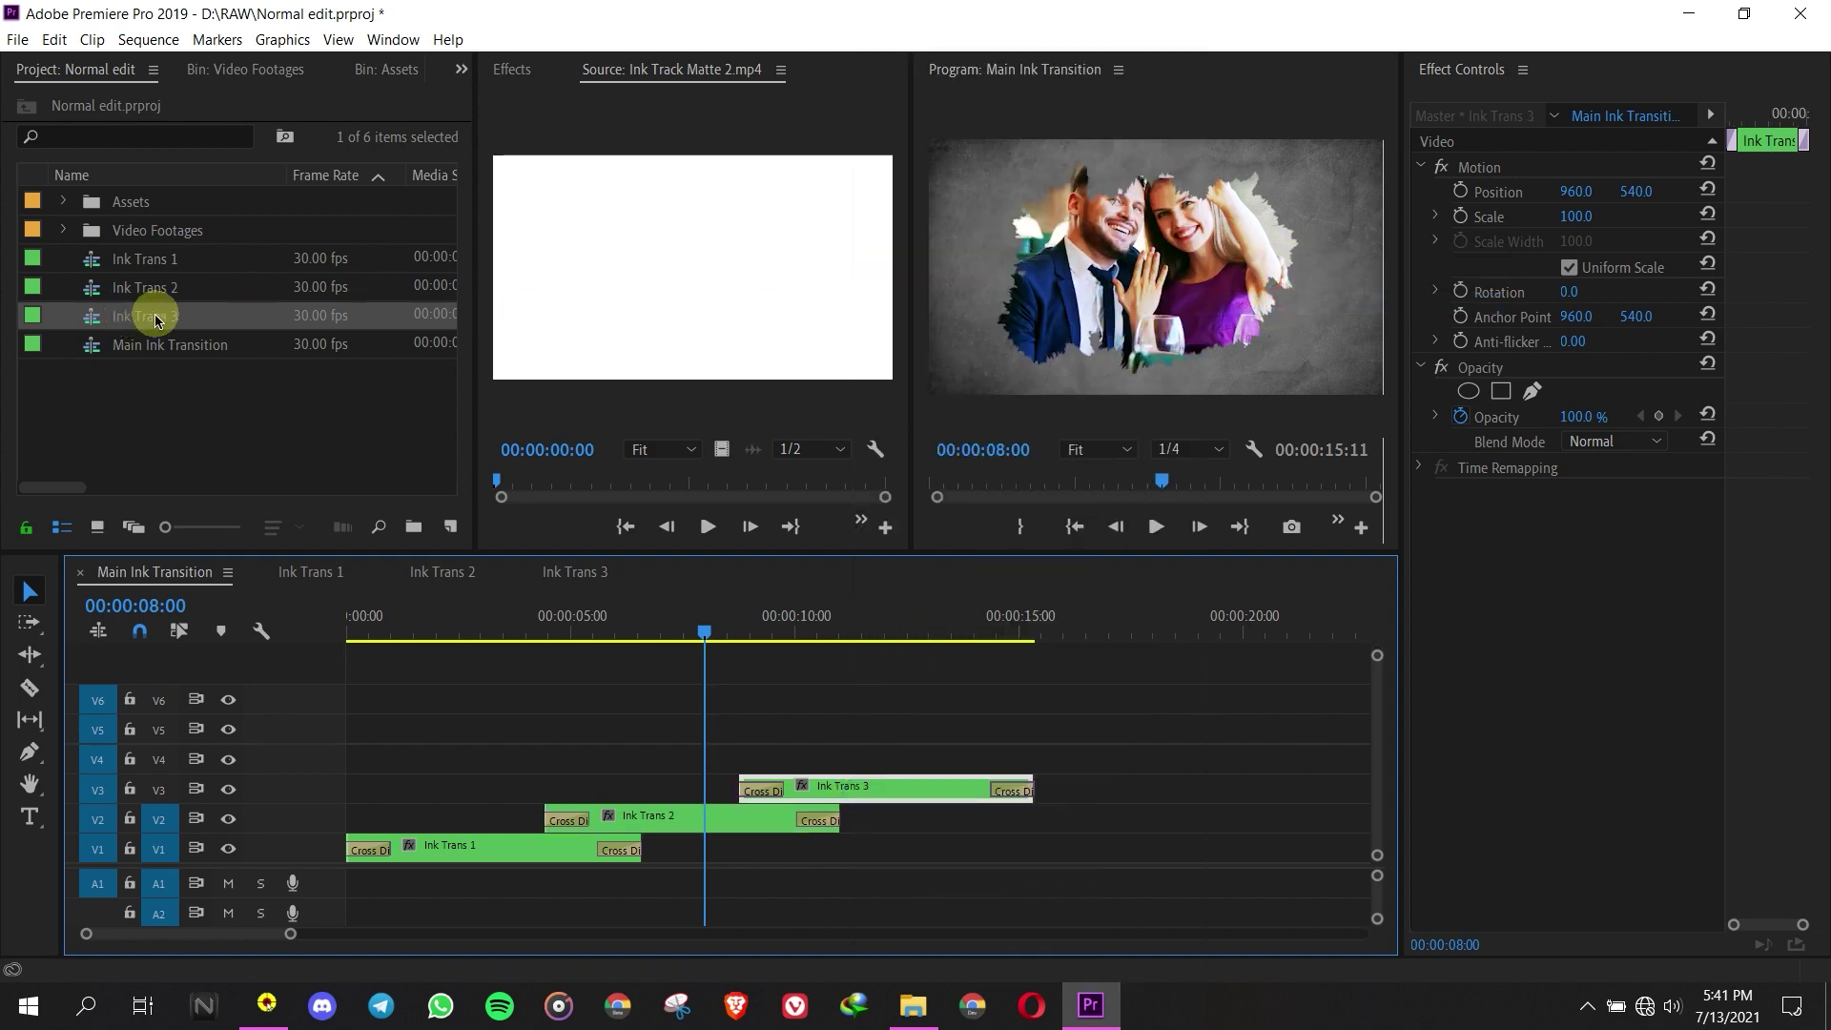
- Open the nested Ink Trans 3 sequence and replace the 2.mp4 footage on V3 with 3.mp4, loaded in the source monitor
drag(711, 631, 785, 618)
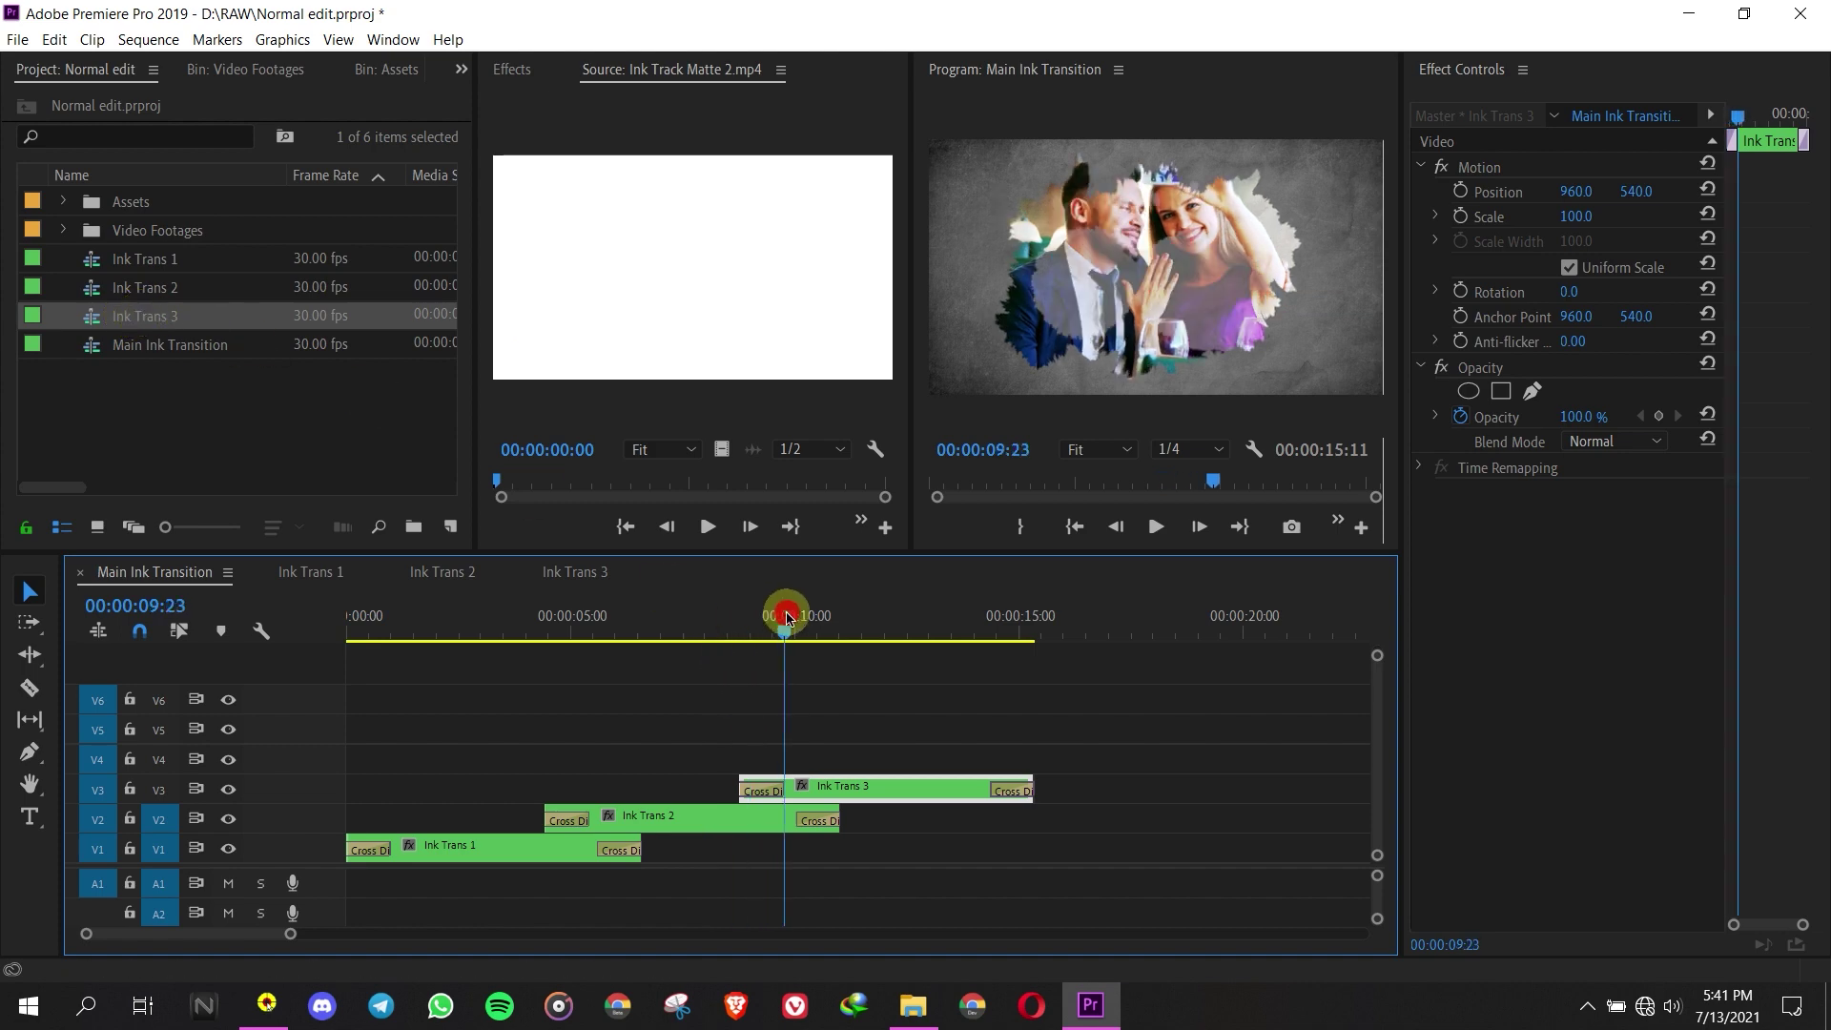
double_click(860, 792)
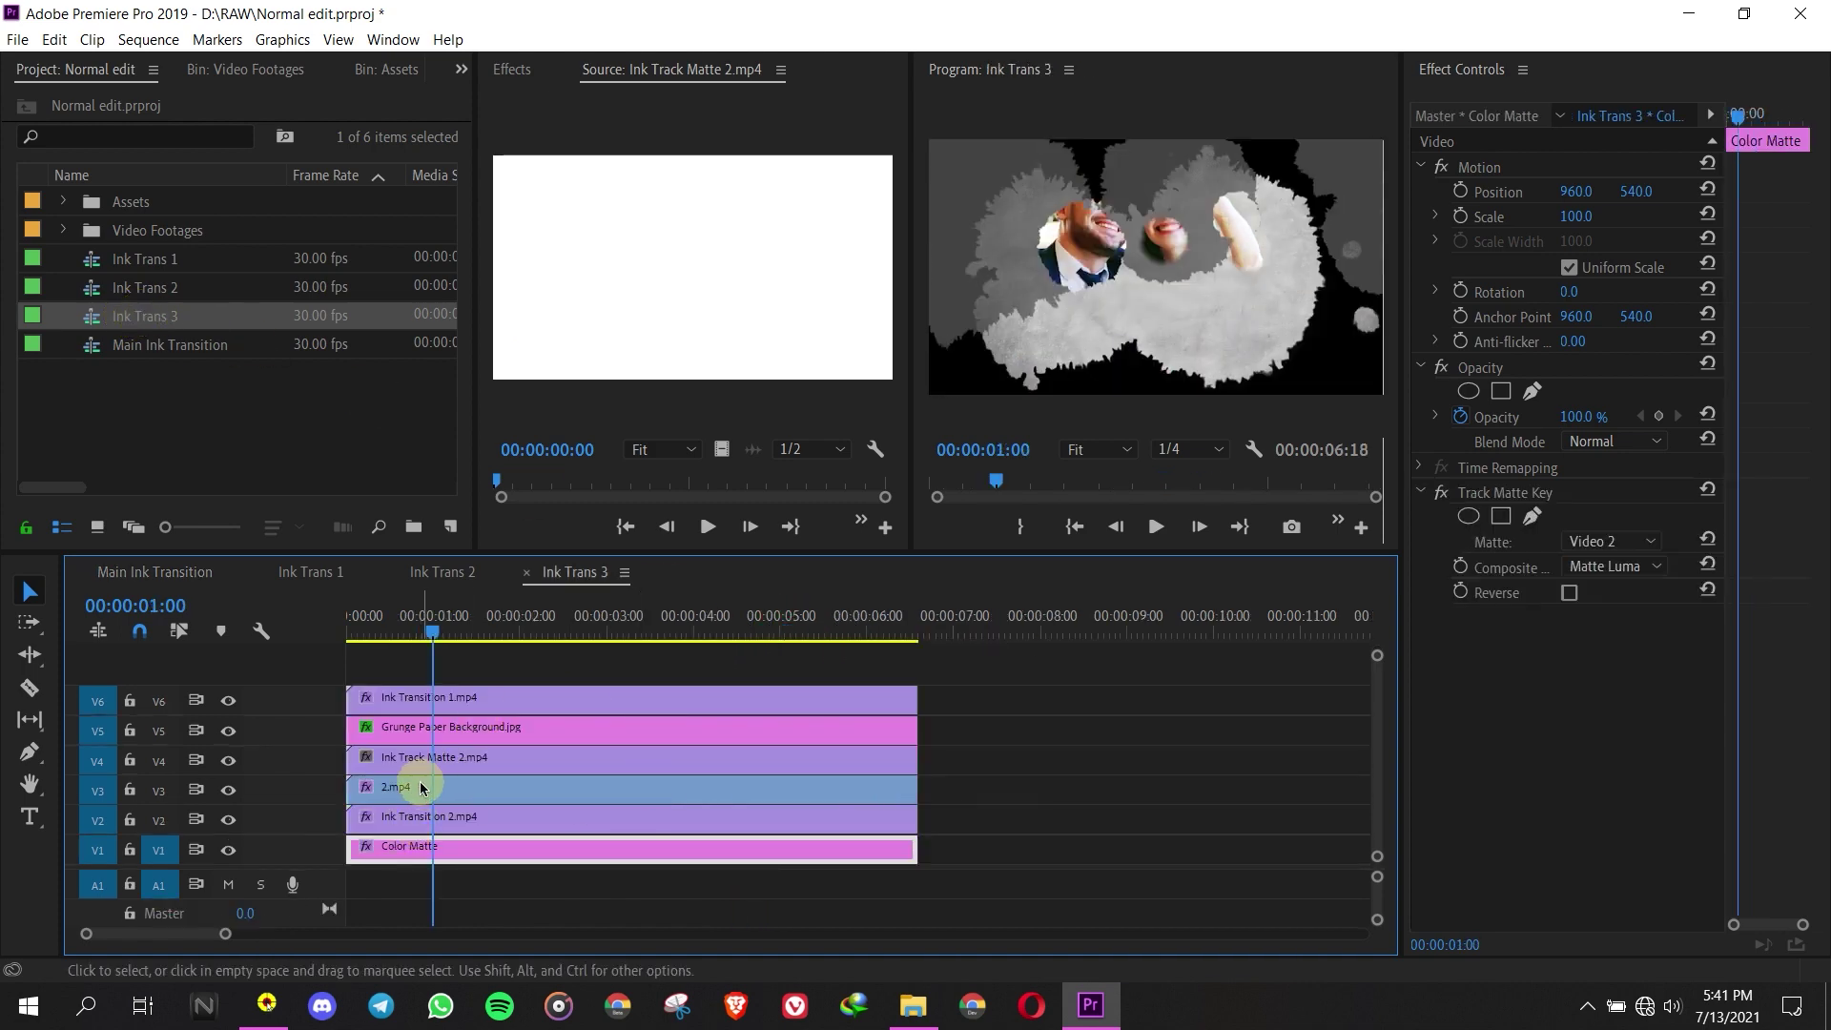
click(420, 787)
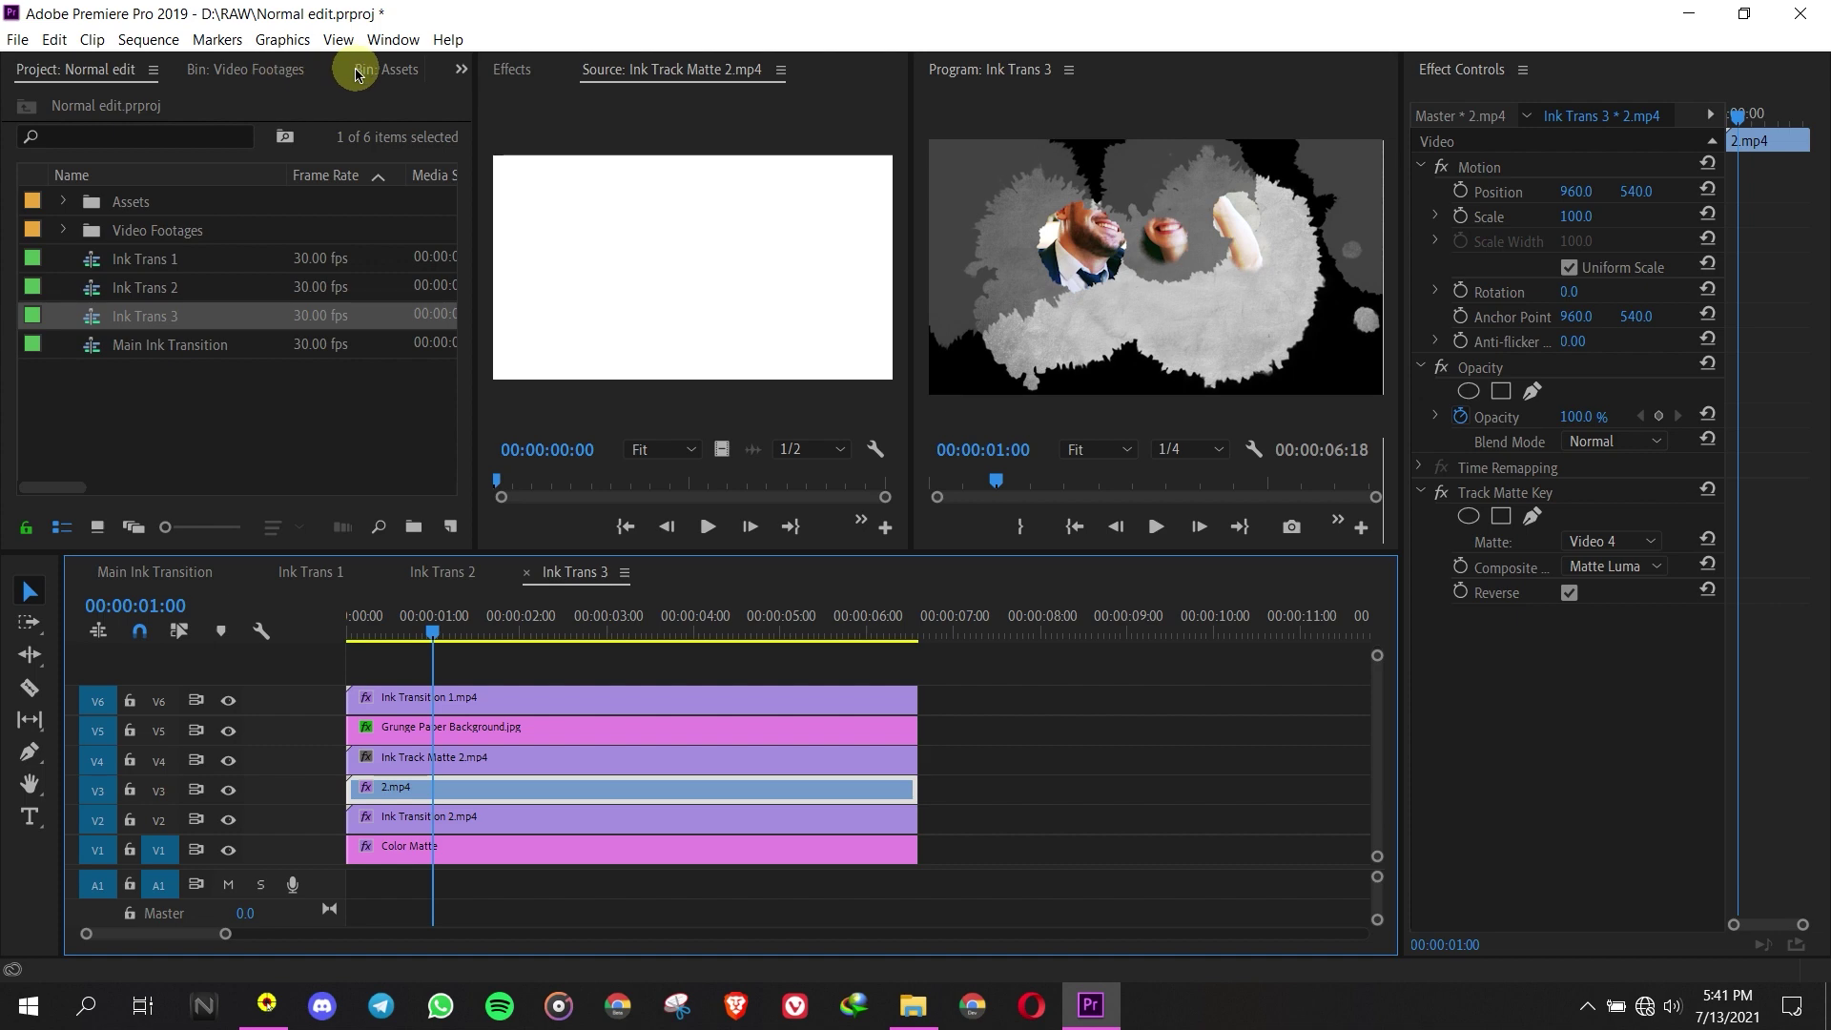
click(272, 71)
double_click(115, 270)
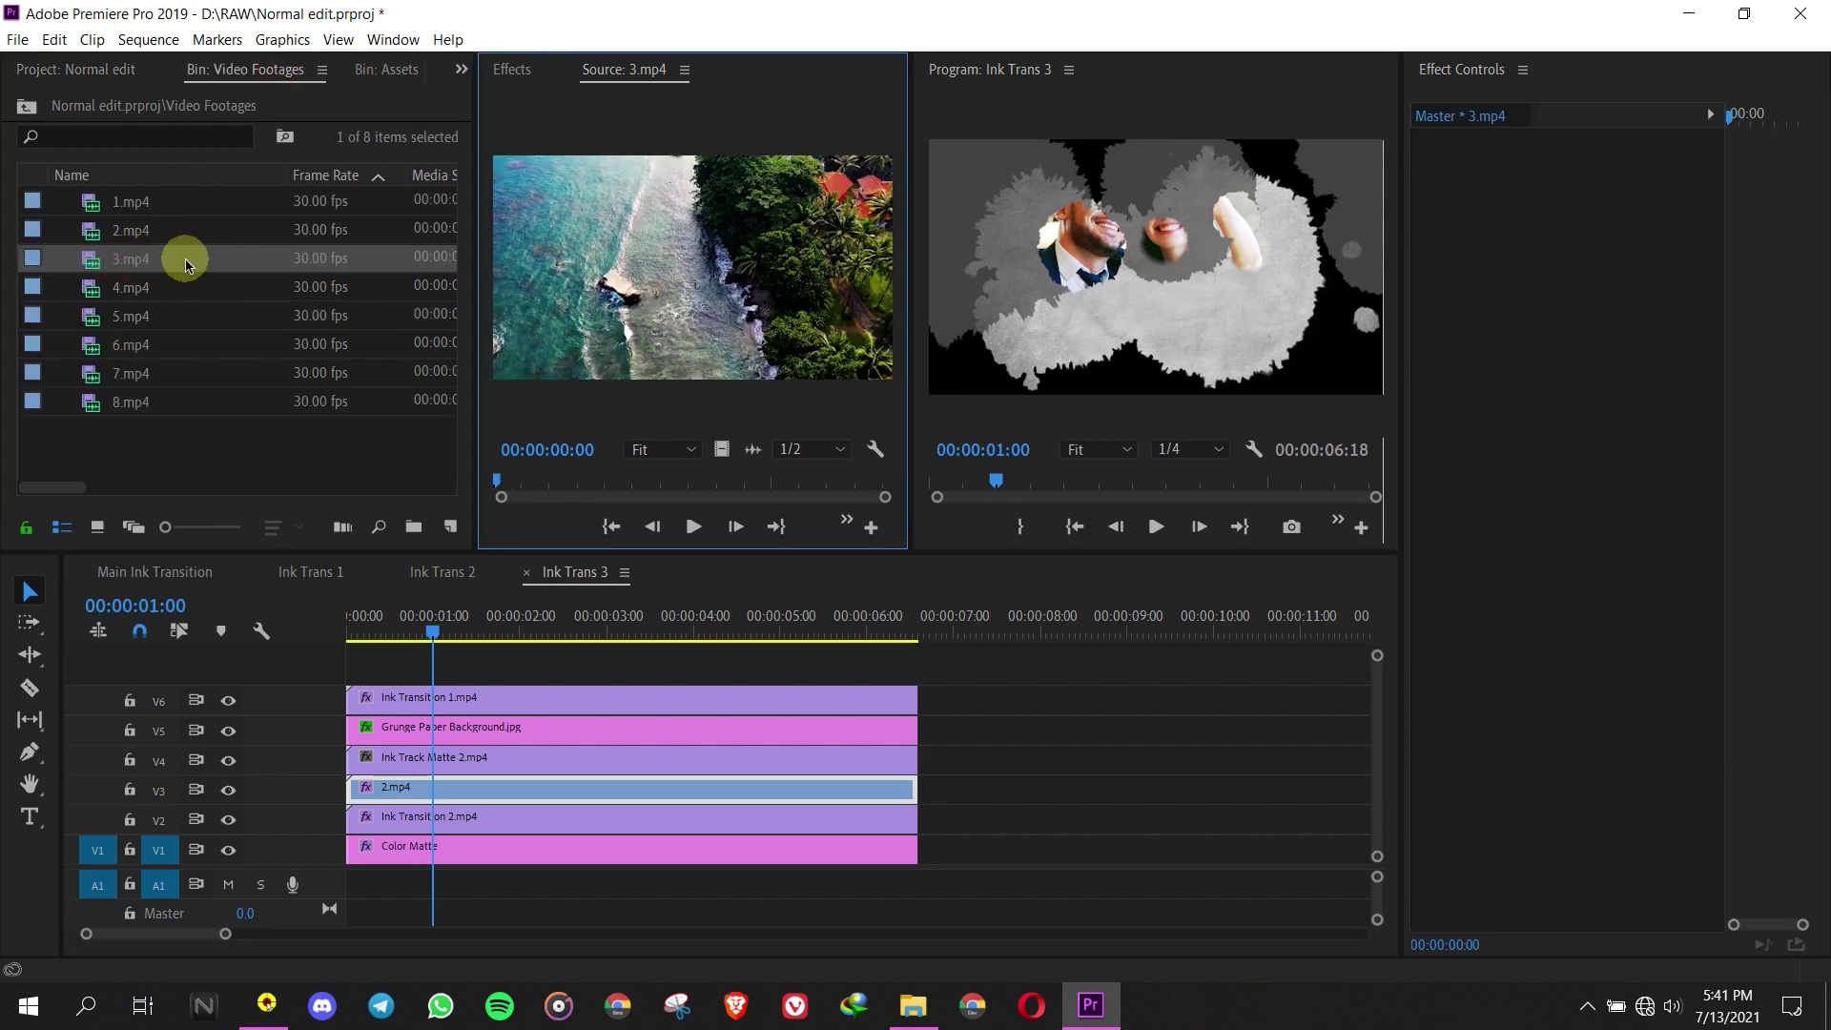
right_click(417, 798)
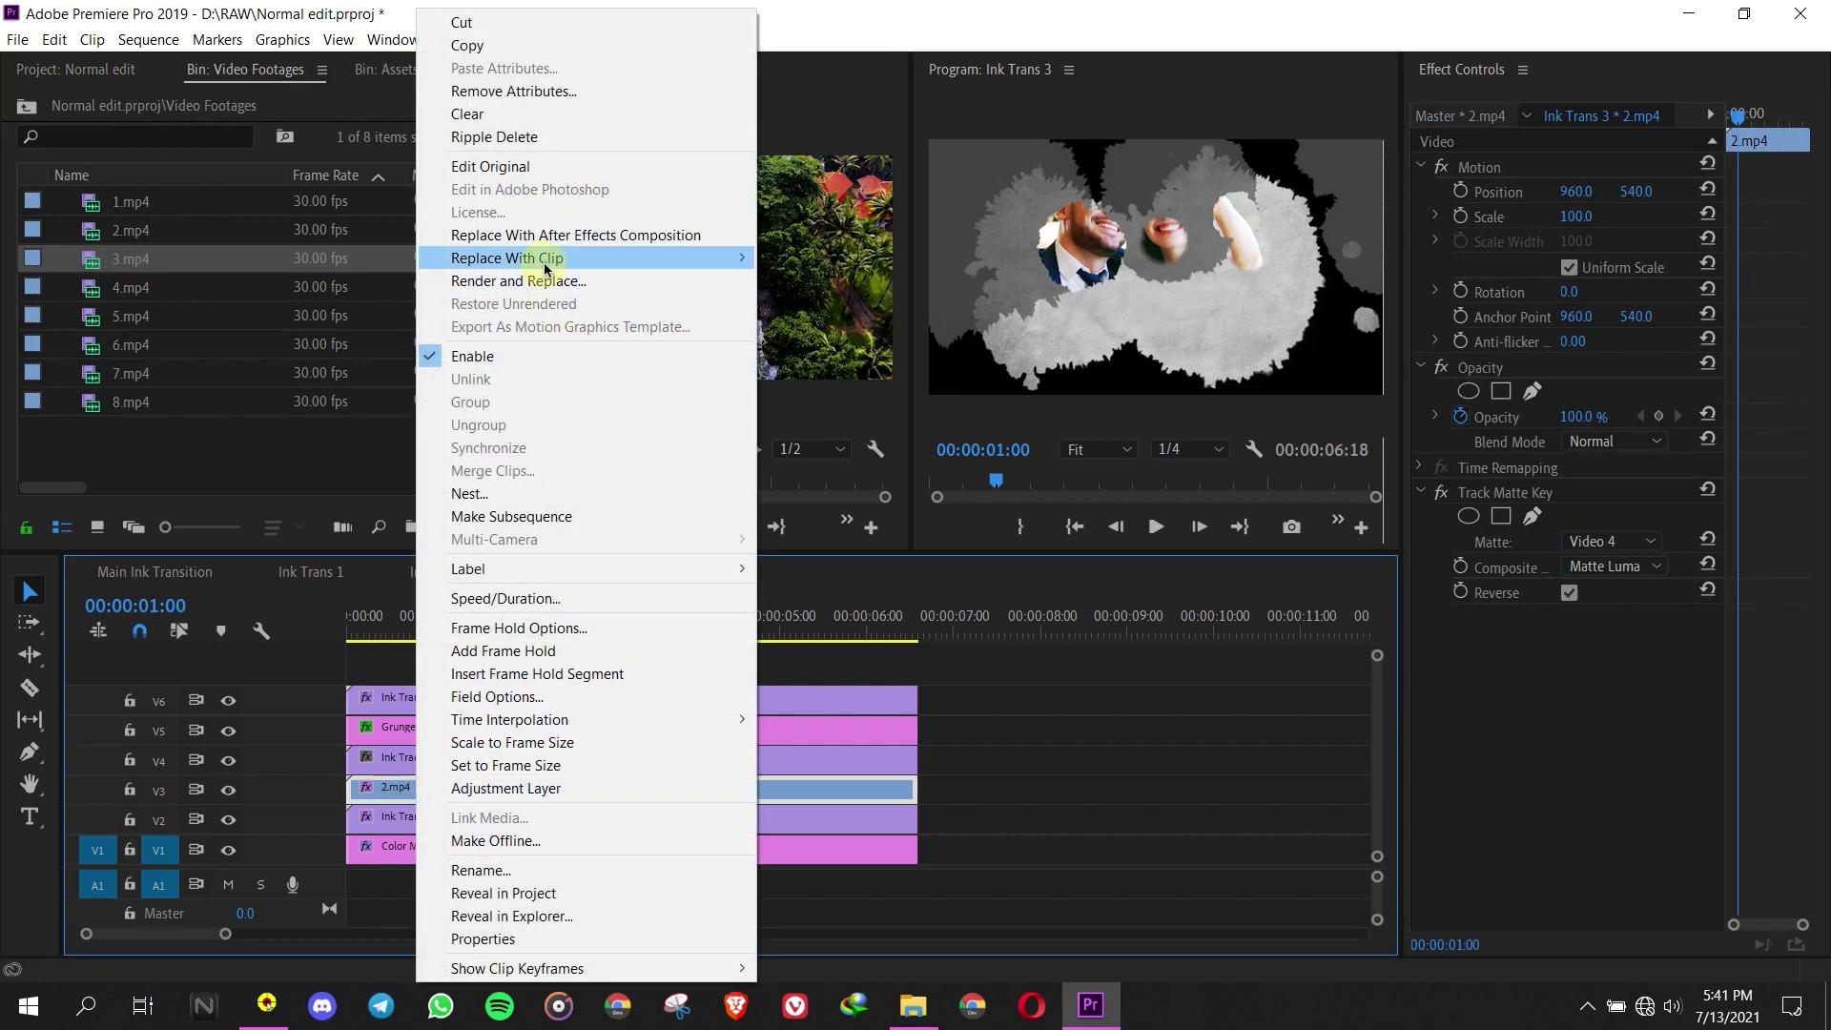
mouse_move(539, 259)
click(854, 258)
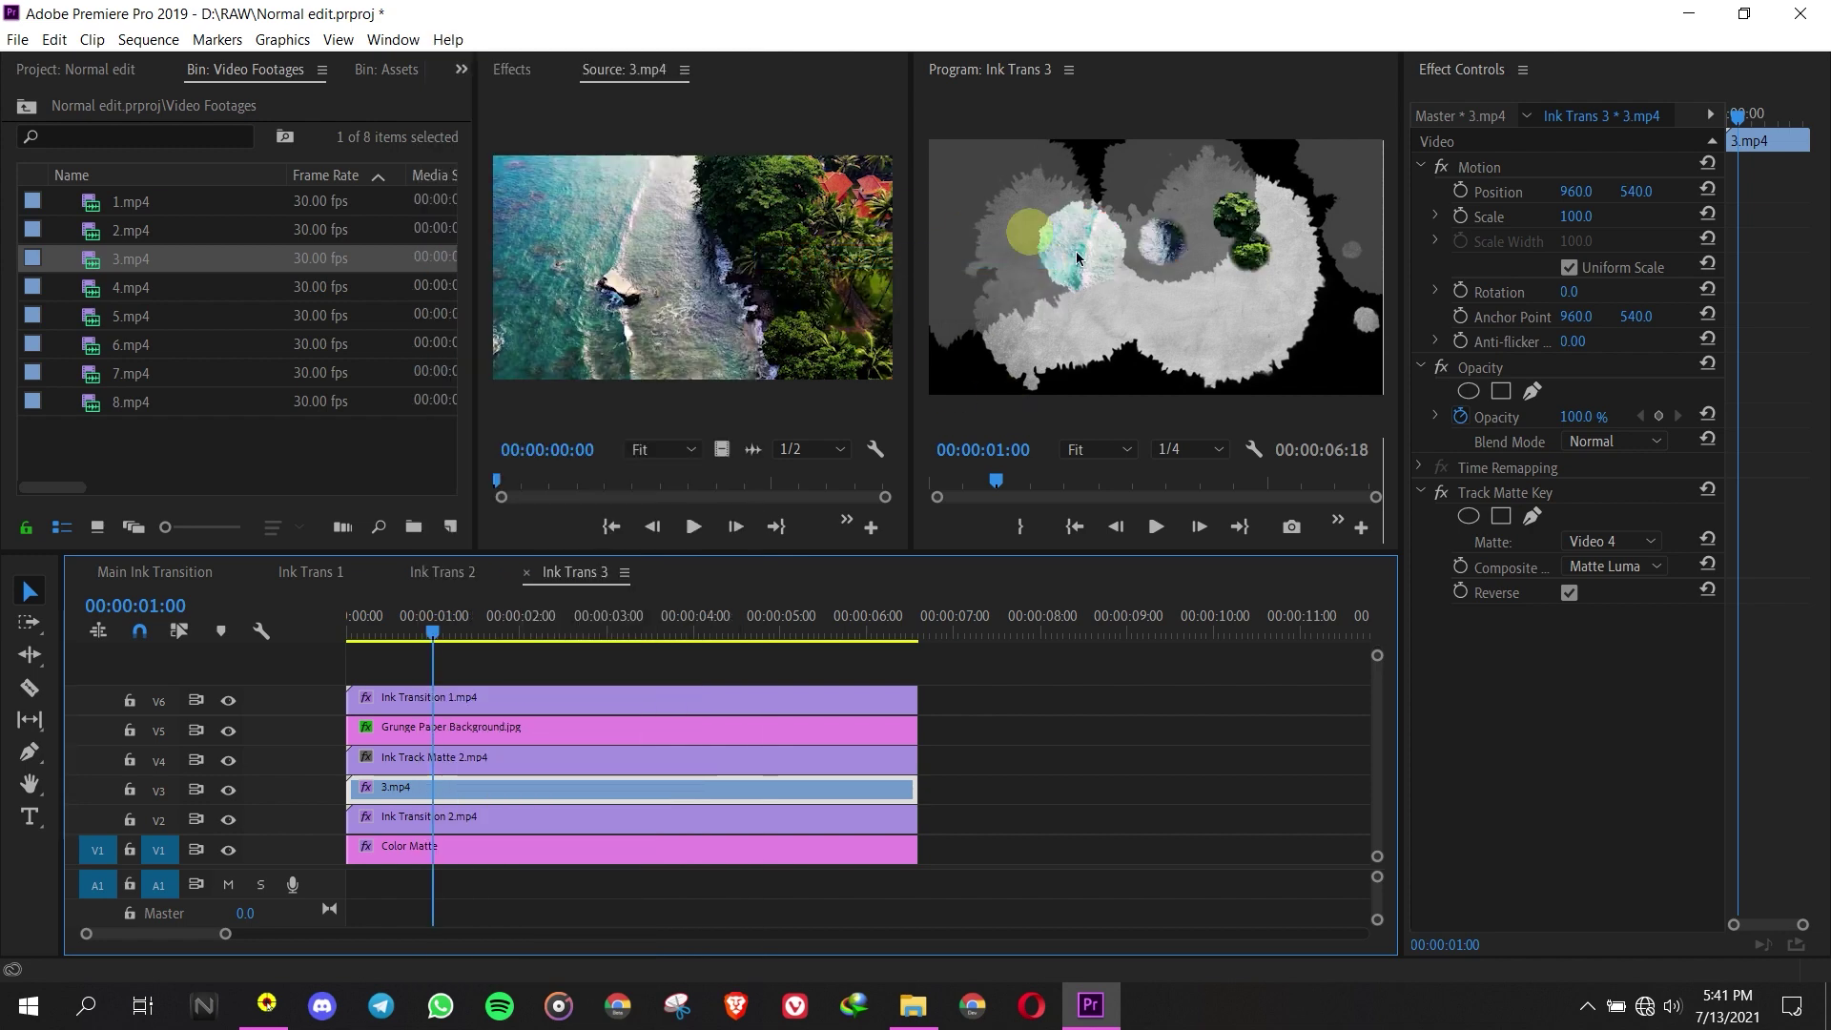
- Replace the Ink Transition 2.mp4 clip on V2 with Ink Transition 1.mp4, loaded in the source monitor
click(410, 822)
right_click(426, 822)
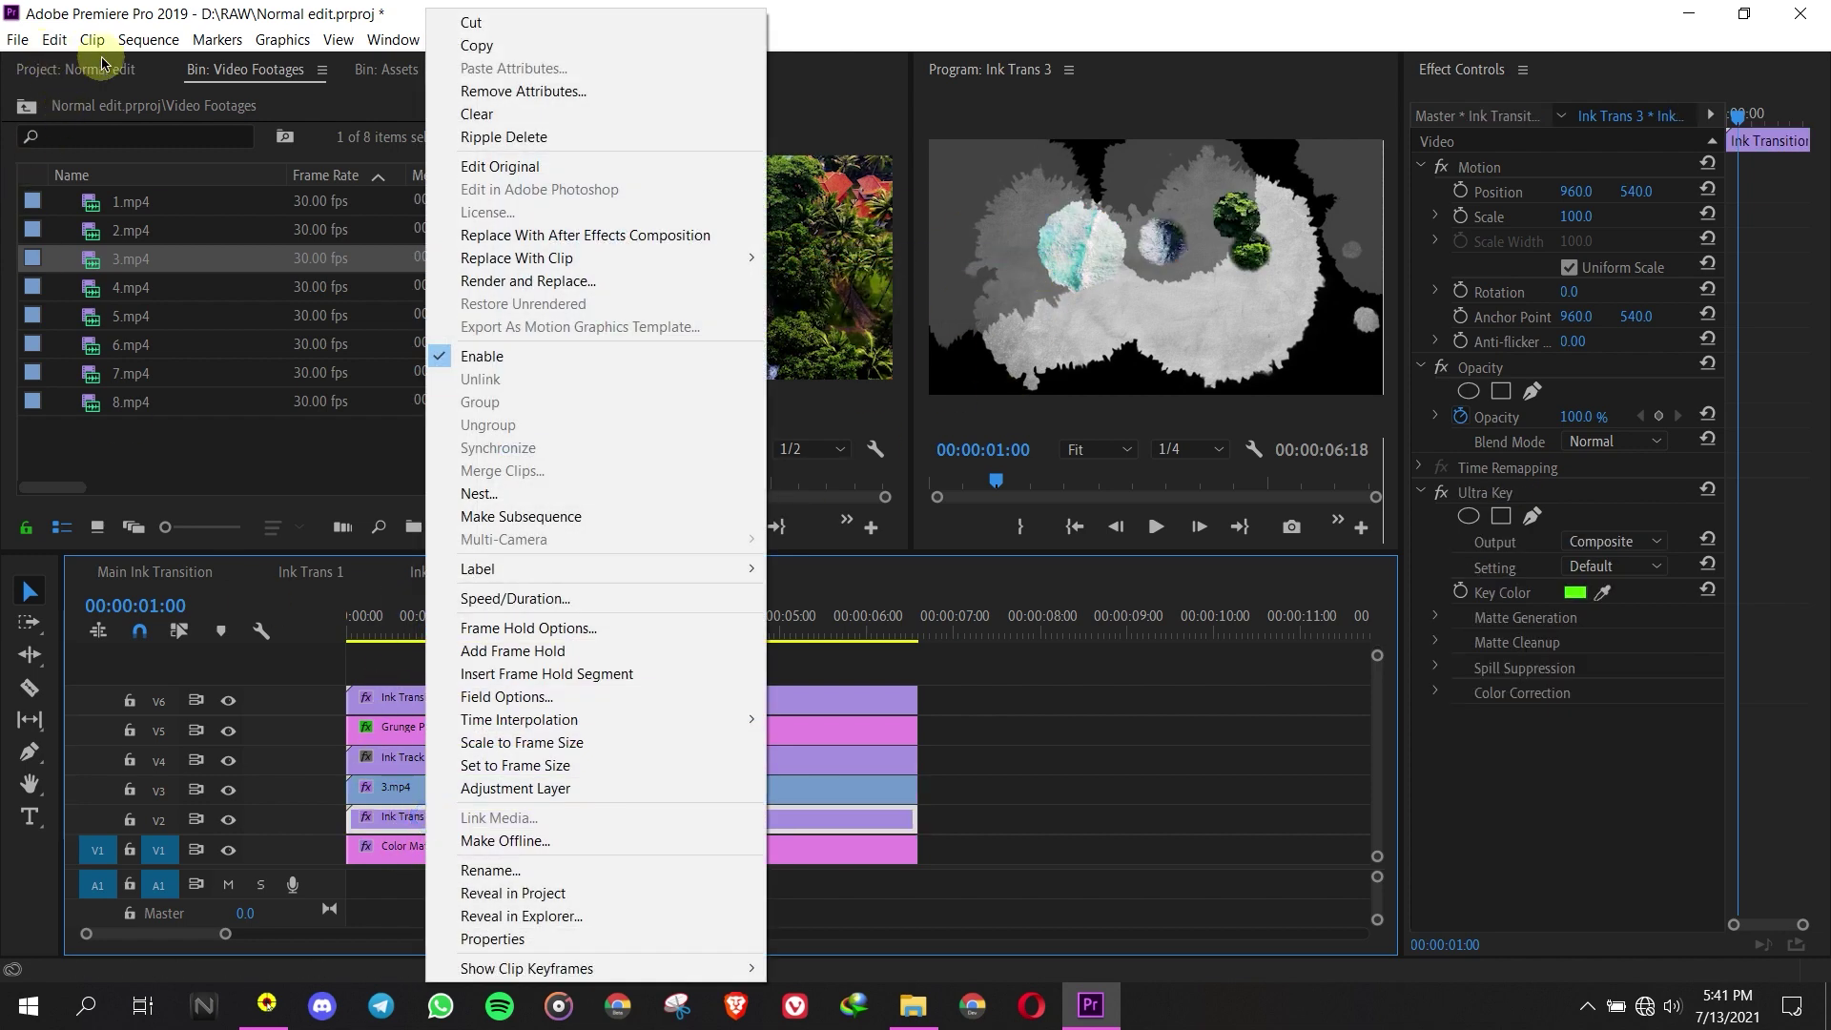
click(400, 73)
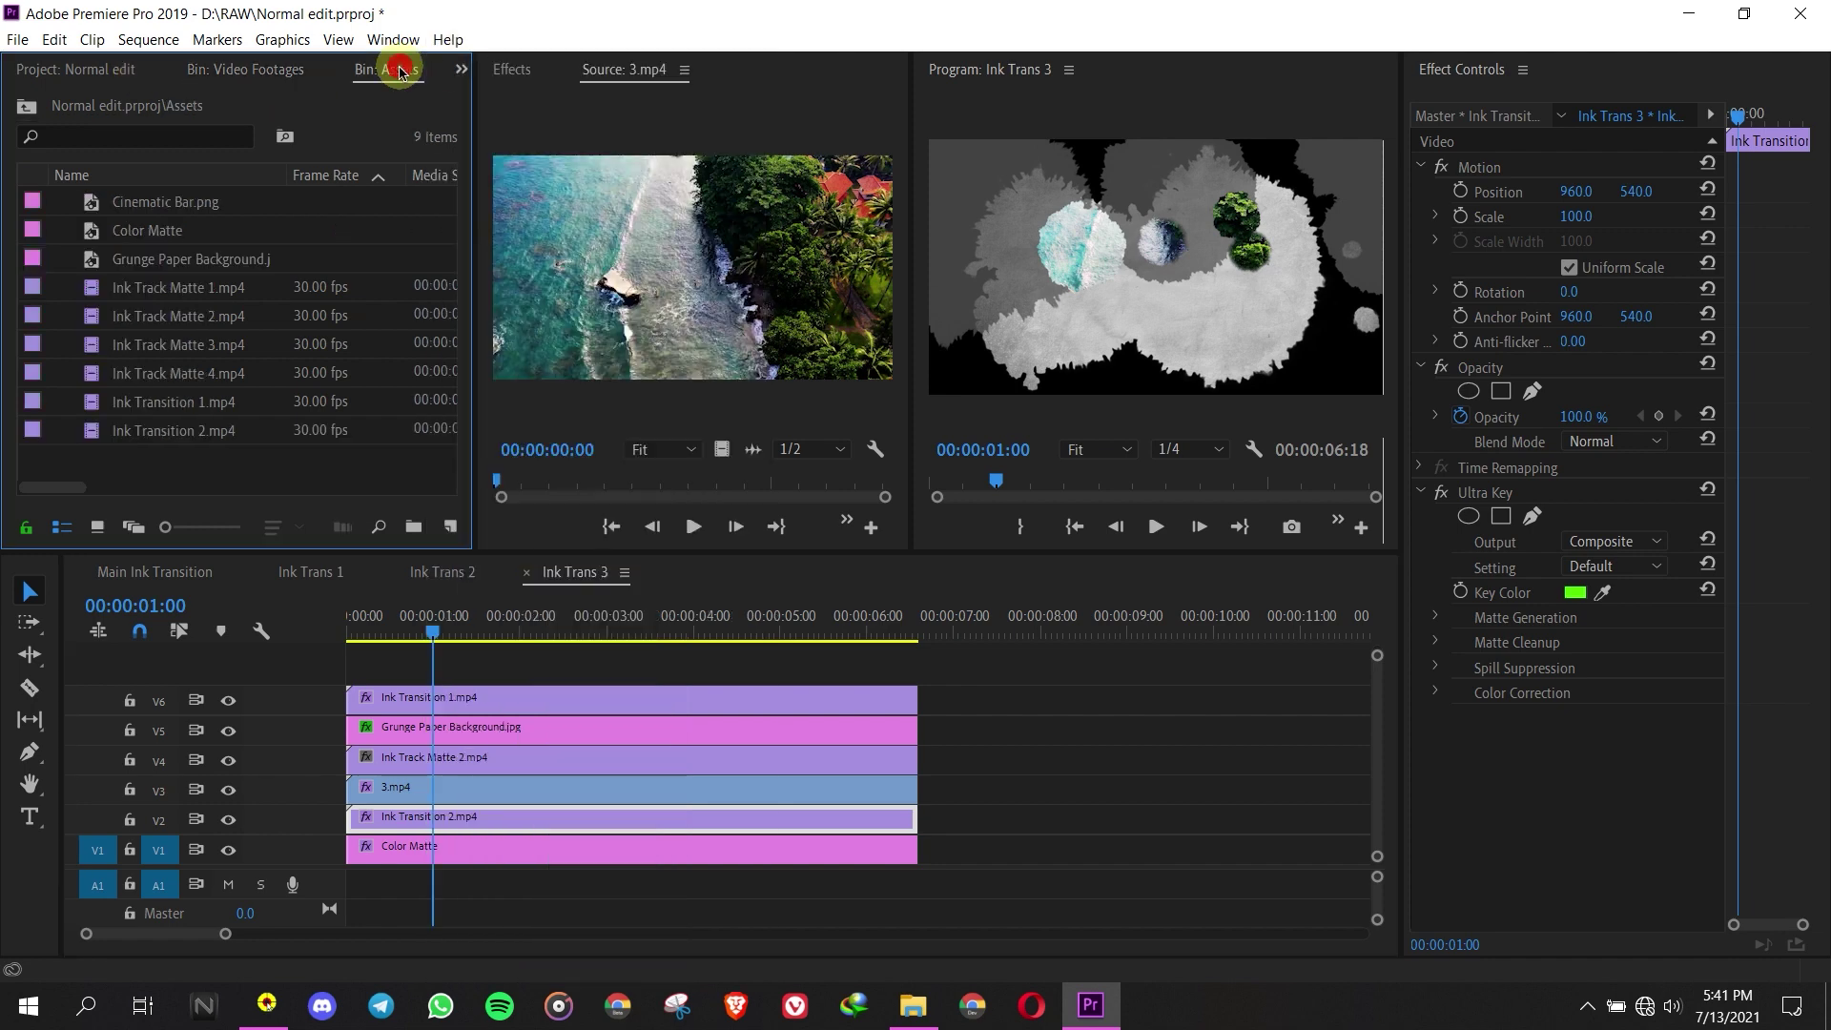
double_click(191, 404)
right_click(398, 817)
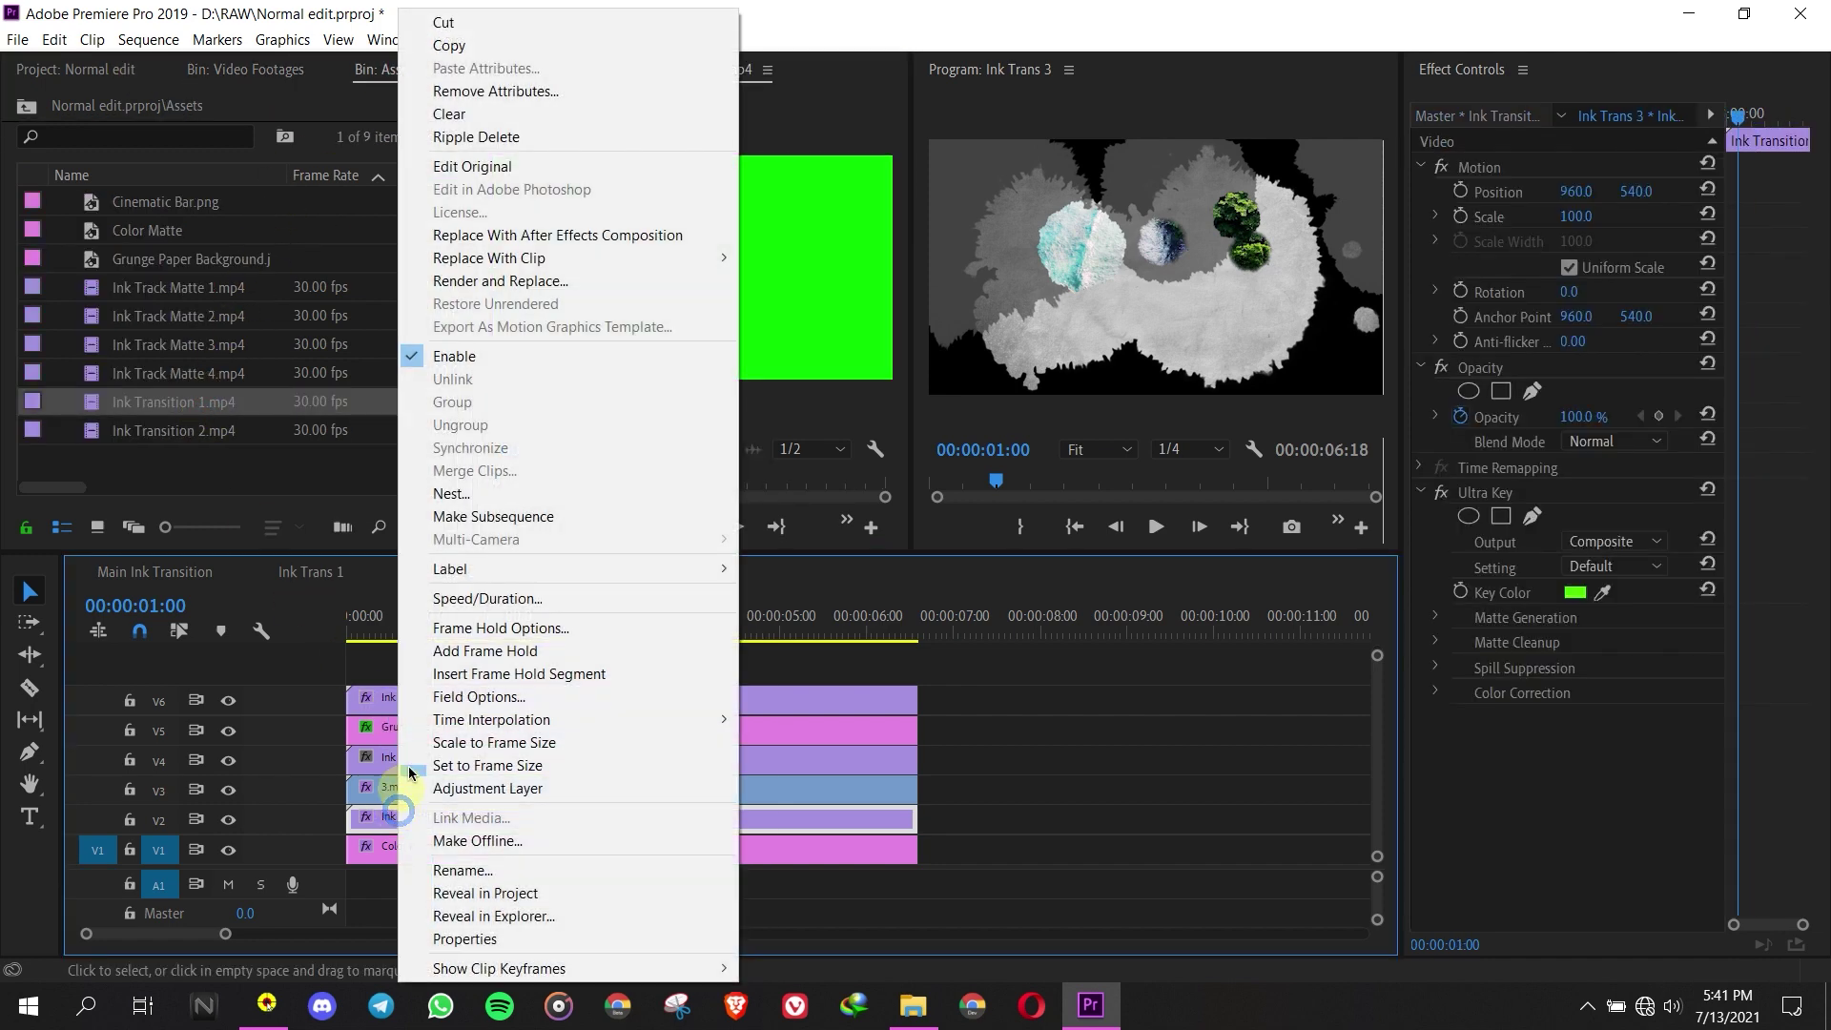
mouse_move(476, 255)
click(818, 264)
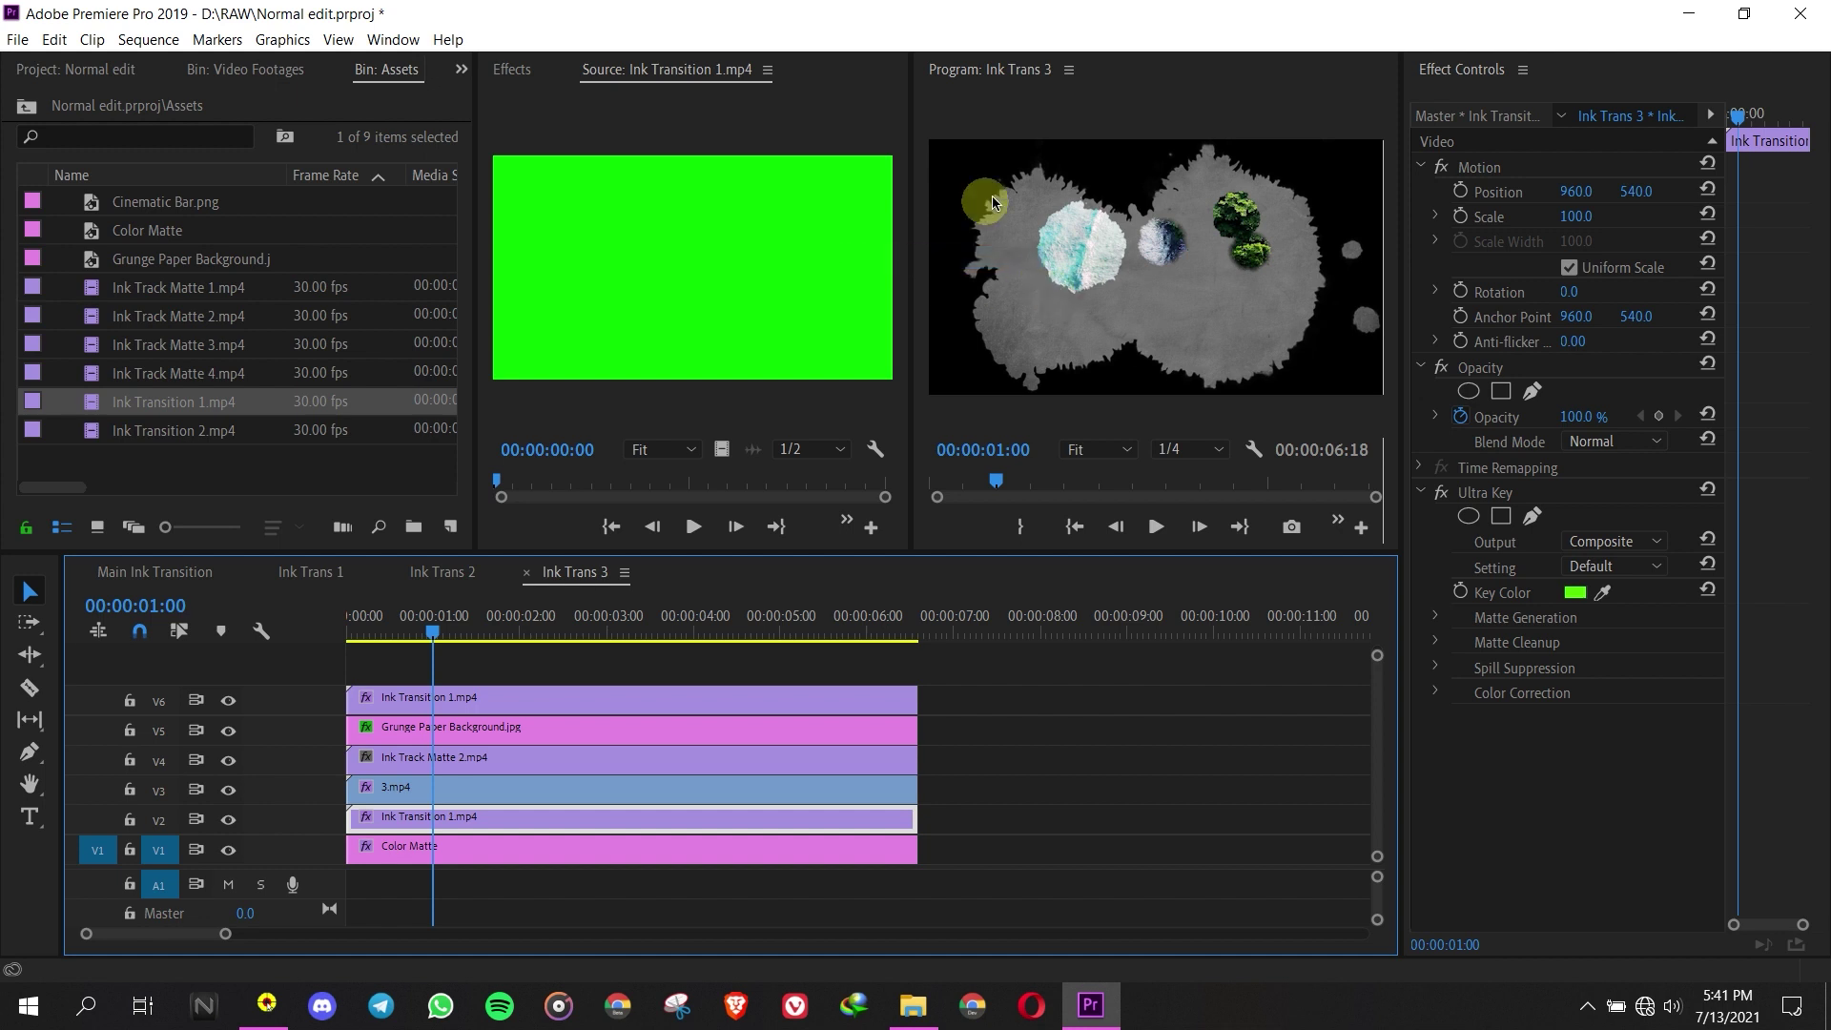
- Replace the Ink Track Matte 2.mp4 clip on V4 with Ink Track Matte 3.mp4 from the source monitor, and preview the composite
click(434, 764)
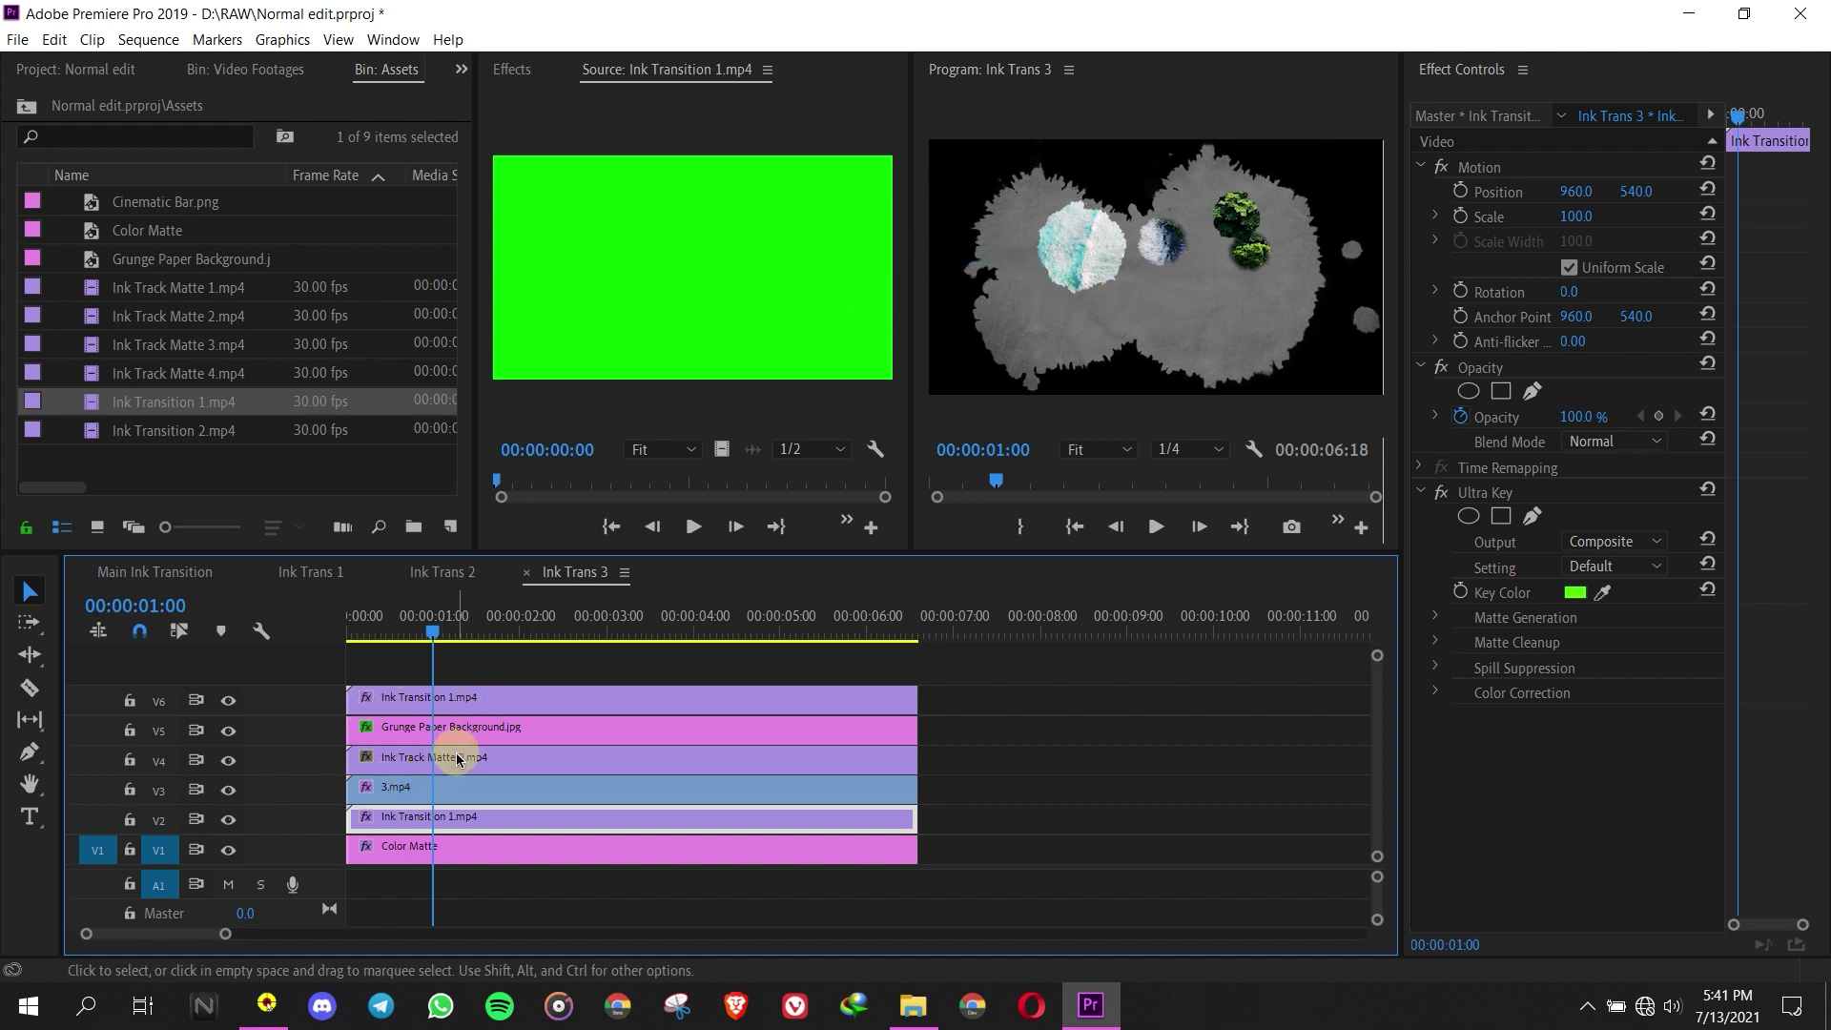
double_click(211, 345)
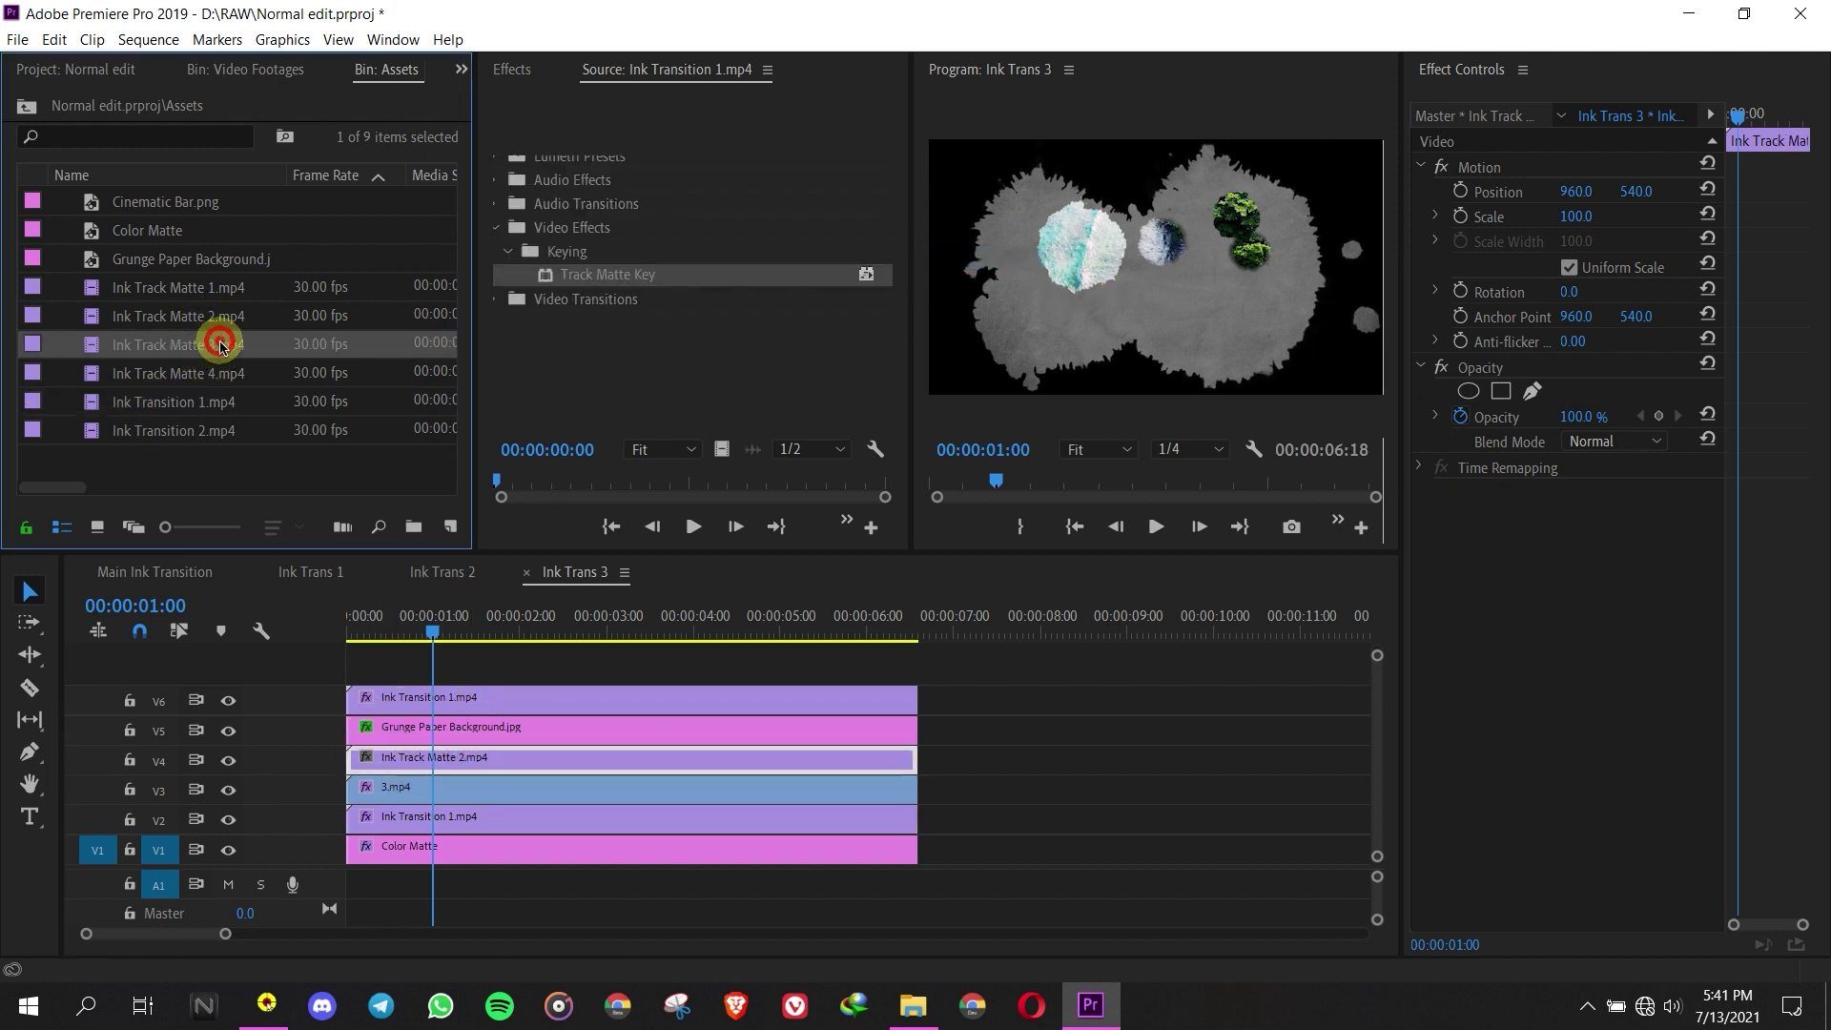
right_click(426, 760)
mouse_move(572, 258)
click(817, 259)
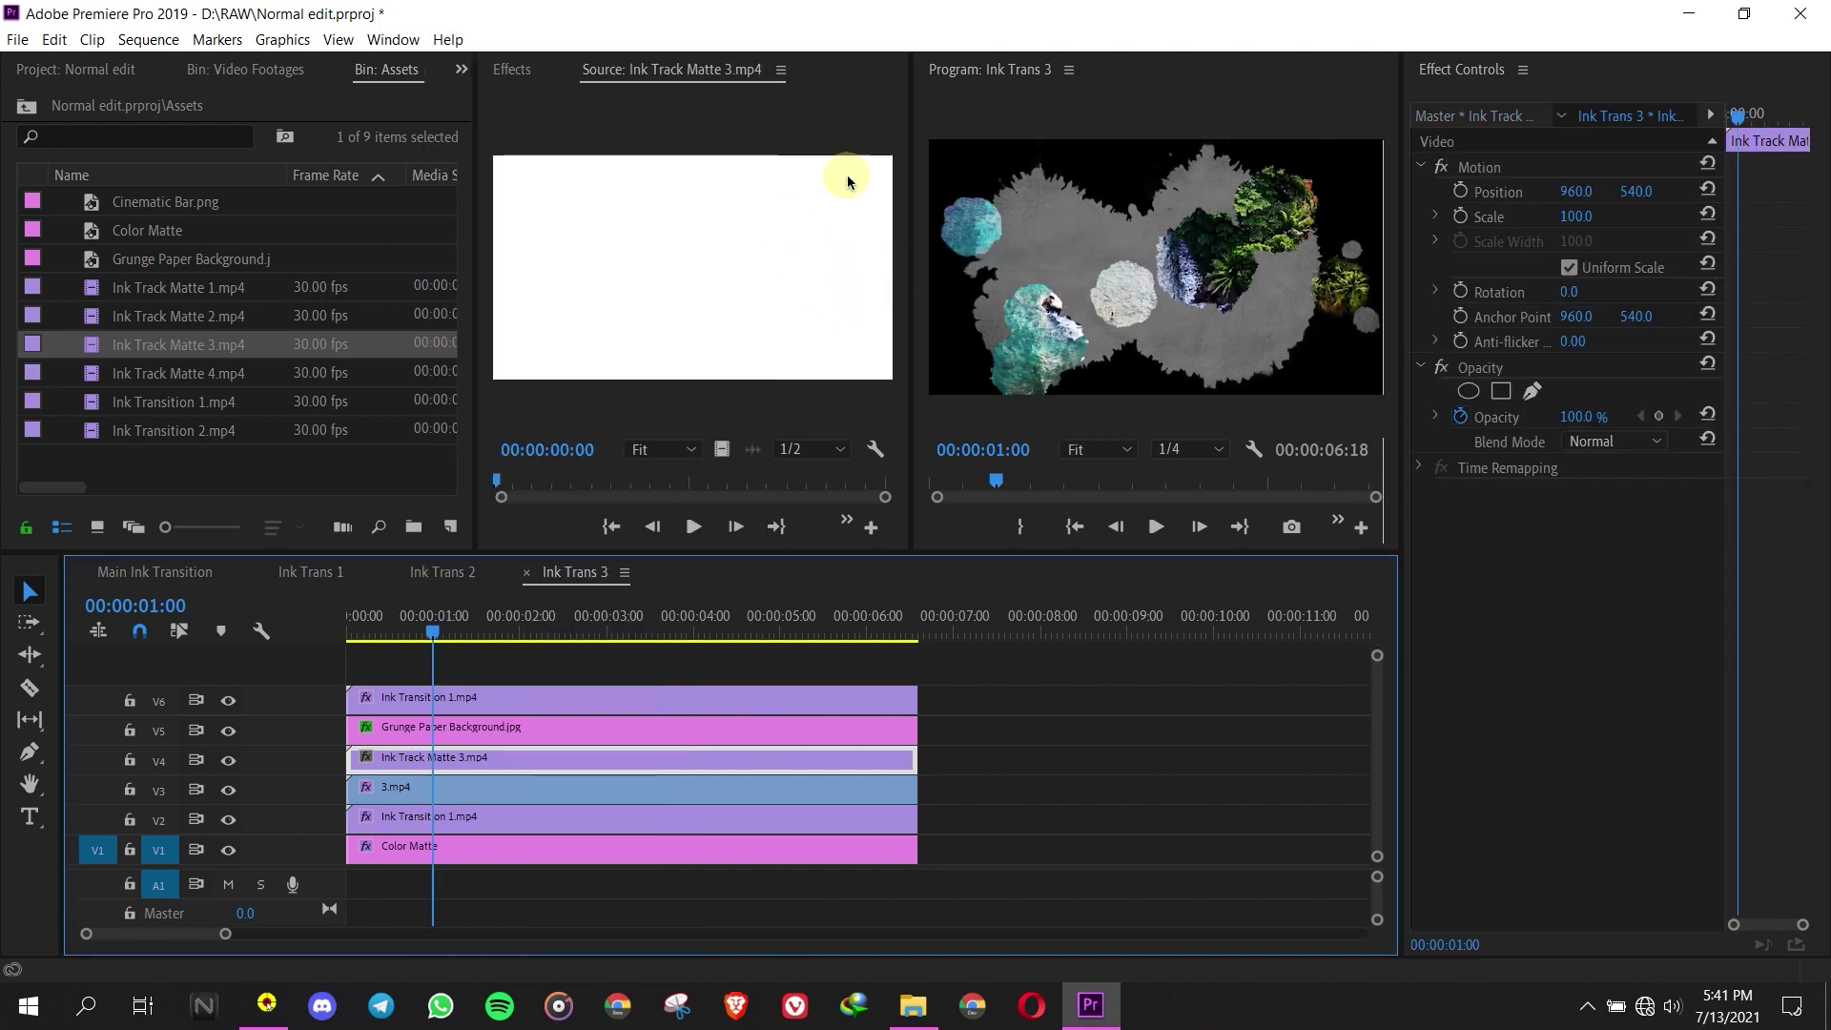
drag(429, 637, 662, 631)
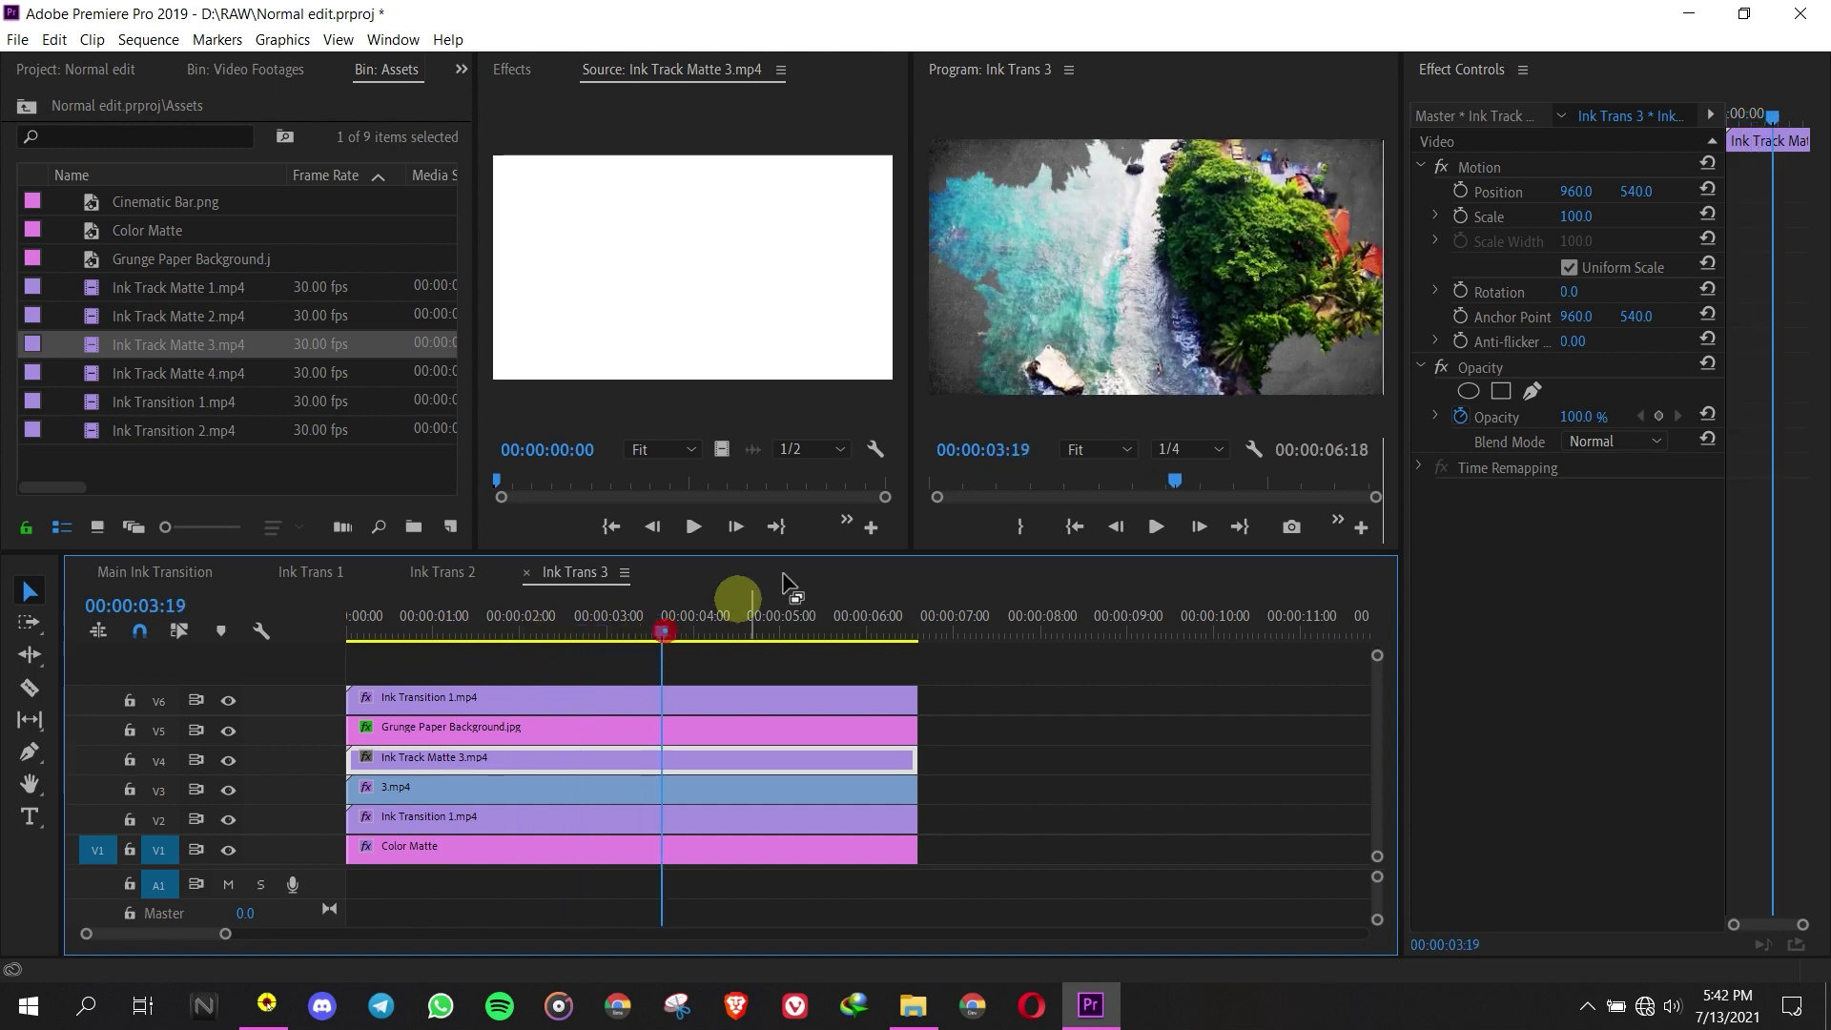
- Return to Main Ink Transition, shift Ink Trans 3 on V3 to end at 00:00:15:13, and review its overlap with Ink Trans 2
click(180, 575)
drag(780, 633, 625, 626)
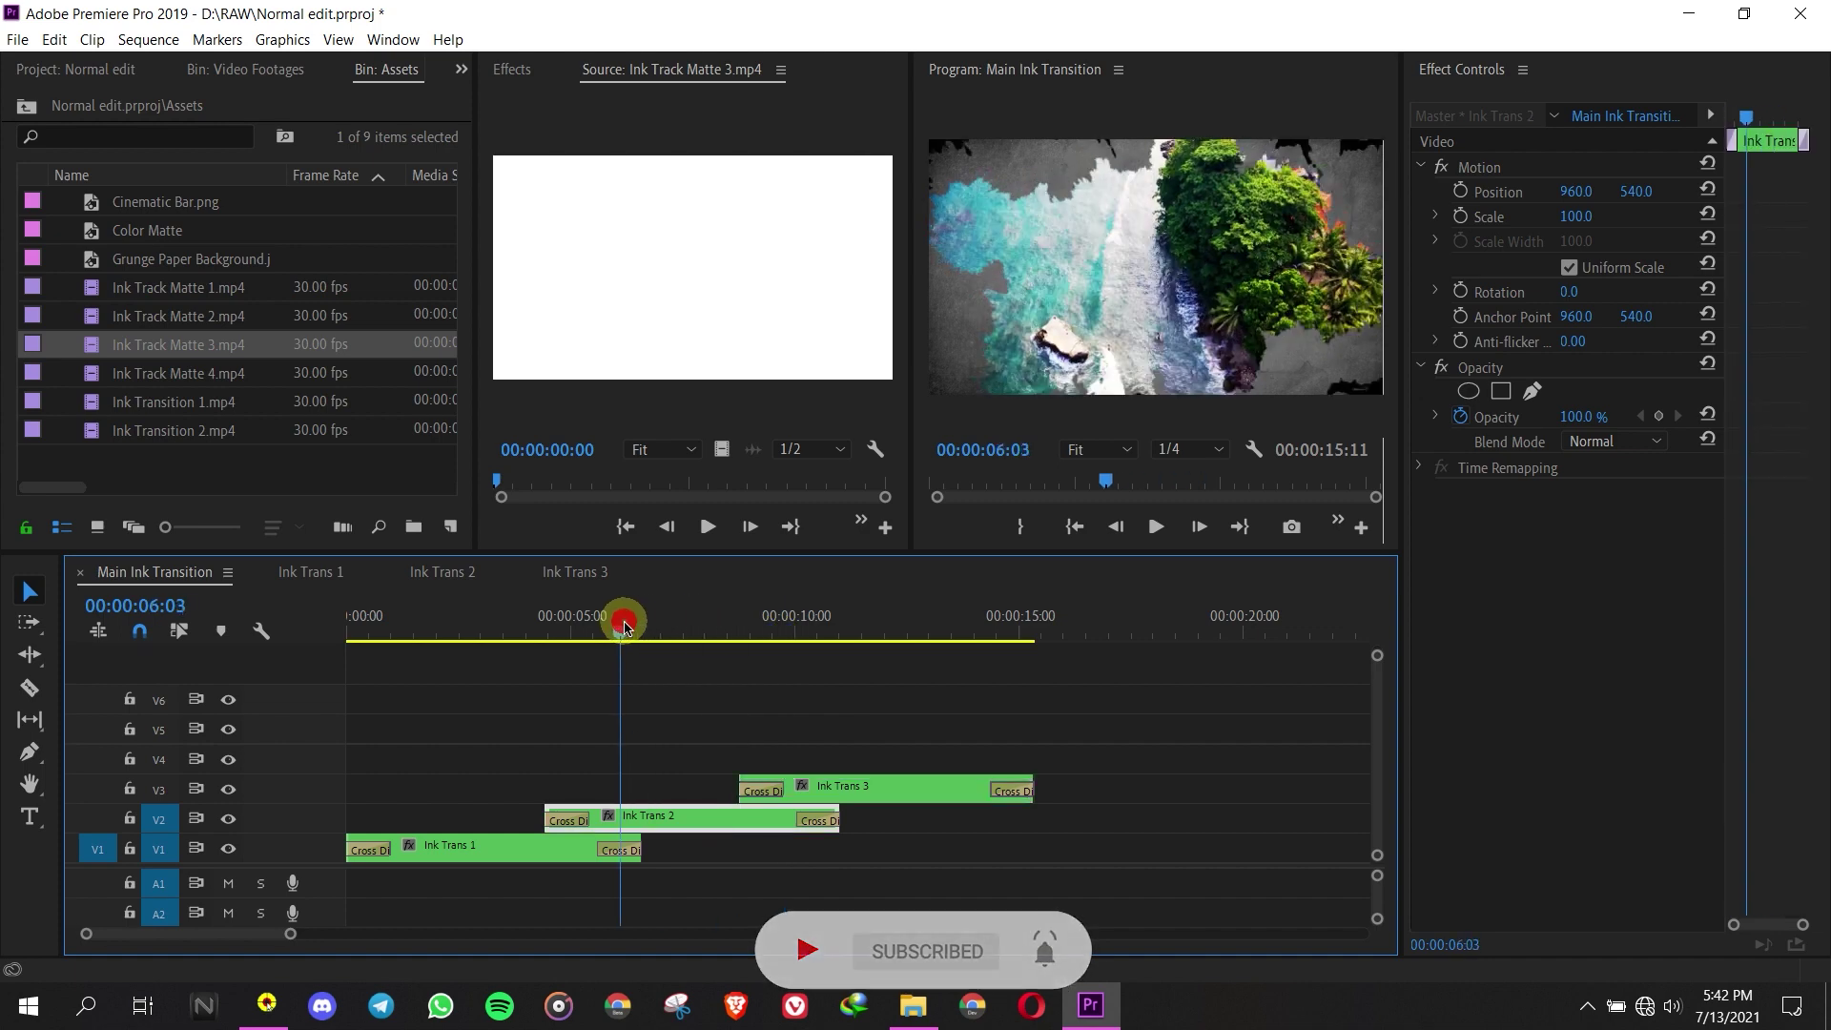
click(695, 622)
mouse_move(858, 788)
mouse_down()
mouse_move(689, 791)
mouse_move(839, 778)
mouse_up()
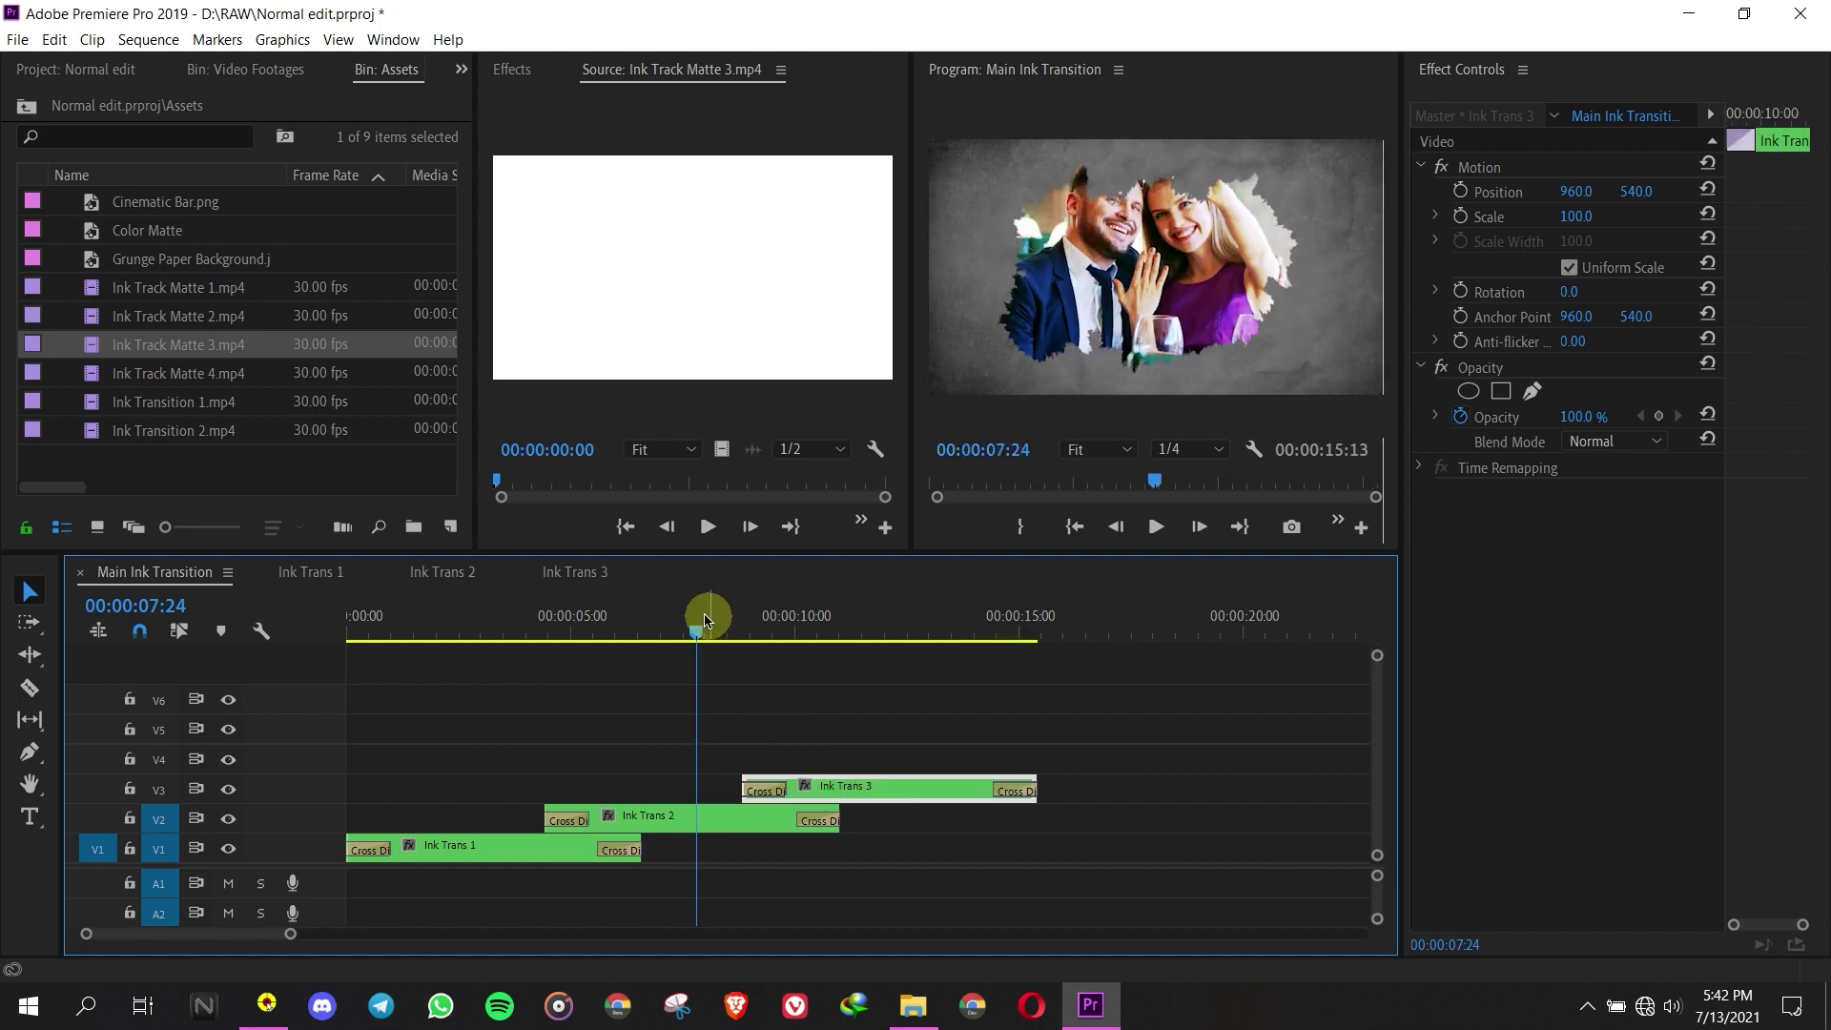
drag(704, 620, 851, 605)
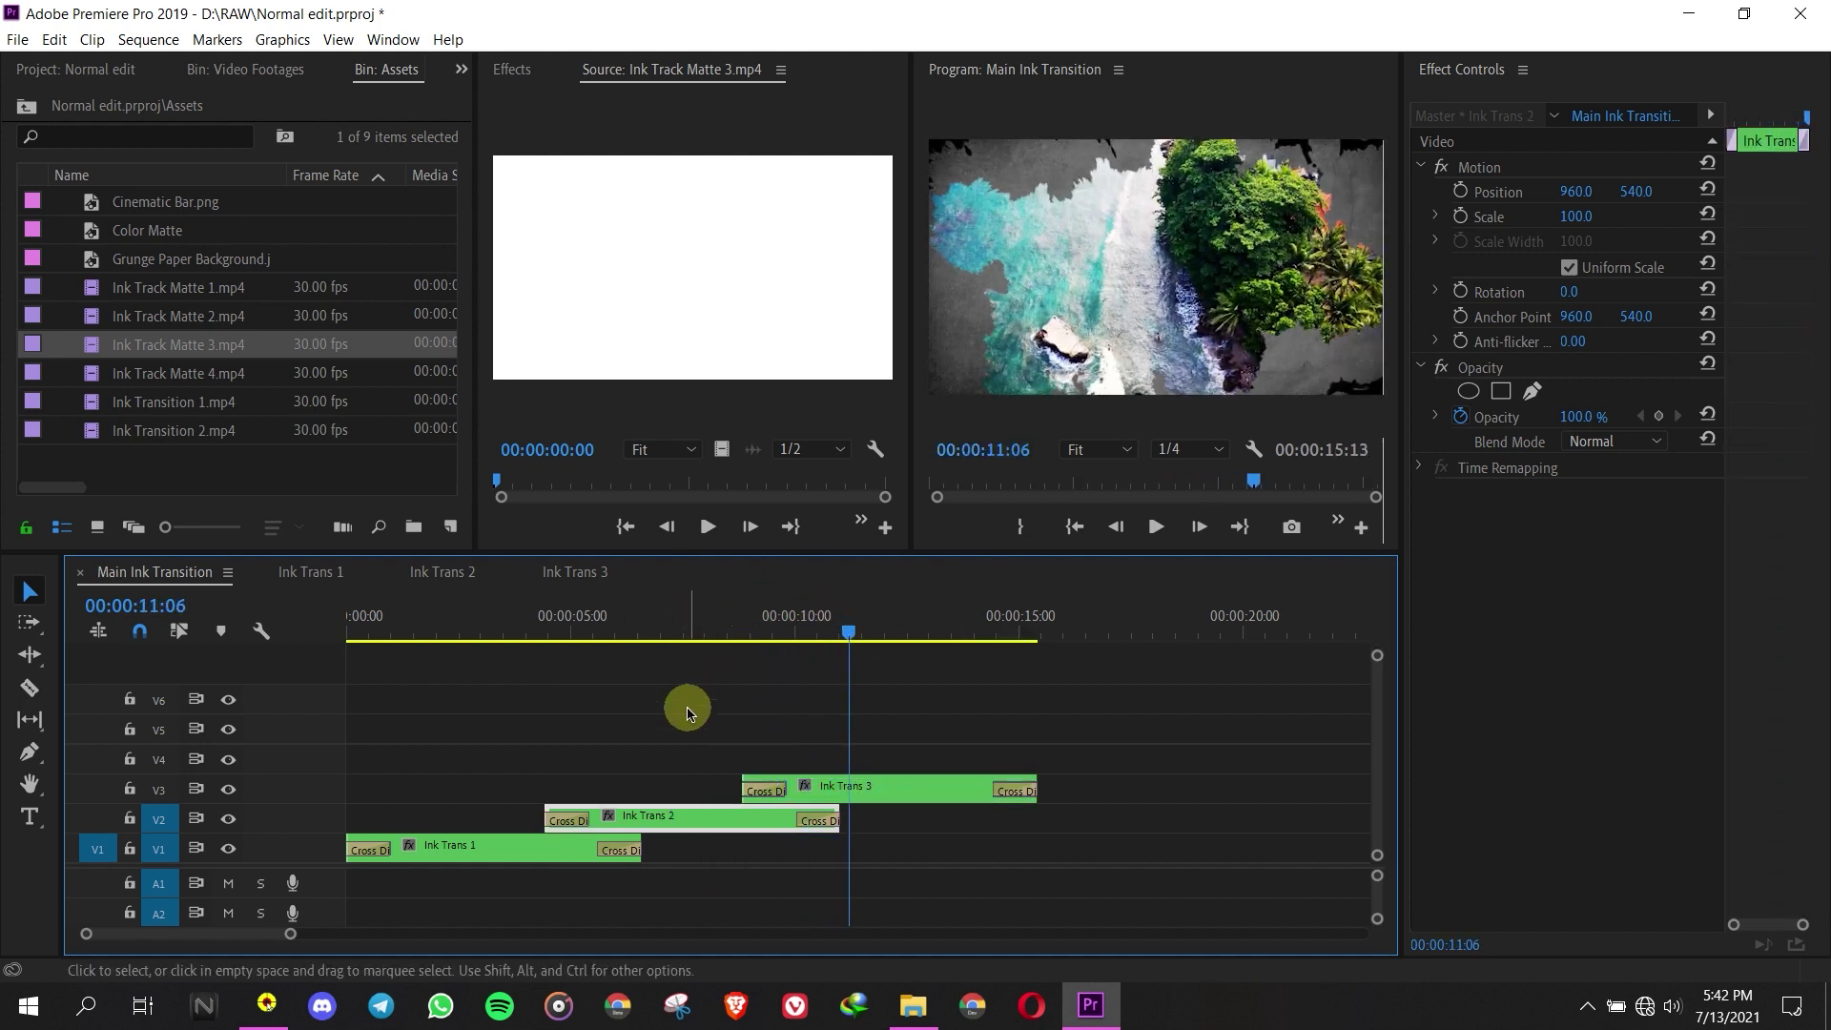
scroll(687, 710, down, 1)
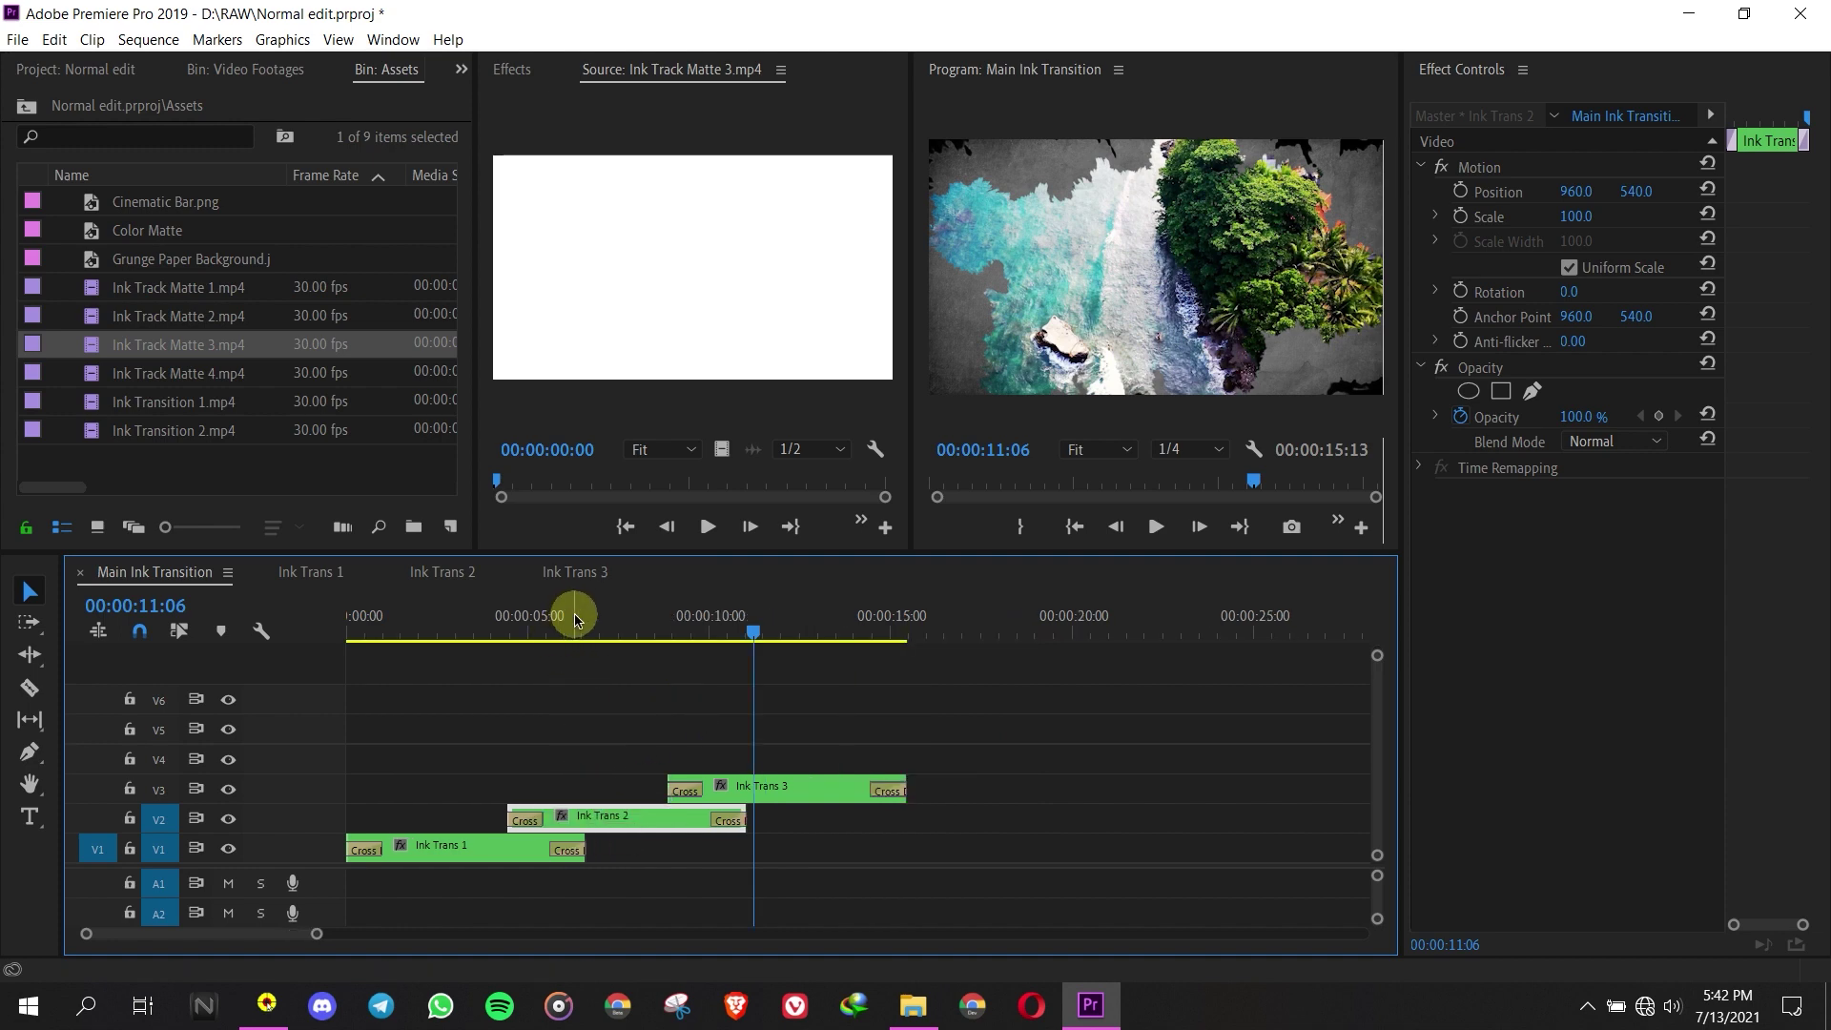
drag(573, 613, 733, 641)
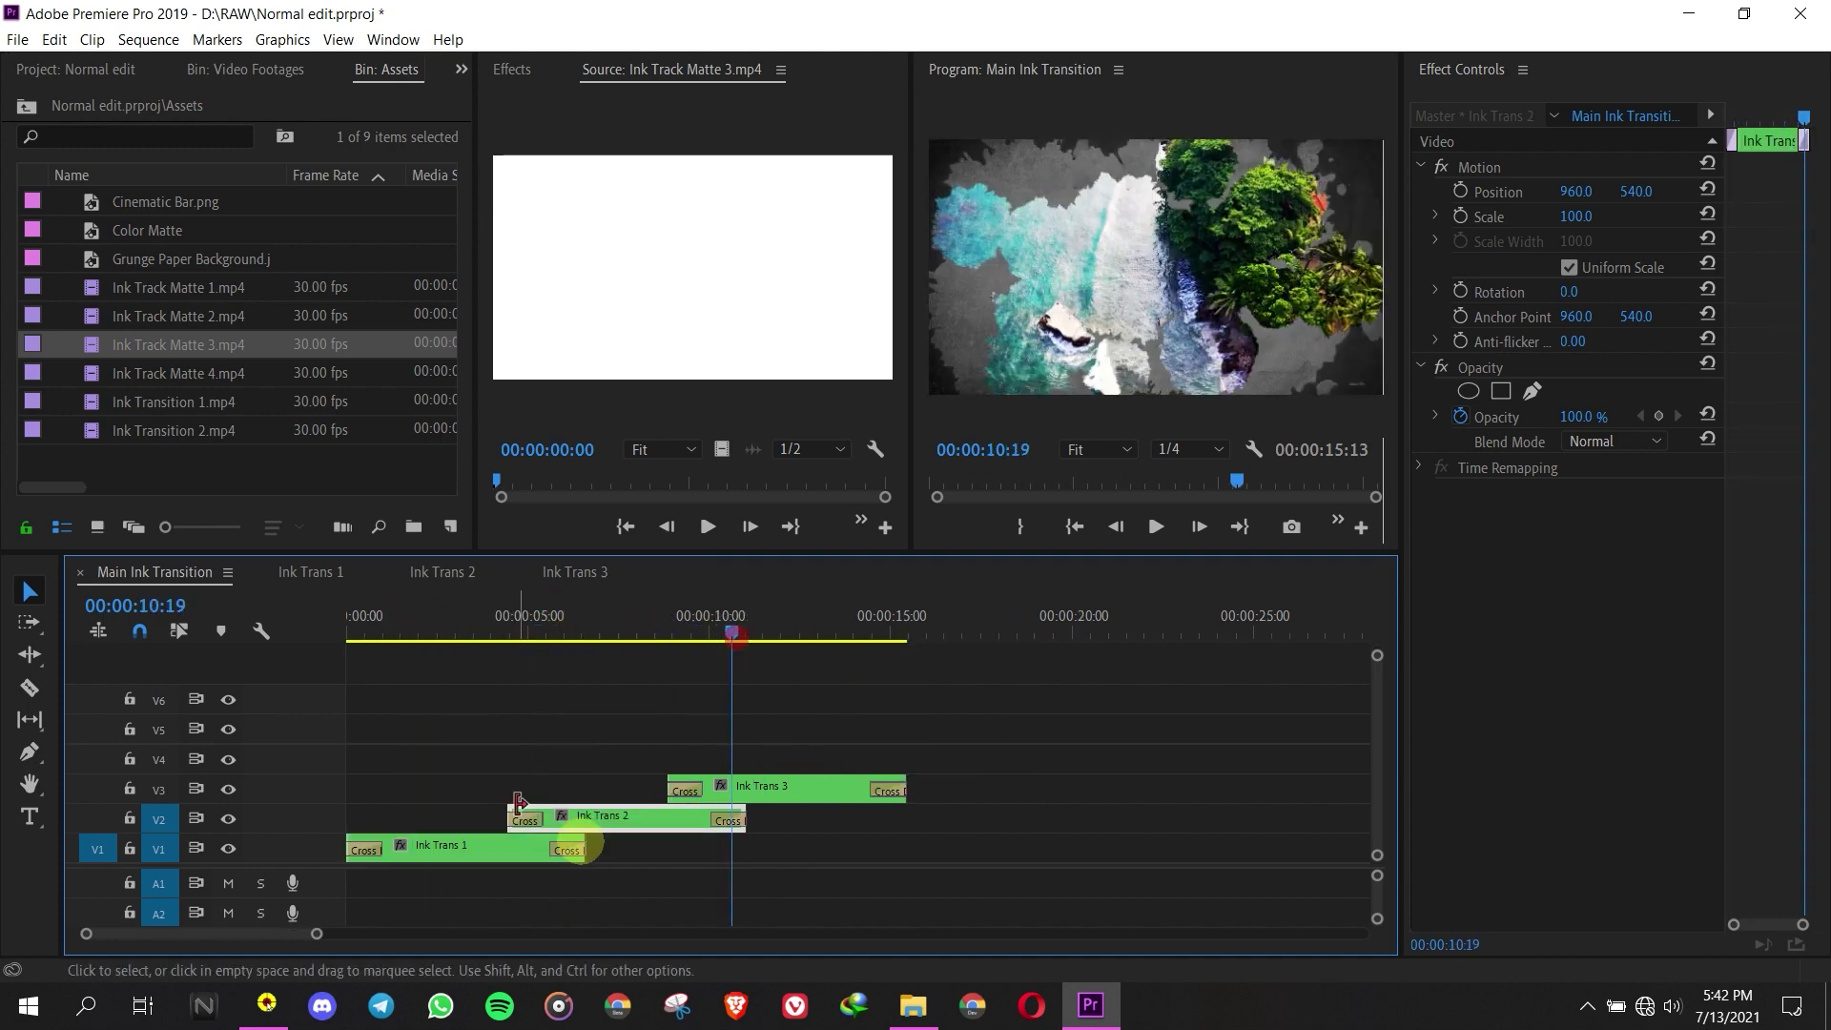
- Add a text title reading "Ink Slideshow" in the middle of the frame at the start of the sequence
drag(417, 639, 319, 629)
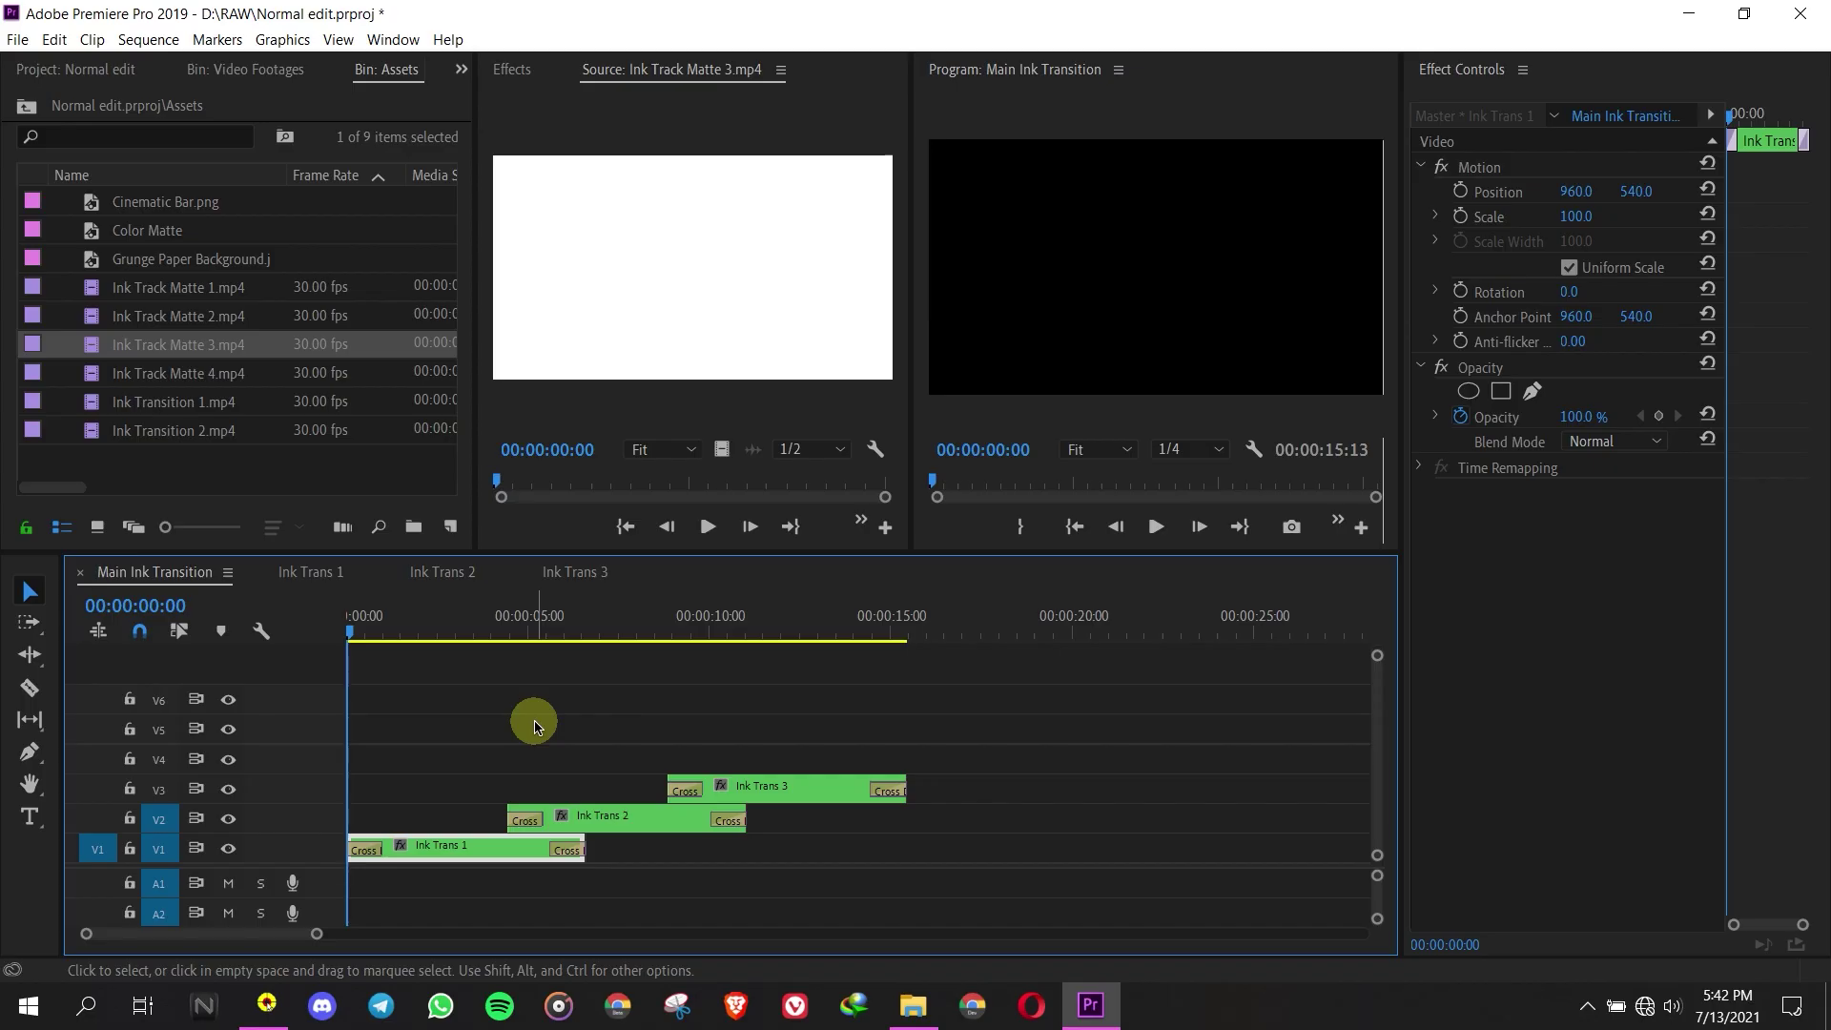
alt+scroll(534, 725, up, 3)
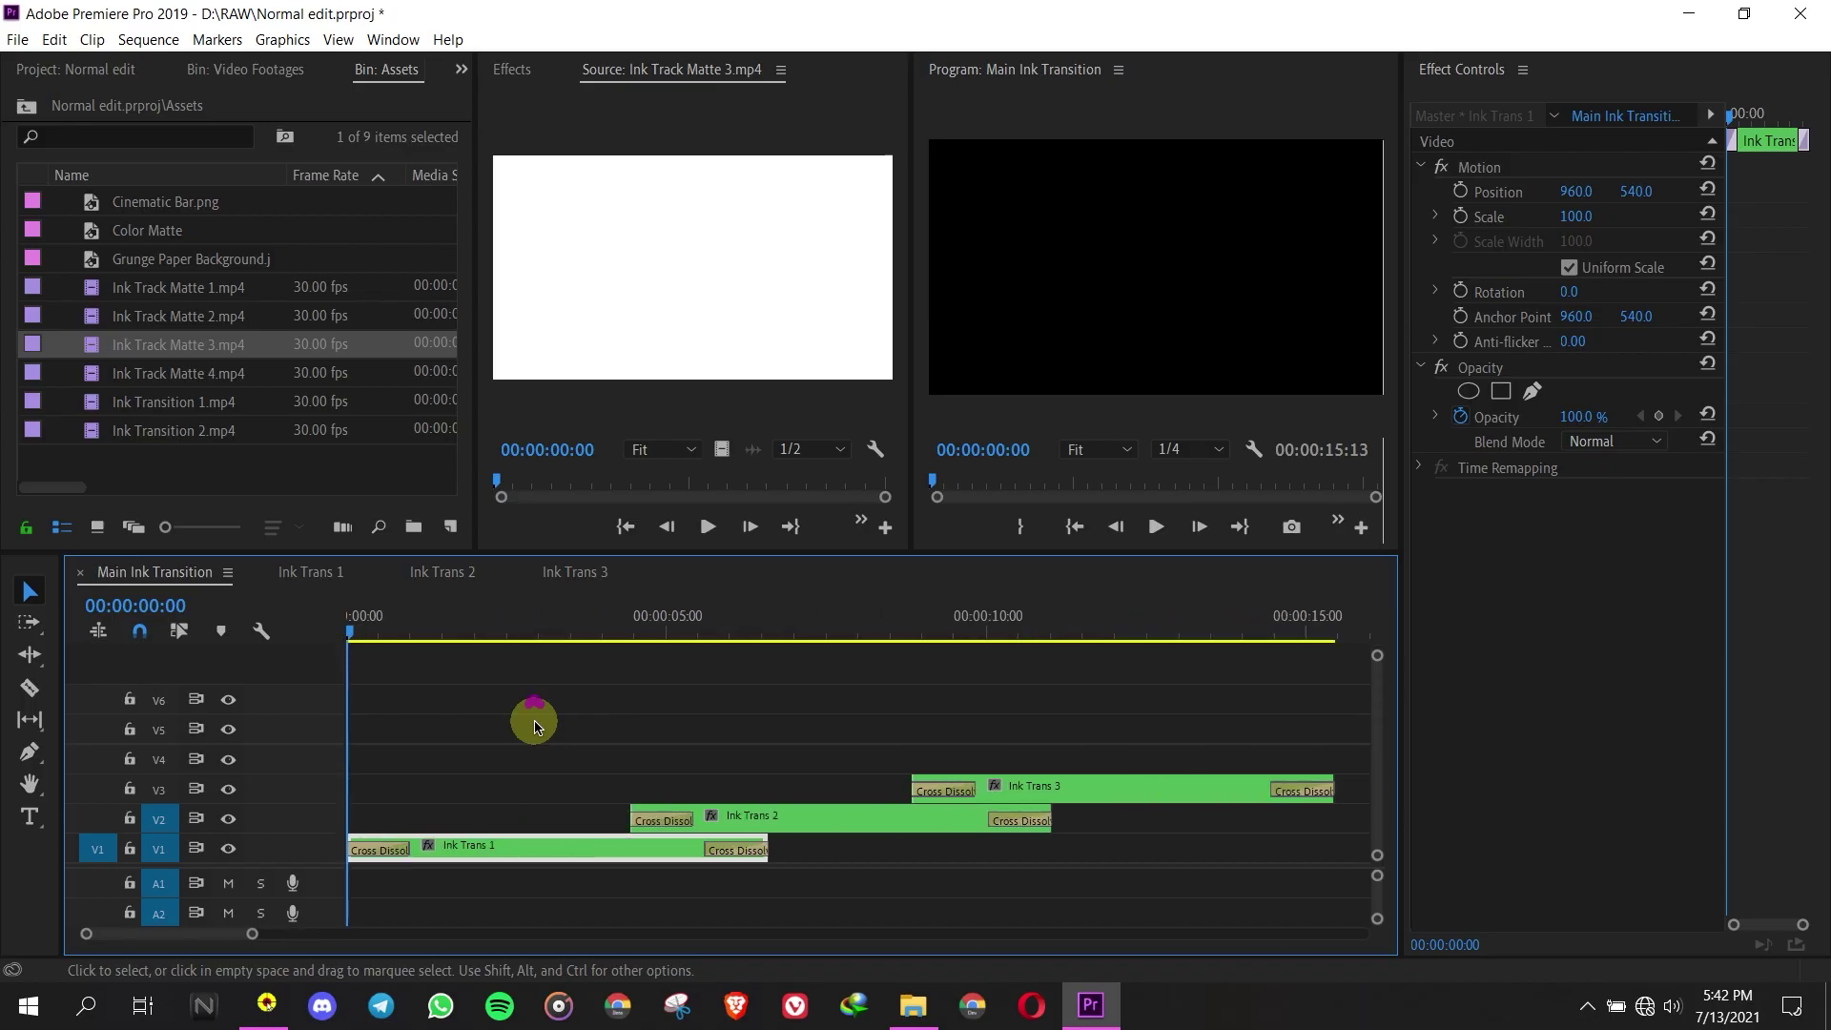
click(29, 817)
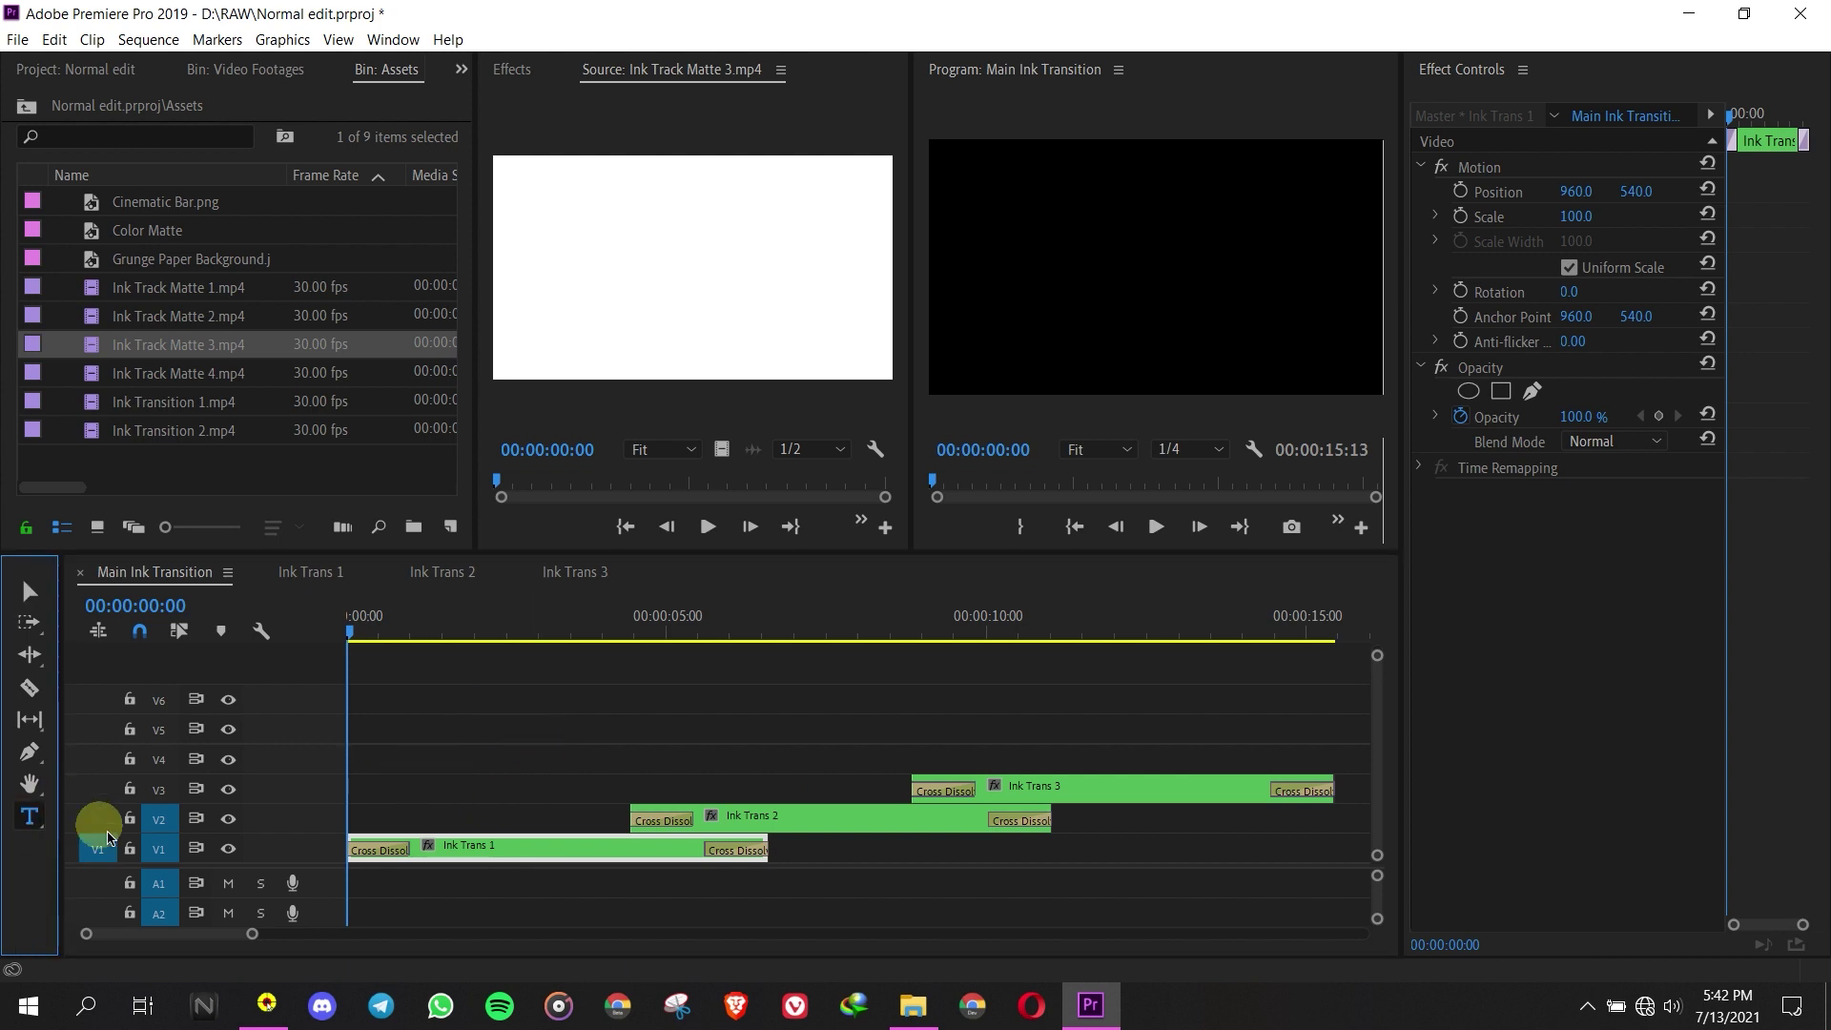
click(1069, 269)
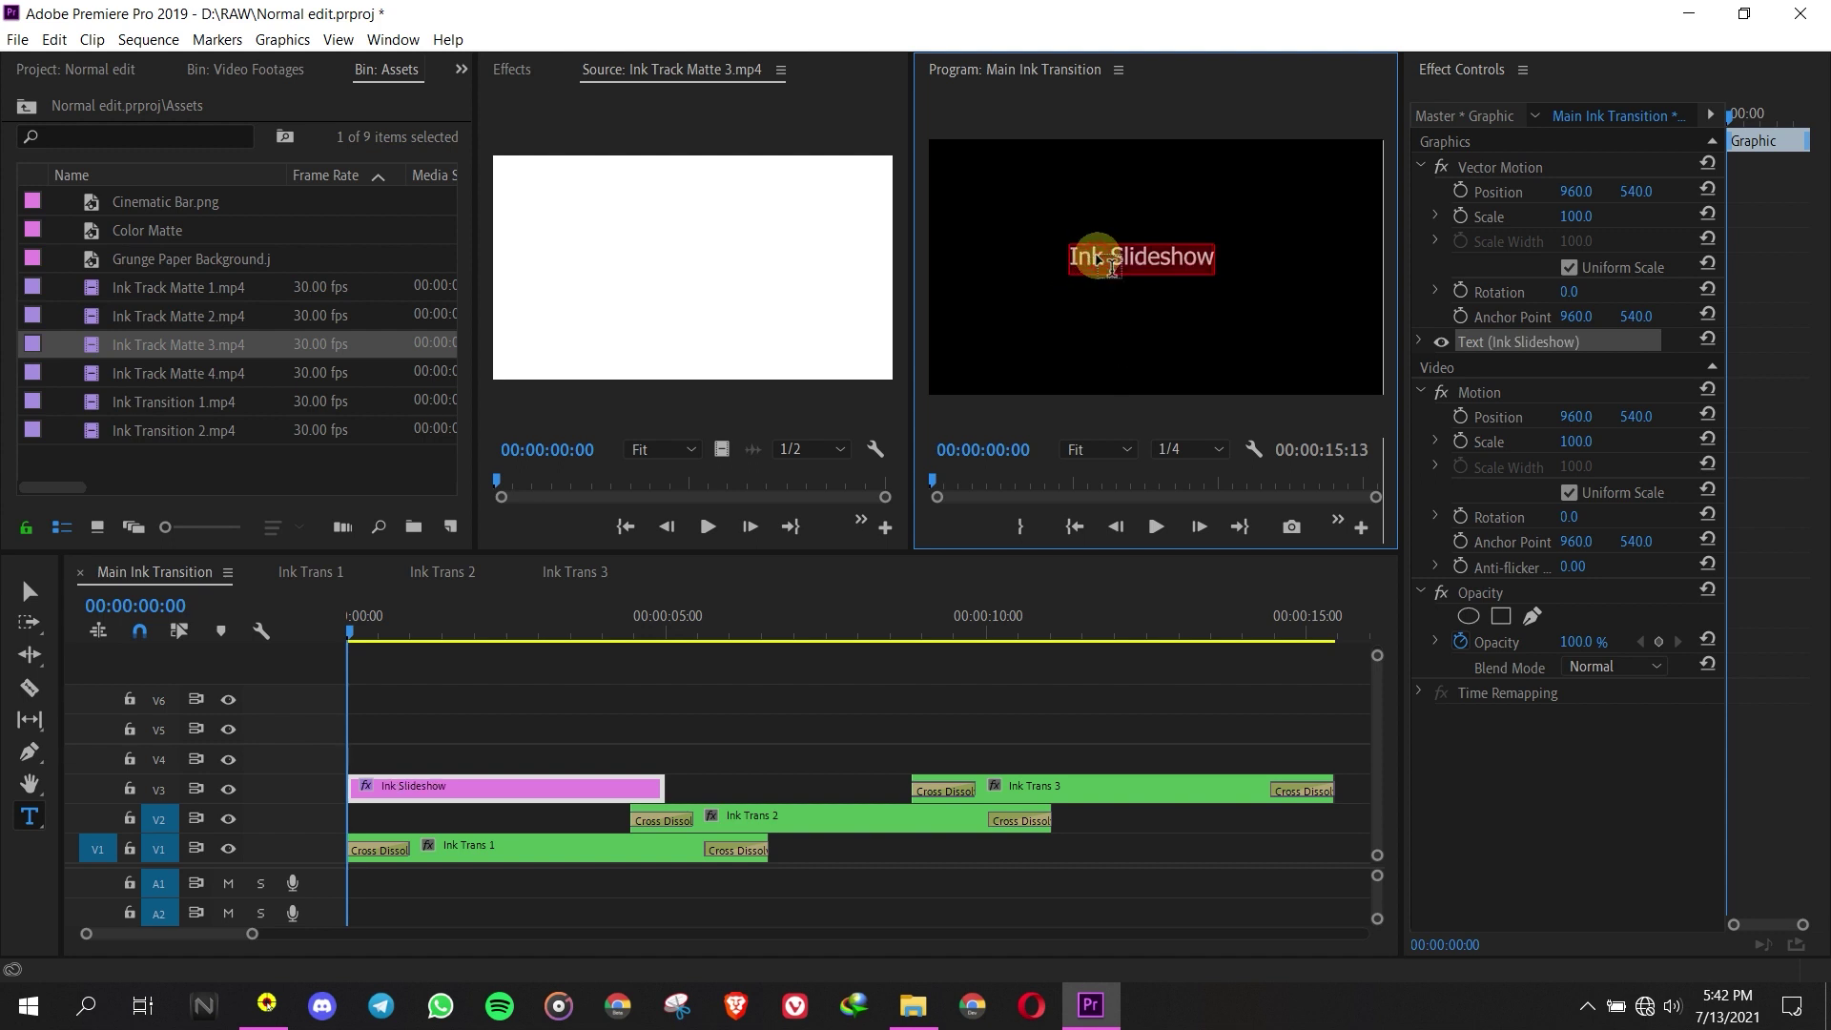
- Change the font of the "Ink Slideshow" title to Honey Script SemiBold
click(1419, 342)
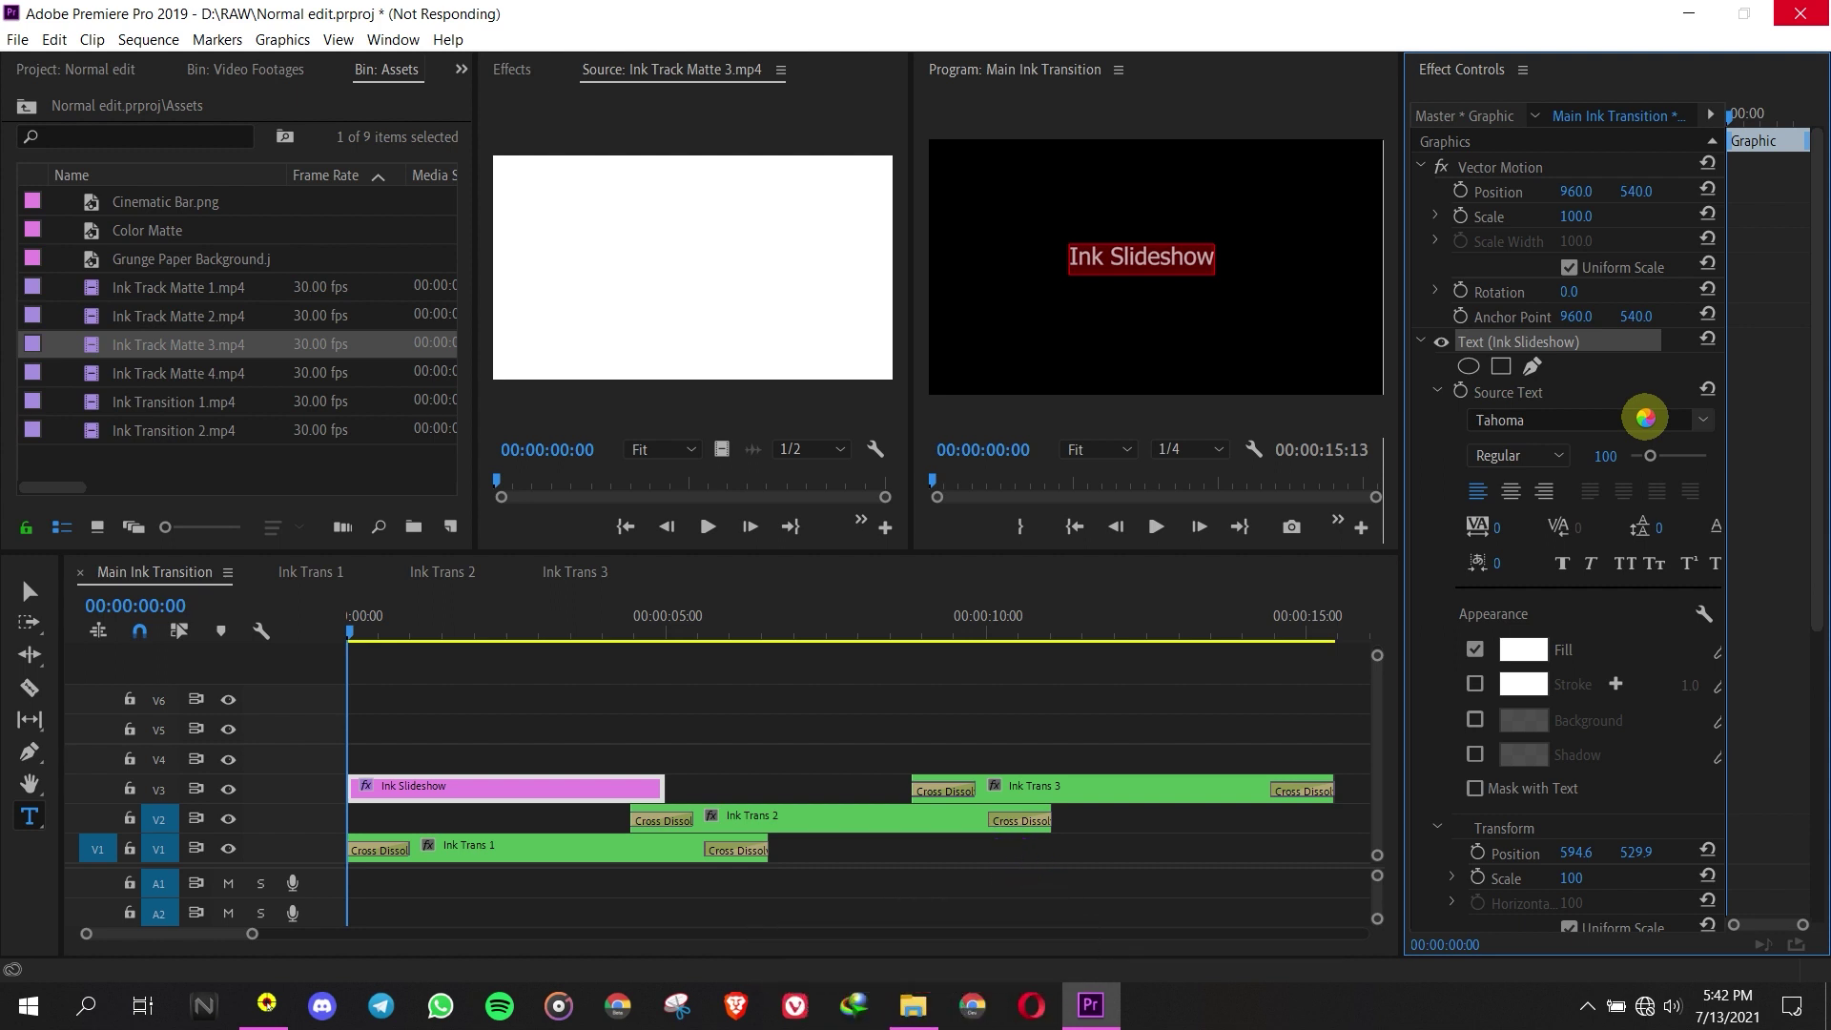
click(1605, 419)
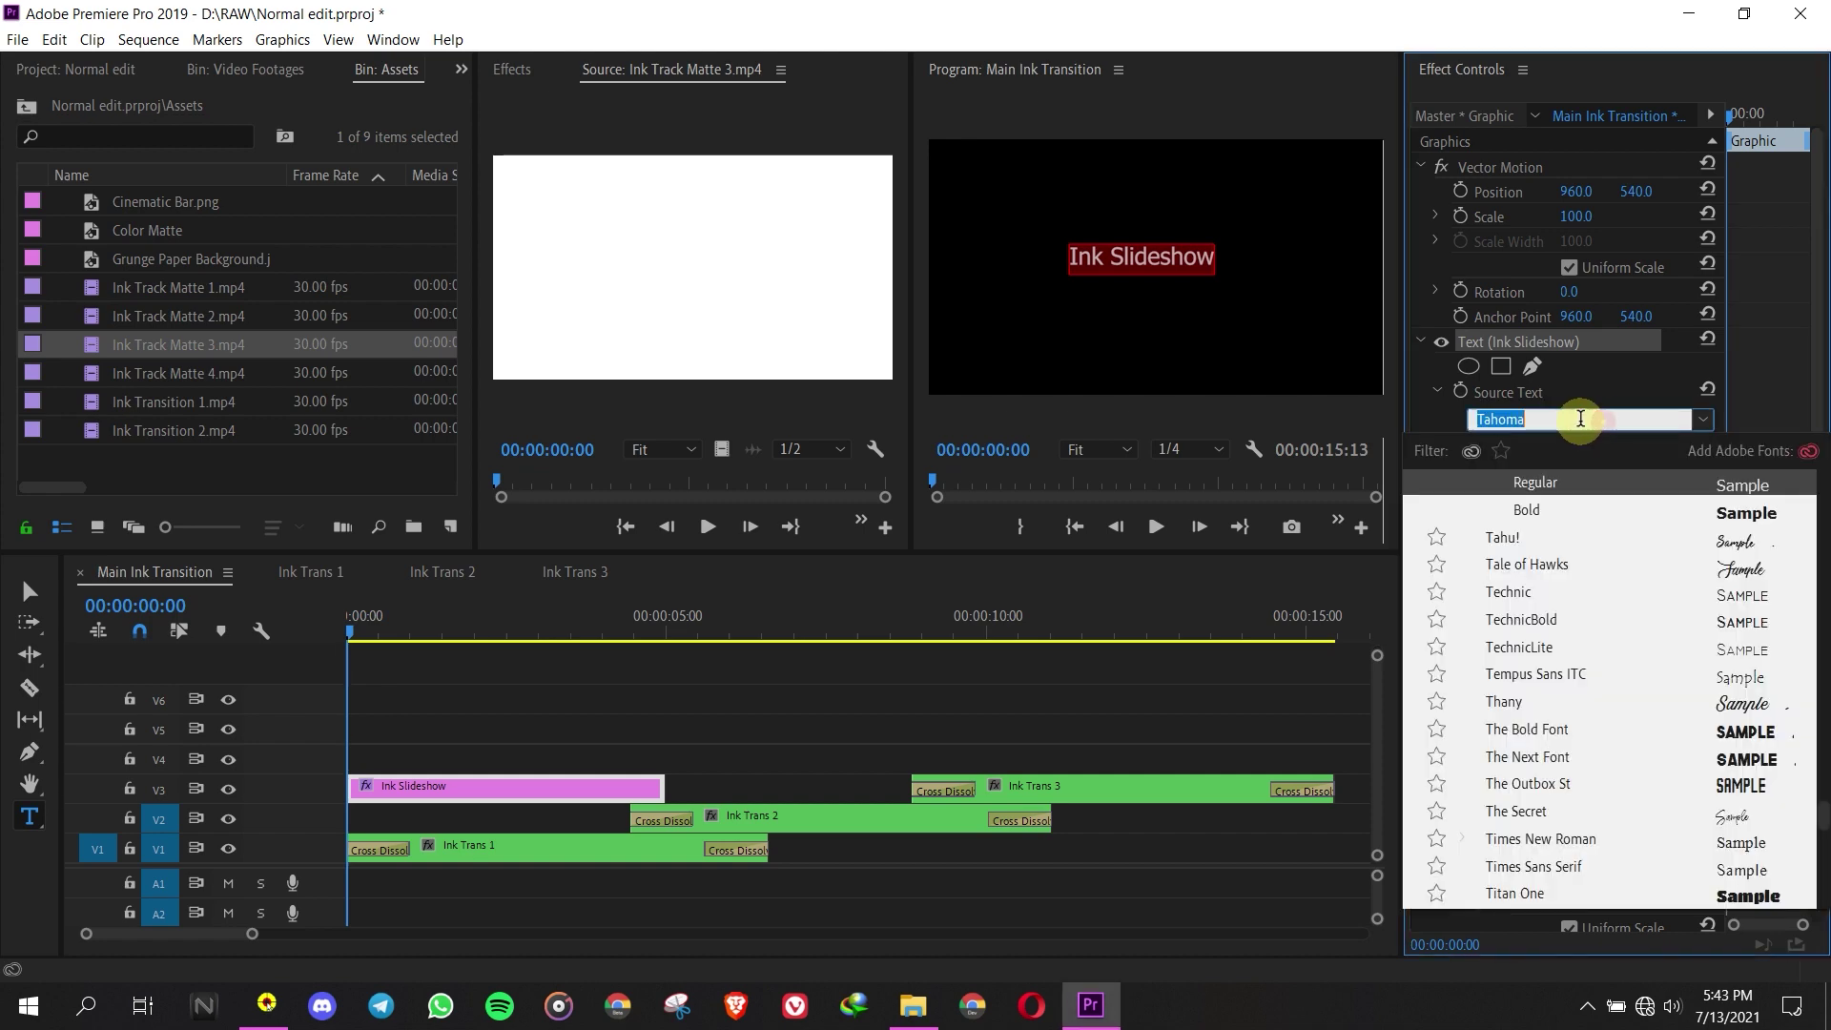
text(hon)
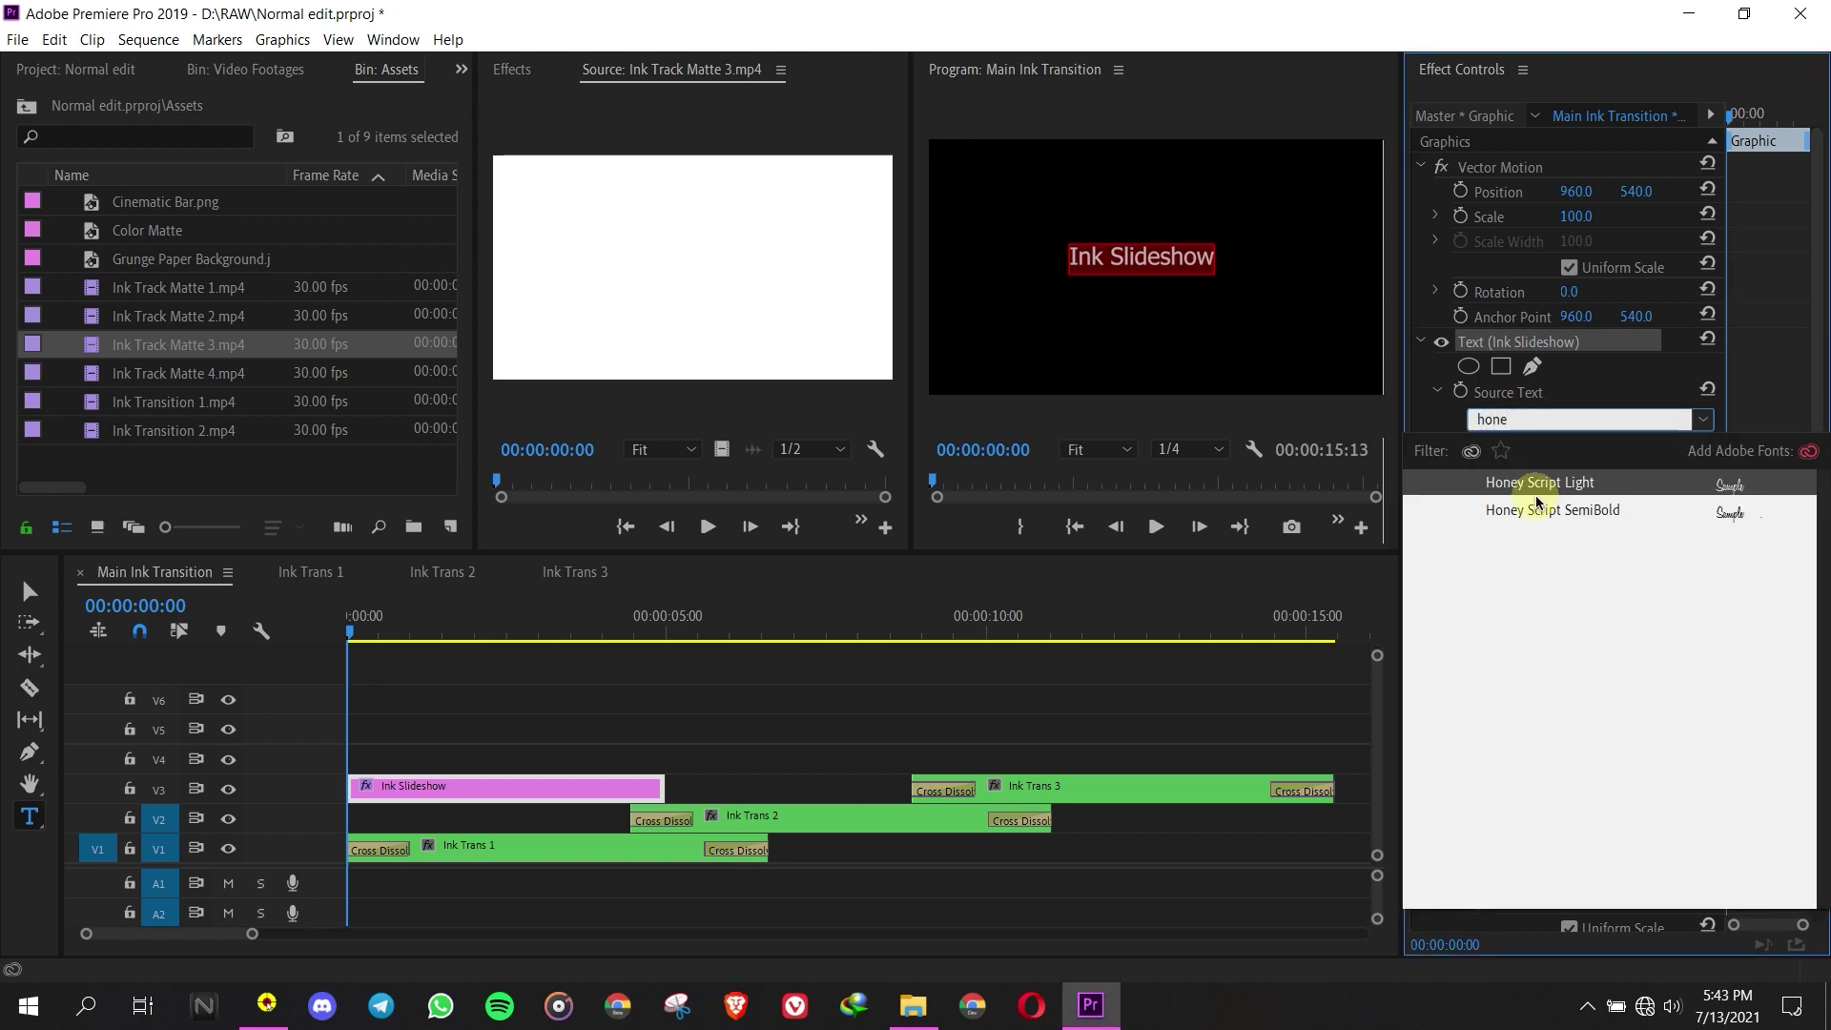
text(e)
click(1533, 511)
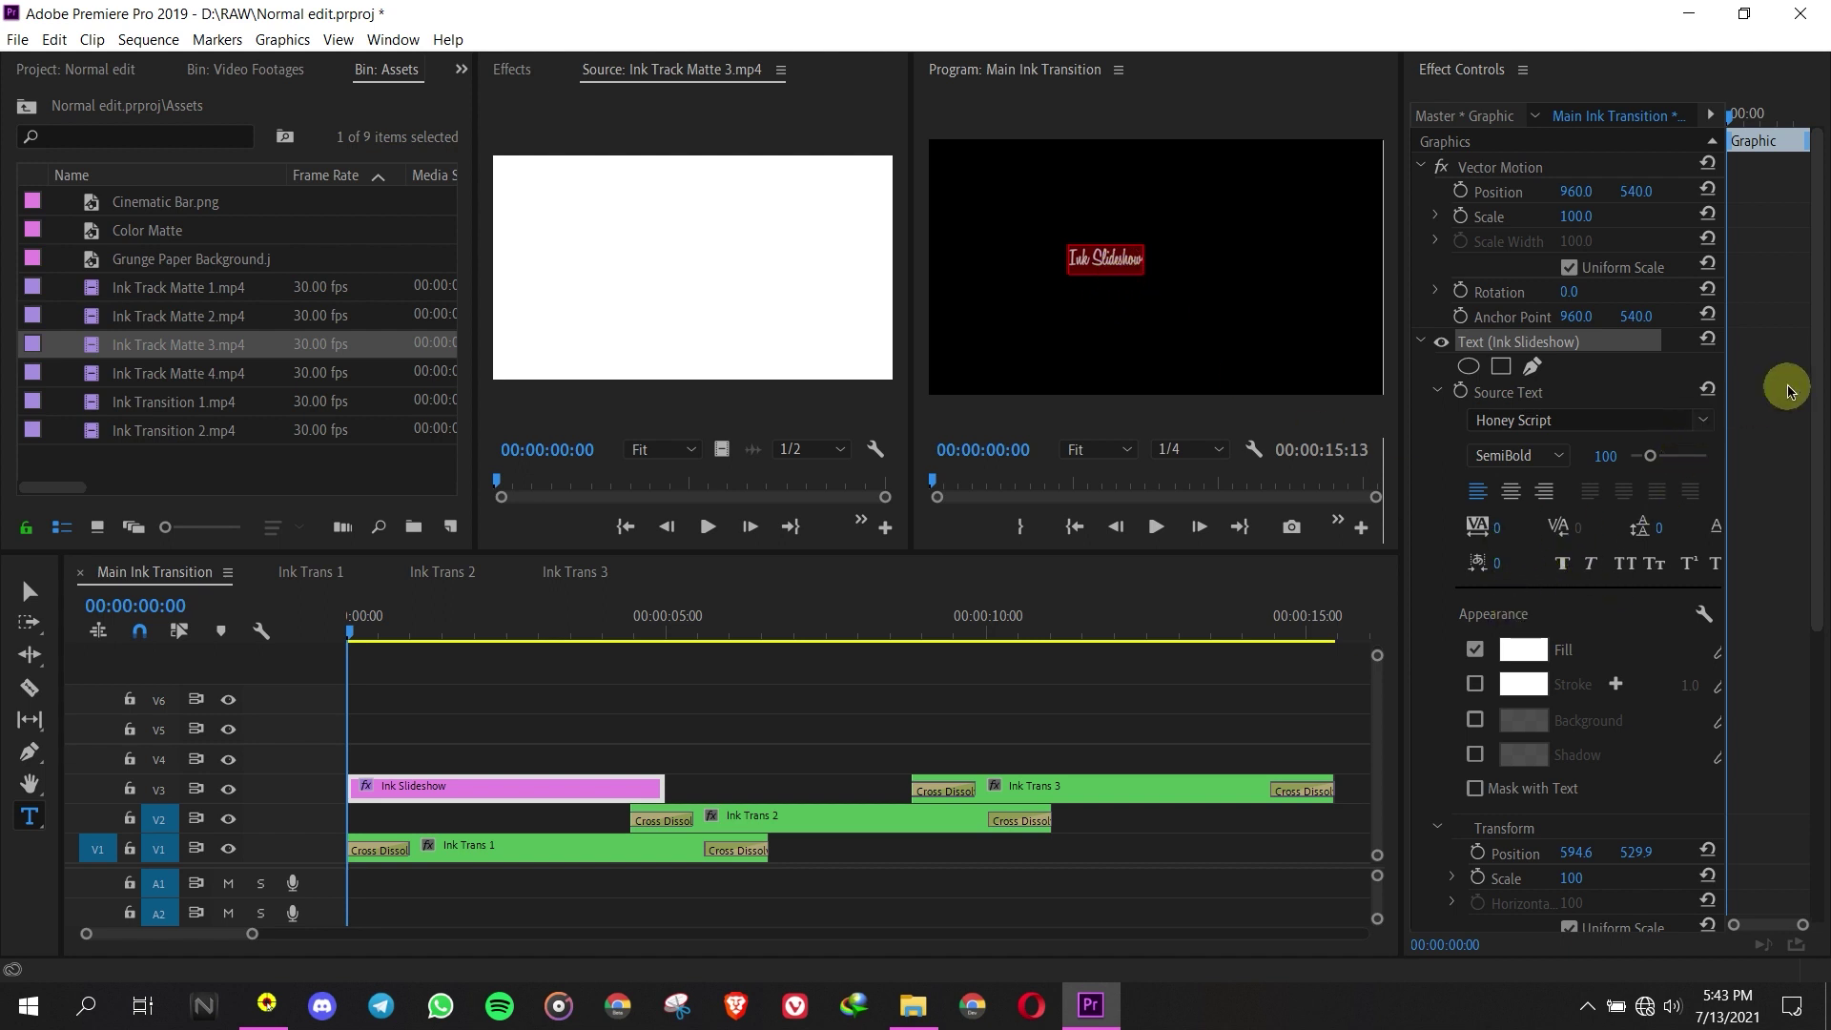
- Set the title's Vector Motion scale to 219 and its position to 1390, 651
drag(1811, 386, 1812, 298)
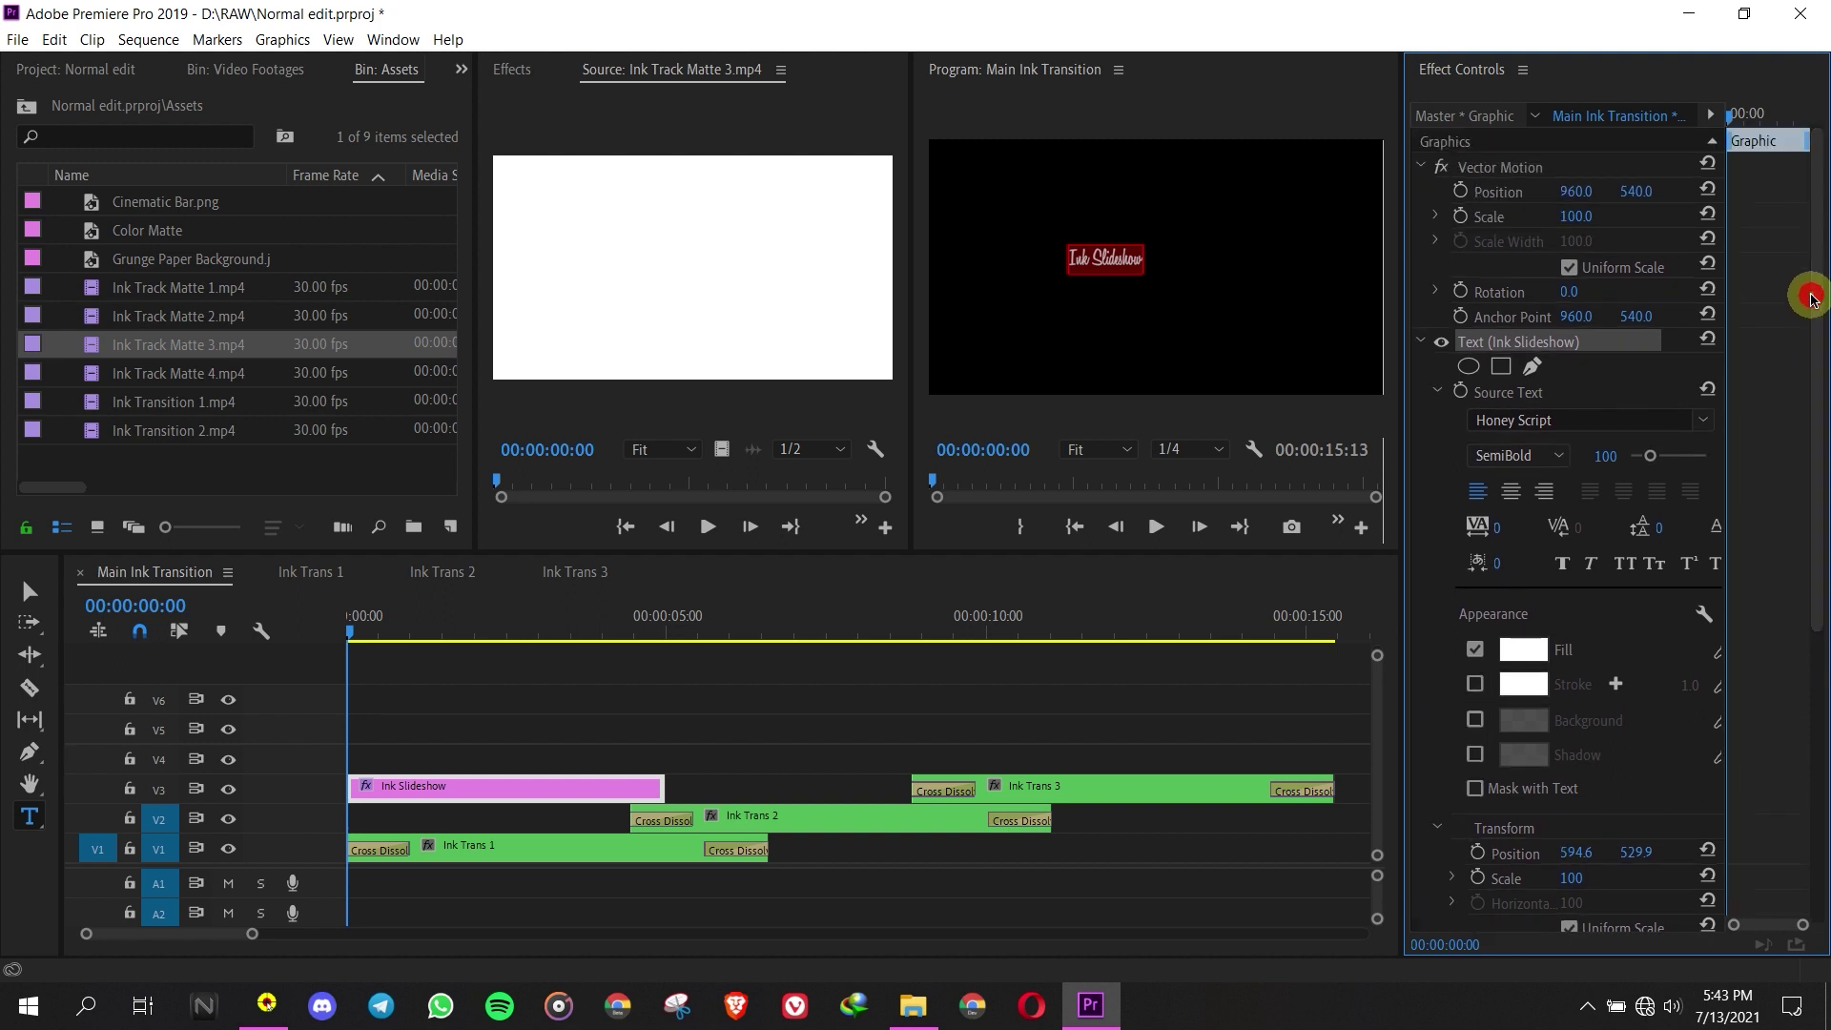
drag(1582, 229, 1731, 198)
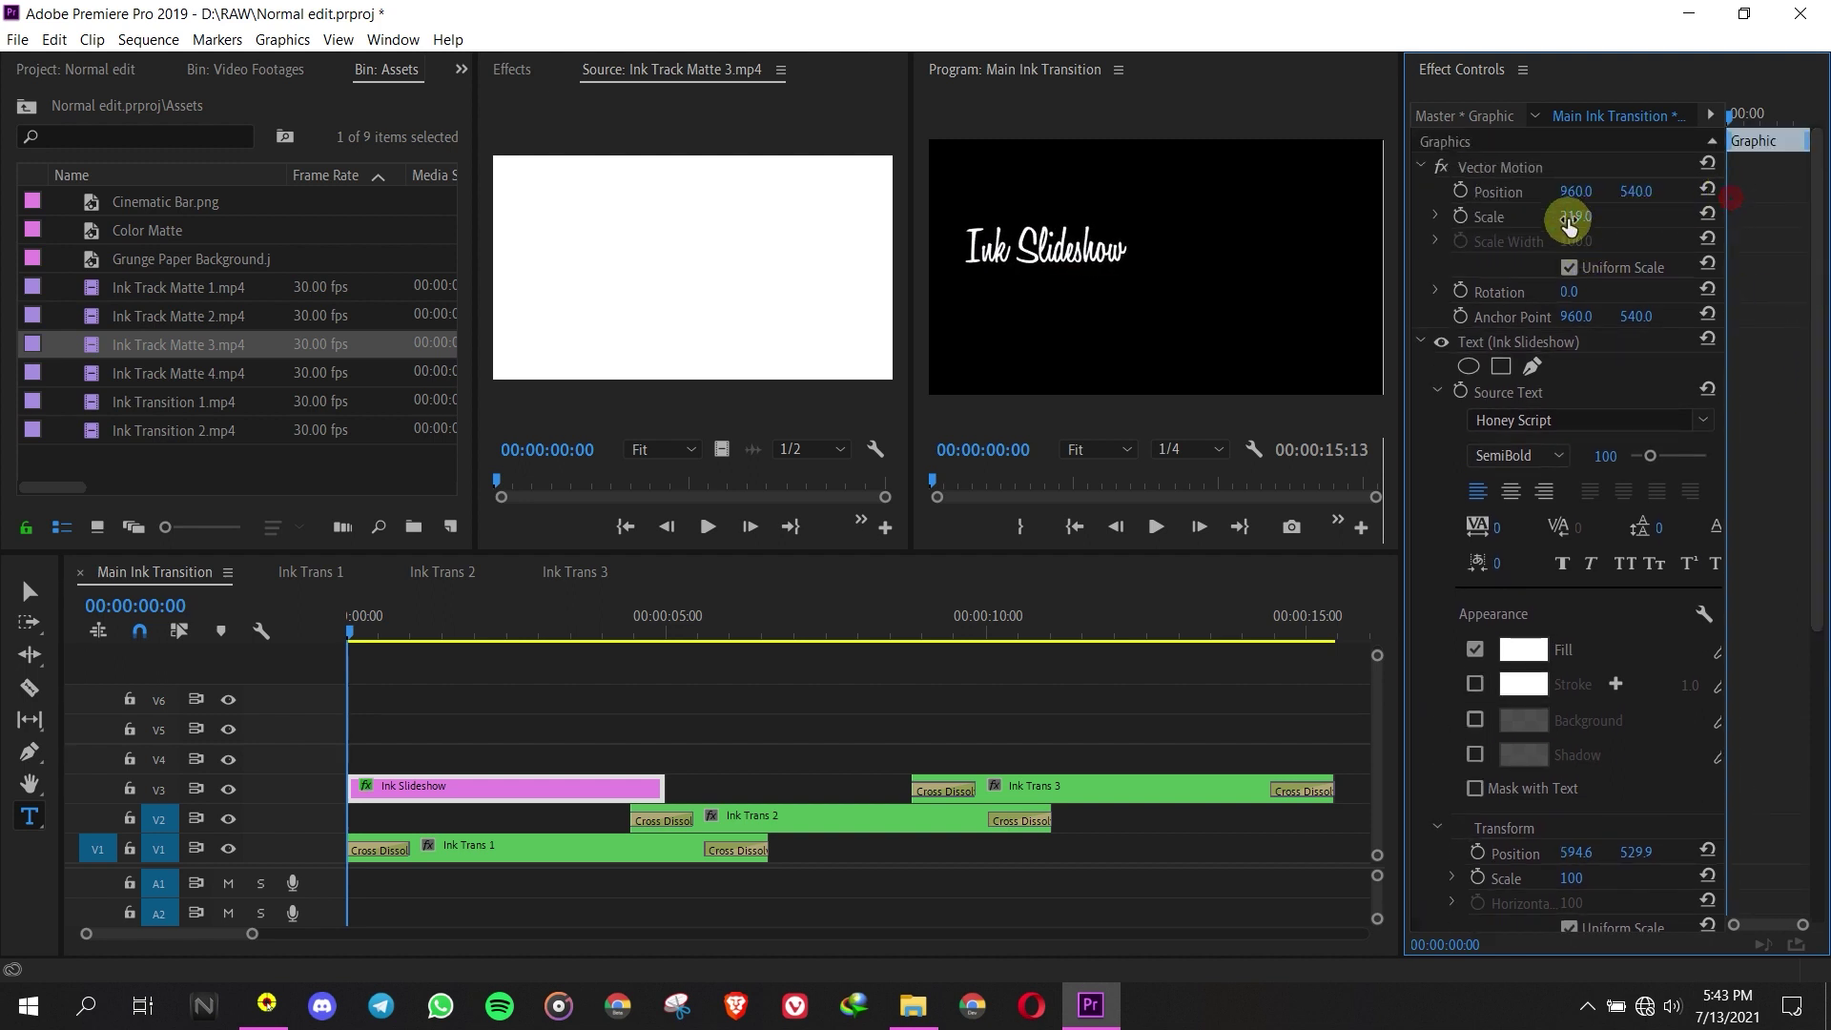
mouse_move(1585, 194)
mouse_down()
mouse_move(1765, 197)
mouse_move(1611, 224)
mouse_move(1748, 195)
mouse_up()
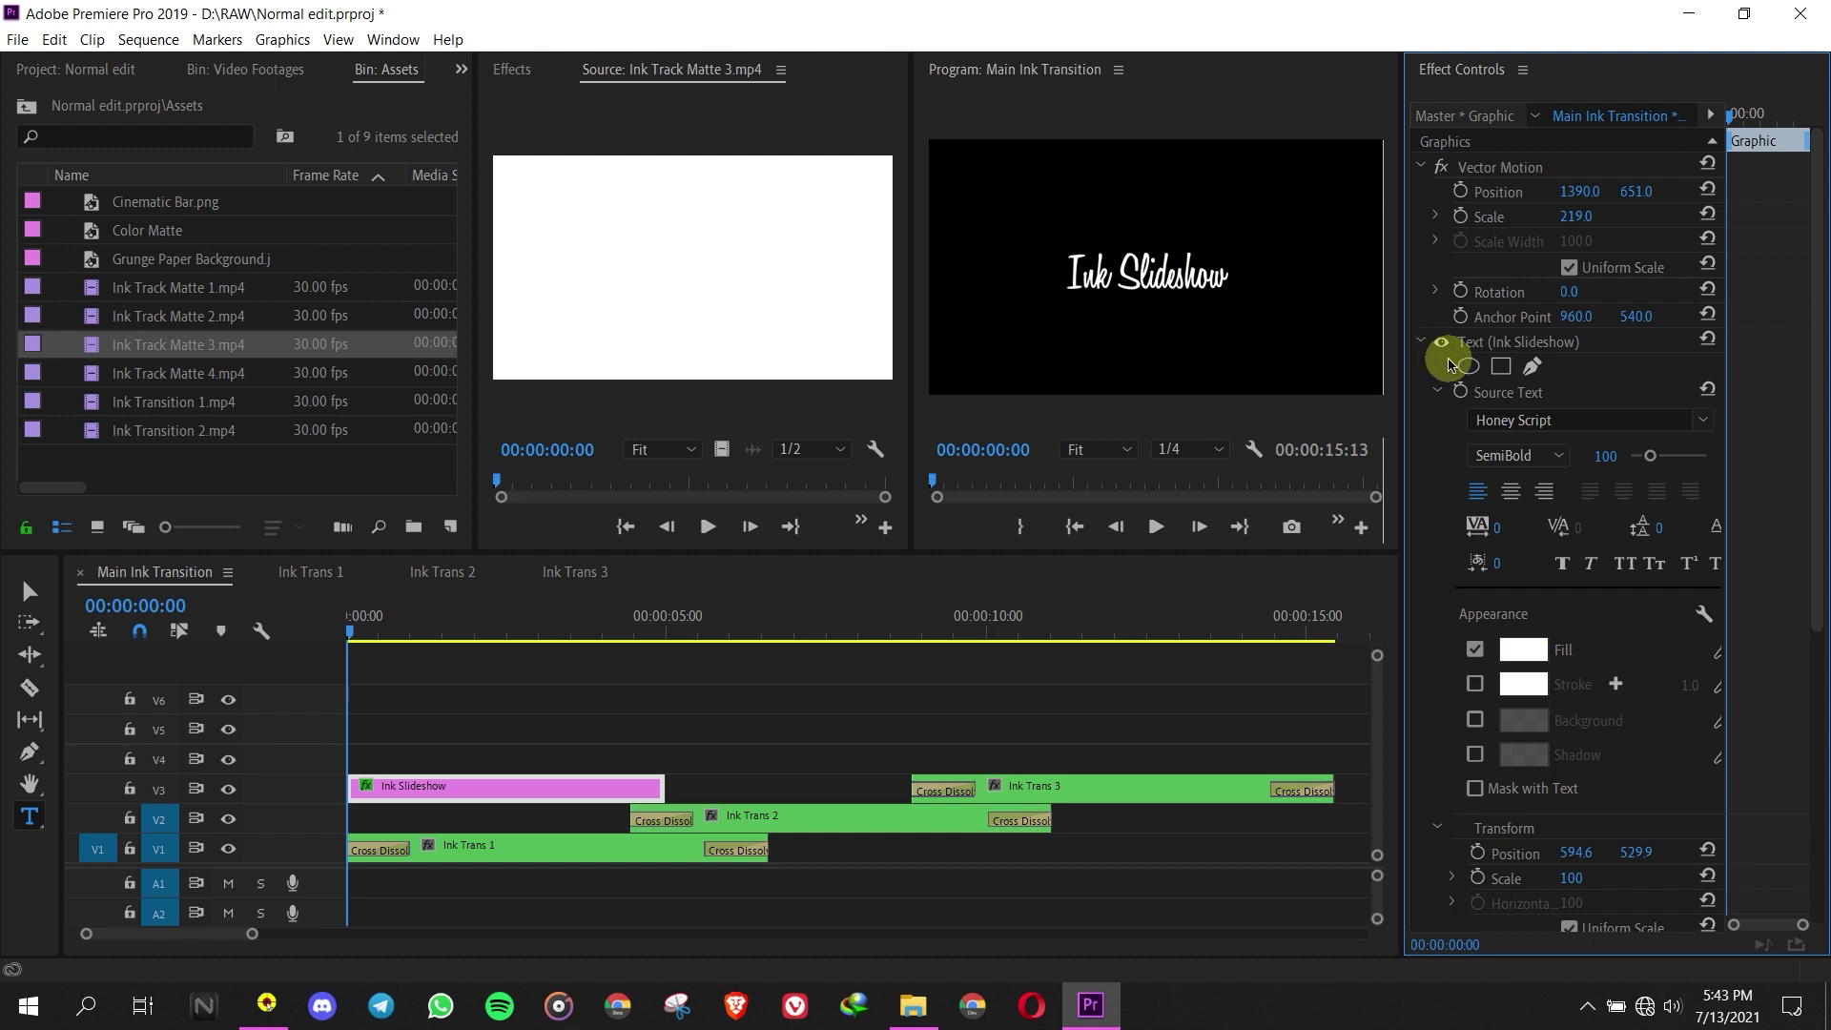
- Enable the drop shadow on the title text with a shadow size of 9.6
drag(1824, 431, 1805, 581)
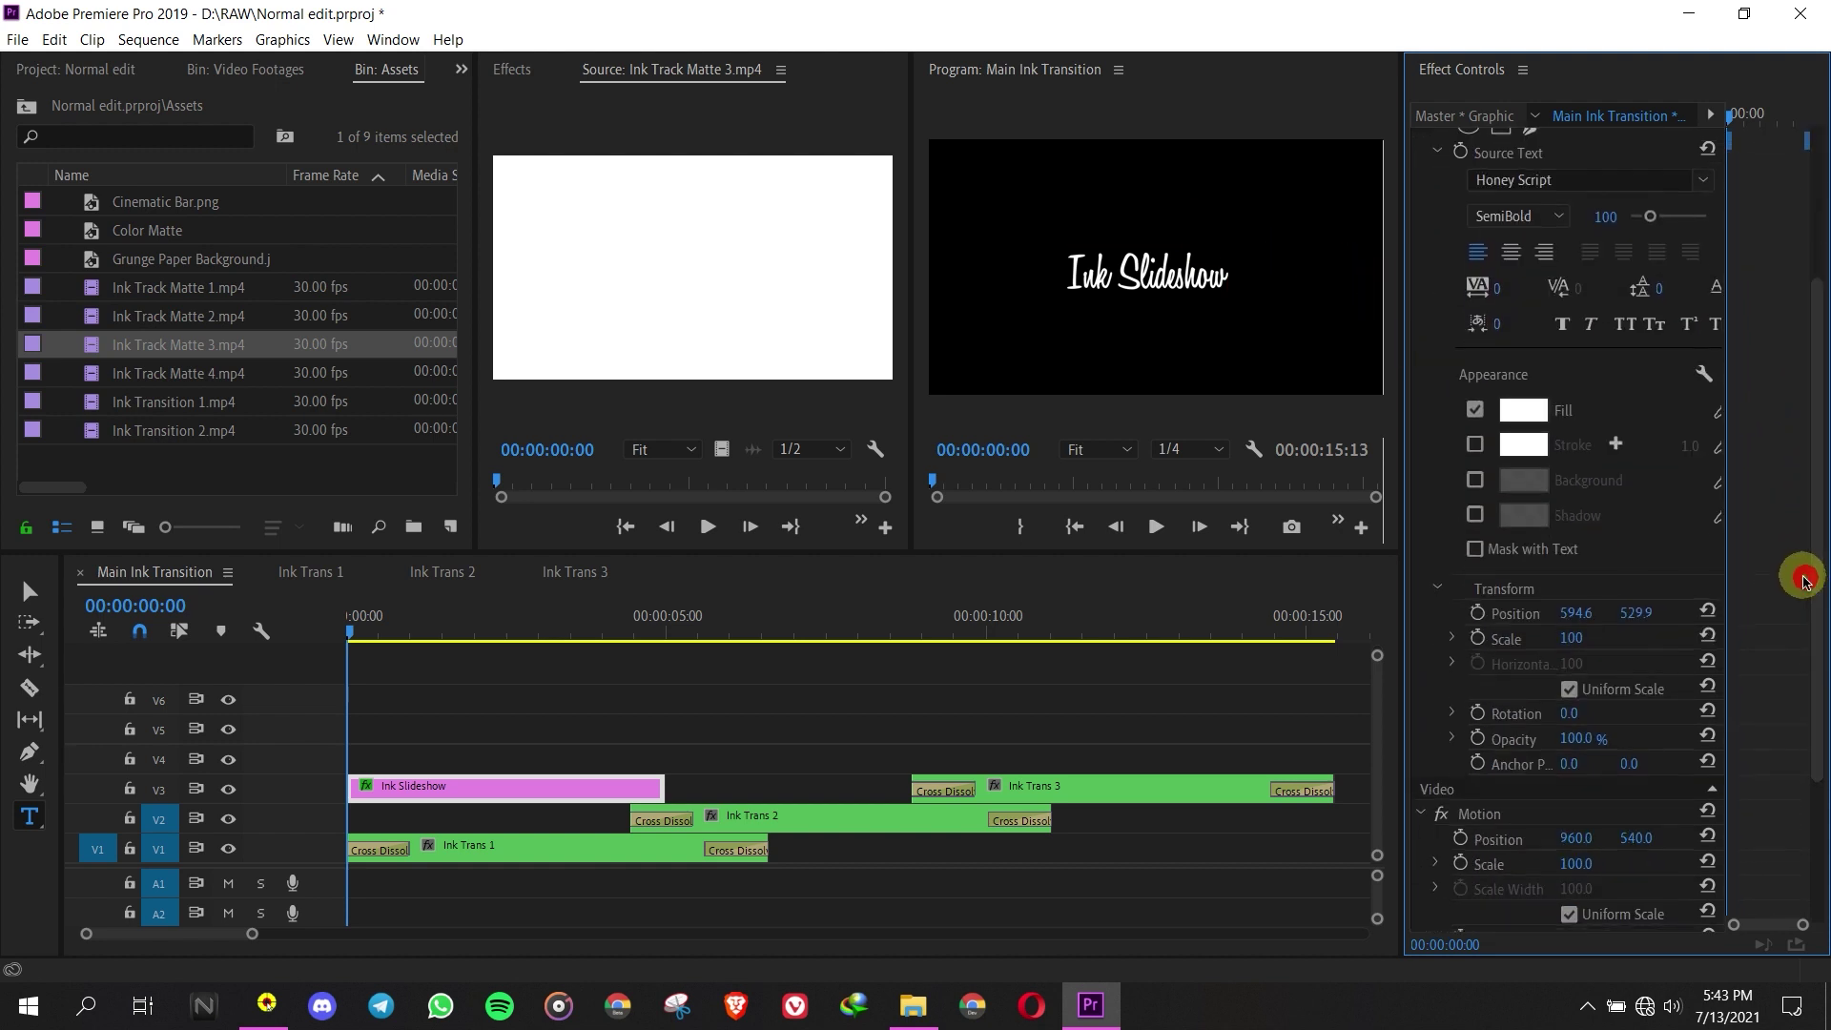
click(1484, 517)
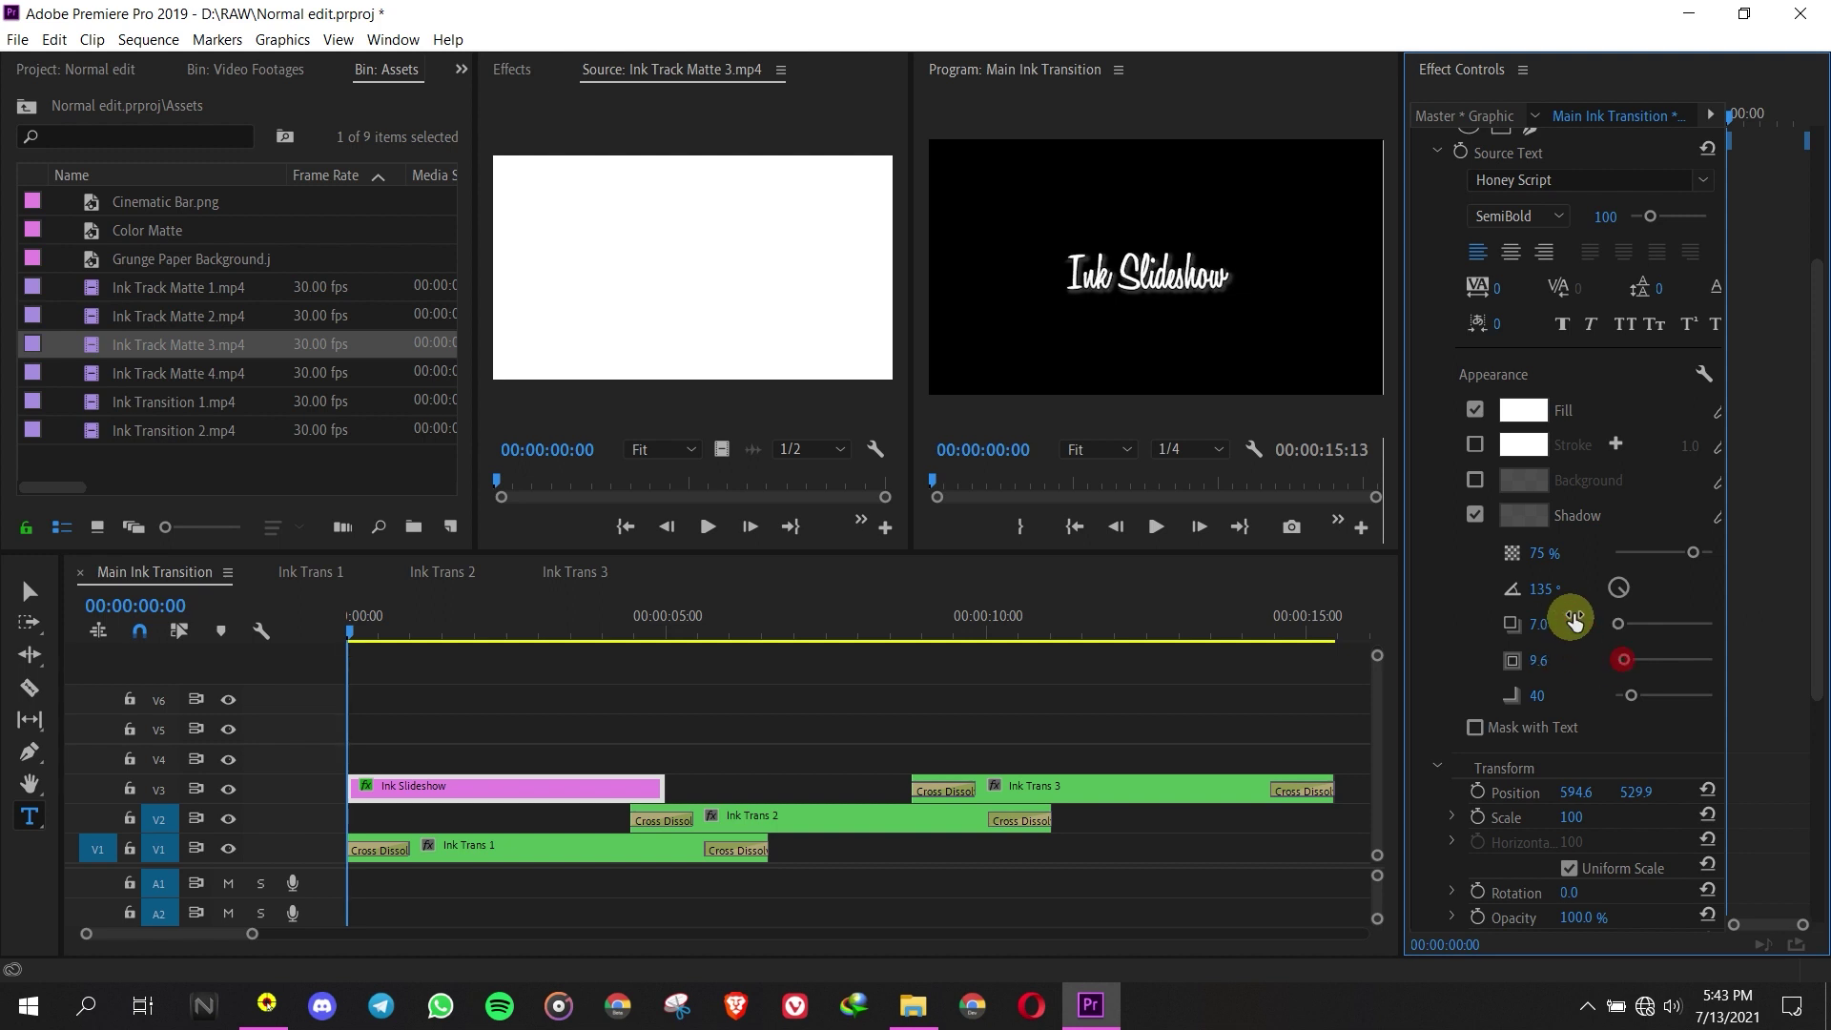
- Trim the title clip on V3 to end at 00:00:02:06 and apply the default transition to both of its ends
mouse_move(351, 633)
mouse_down()
mouse_move(531, 618)
mouse_move(488, 621)
mouse_up()
drag(649, 790, 488, 789)
right_click(350, 789)
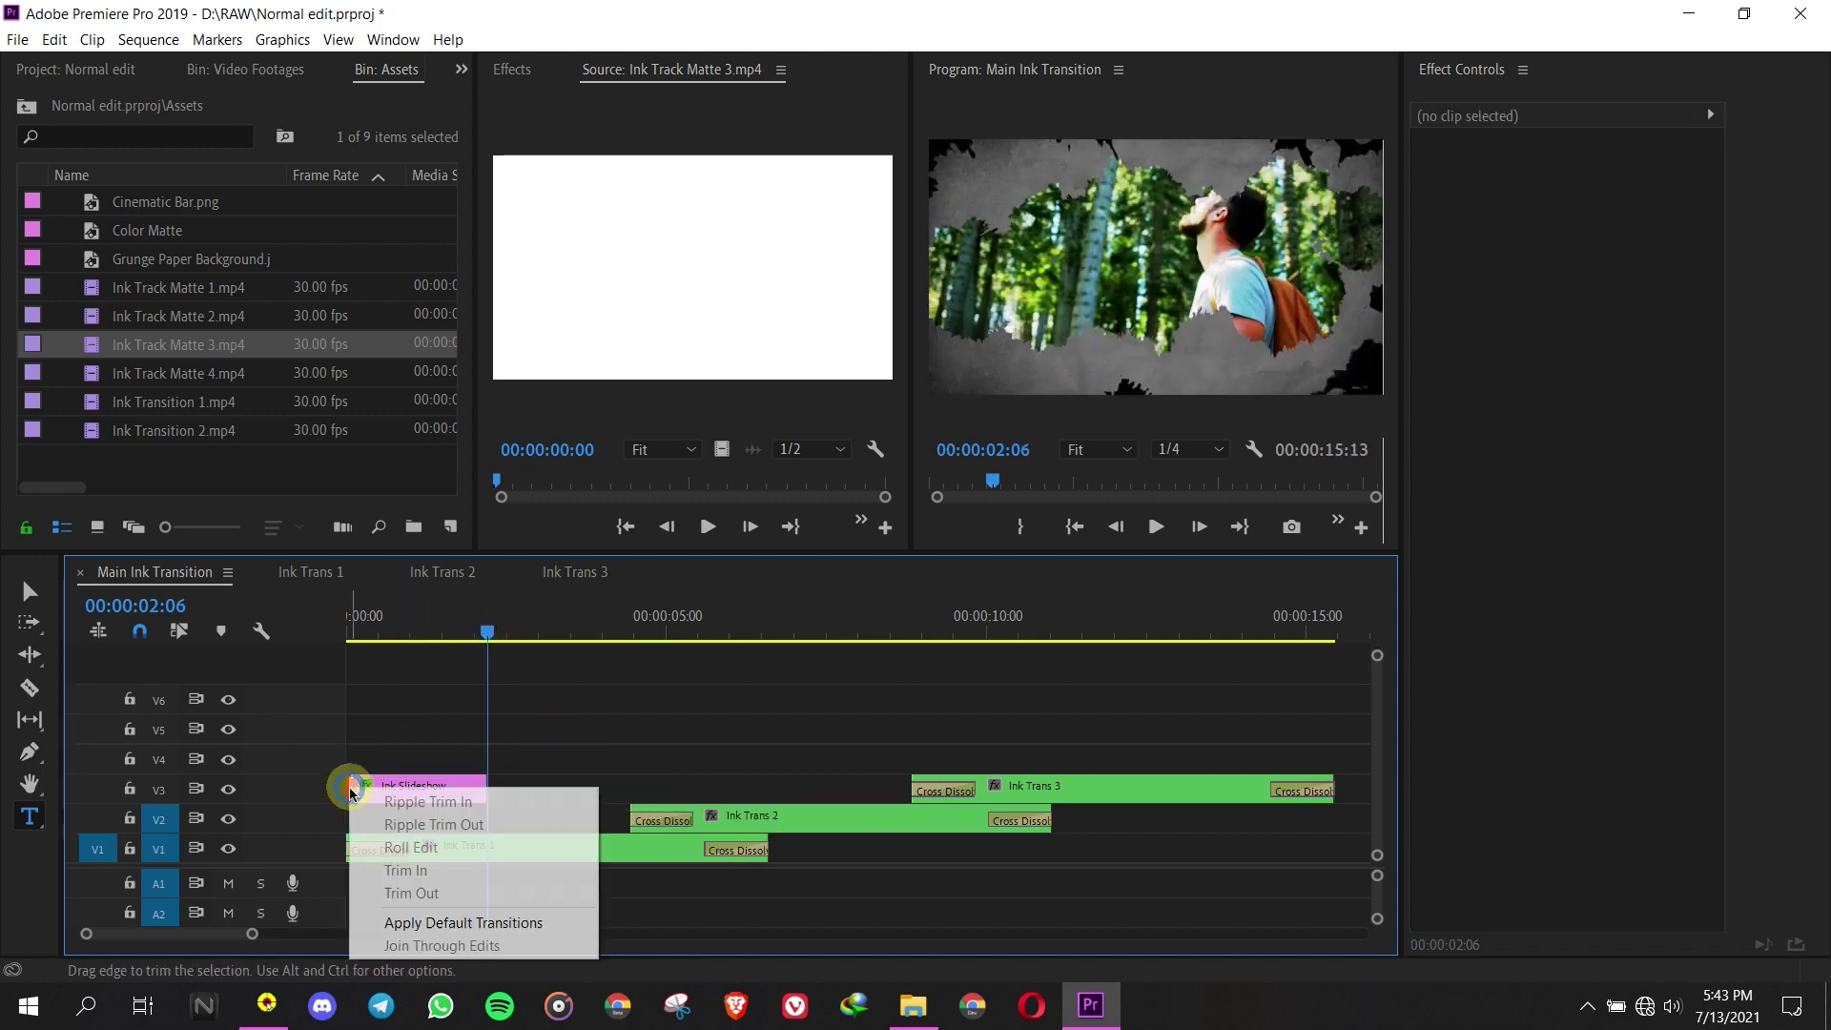
click(419, 923)
right_click(483, 790)
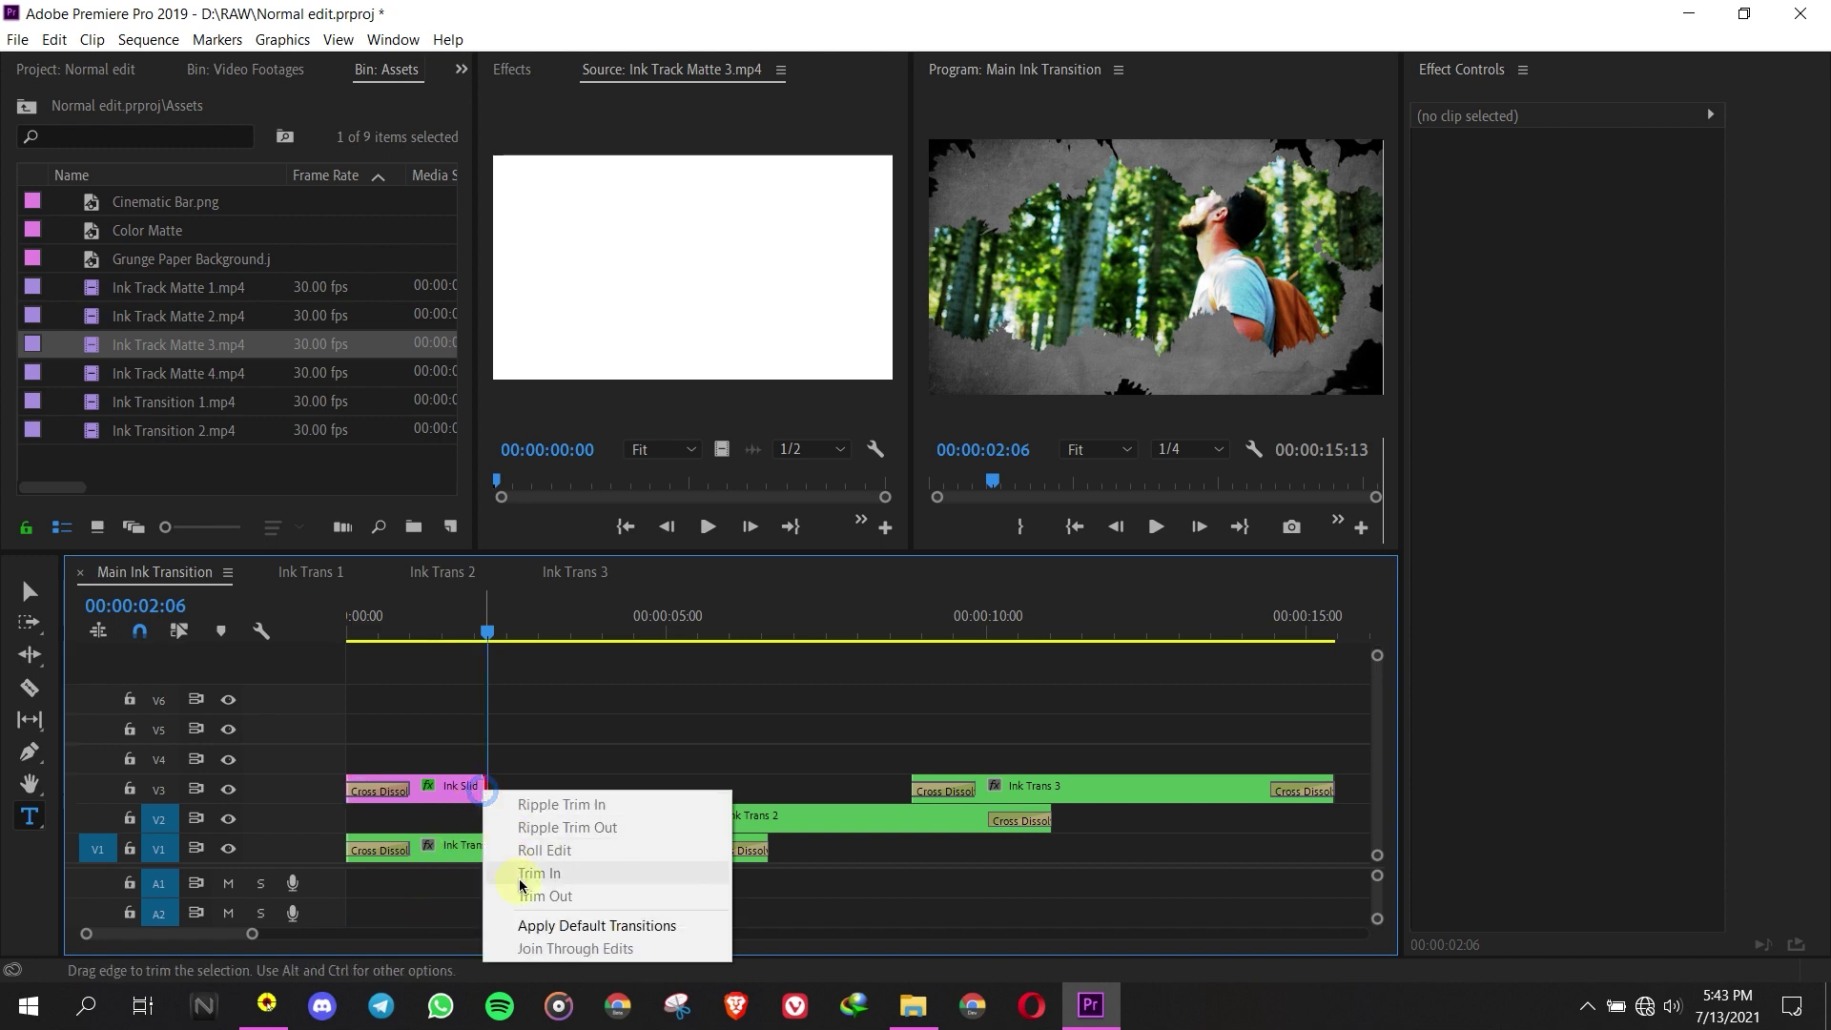
click(534, 924)
- Duplicate the title clip along V3 so the copy starts together with Ink Trans 2
mouse_move(375, 634)
mouse_down()
mouse_move(320, 637)
mouse_move(516, 632)
mouse_up()
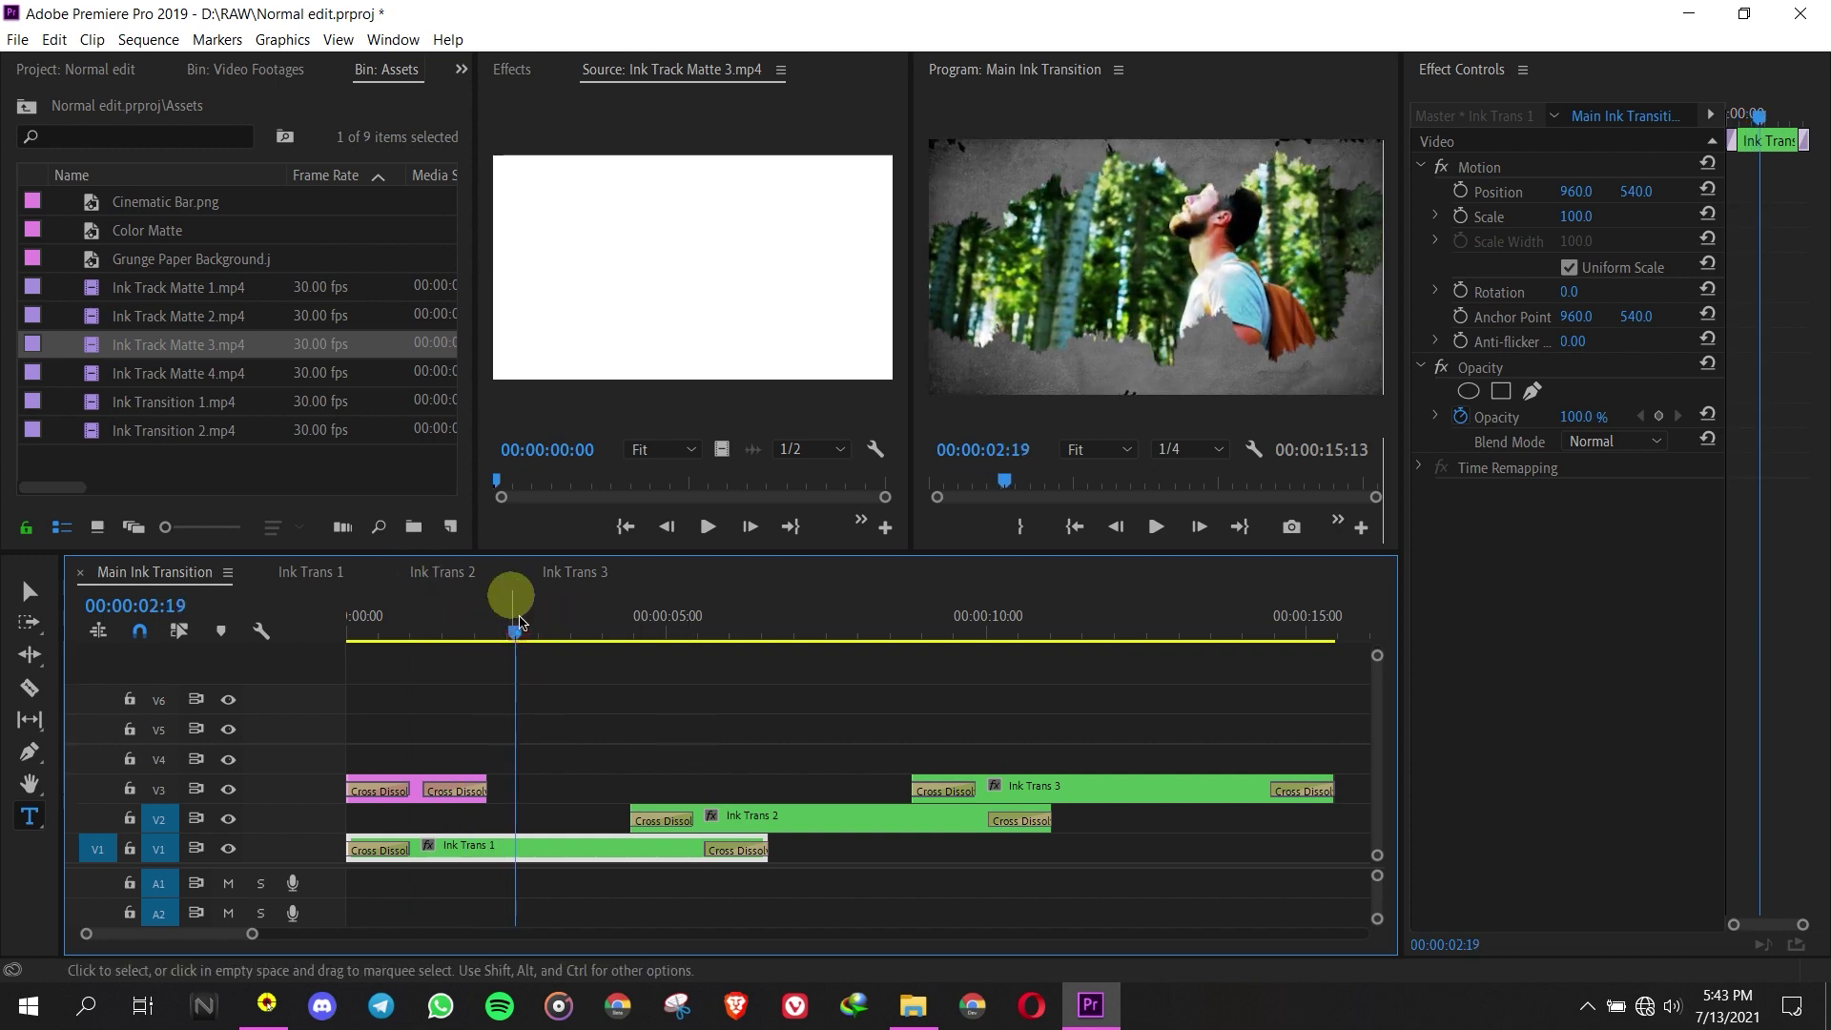
mouse_move(420, 799)
mouse_down()
mouse_move(421, 724)
mouse_move(716, 792)
mouse_up()
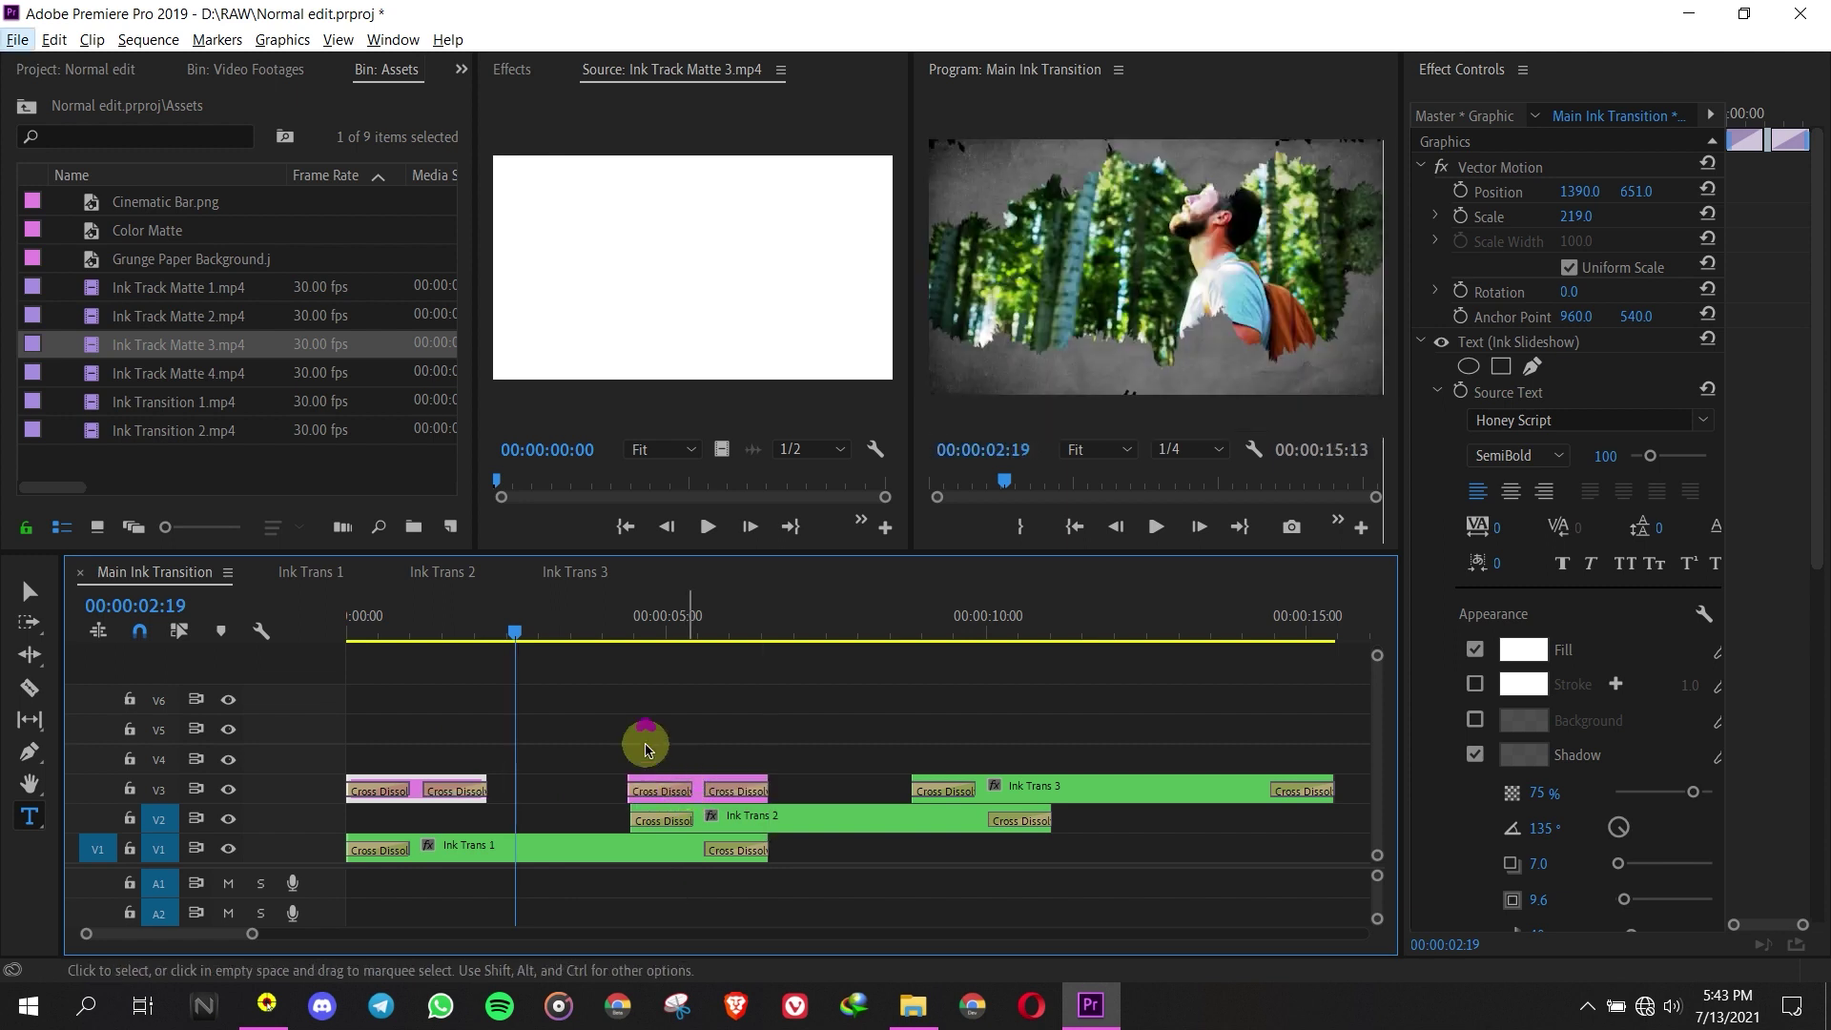
scroll(646, 754, up, 2)
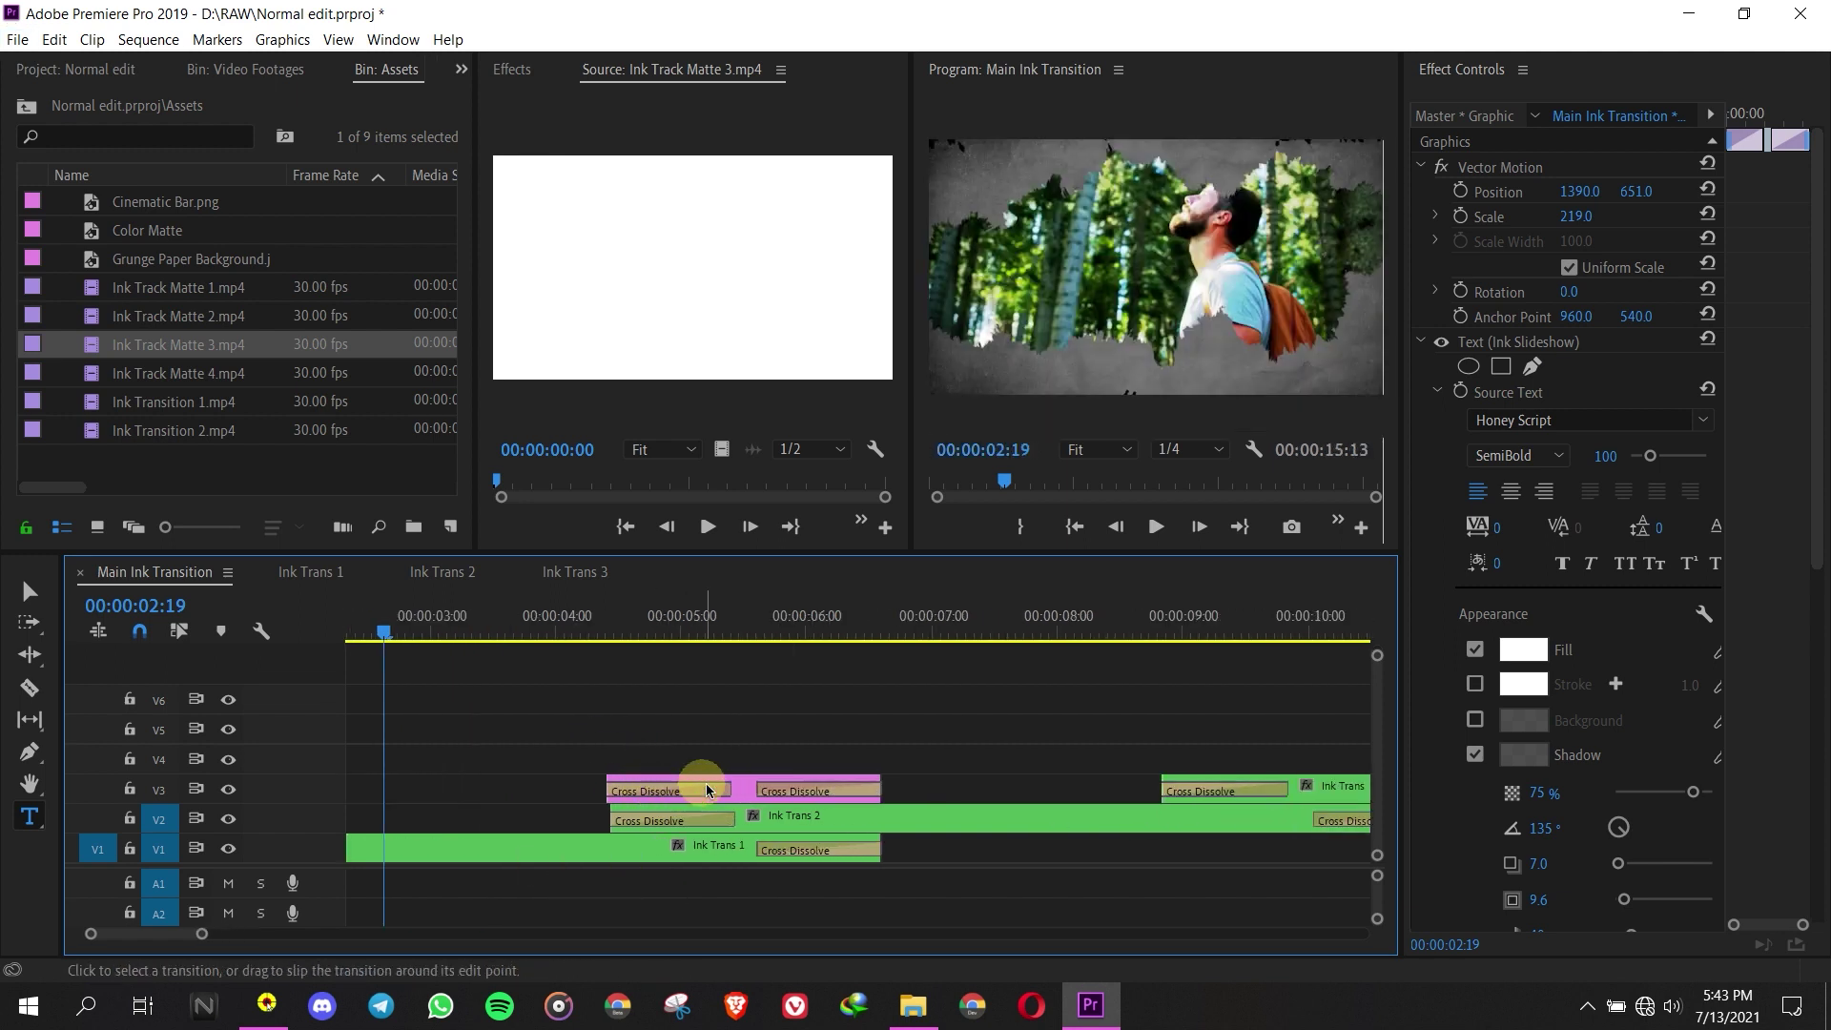
drag(746, 791, 750, 791)
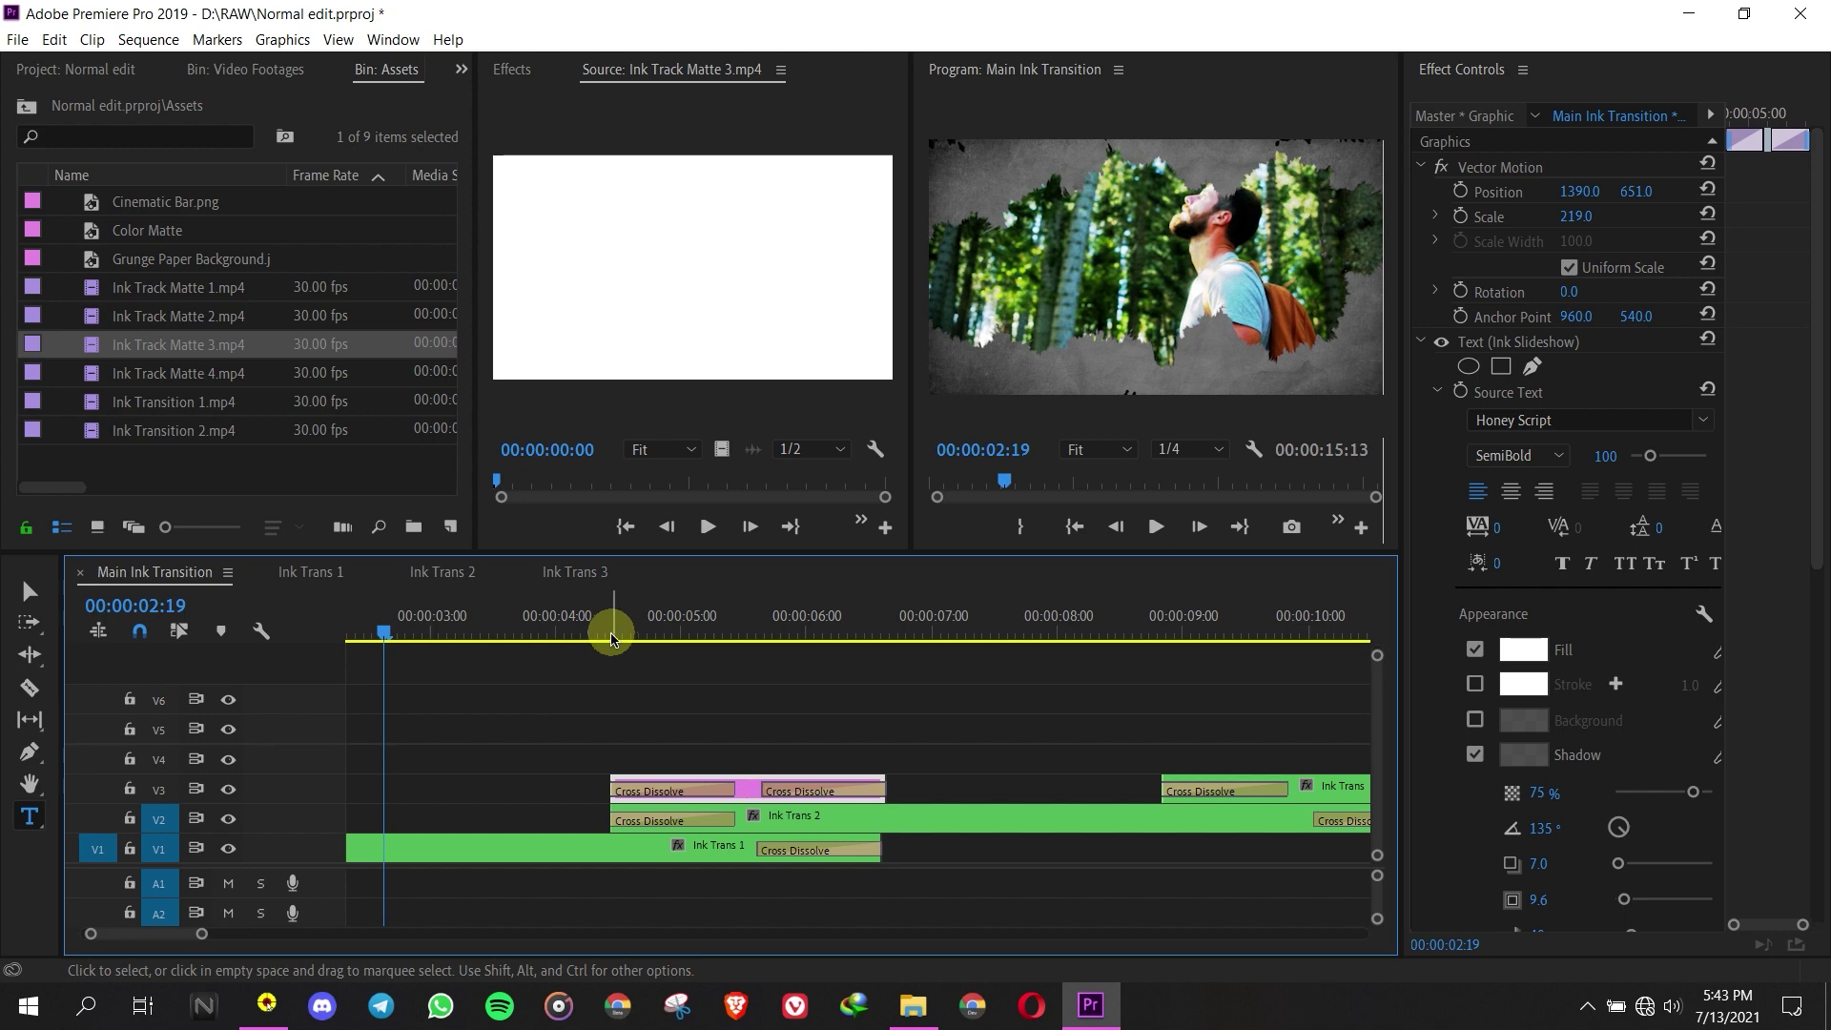
- Reposition the copied title to 869, 959 in its Vector Motion settings, checking the frame at 00:00:05:01
drag(611, 637, 686, 629)
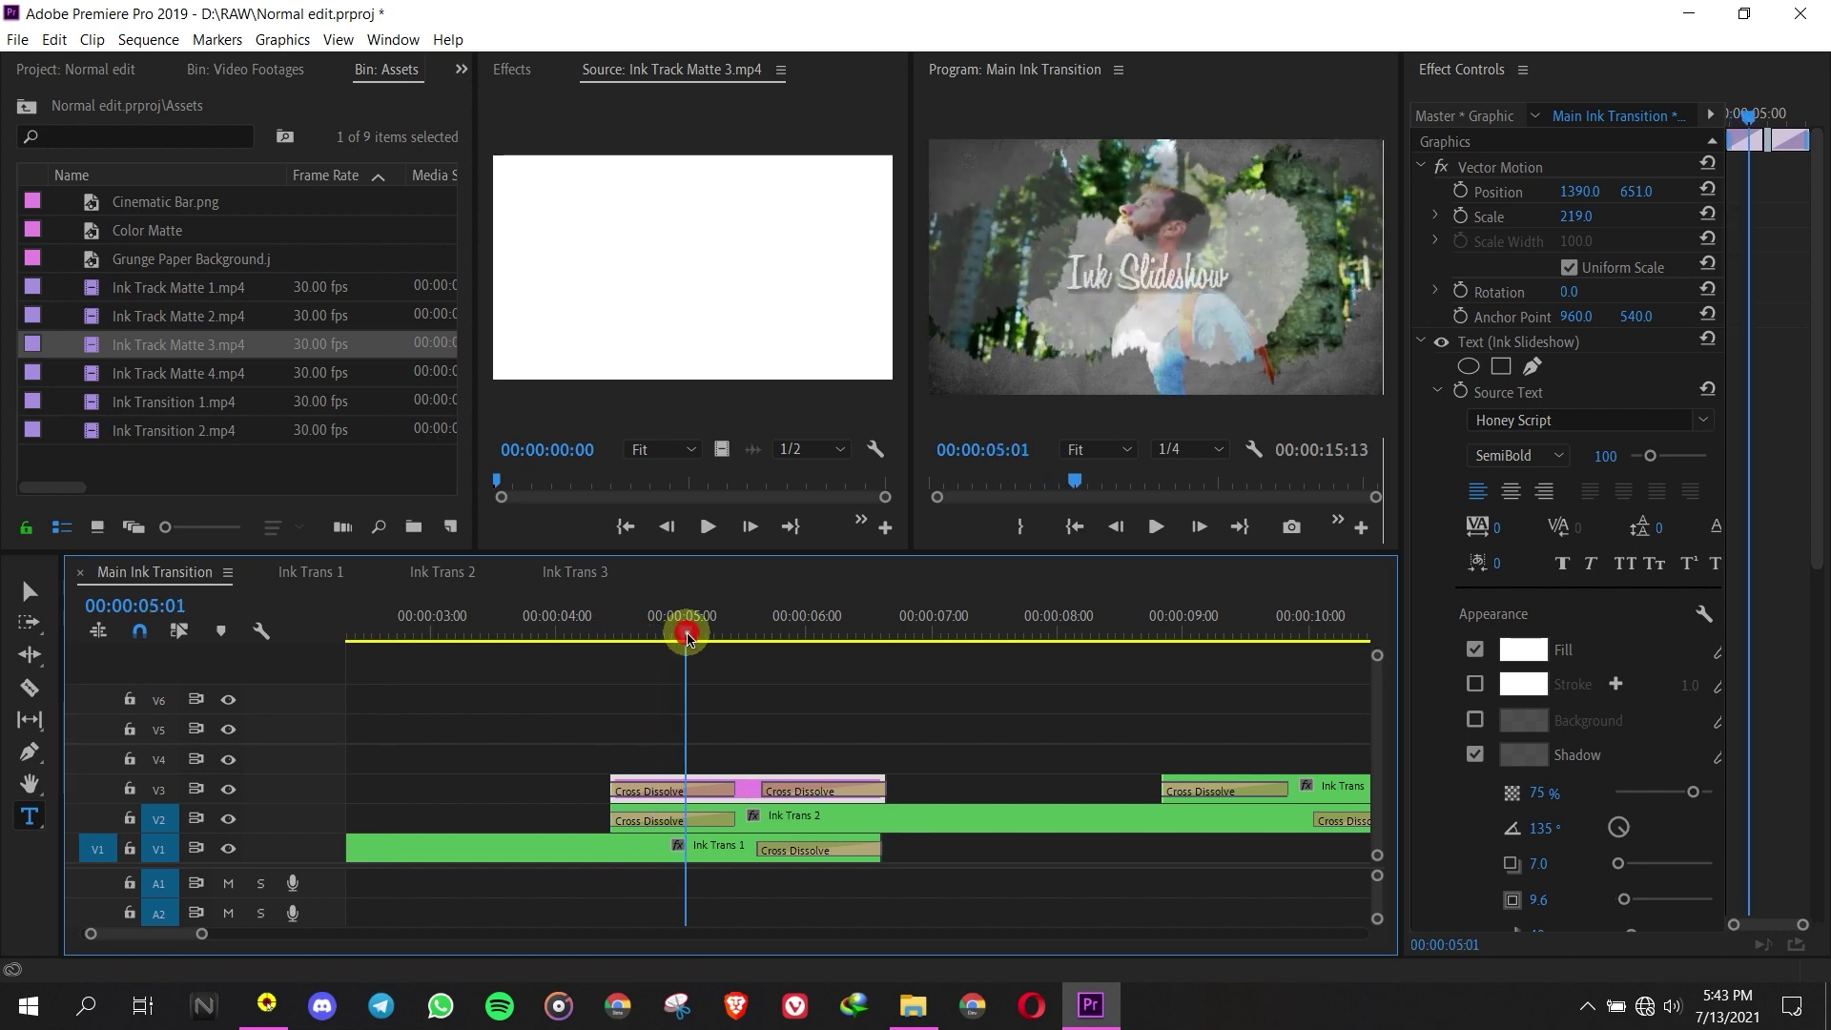
click(741, 787)
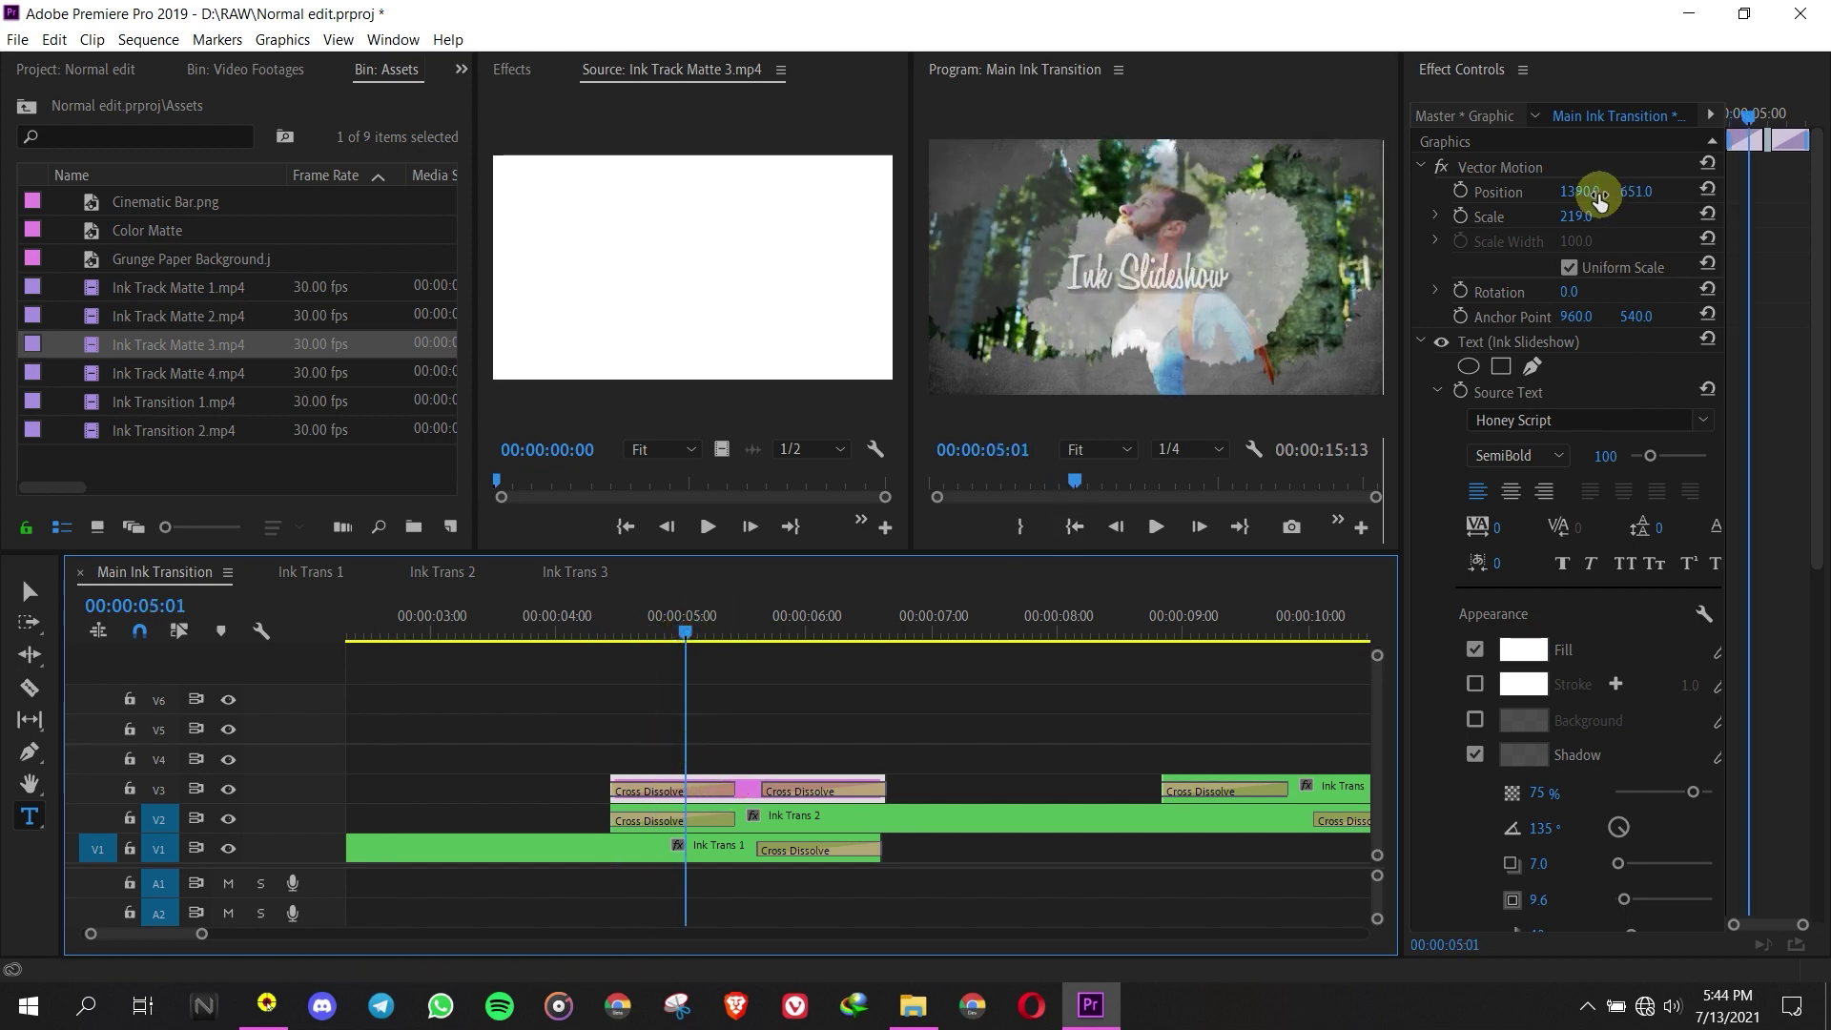
mouse_move(1599, 197)
mouse_down()
mouse_move(1259, 202)
mouse_move(976, 250)
mouse_up()
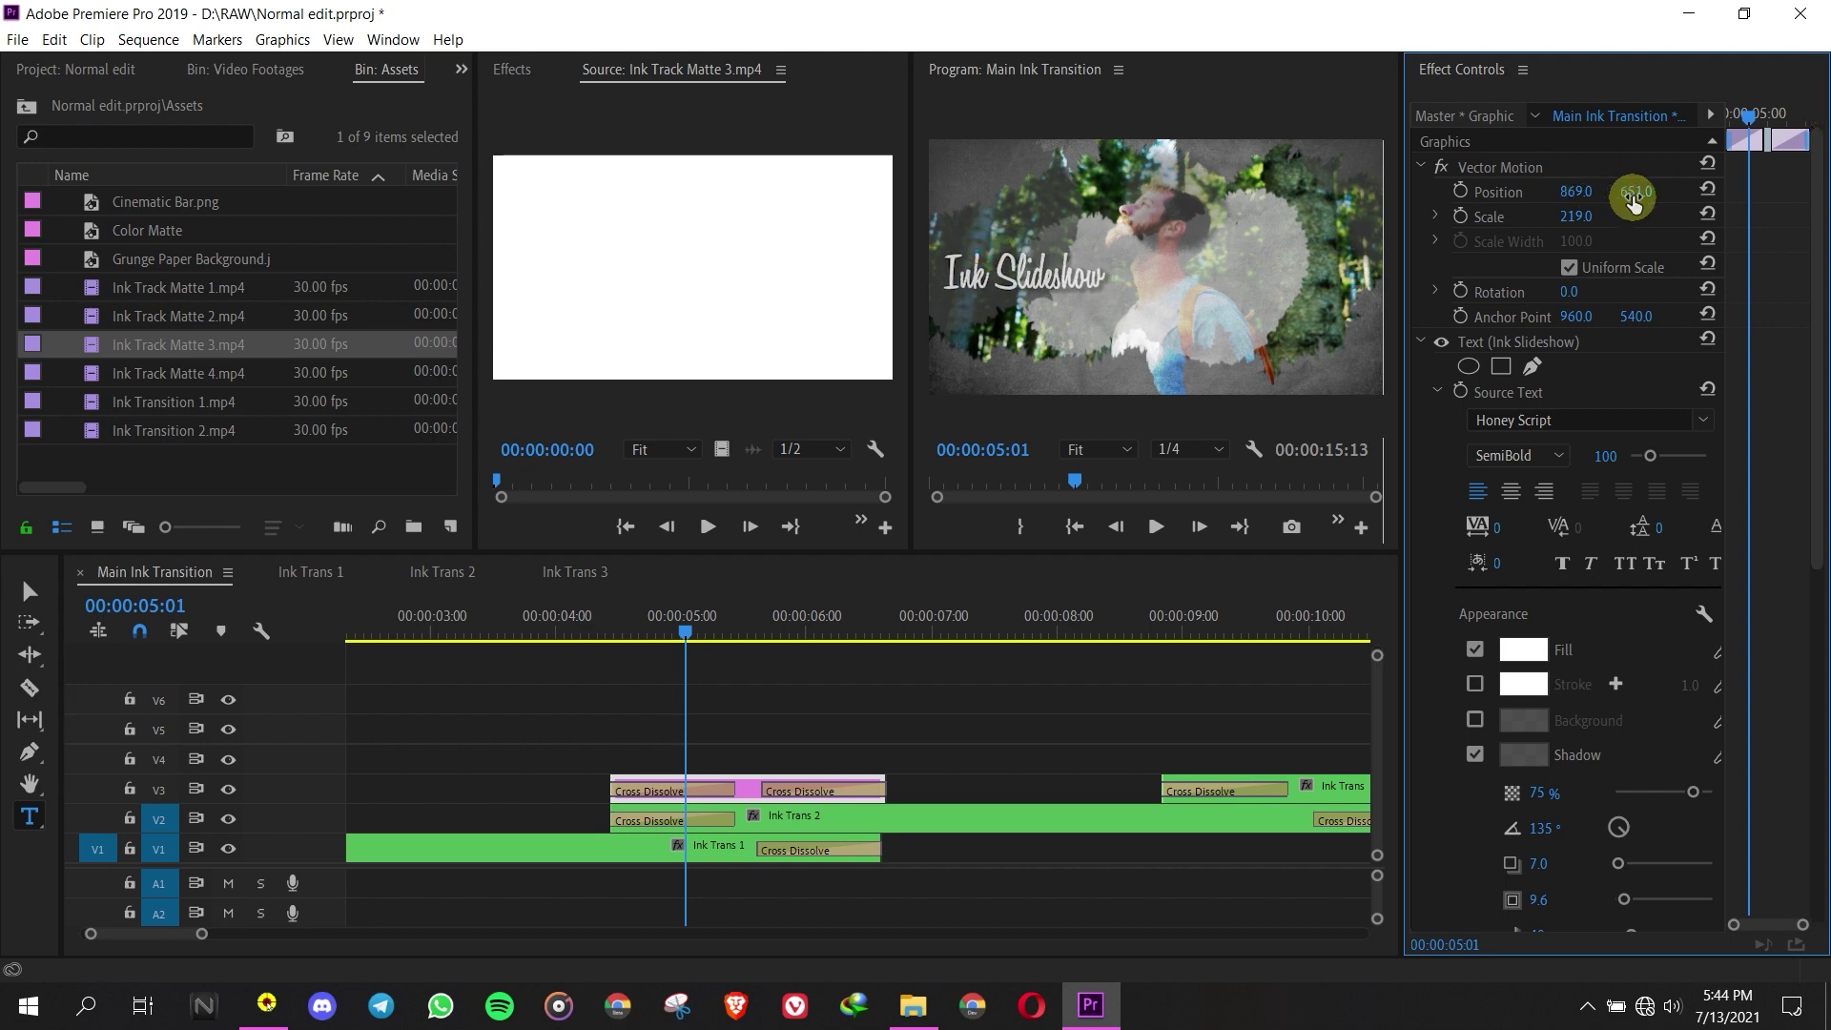
drag(1632, 196, 1809, 199)
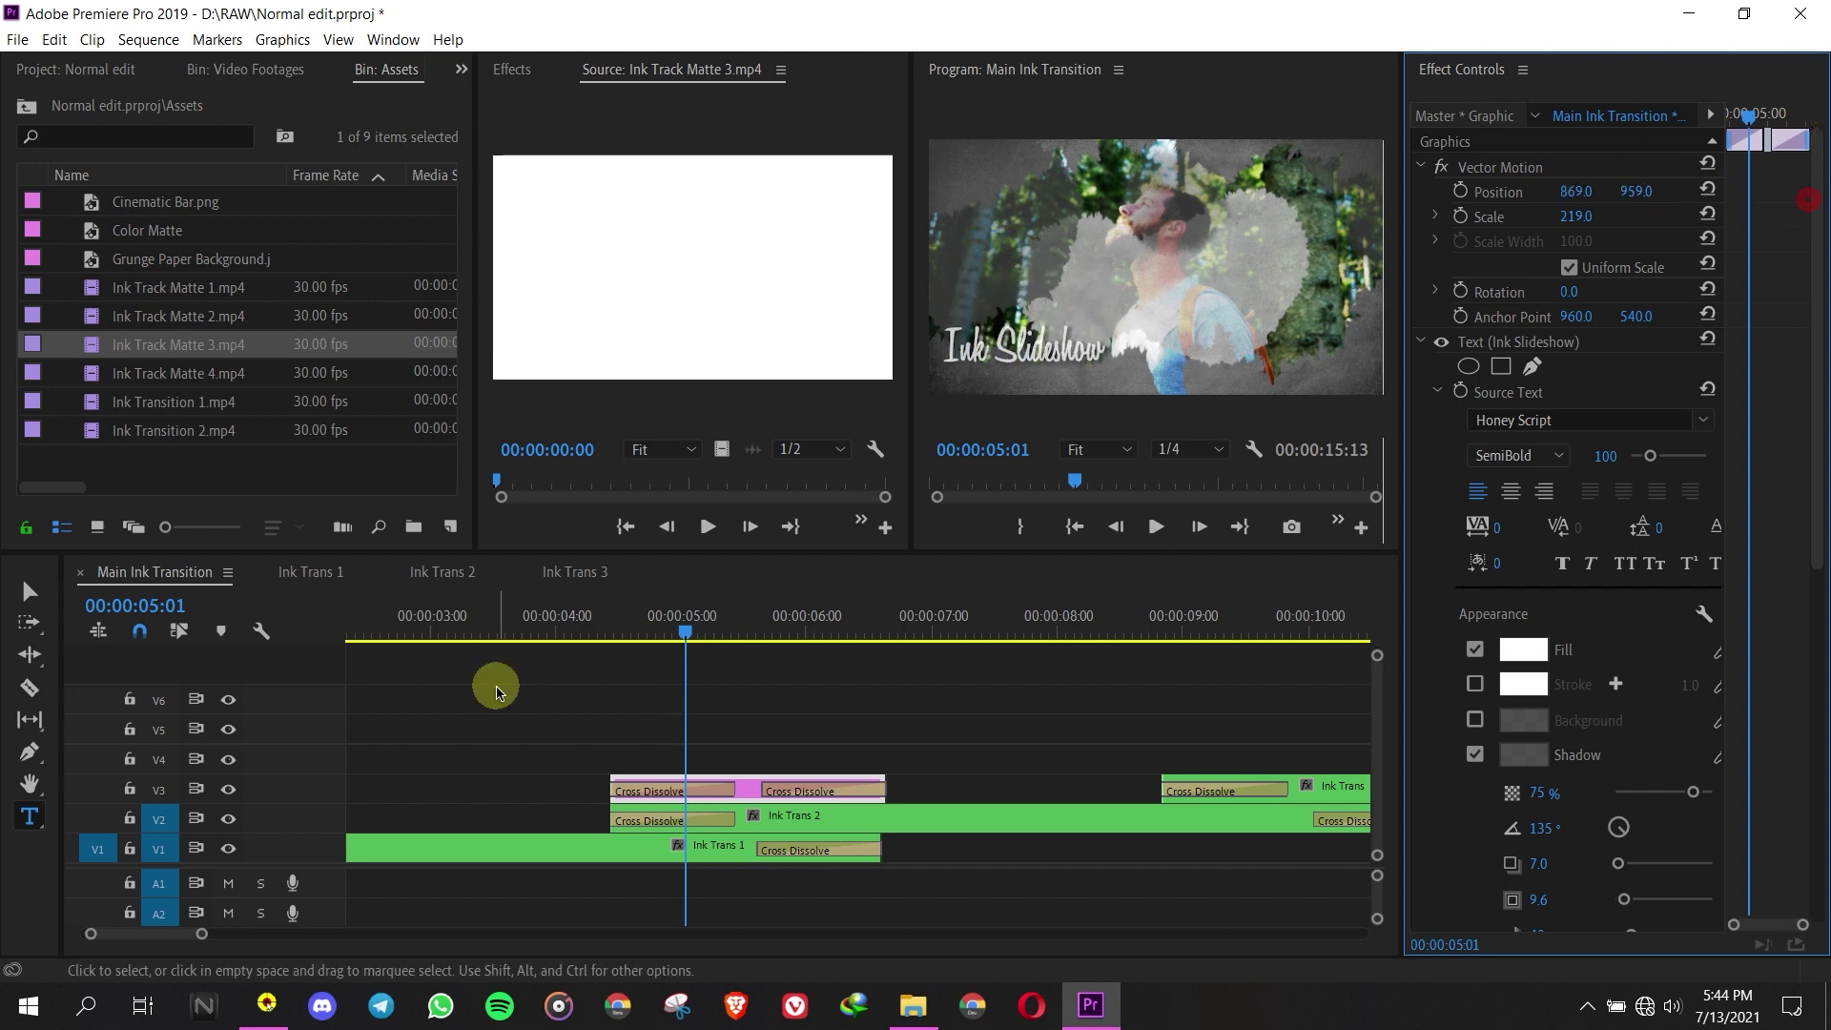
- Replace the copied title's text with "Your text here"
click(1491, 345)
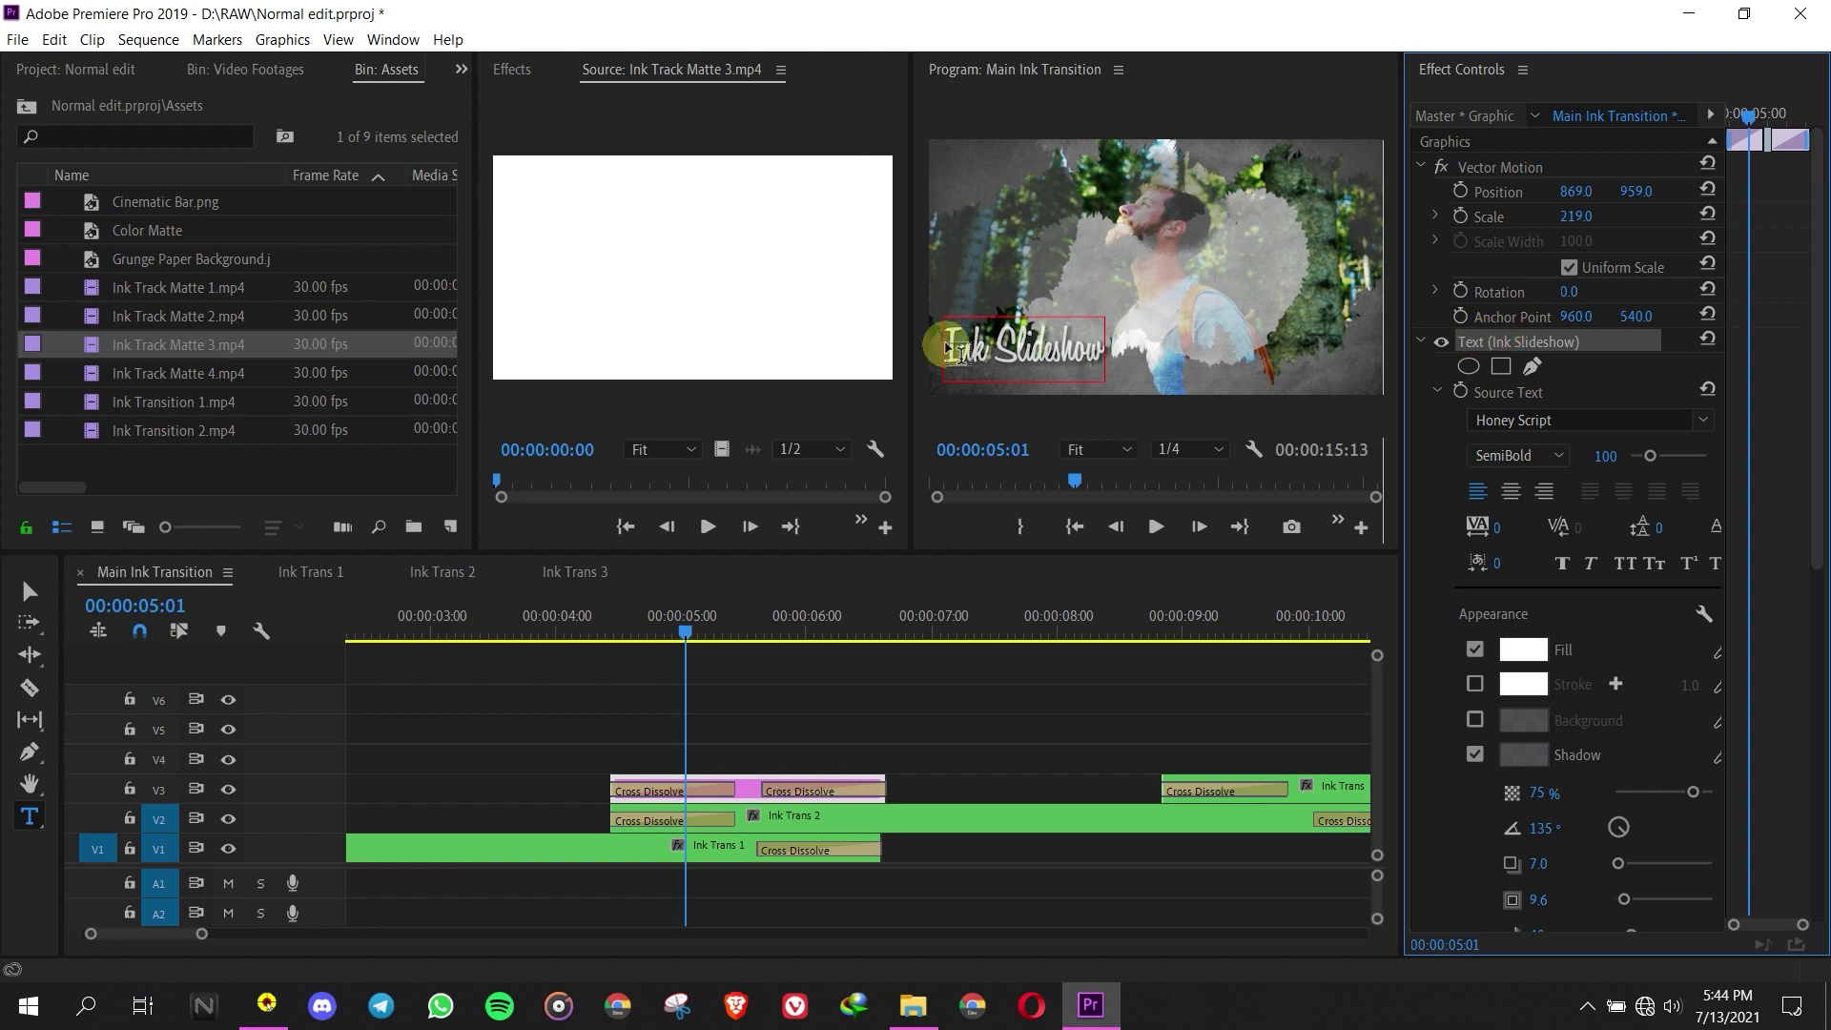
double_click(1011, 366)
triple_click(992, 359)
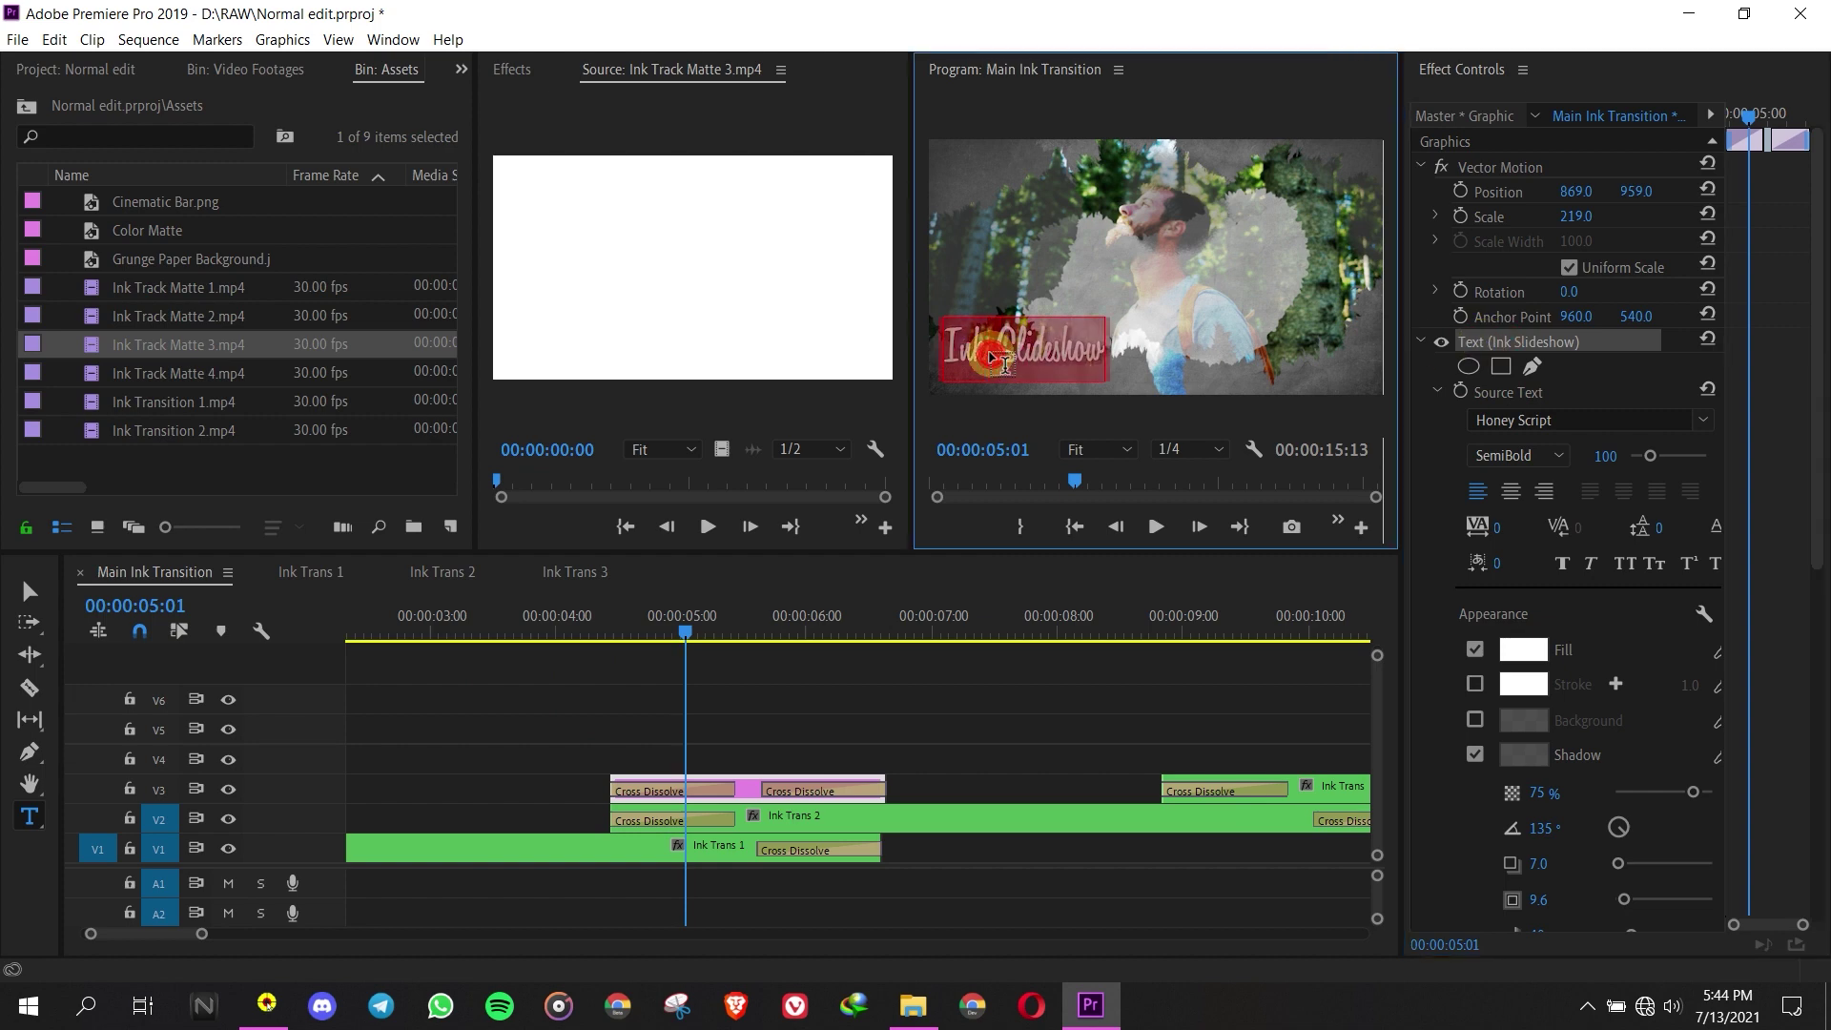
text(your text here)
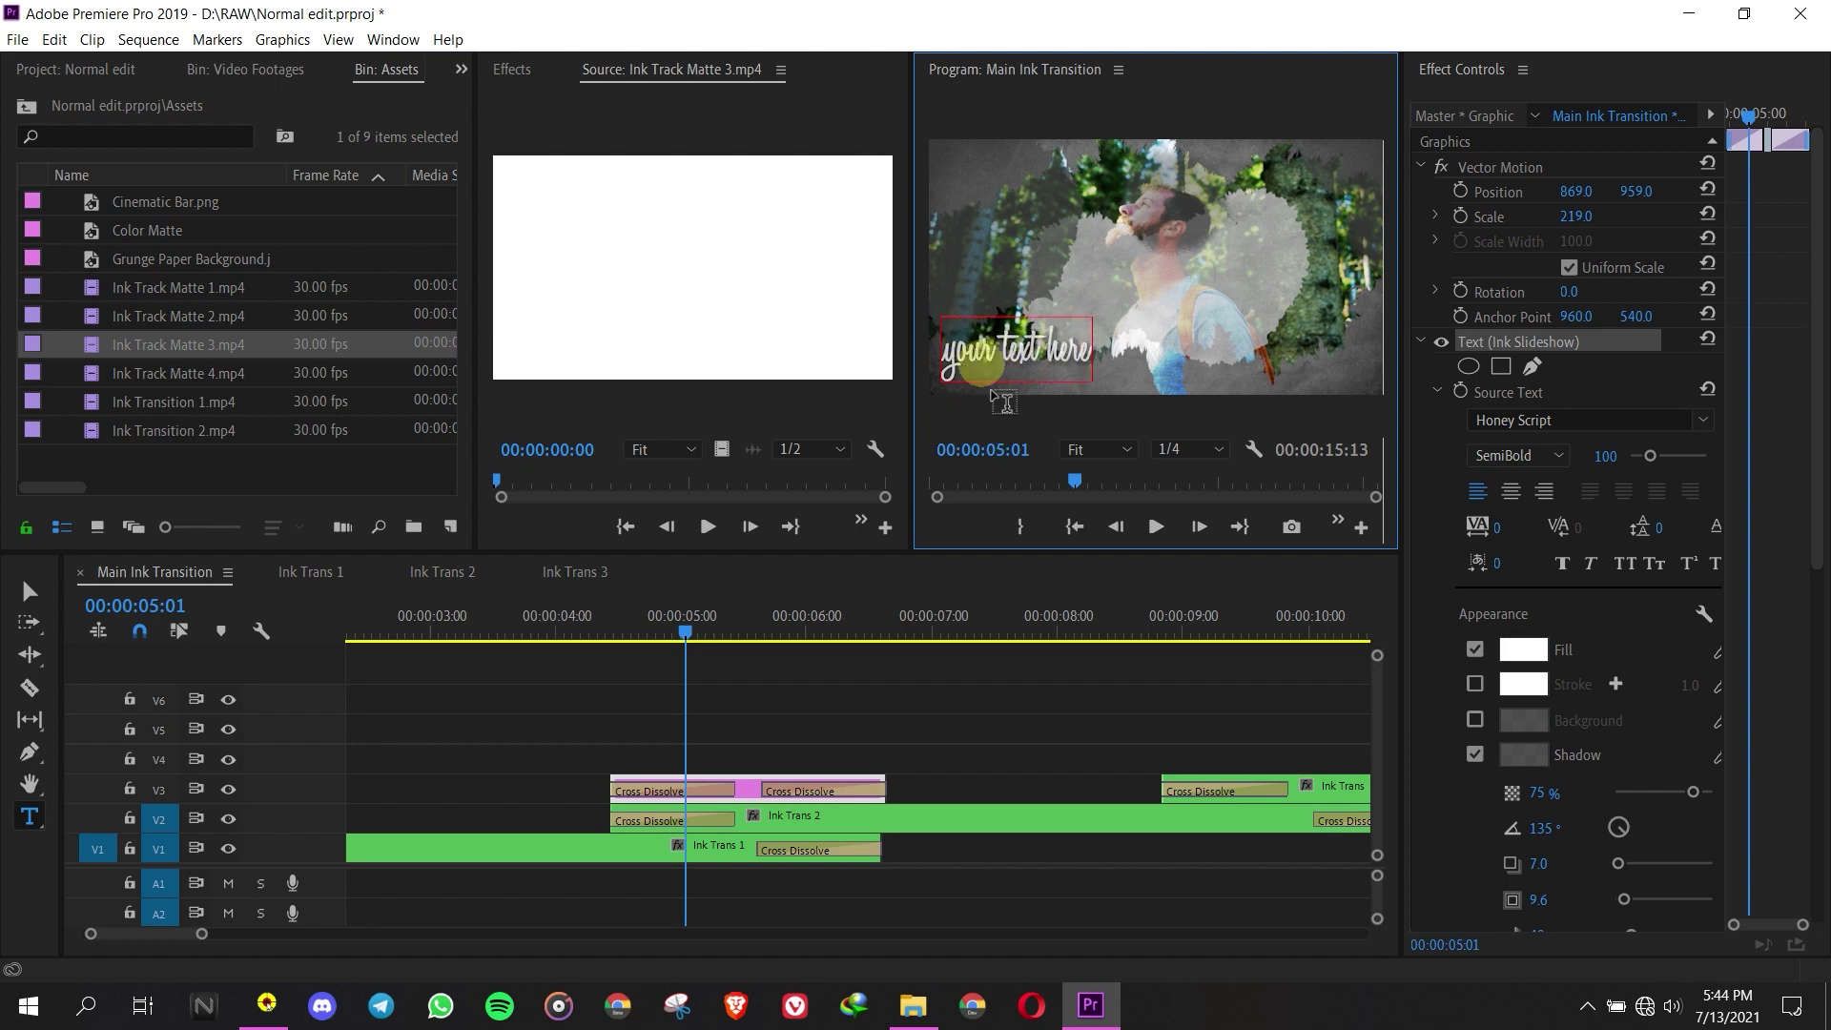
click(1031, 370)
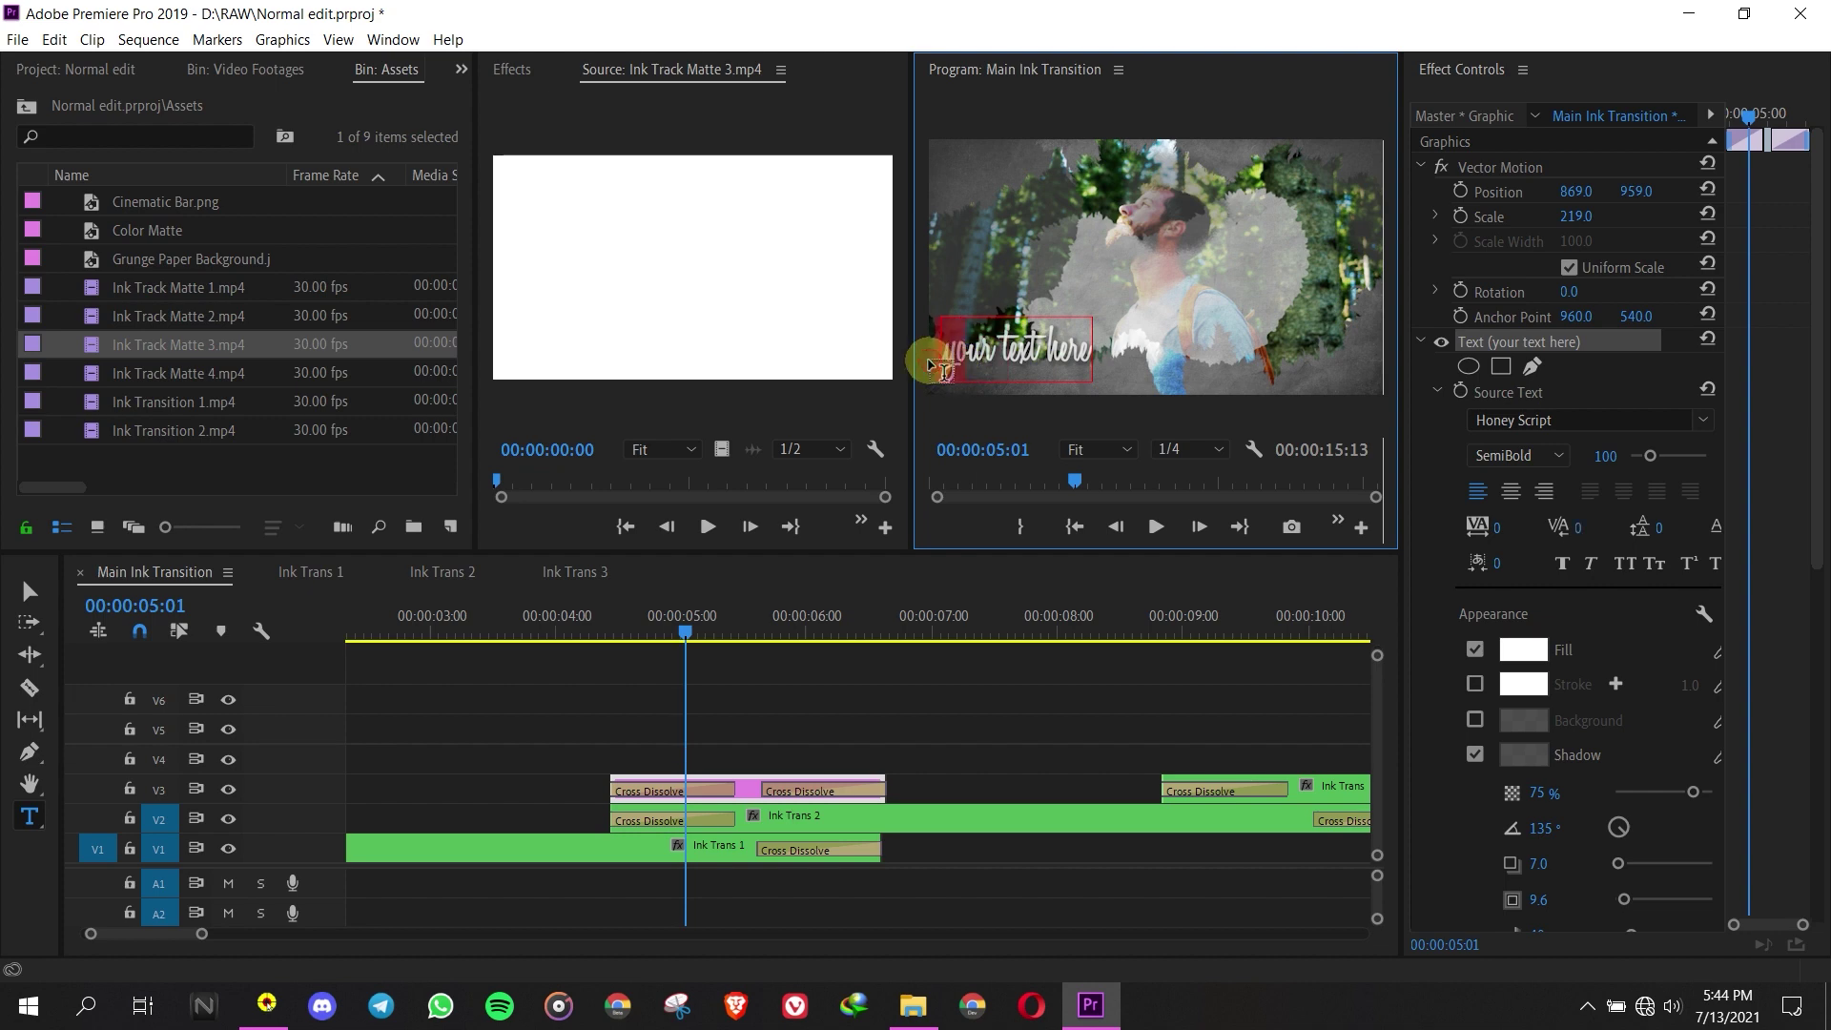
text(Y)
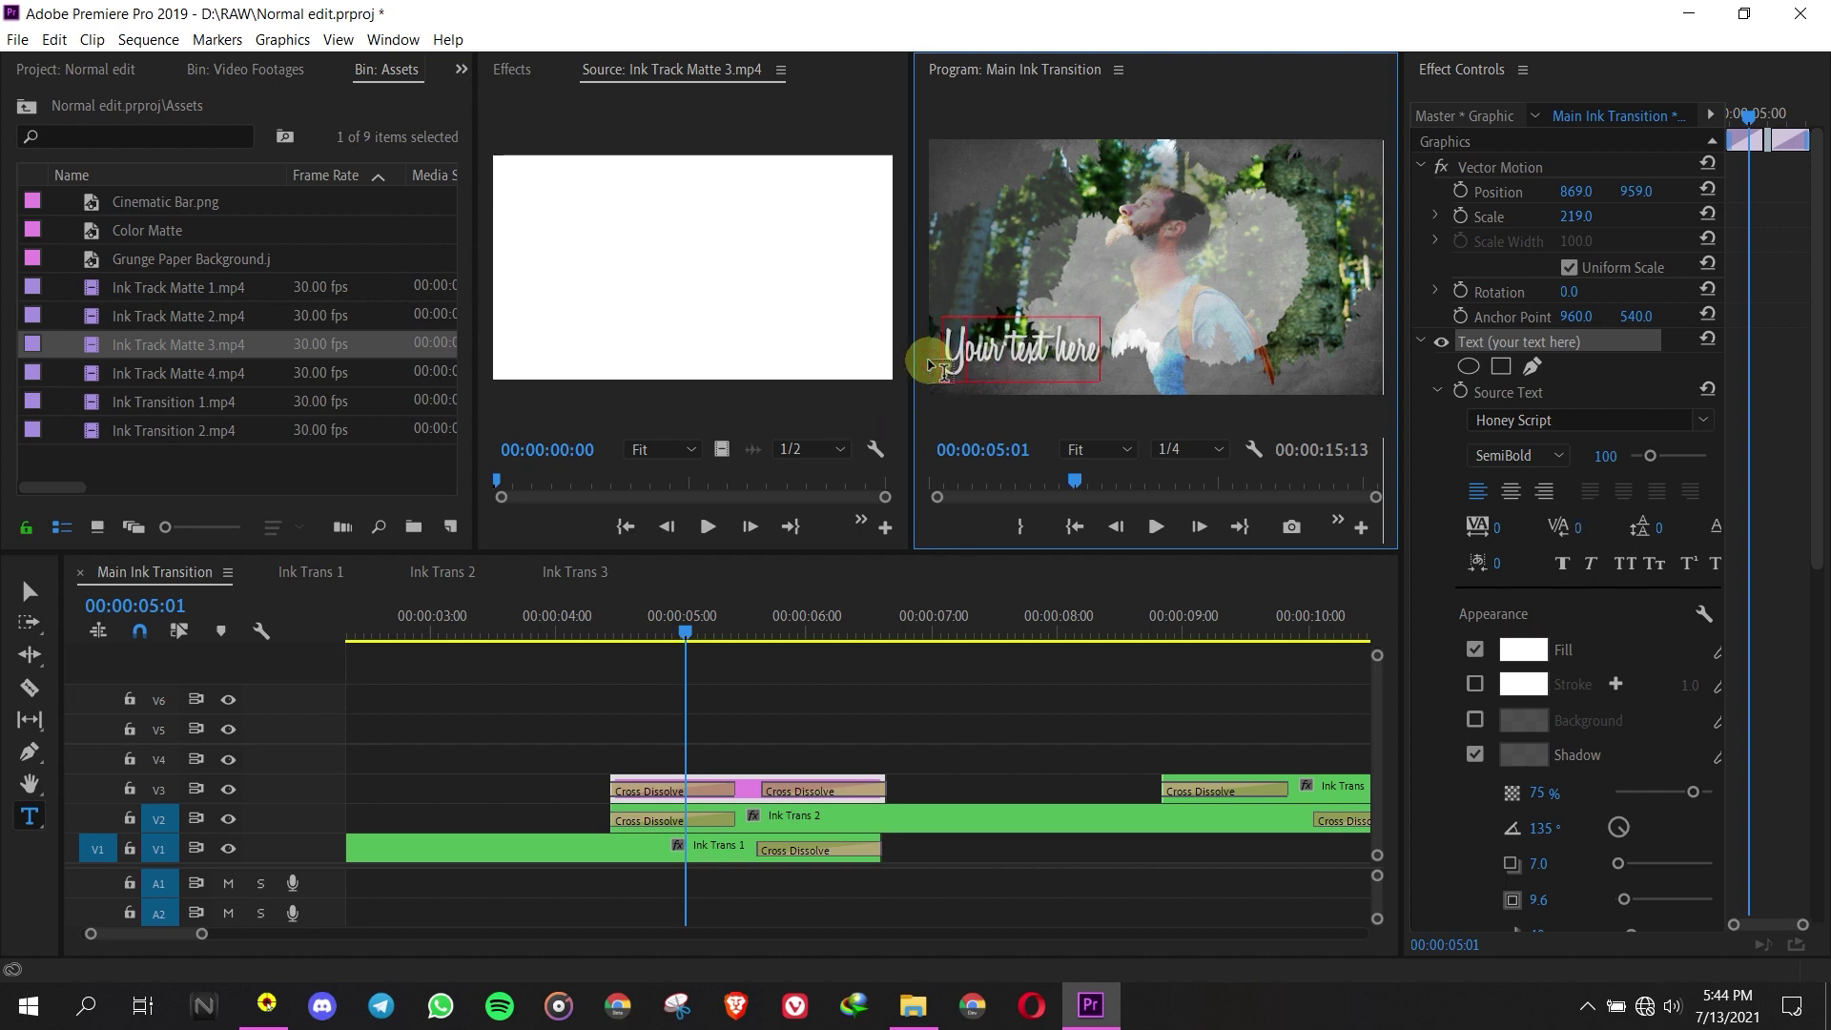
- Set the "Your text here" title's Vector Motion scale to 170 and position to 678, 966, and preview it up to 00:00:05:09
drag(684, 615, 696, 623)
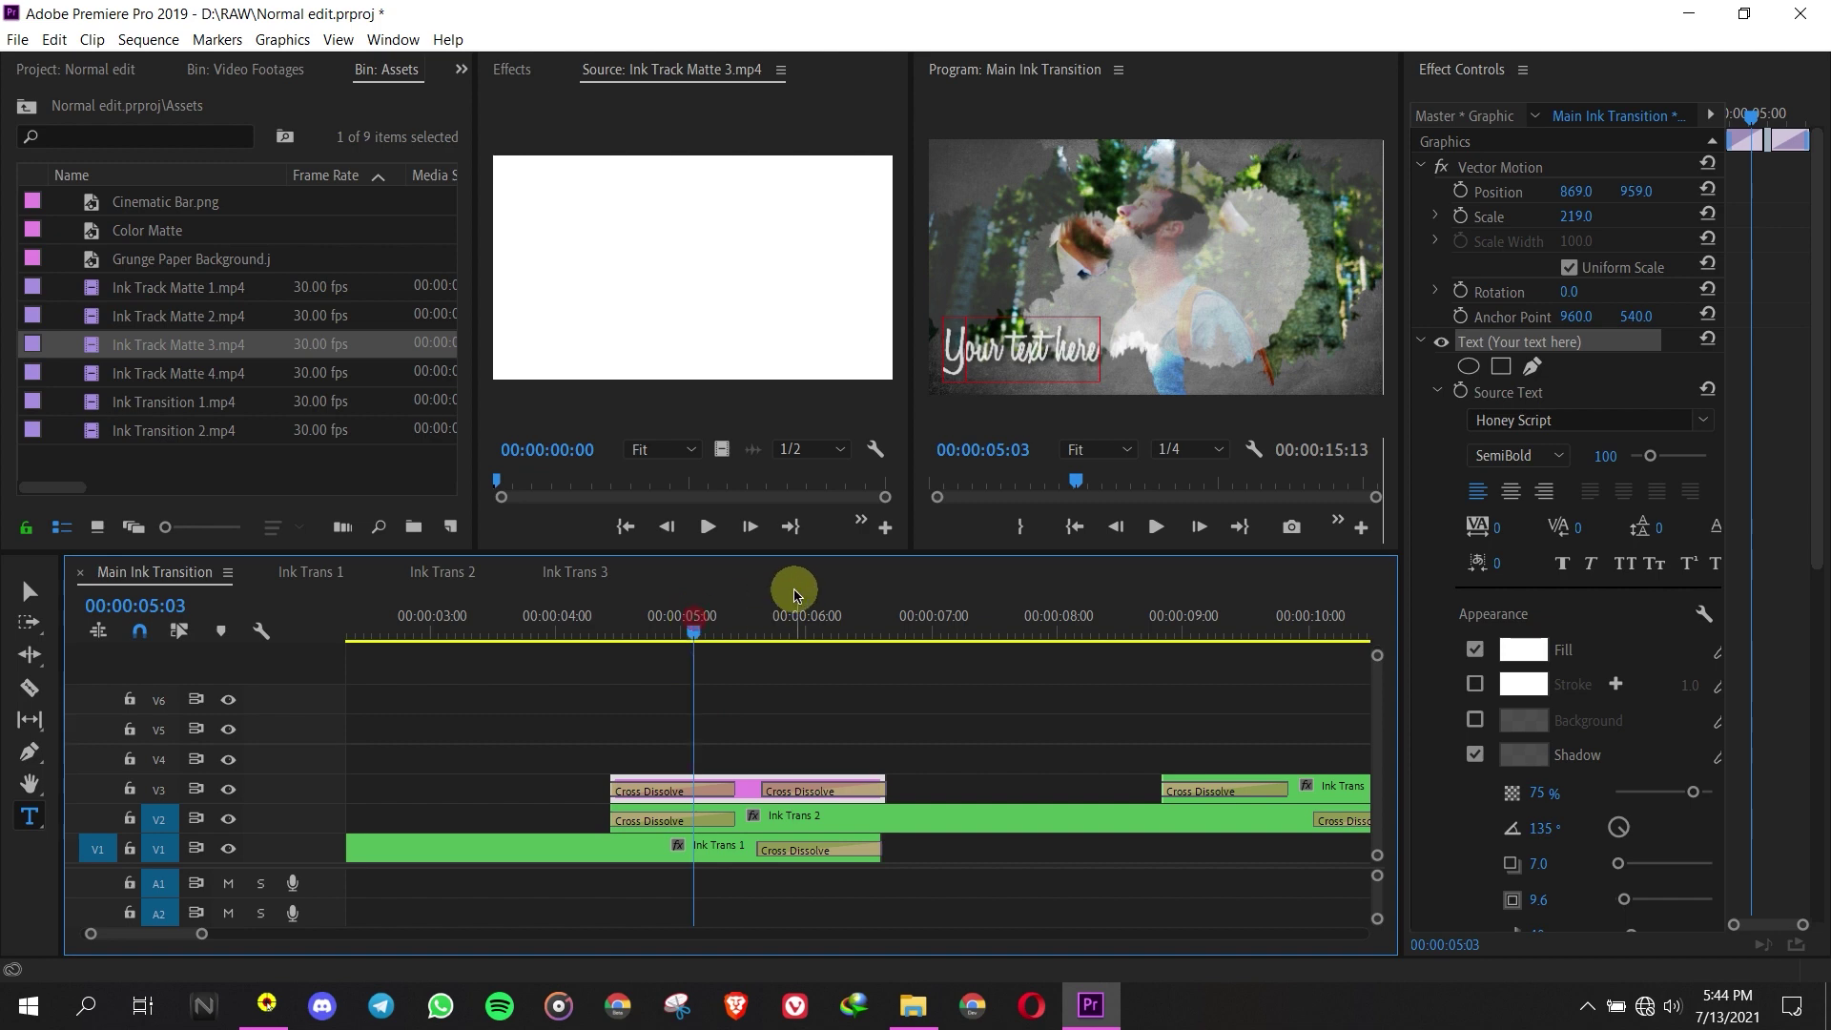
drag(1638, 198, 1344, 217)
drag(1643, 186, 1650, 181)
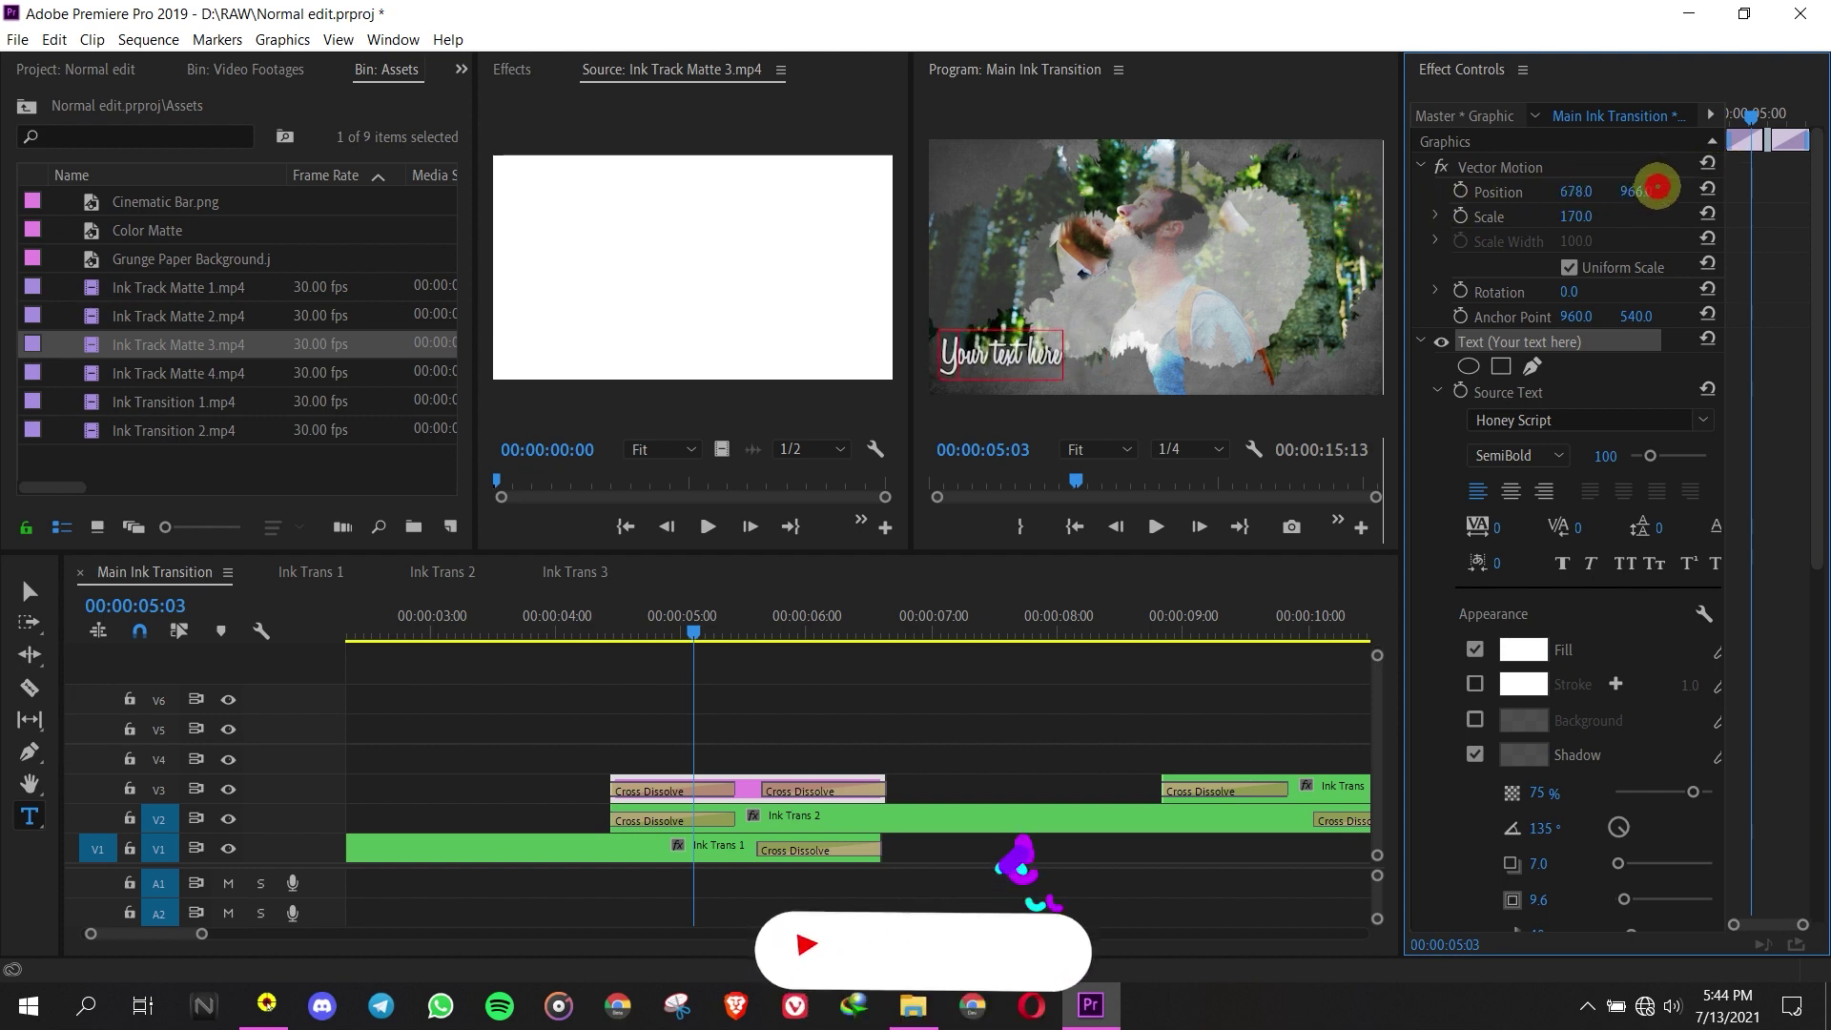
click(685, 630)
mouse_move(685, 630)
mouse_down()
mouse_move(582, 618)
mouse_move(718, 618)
mouse_up()
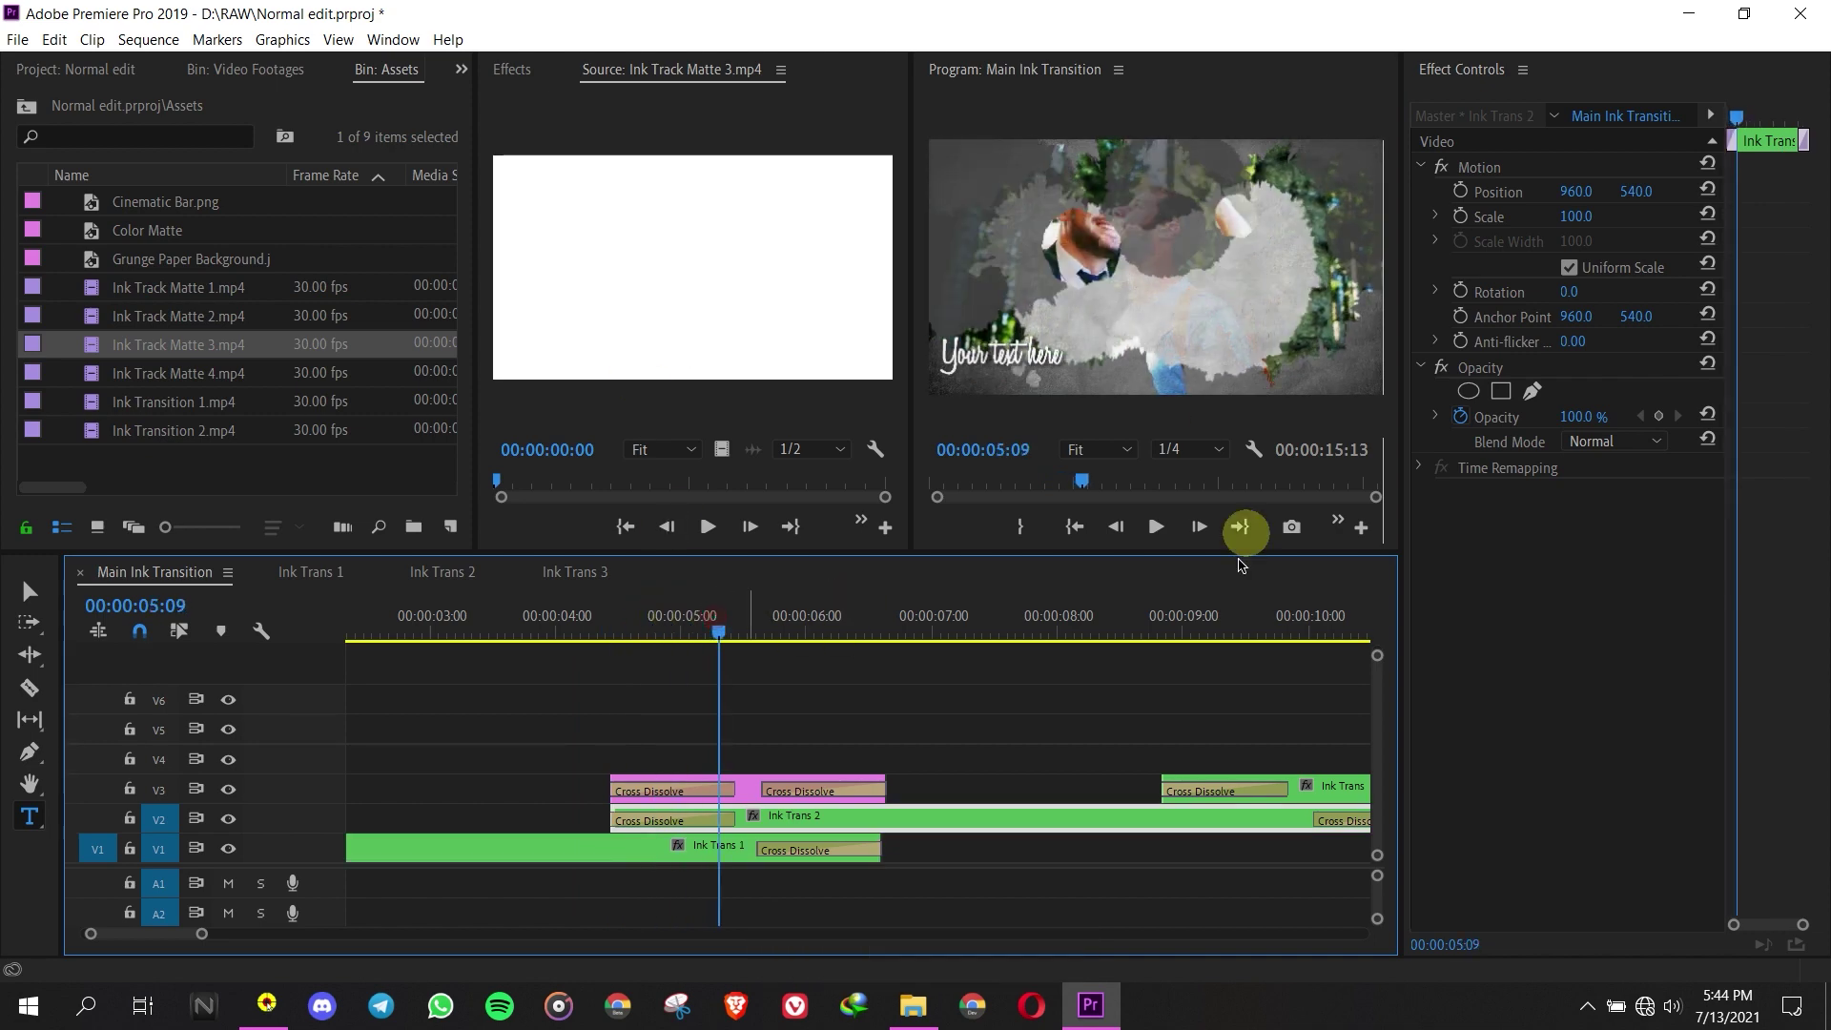
- Place Cinematic Bar.png from the Assets bin on V6 at the start of Main Ink Transition
click(141, 217)
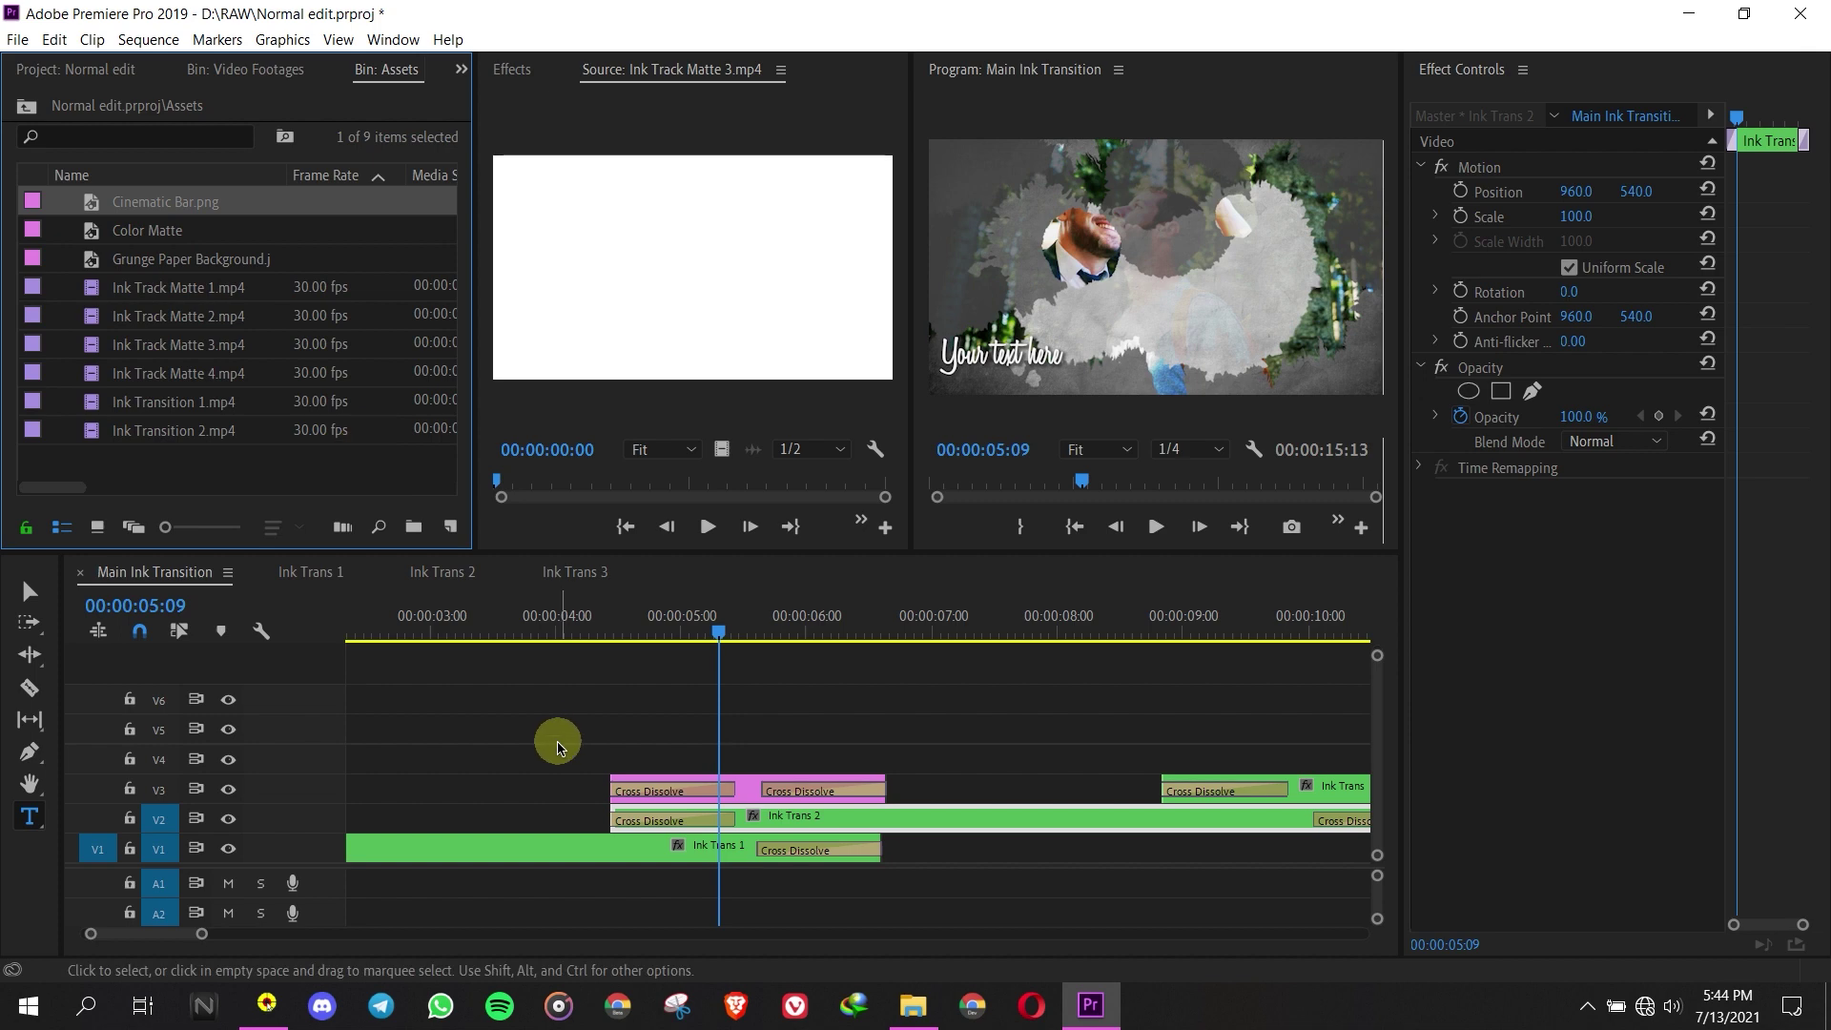
alt+scroll(558, 747, down, 5)
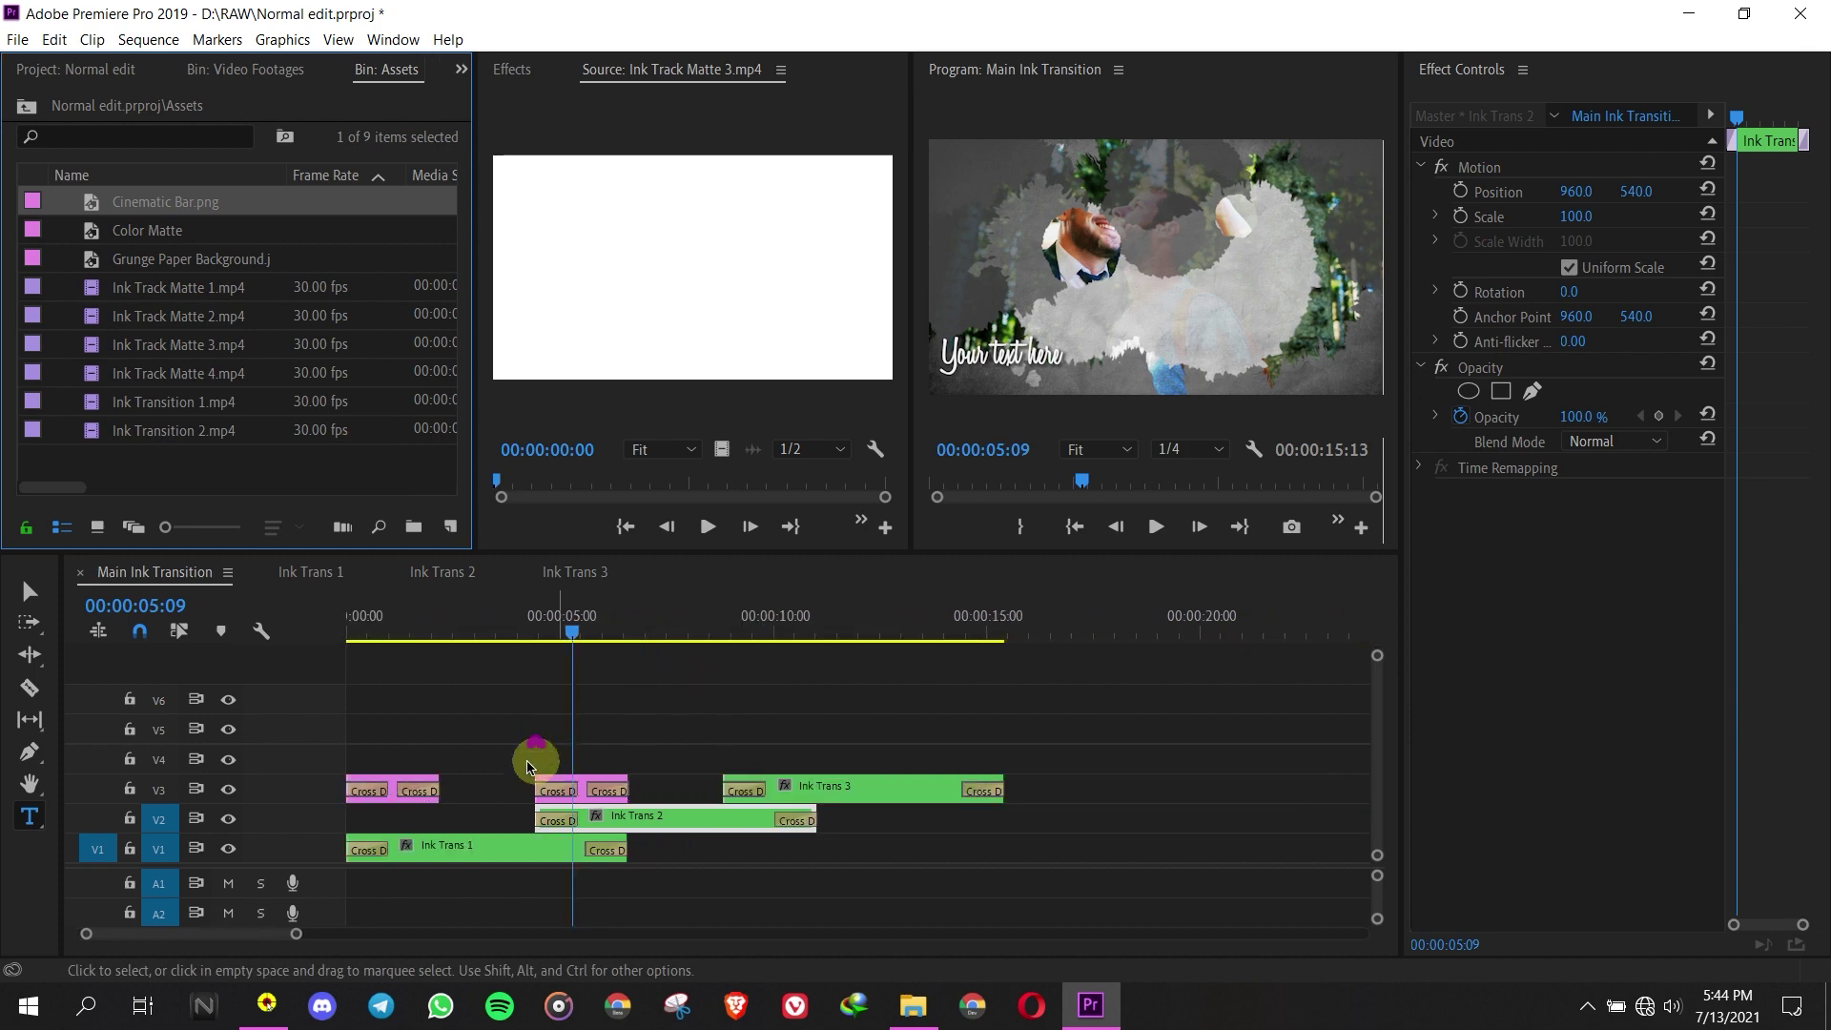
drag(509, 543, 345, 701)
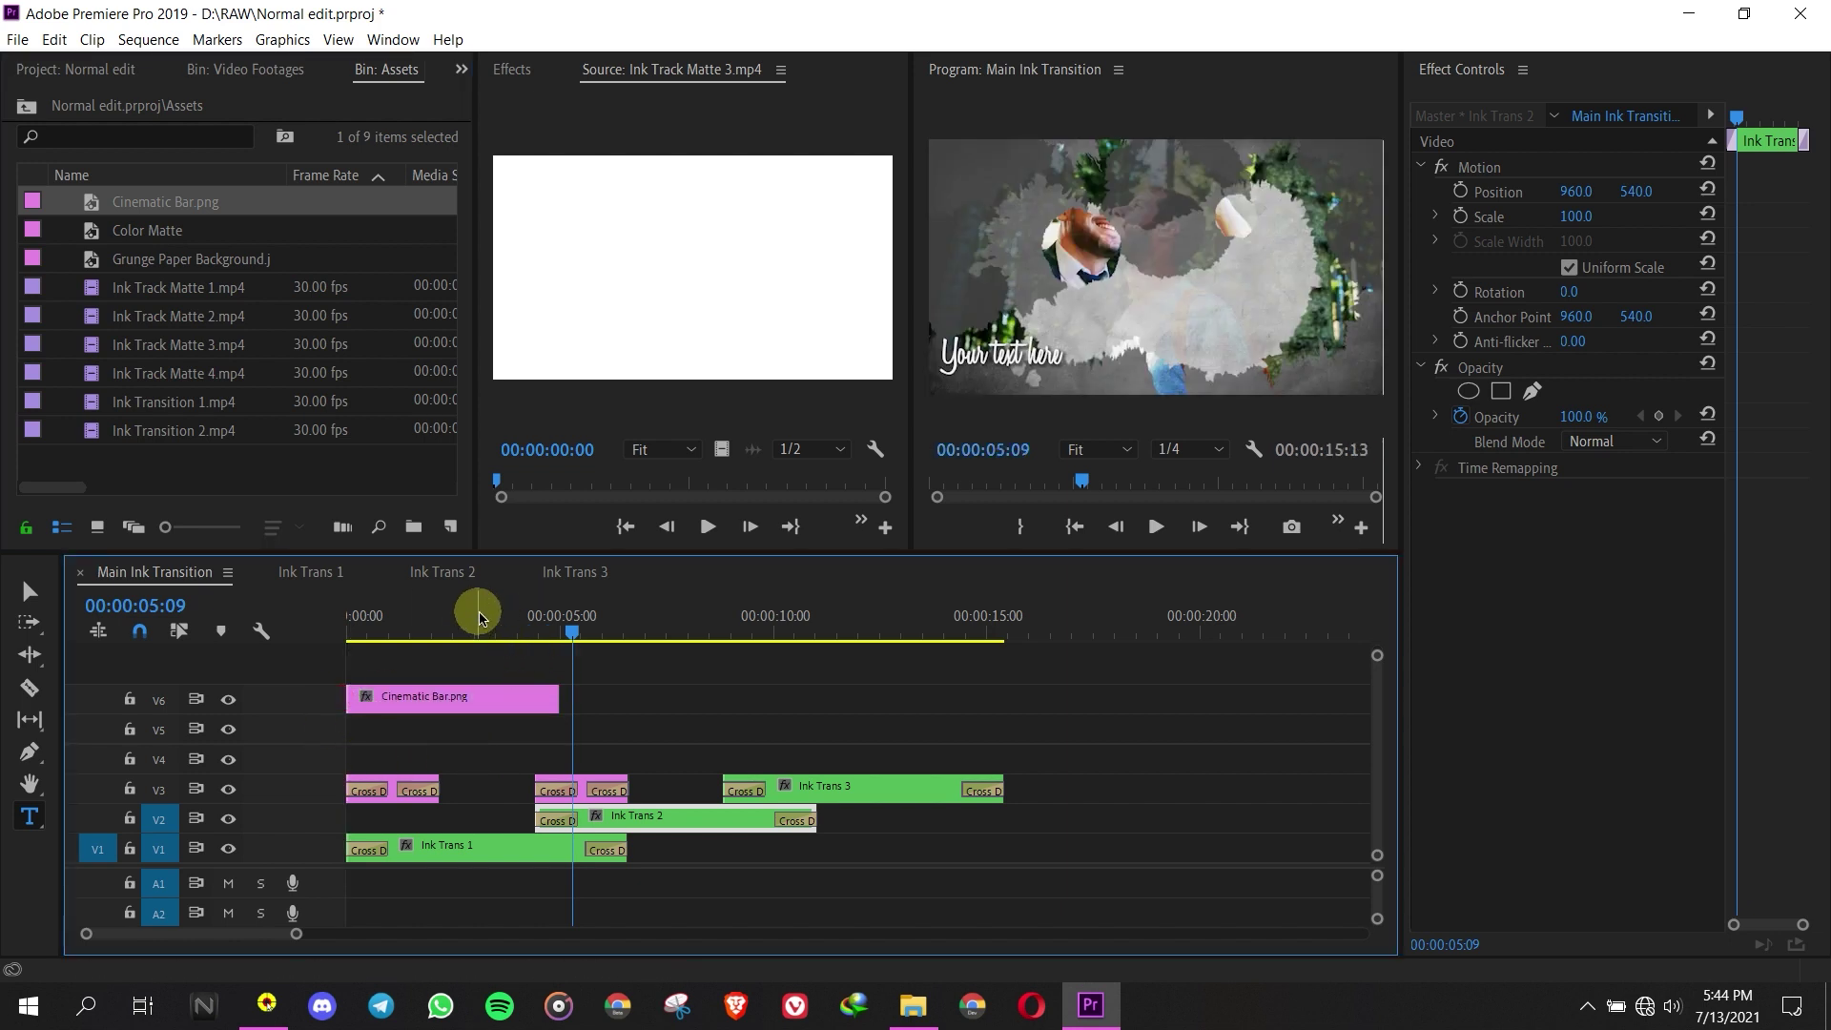
- Set the scale of the Cinematic Bar.png clip to 112, viewing the frame at 00:00:02:16
mouse_move(482, 618)
mouse_down()
mouse_move(427, 618)
mouse_move(457, 618)
mouse_up()
click(456, 697)
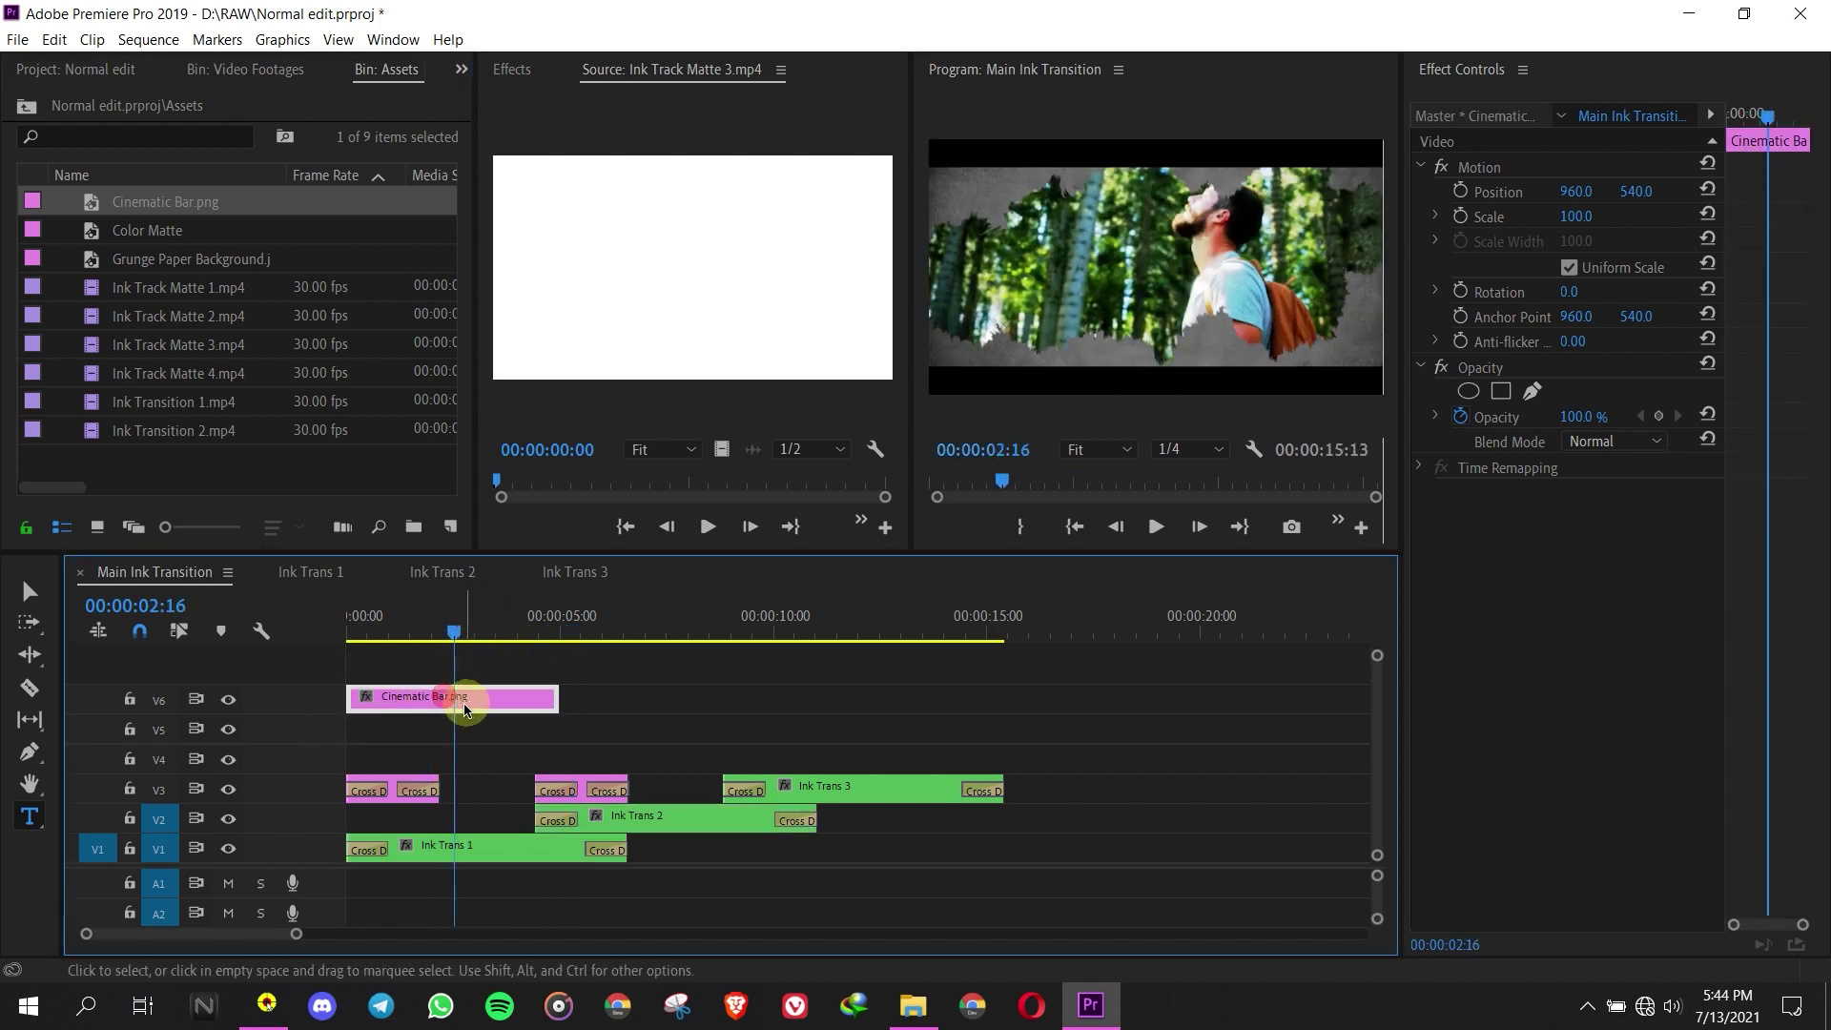
click(1571, 217)
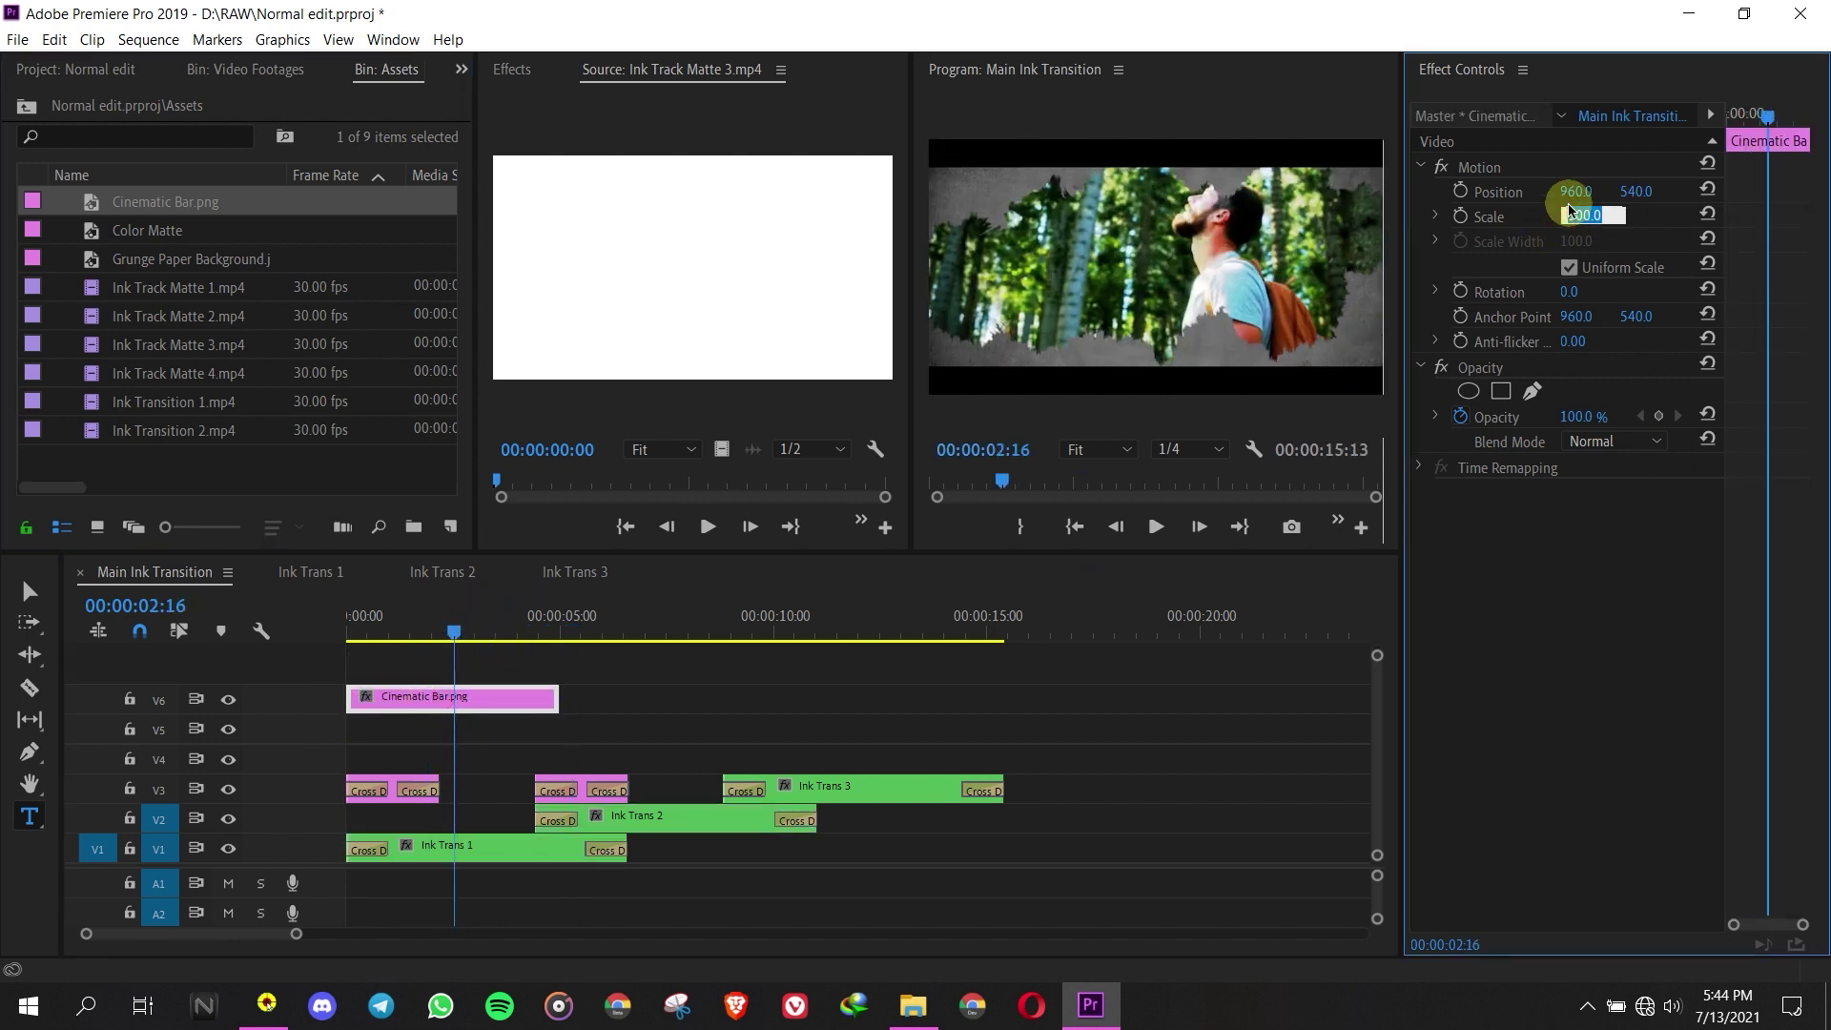
text(112)
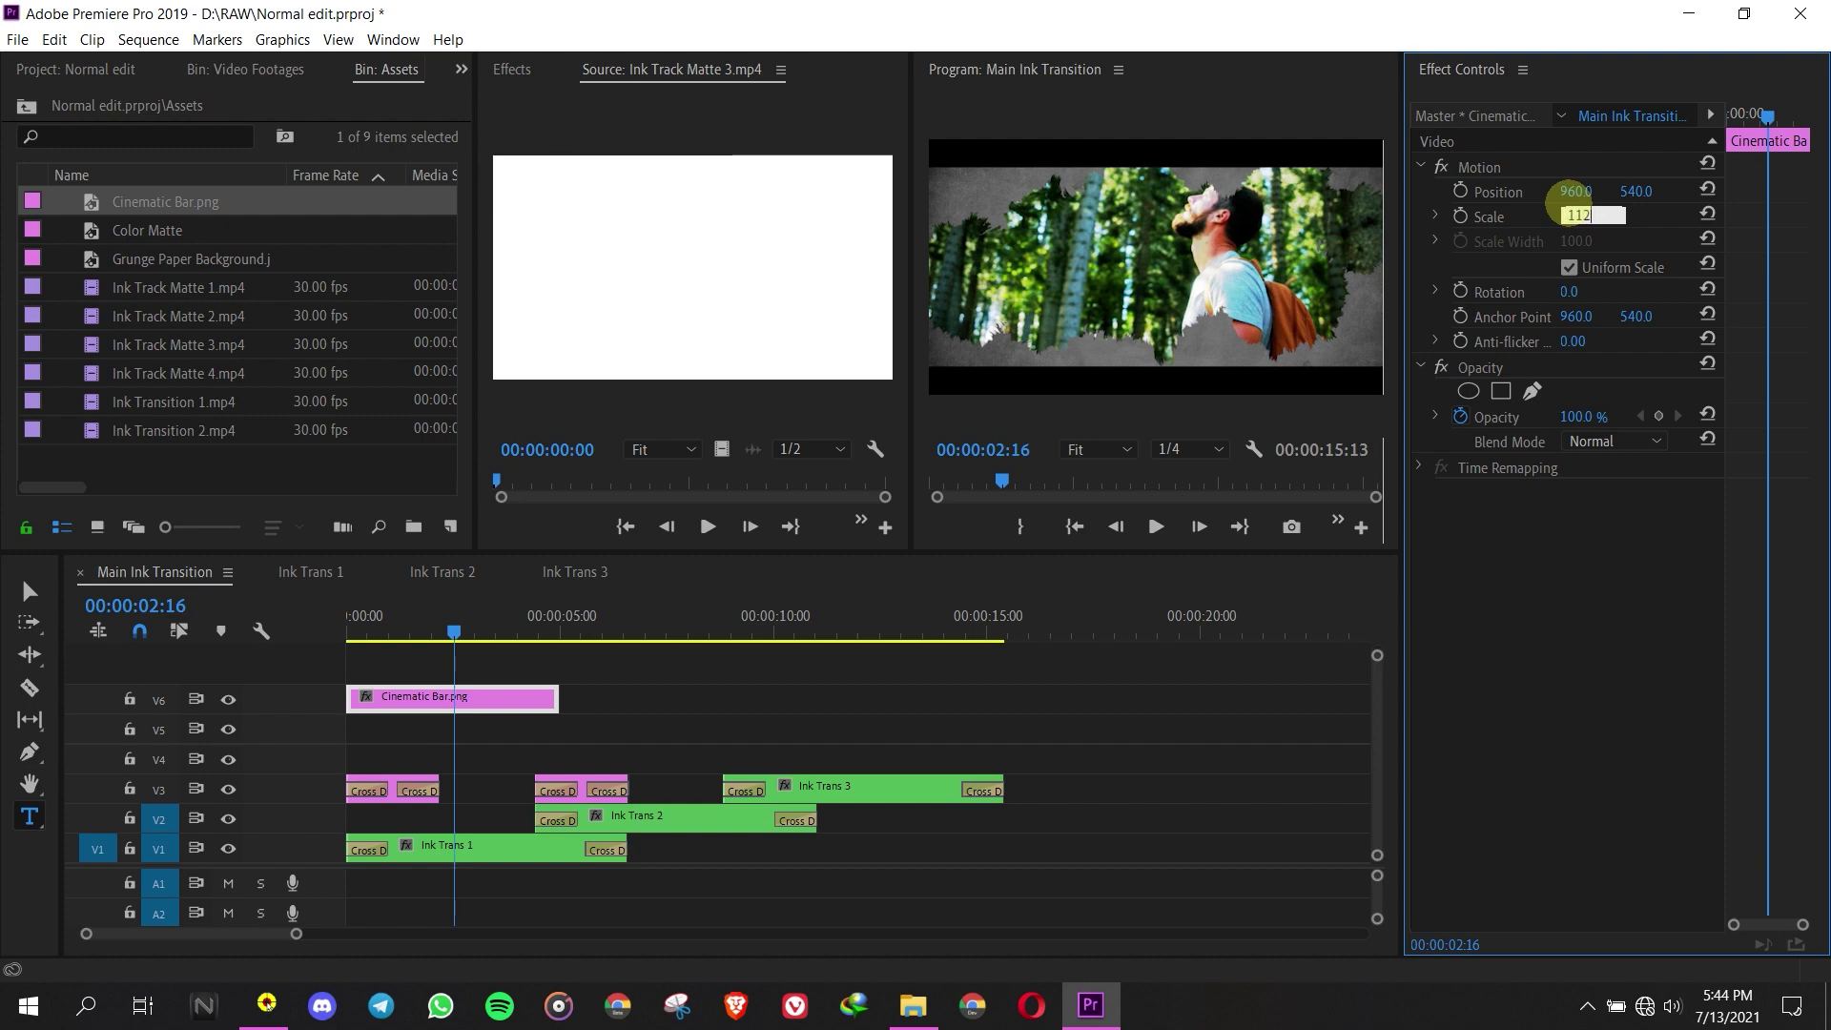
click(1678, 231)
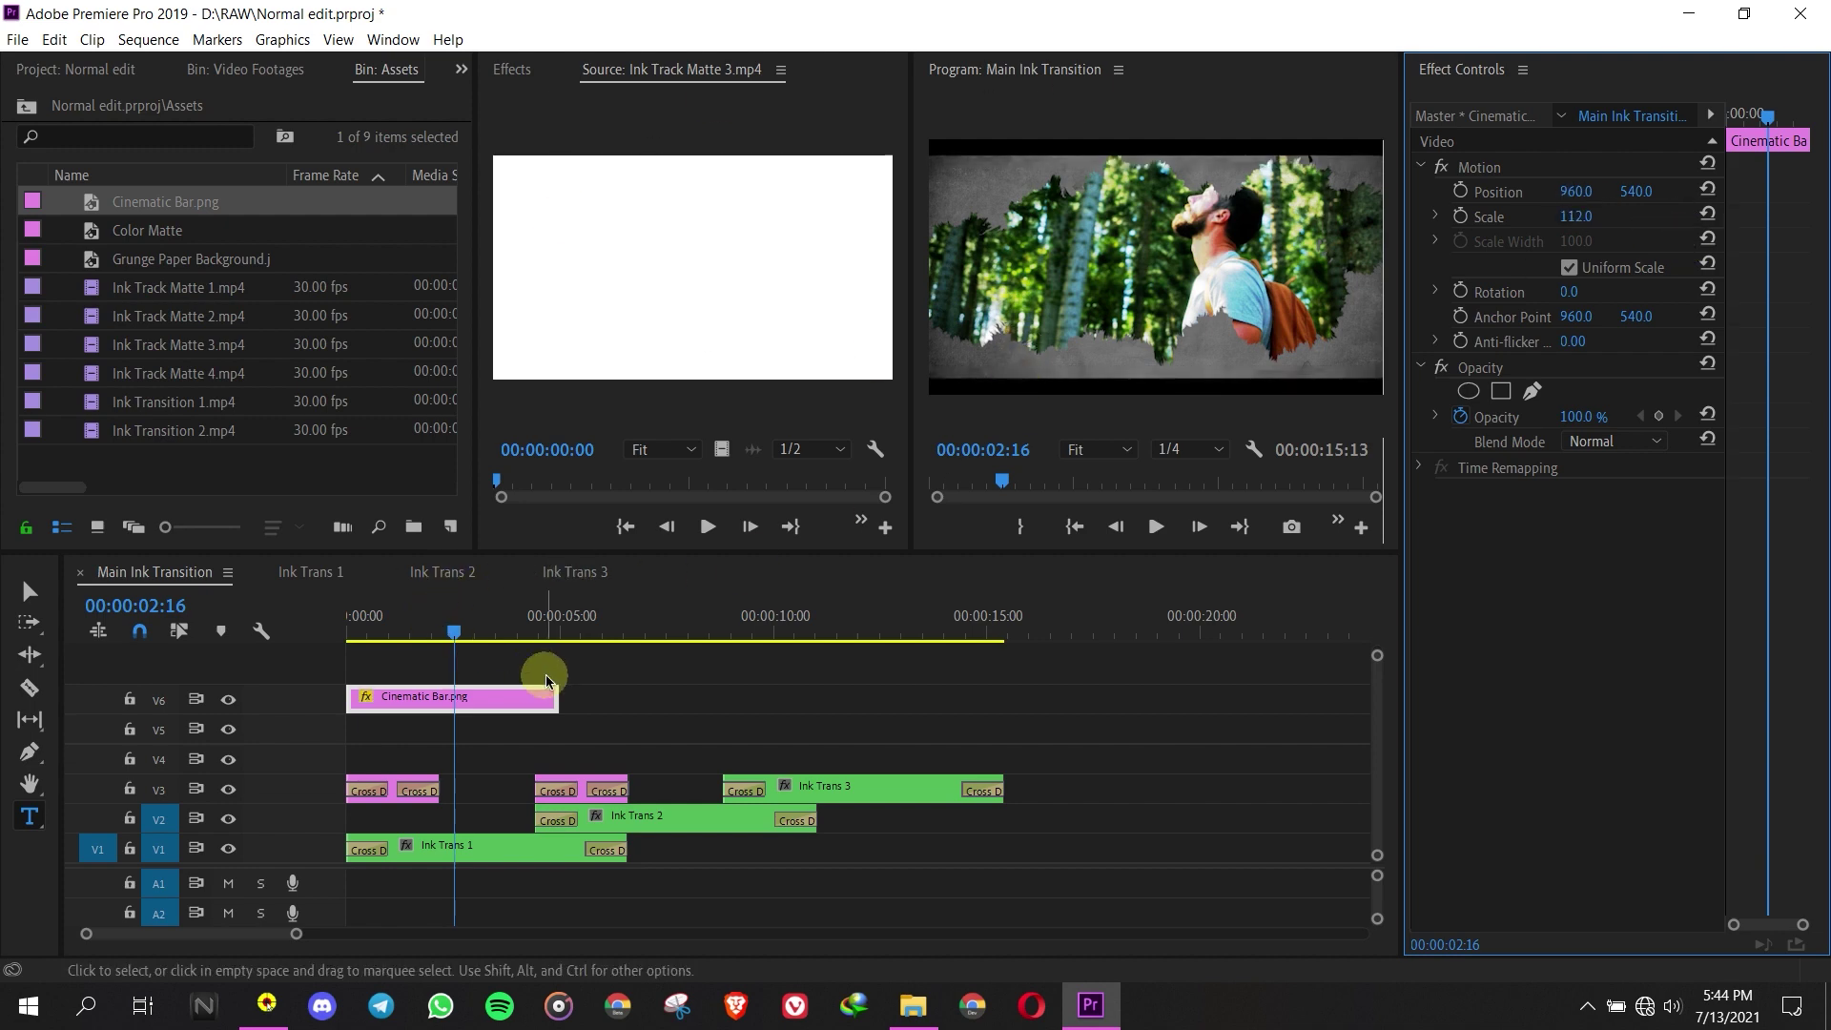
- Extend the Cinematic Bar.png clip on V6 to the end of Ink Trans 3 and preview the sequence from its start
drag(556, 695, 1001, 688)
click(443, 633)
drag(443, 632, 327, 630)
key(space)
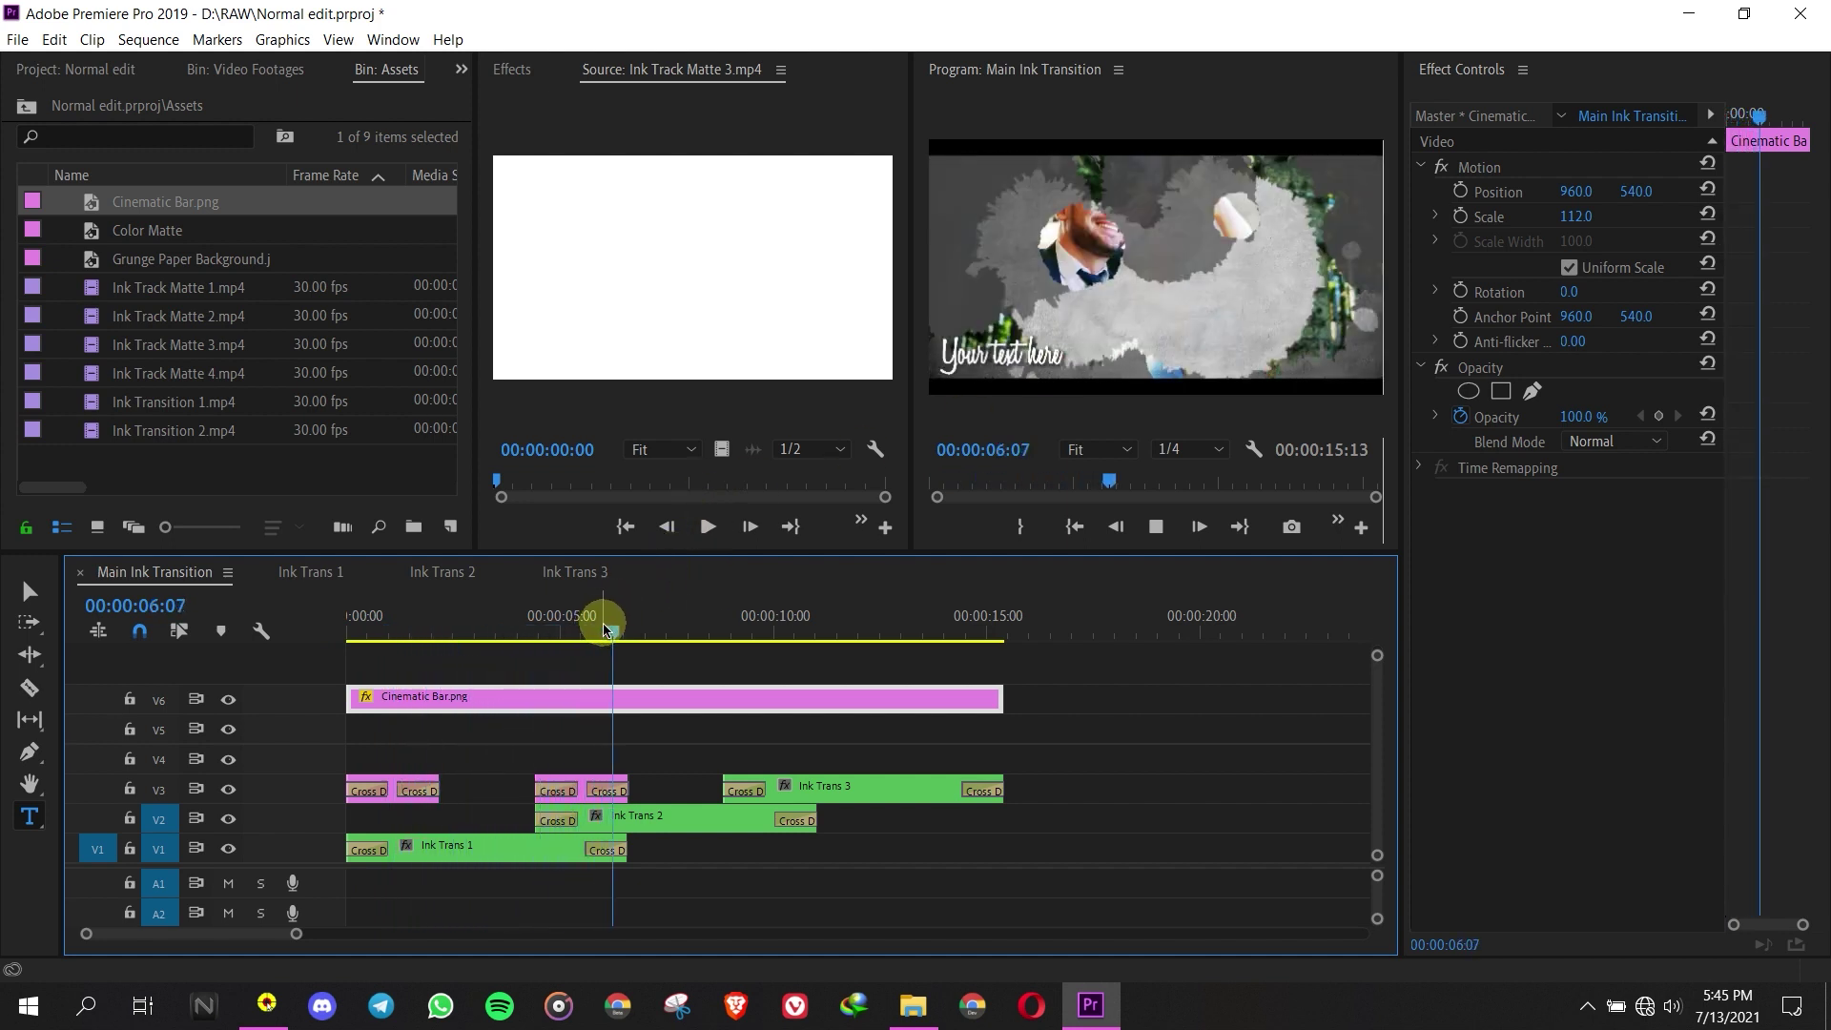
click(683, 630)
drag(683, 630, 1020, 618)
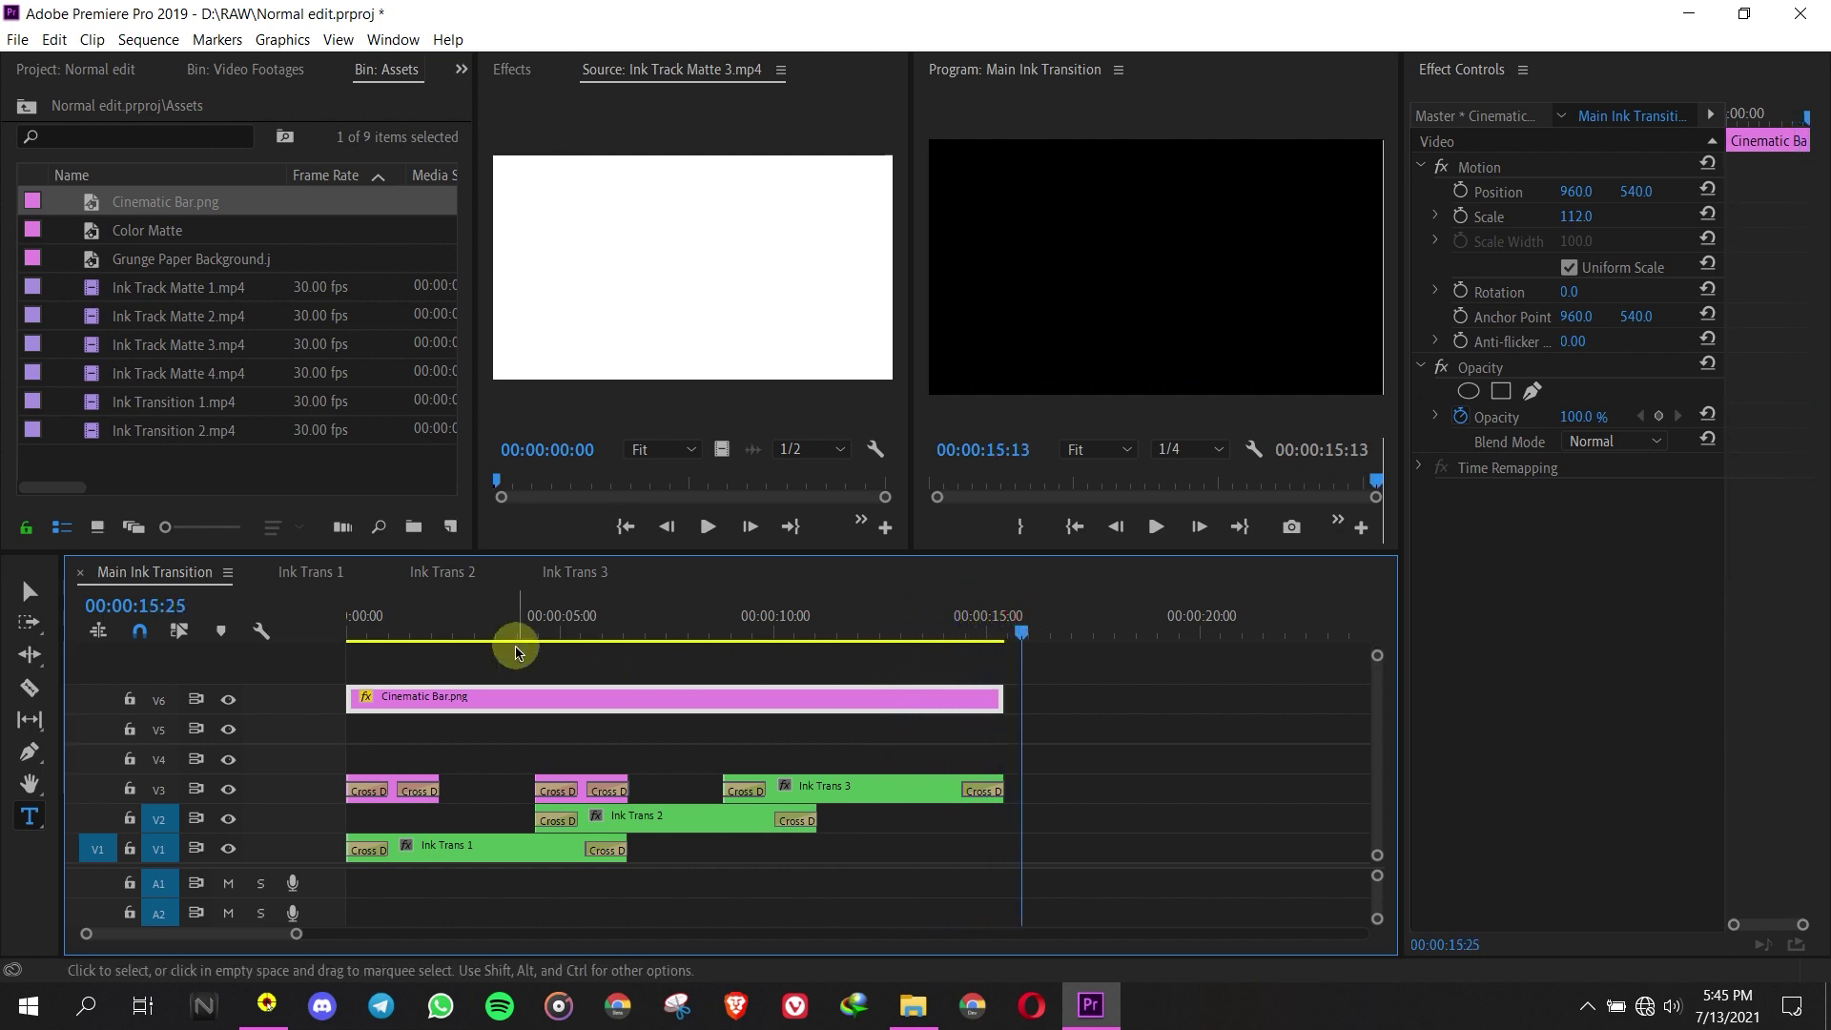